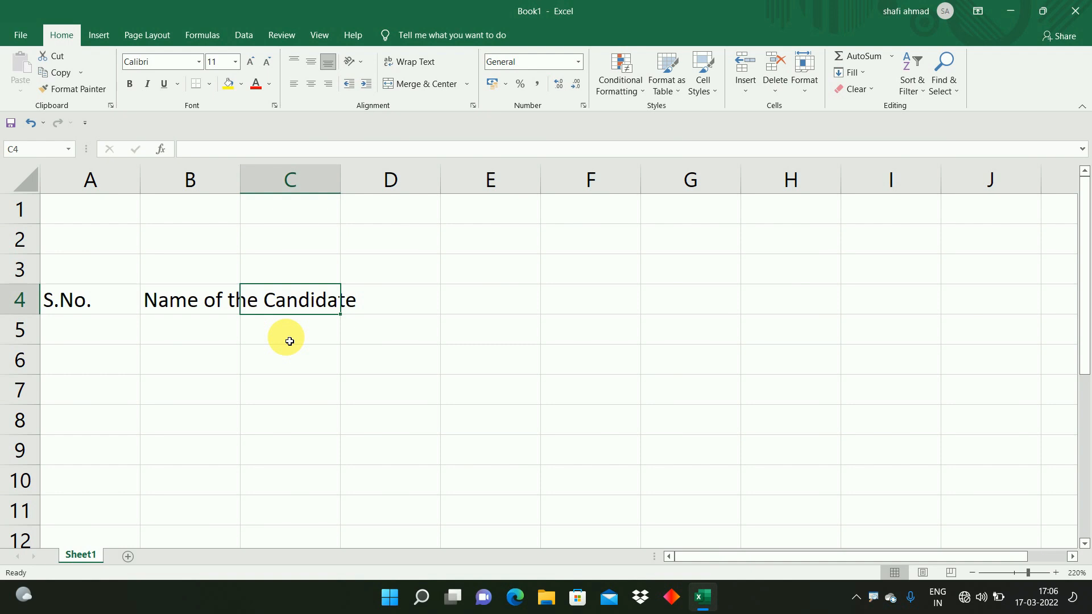
Step: Enter the row 4 headers Mother's Name, Cast and Hons. in the cells following Father's Name
key(Tab)
text(MOh)
key(BackSpace)
key(BackSpace)
text(other's Name)
key(Tab)
text(Cast)
key(Tab)
text(Non)
key(BackSpace)
key(BackSpace)
key(BackSpace)
text(Hons.)
key(Tab)
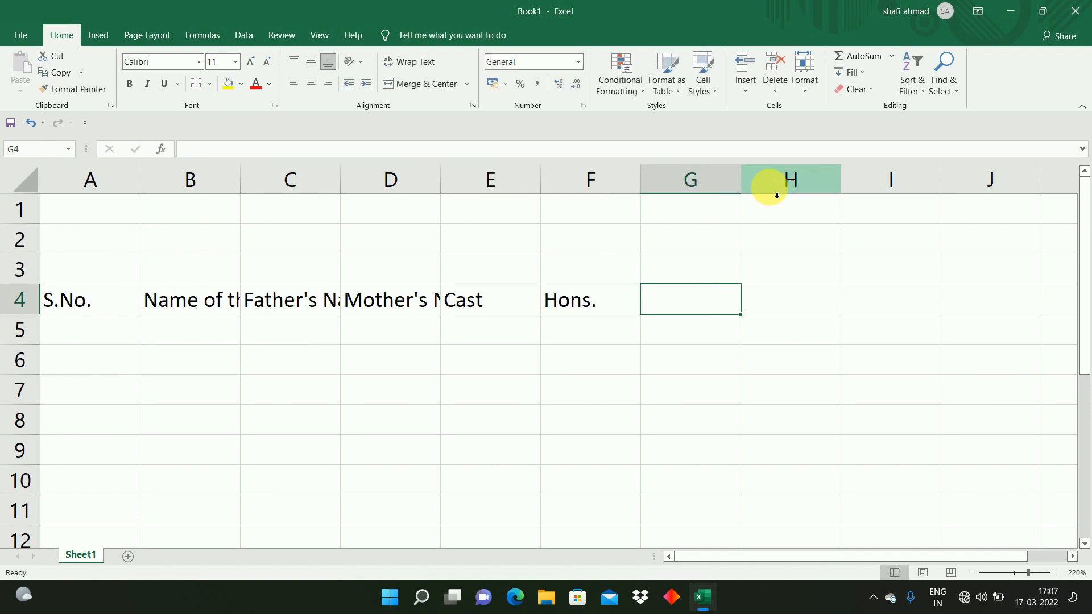
Step: Continue the row 4 headers with Marks Obtained, Total Marks and %
text(Marks O)
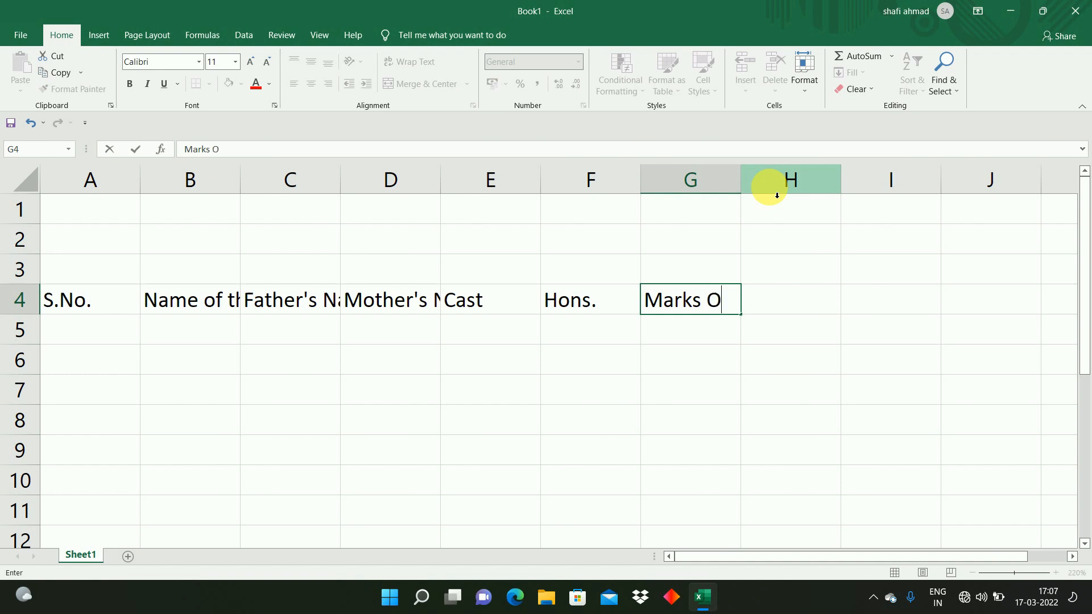
text(bt)
key(Tab)
text(Total Marks)
key(Tab)
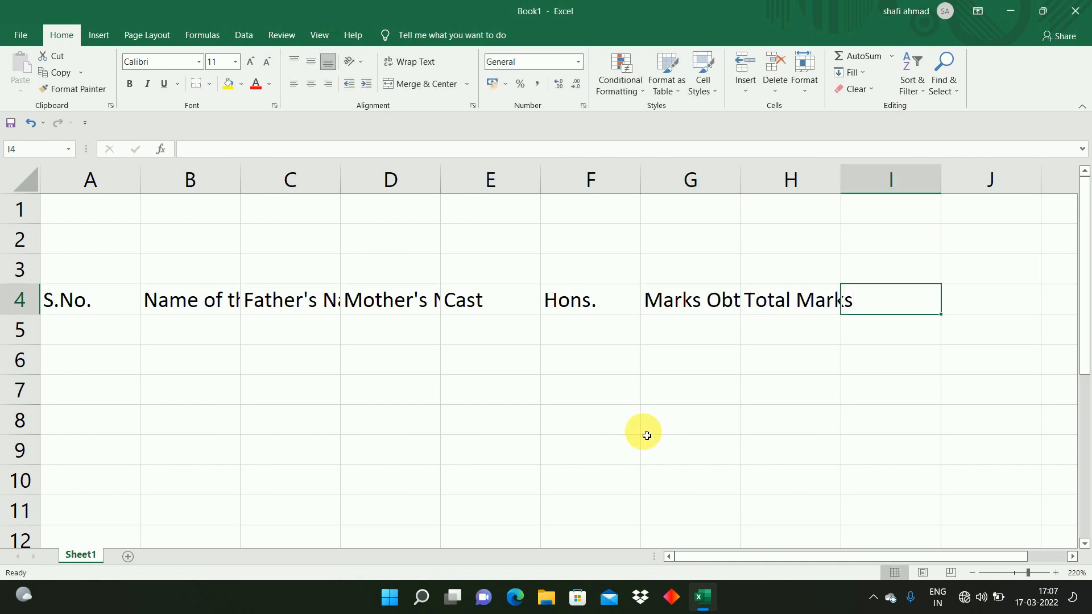
text(%)
Step: Select the header row from S.No. to % and apply Wrap Text
key(Home)
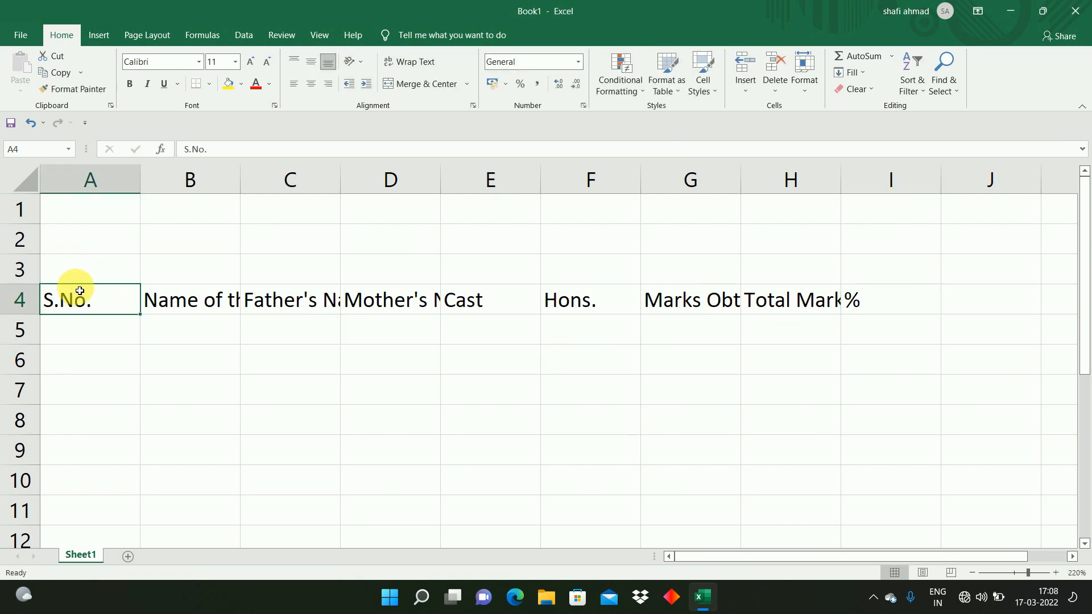
key(ctrl+shift+Right)
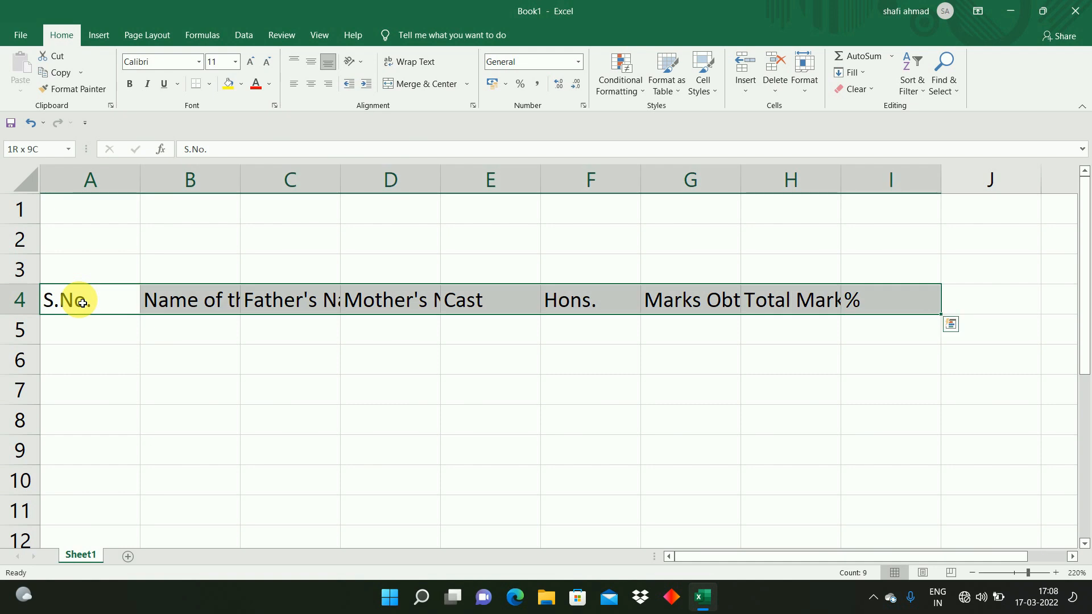
click(417, 65)
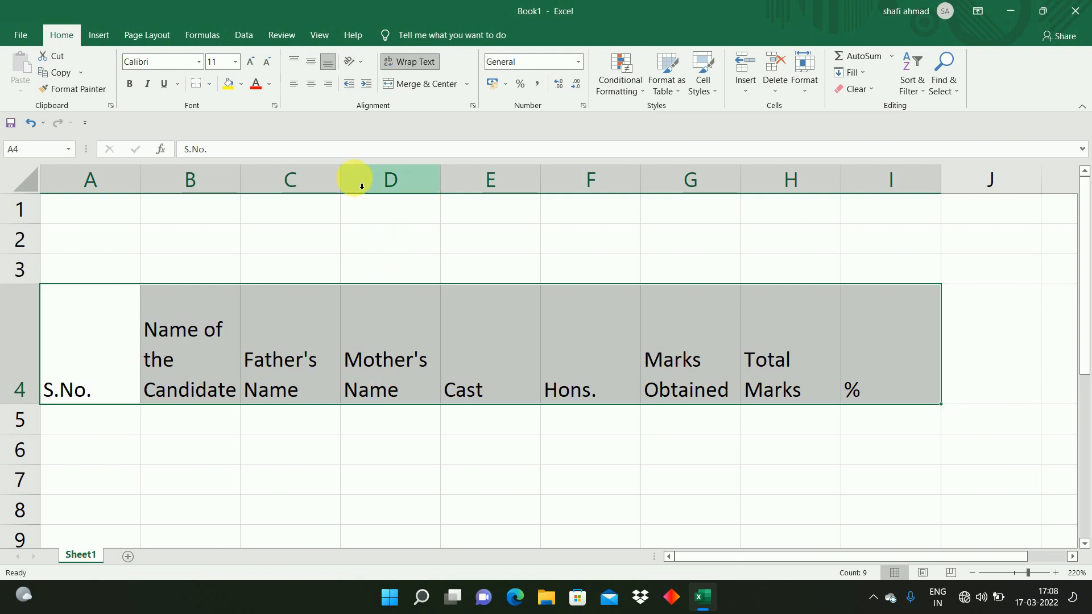
Step: Center the header row text both horizontally and vertically
click(311, 84)
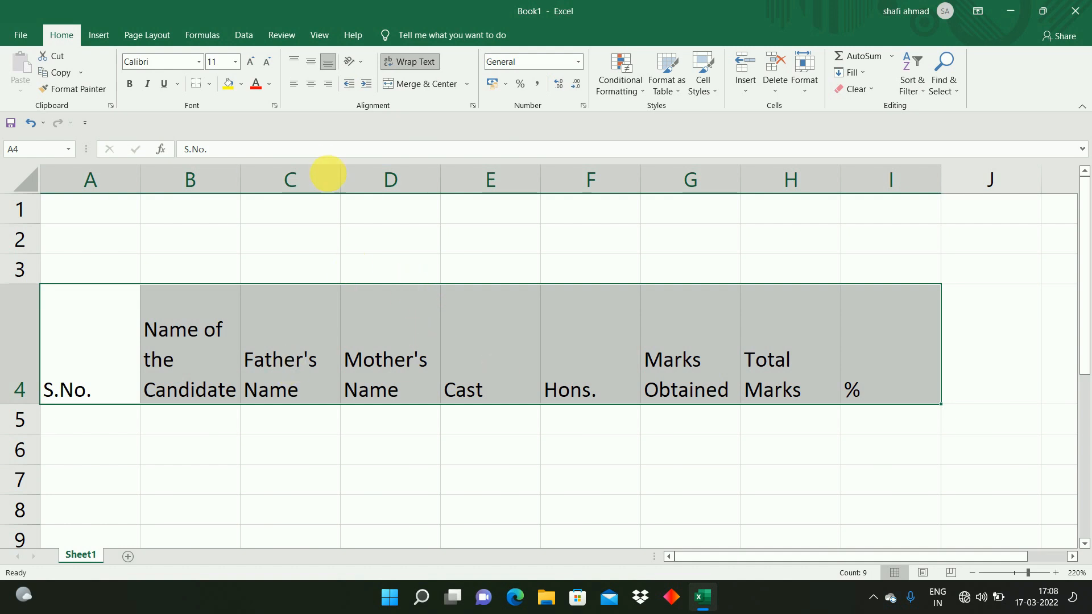
click(312, 84)
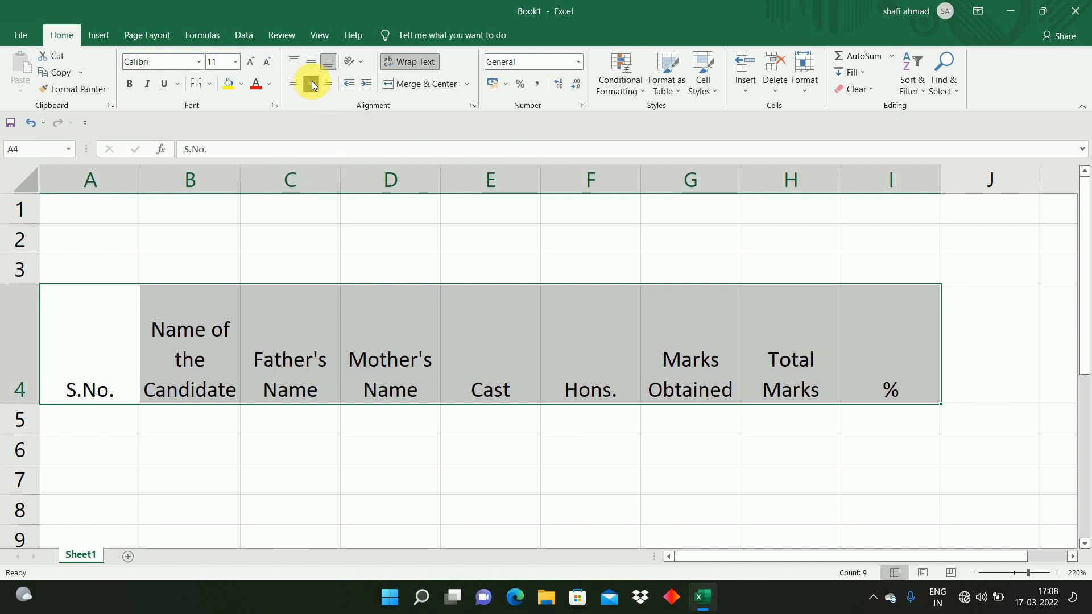
click(310, 62)
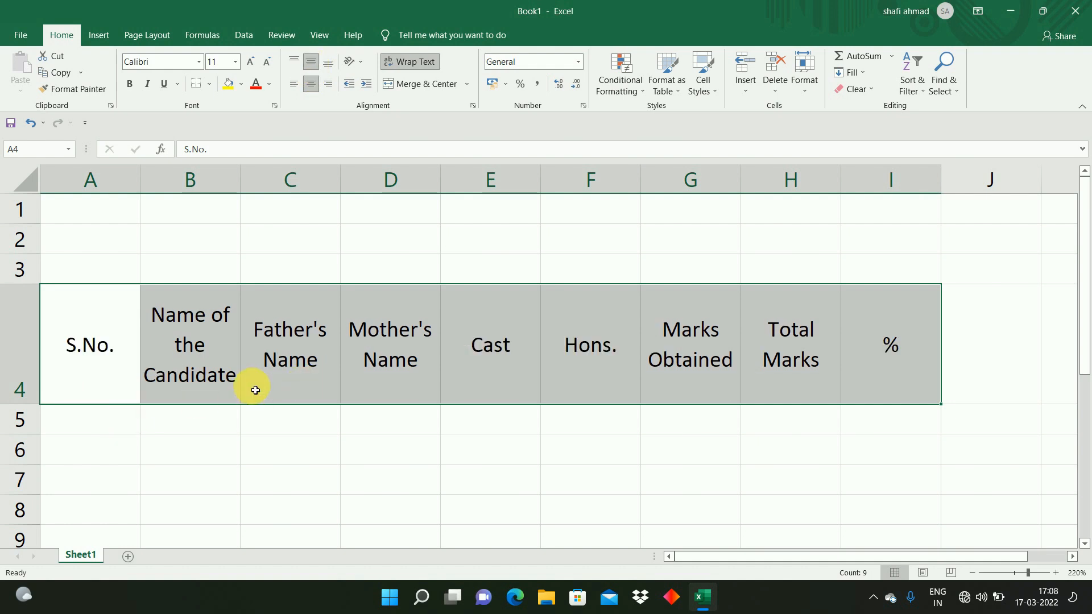
Step: Open Page Setup and set the paper size to A4
click(532, 353)
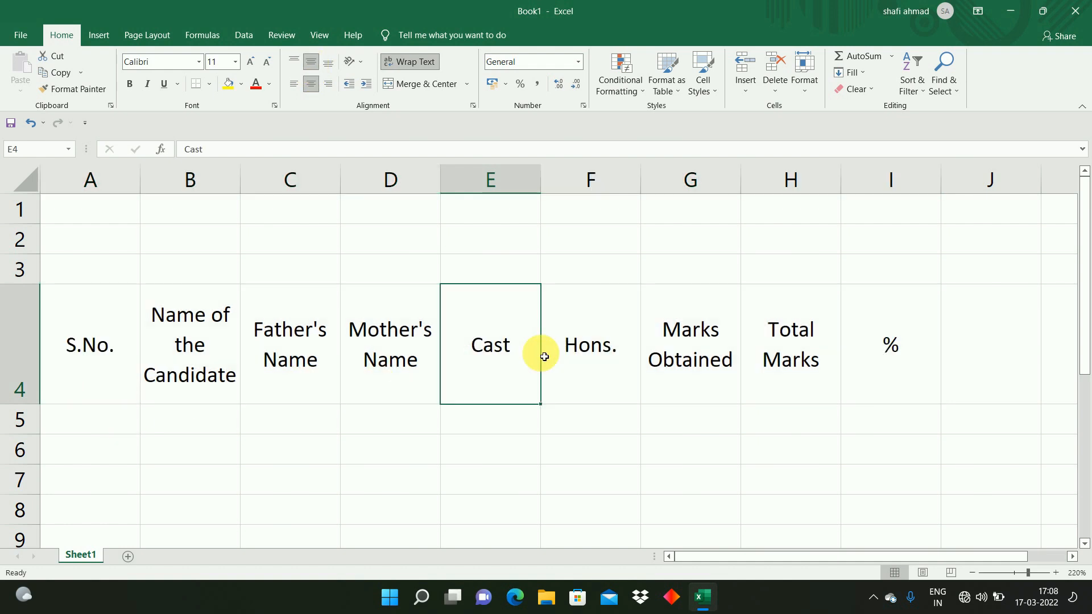
click(734, 334)
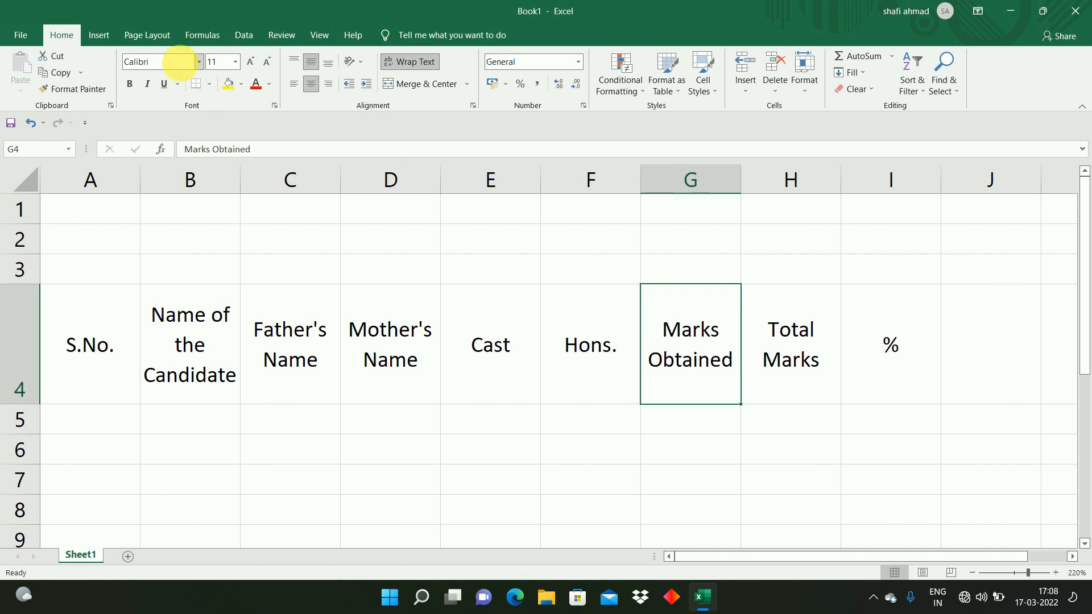
click(162, 34)
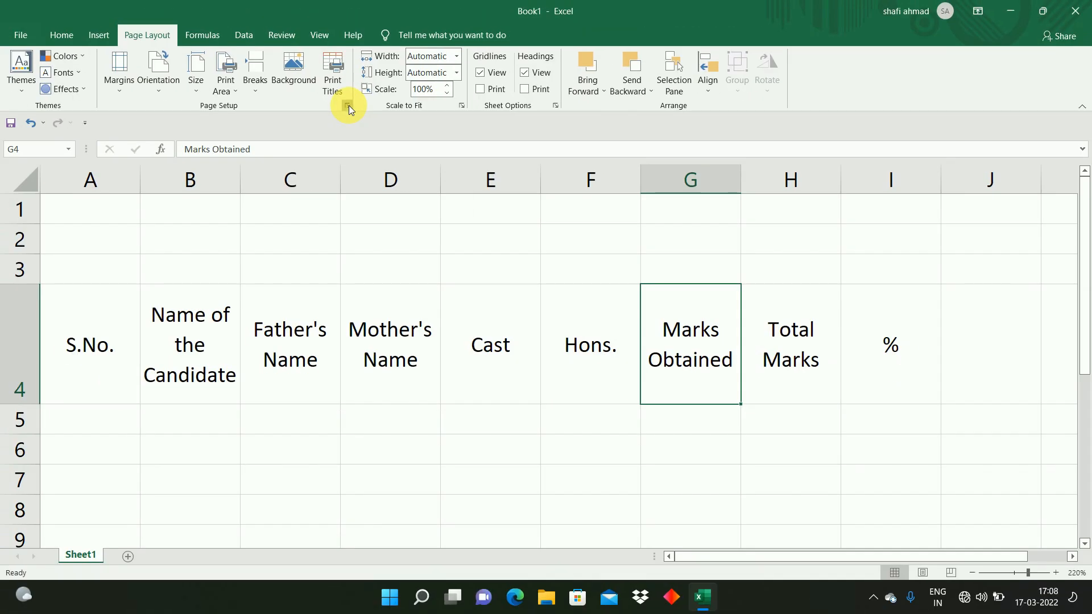
click(347, 104)
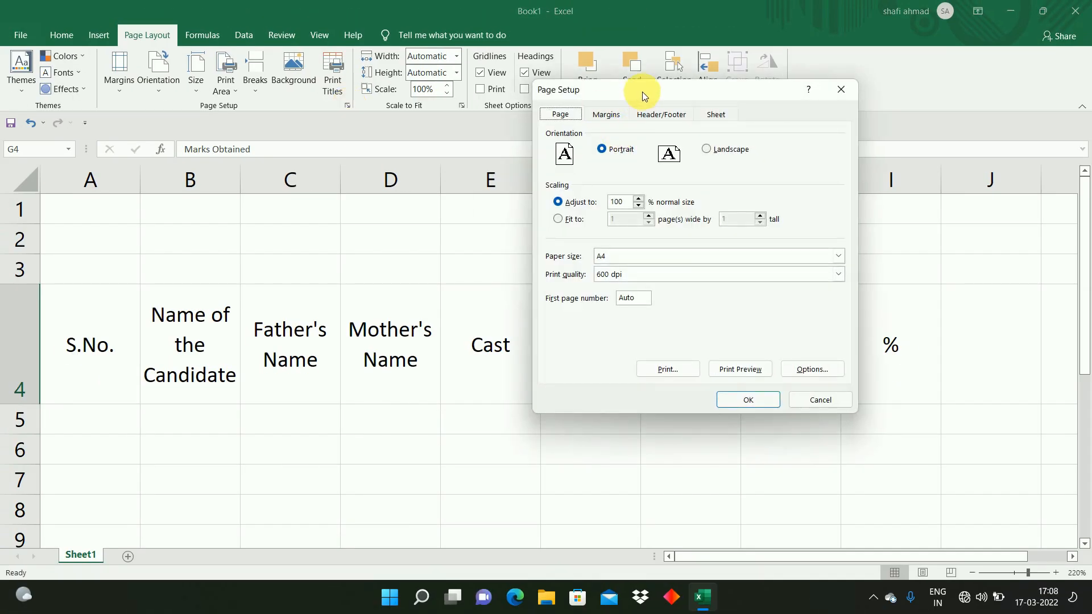
drag(645, 94, 441, 110)
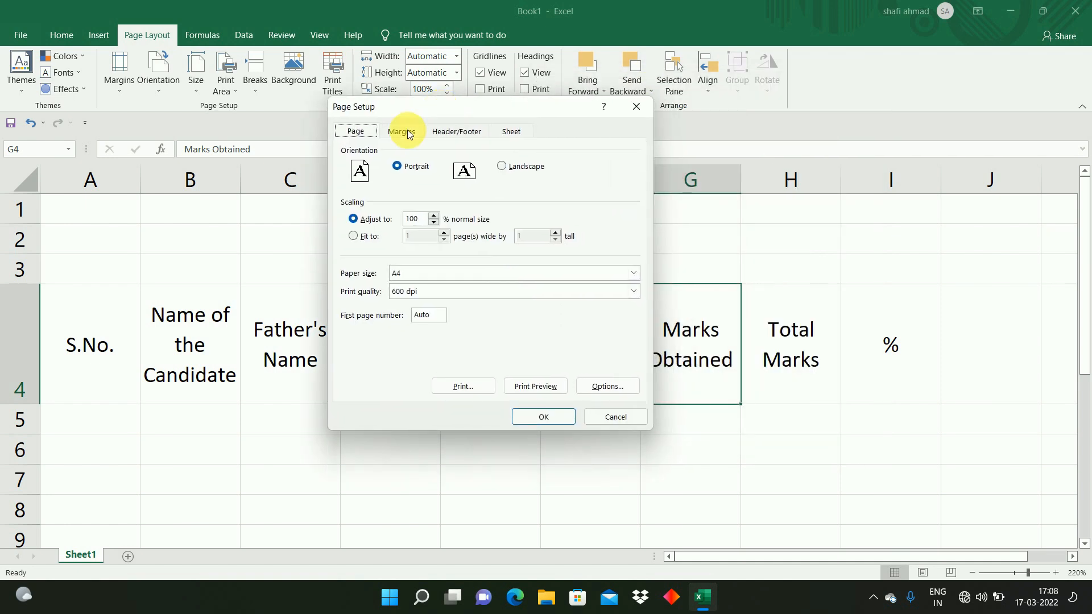
click(434, 273)
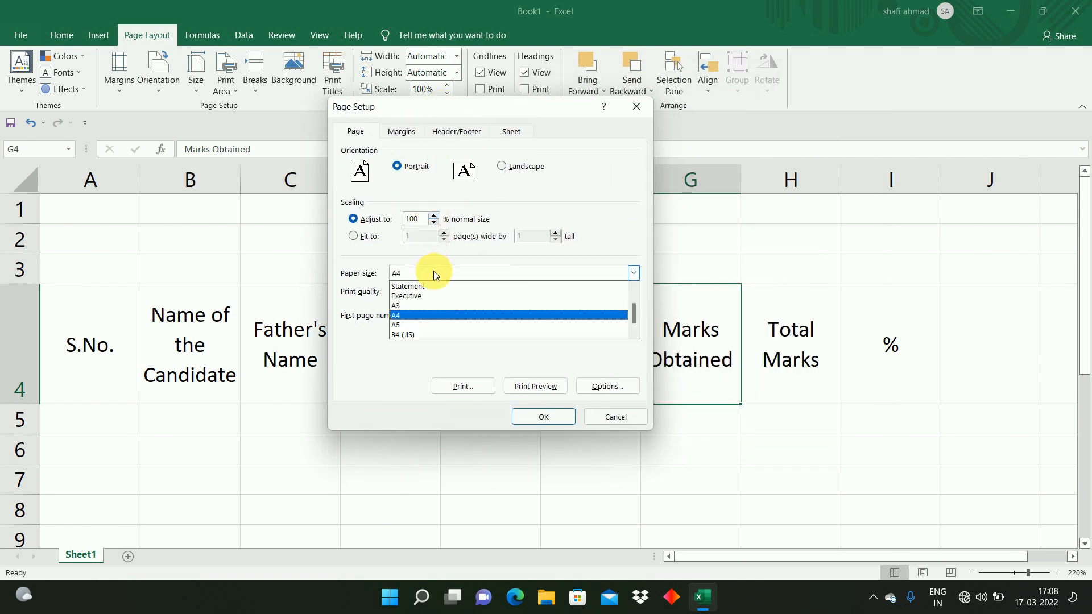
click(424, 316)
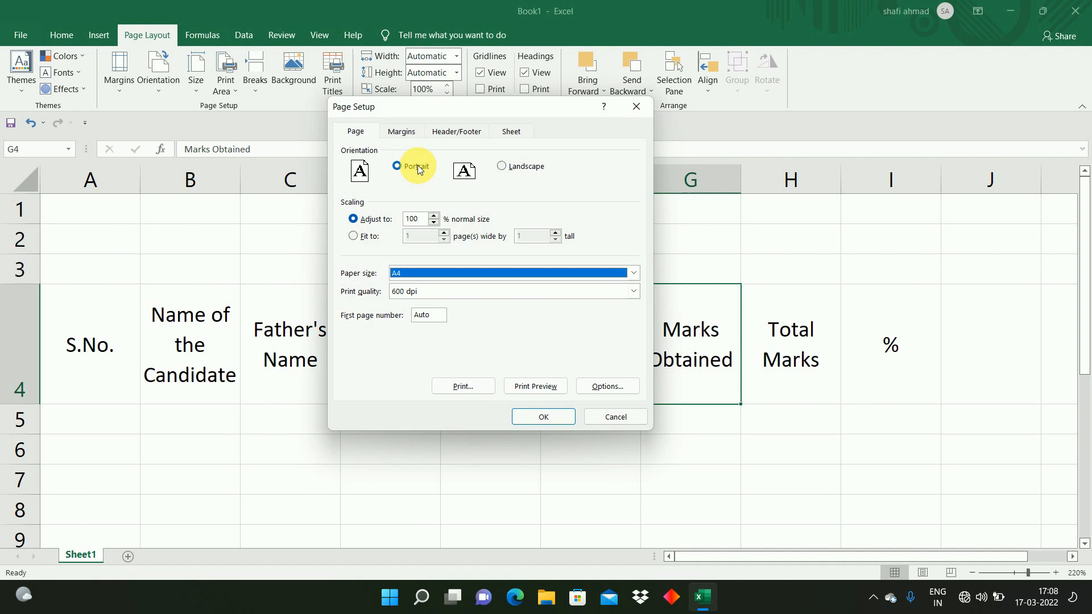
Step: Set the top, left, right and bottom page margins to .5
click(405, 132)
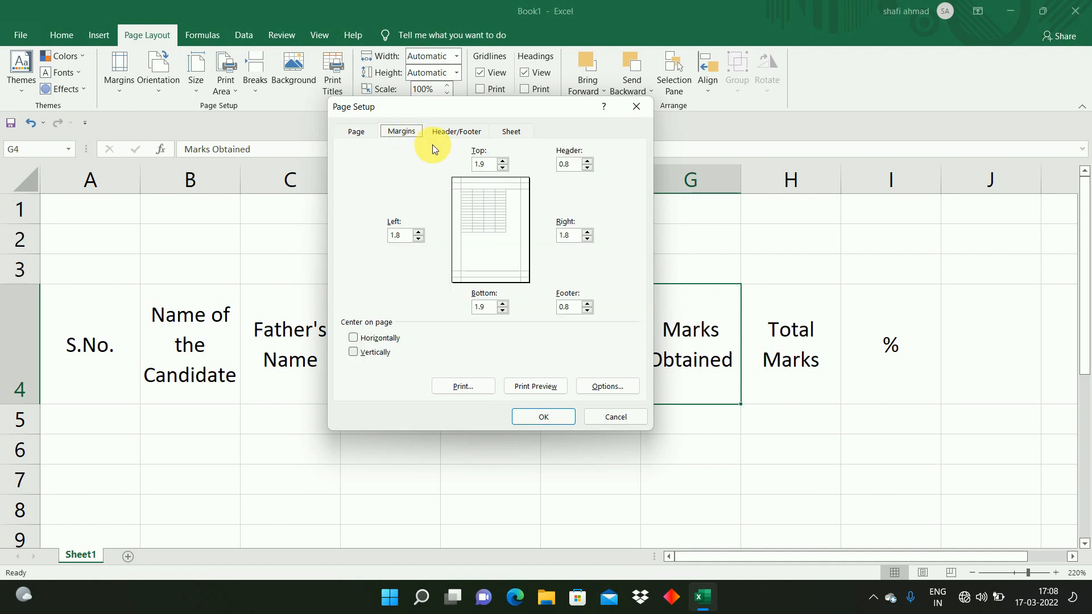
key(Tab)
text(.5)
key(Tab)
text(.5)
key(Tab)
text(.5)
key(Tab)
text(.5)
key(Tab)
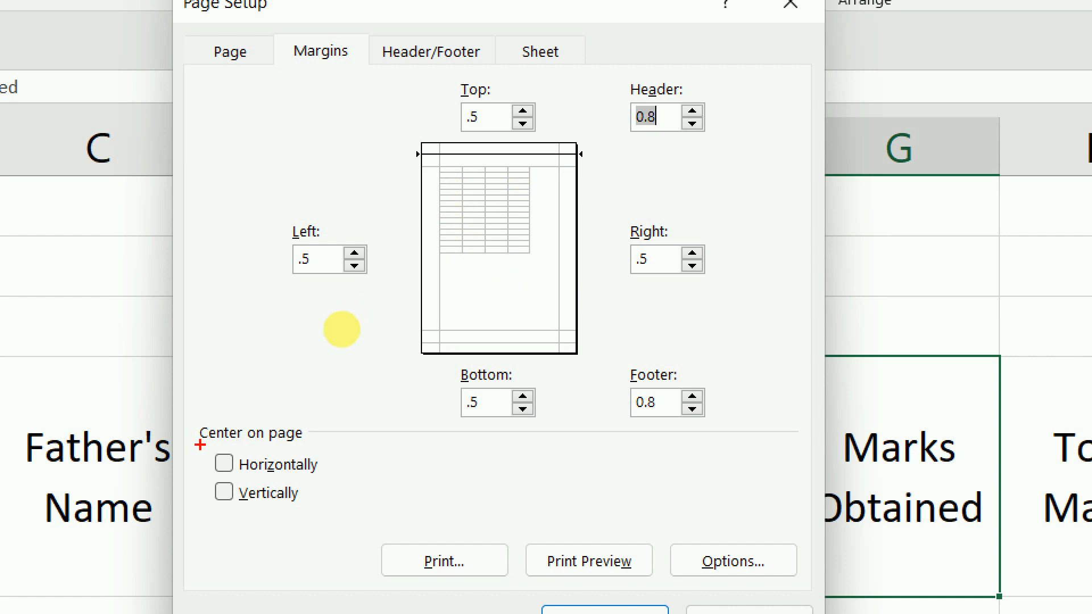
Step: Center the sheet horizontally on the page and apply the Page Setup settings
mouse_move(208, 448)
mouse_down()
mouse_move(234, 476)
mouse_move(334, 483)
mouse_up()
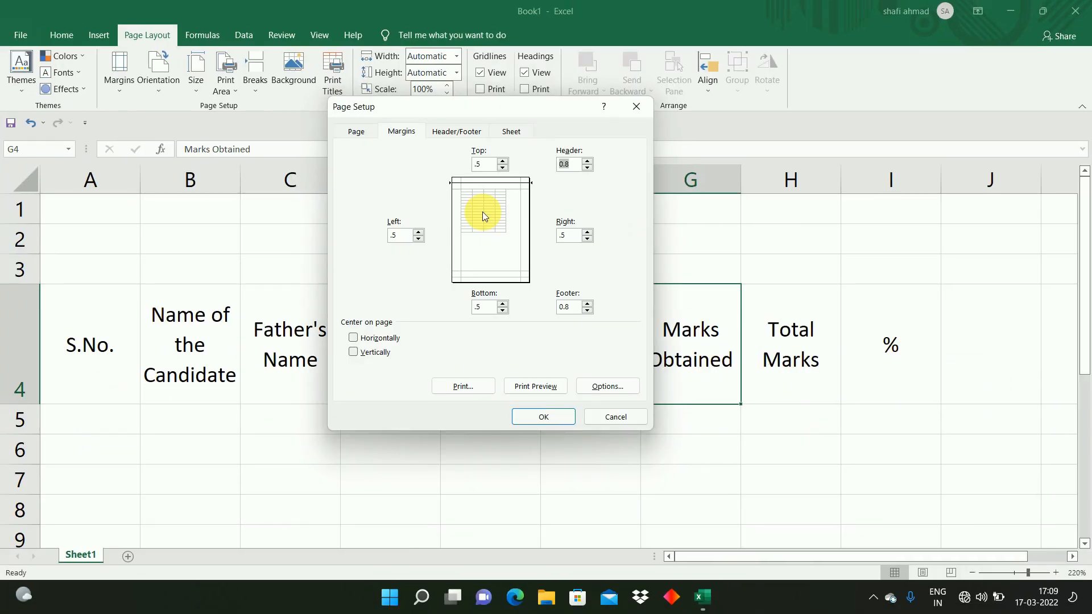
click(353, 339)
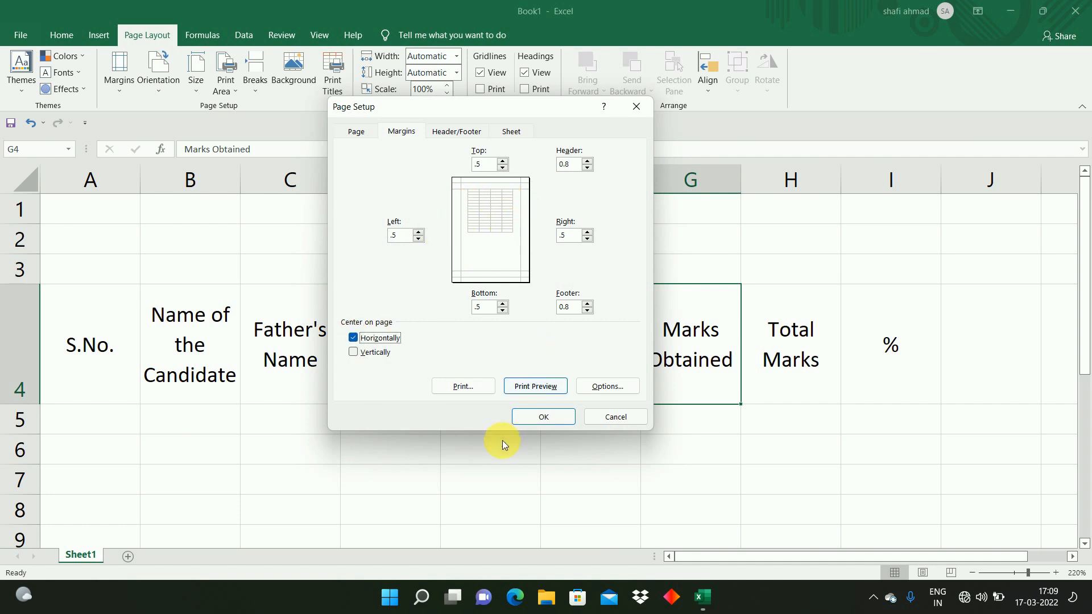
click(544, 417)
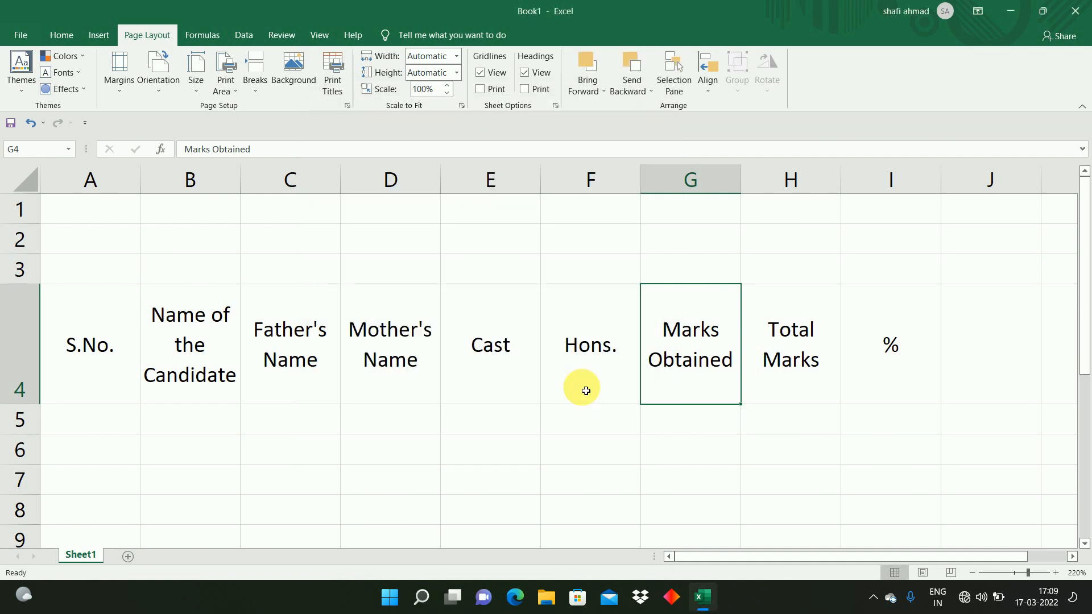
Step: Resize columns A through D so the header labels fit on fewer lines
scroll(586, 391, down, 5)
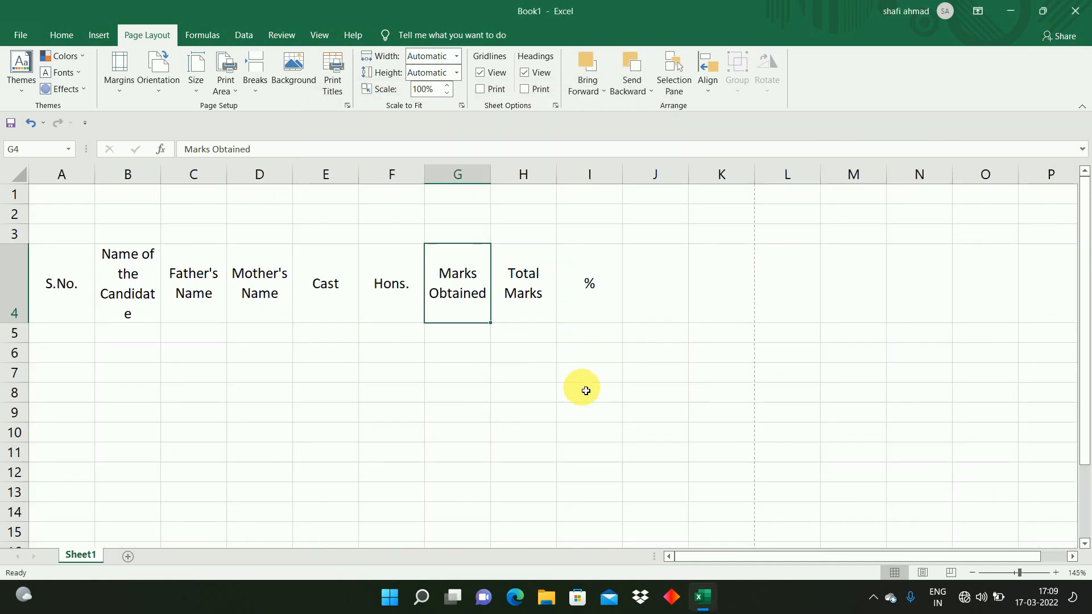
click(485, 371)
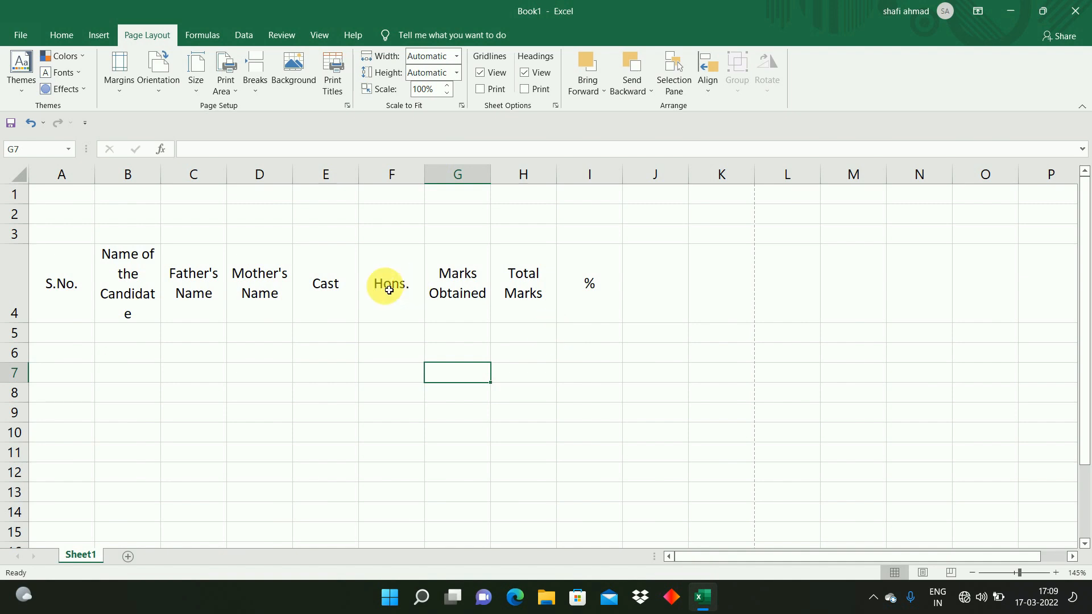
click(78, 283)
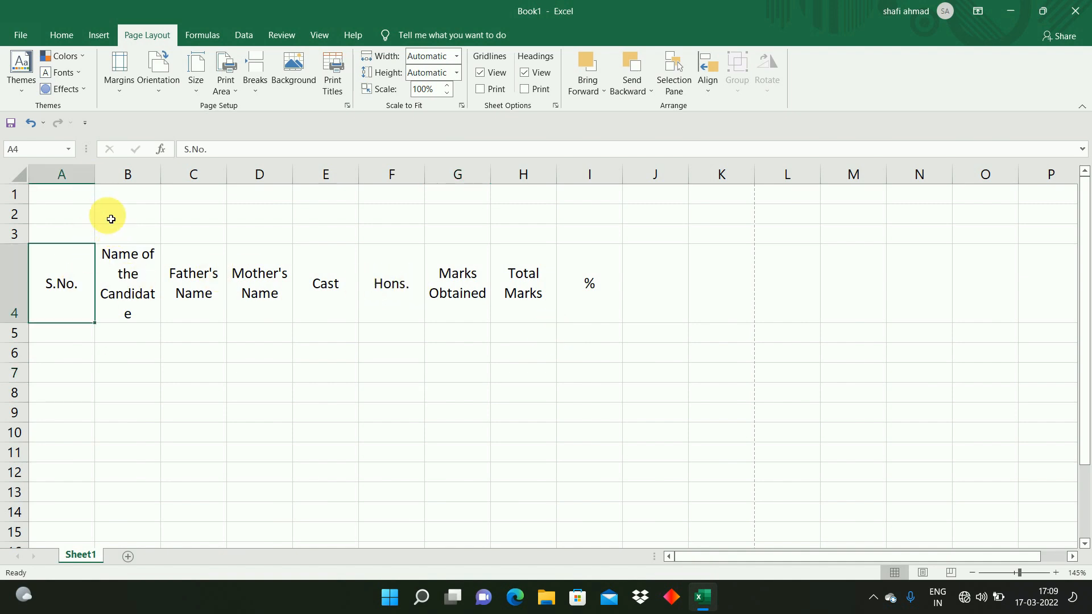
drag(94, 178, 220, 184)
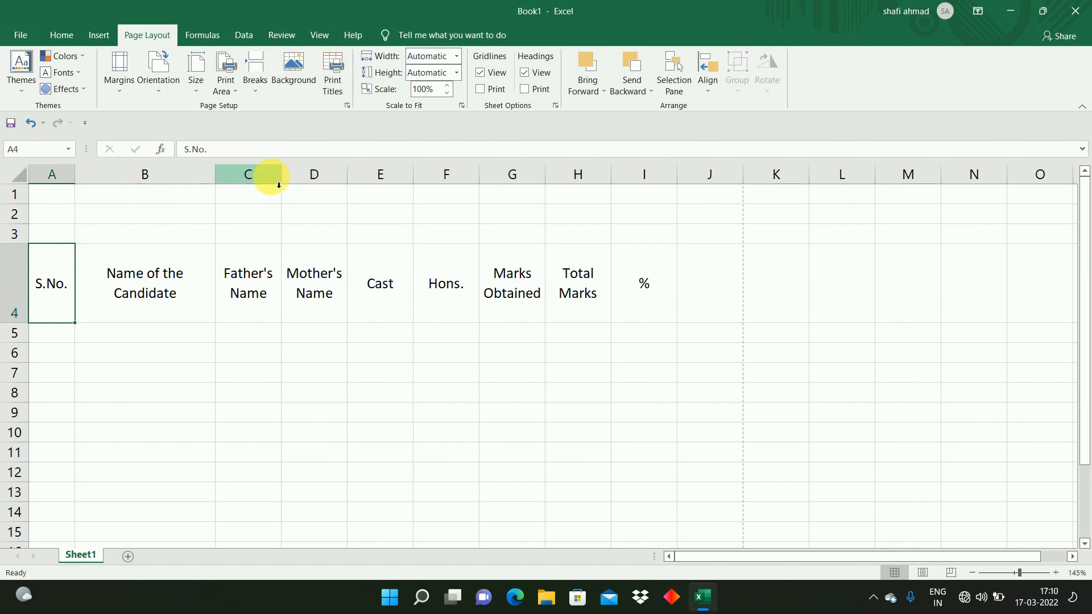
drag(281, 177, 310, 184)
drag(377, 178, 397, 188)
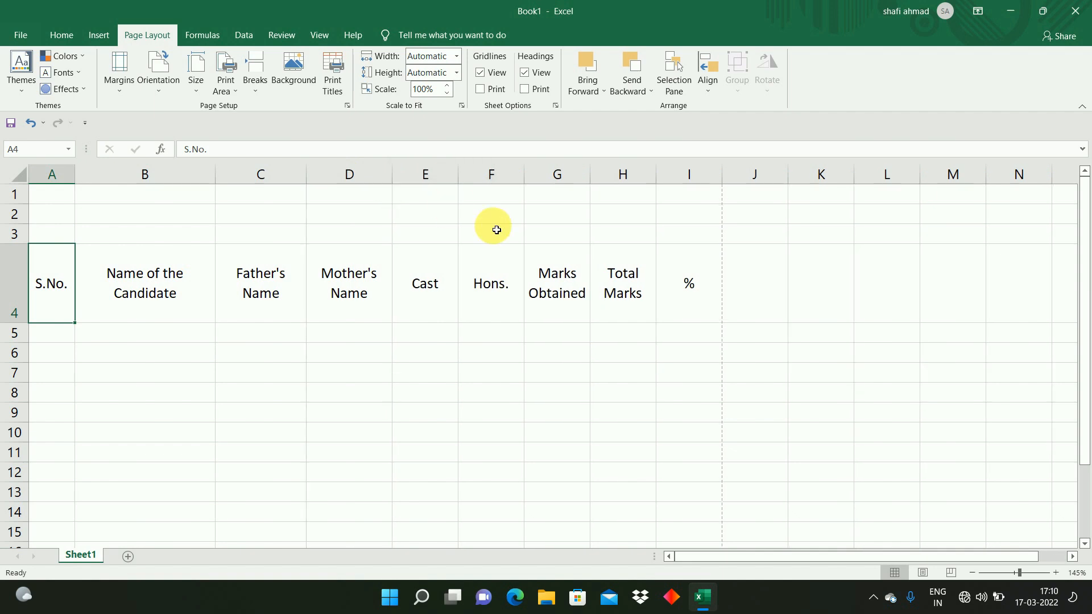
click(349, 280)
click(352, 334)
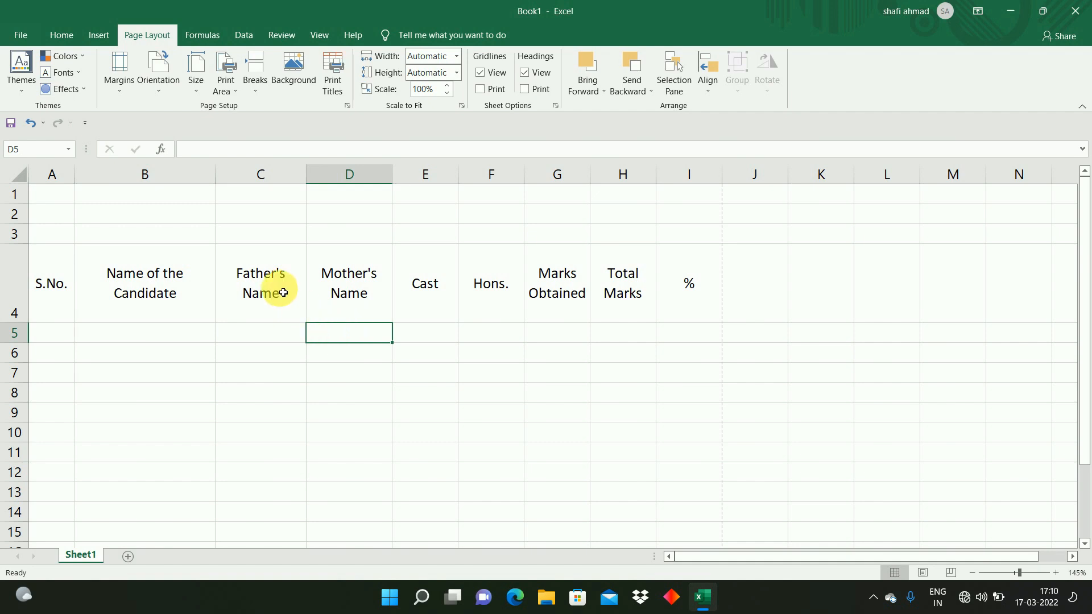
key(ctrl+Home)
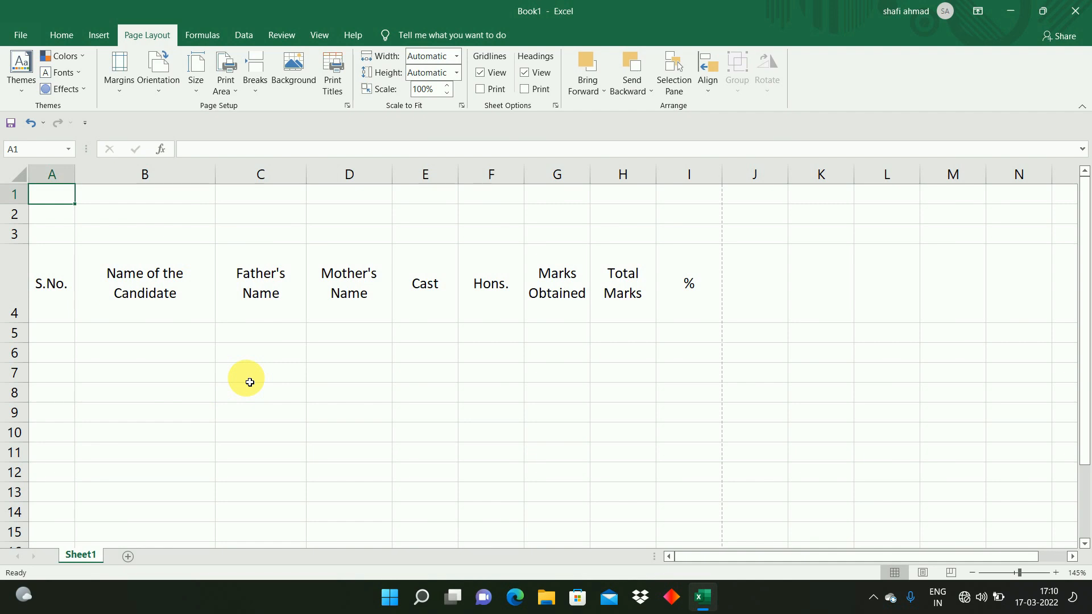
Step: Save the workbook to the Desktop as Admission Details 2022
key(ctrl+s)
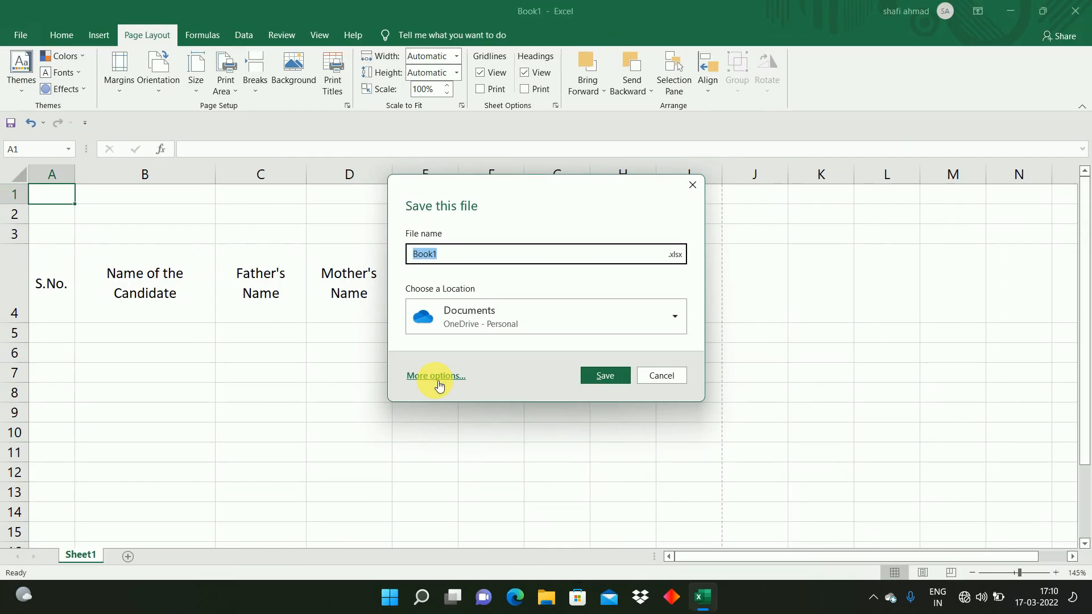
click(435, 373)
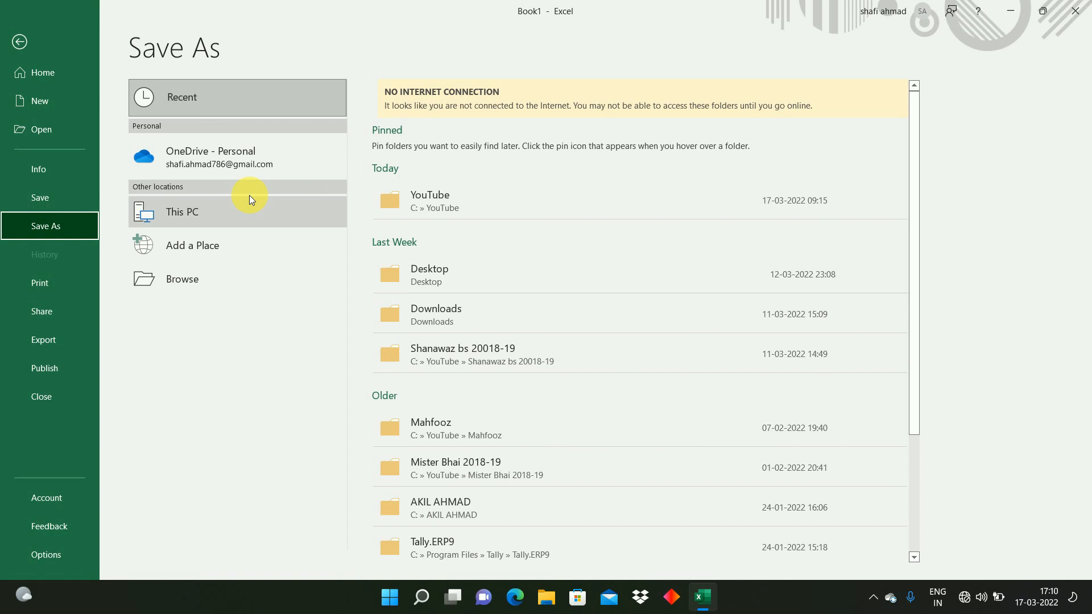
click(201, 222)
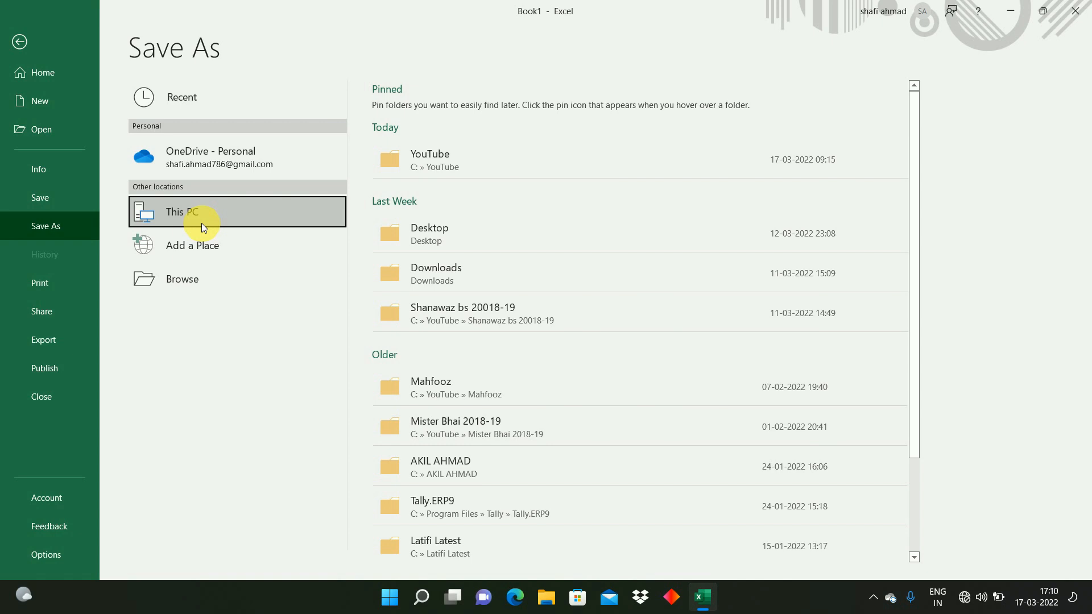
click(468, 238)
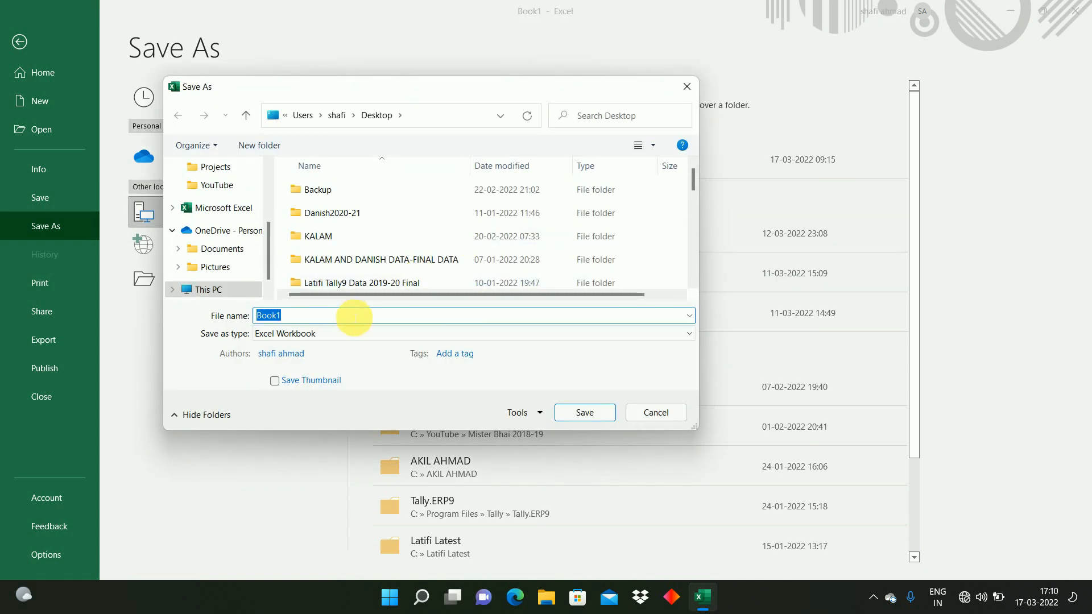
text(Admission Detail)
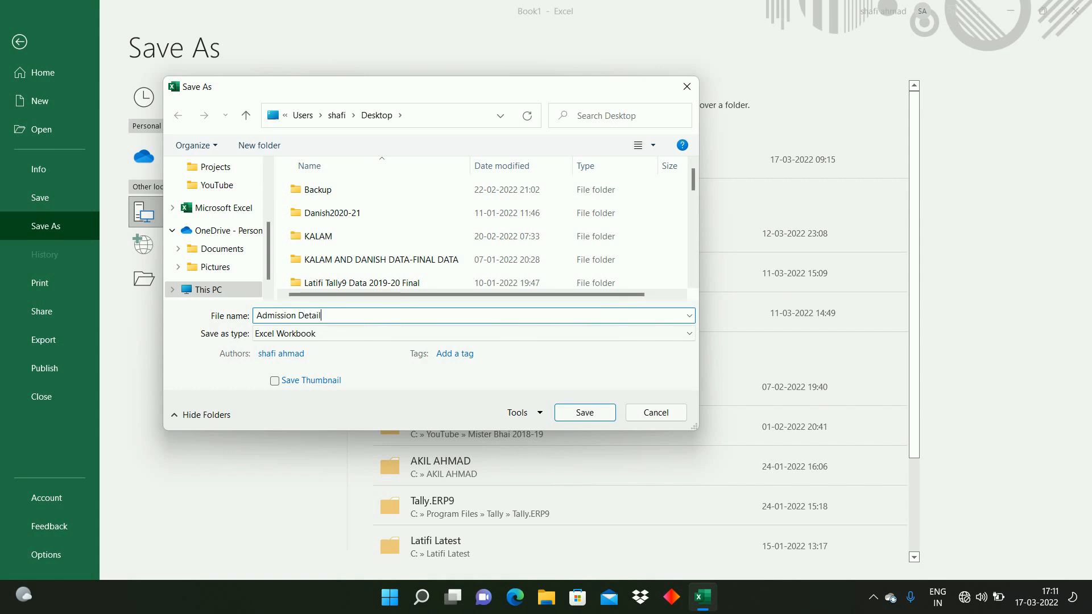
text(s 2022)
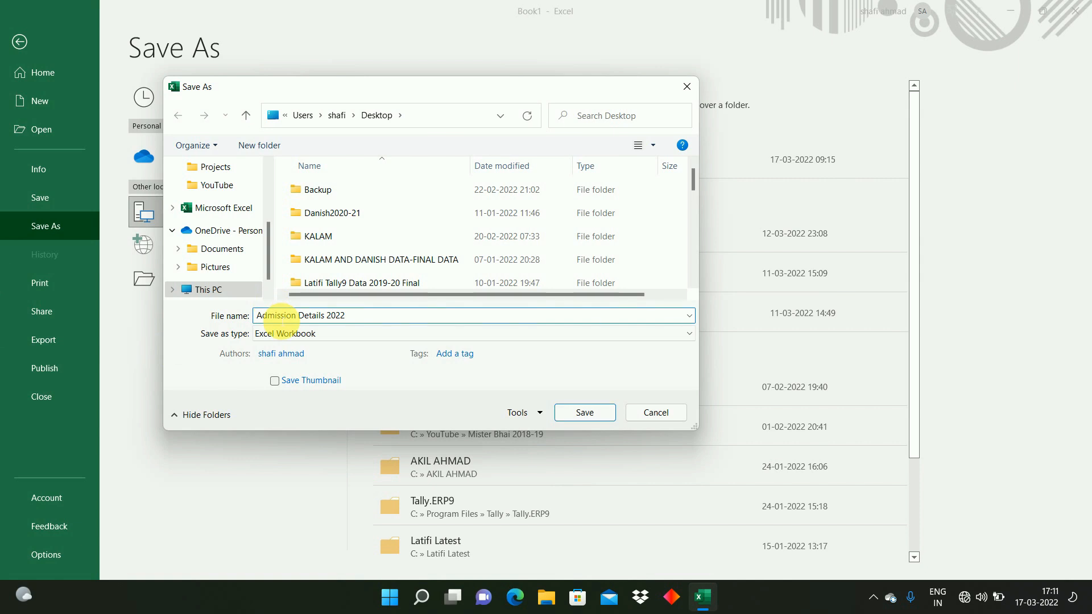
click(594, 413)
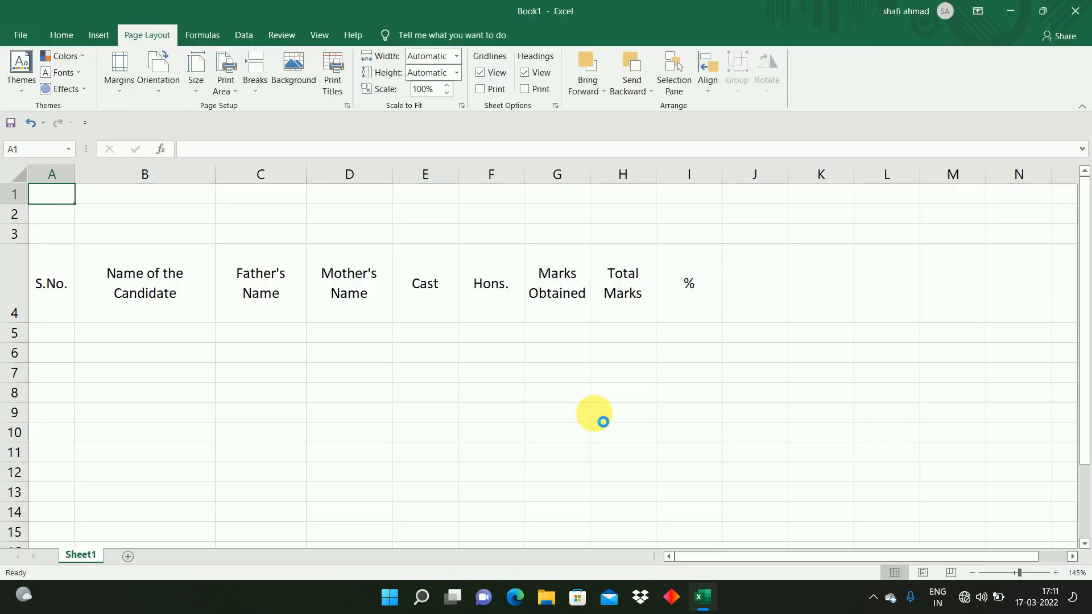
click(81, 288)
drag(46, 282, 671, 315)
click(61, 34)
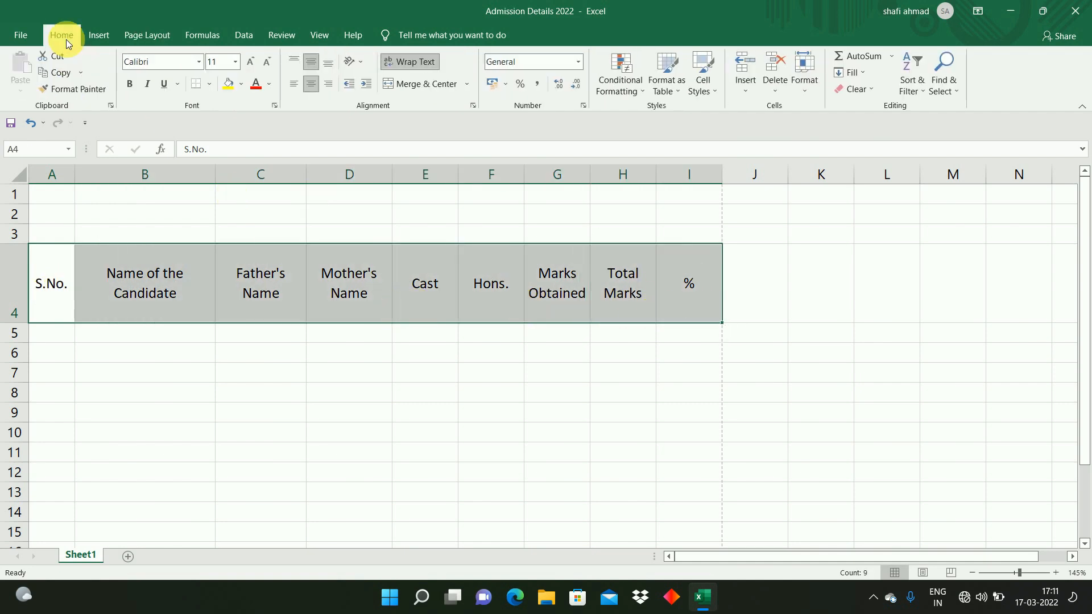
click(131, 84)
Step: Enter the title THE ACCOUNTS COLLEGE in A1 and BHAGALPUR in A2
key(ctrl+Home)
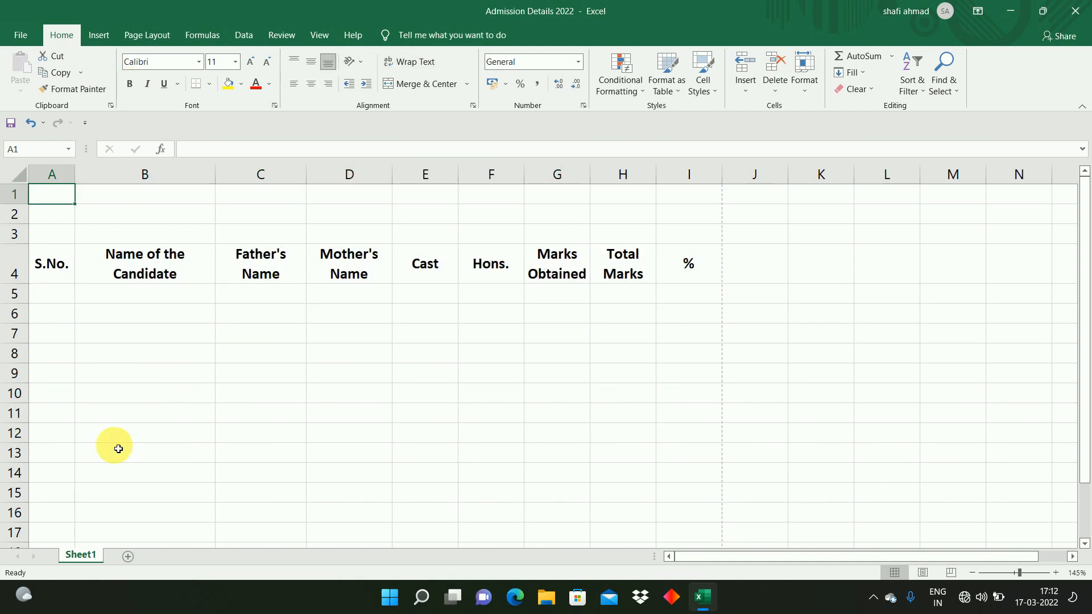
text(THE A)
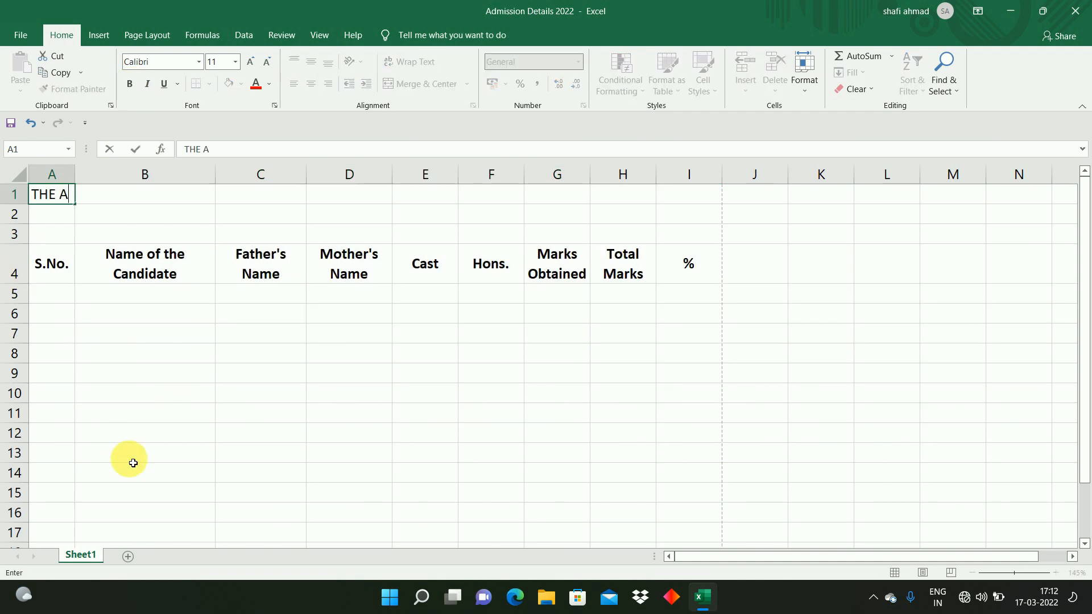
text(CCOUNTS COLLEGE)
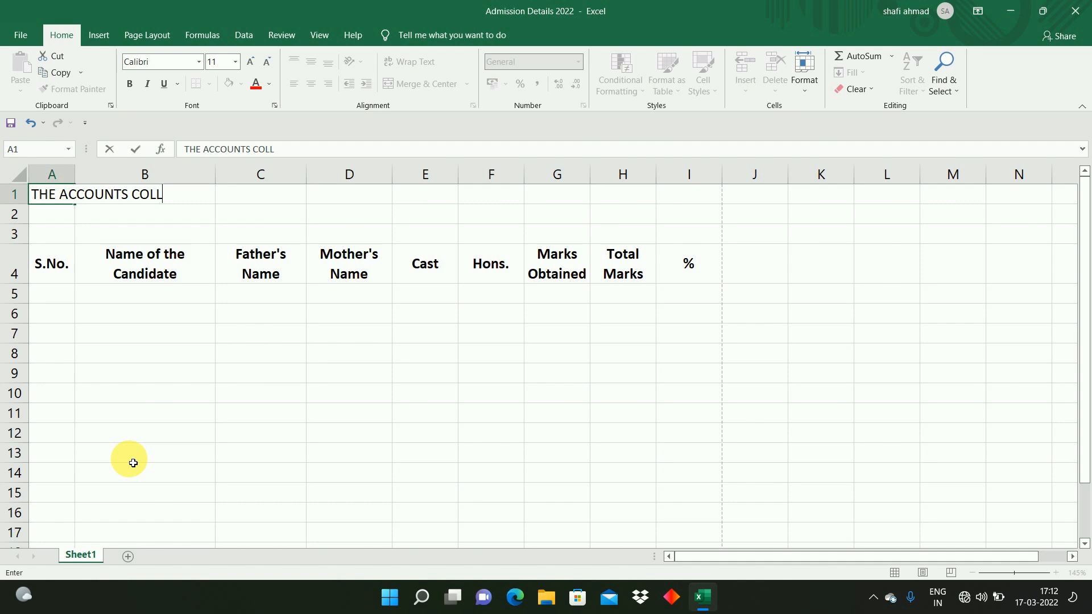
key(Return)
text(BHAGALPUR)
key(Return)
Step: Enter the subtitle Details of Part-1 Apply Form for 2022 in A3
text(Partr)
key(BackSpace)
key(BackSpace)
key(BackSpace)
key(BackSpace)
key(BackSpace)
text(Details of Part-)
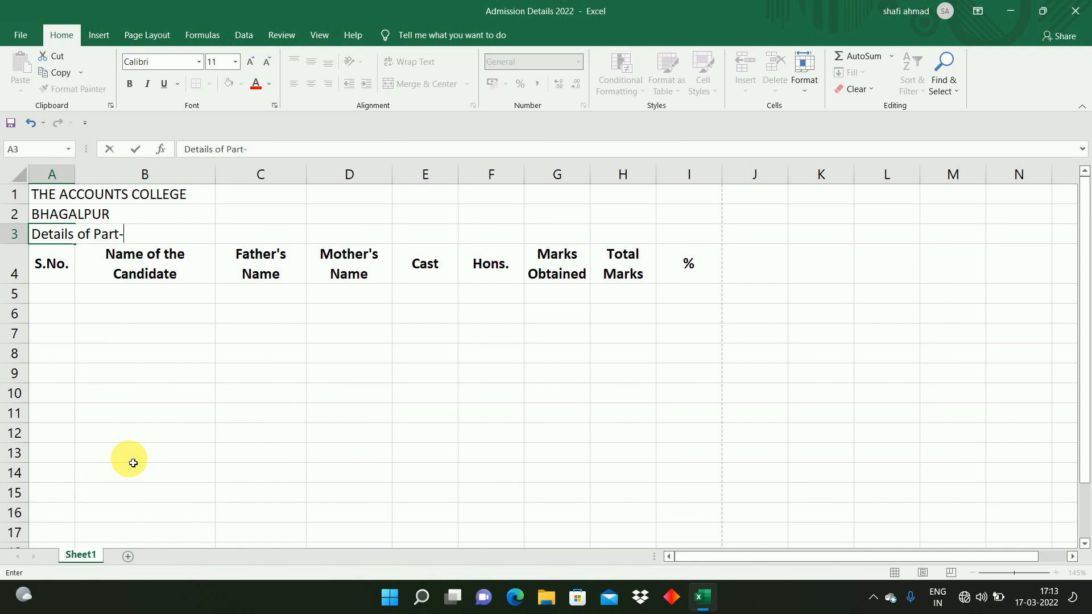
text(1 Apply Form for 2022)
key(Return)
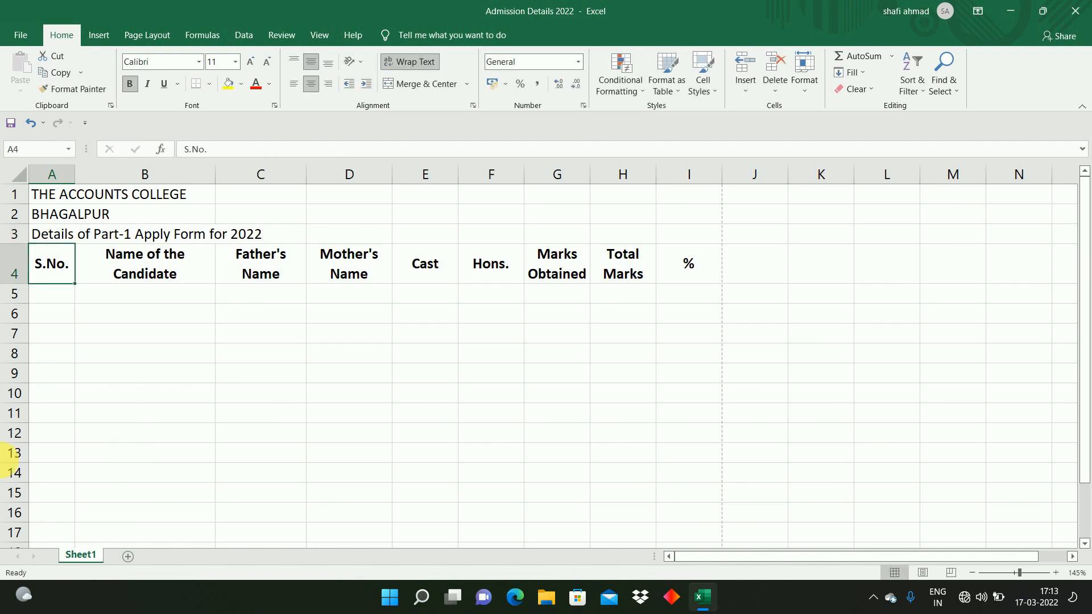
Step: Merge rows 1 to 3 across columns A to I and center the title text
click(242, 514)
drag(53, 194, 669, 242)
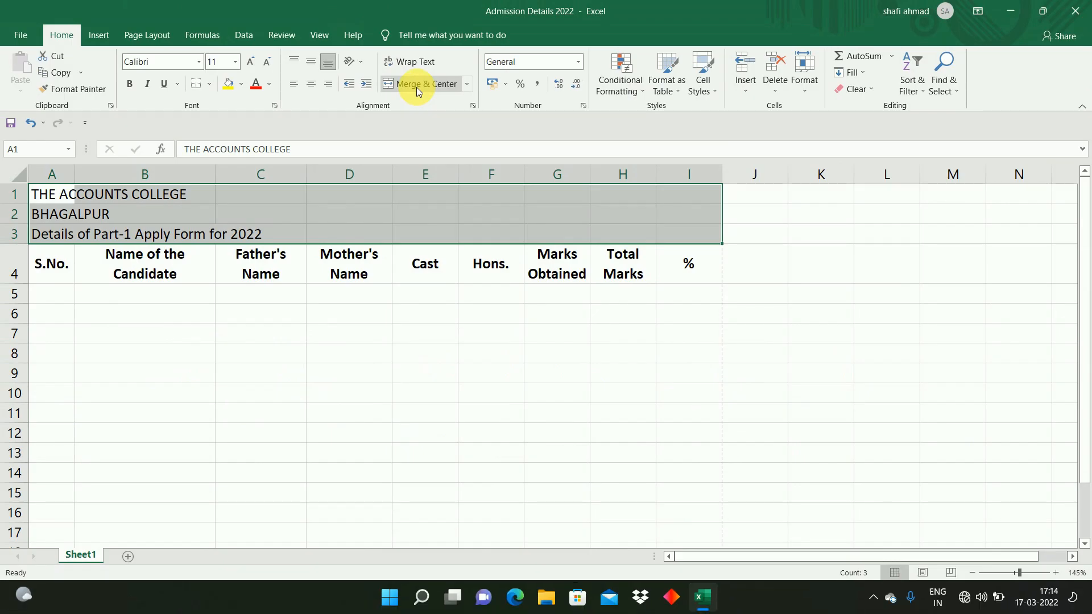
click(518, 83)
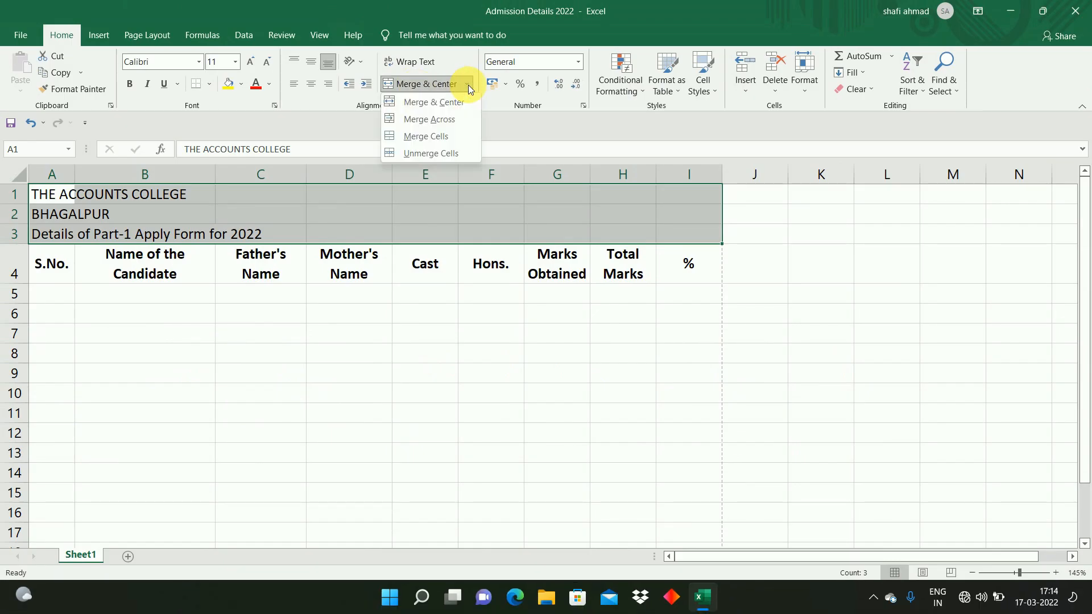
click(438, 119)
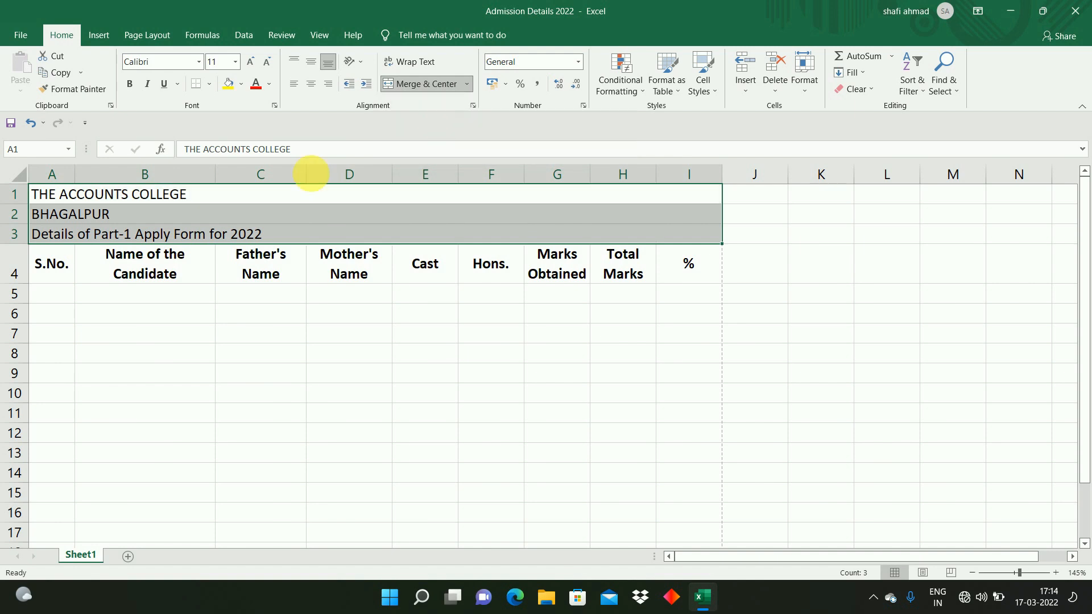
click(311, 90)
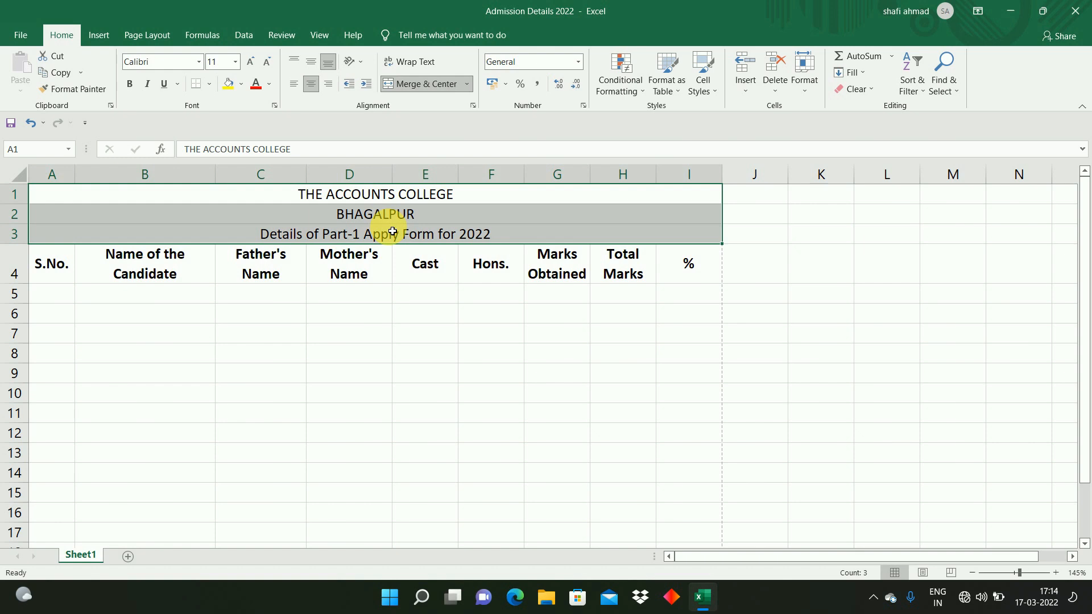
Step: Set the college name in A1 to font size 18 and the Algerian font
click(416, 365)
drag(416, 365, 417, 193)
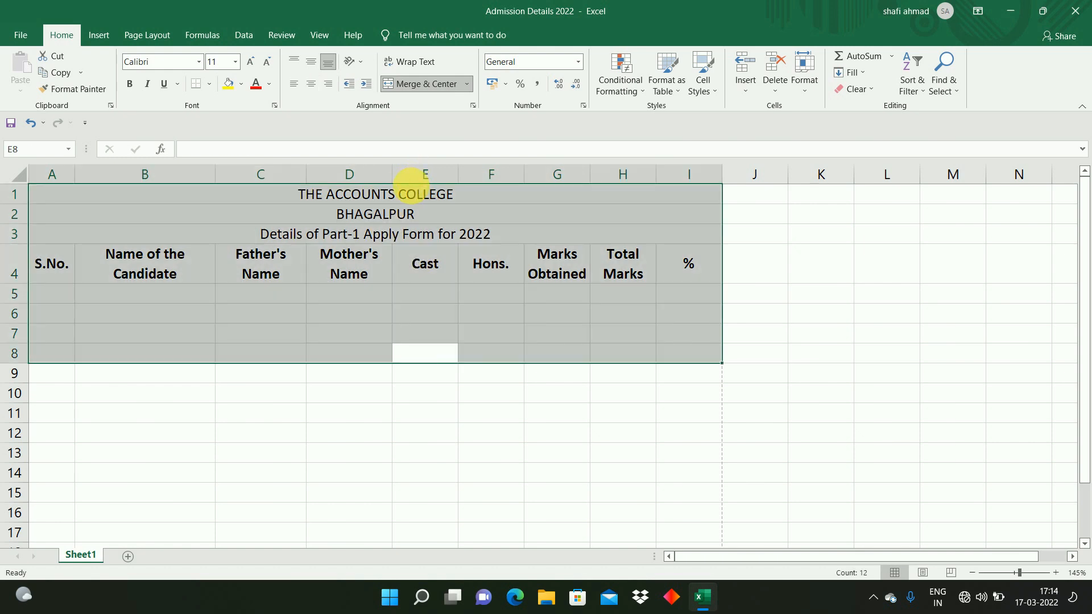
click(410, 195)
click(250, 63)
click(250, 63)
click(251, 63)
click(251, 63)
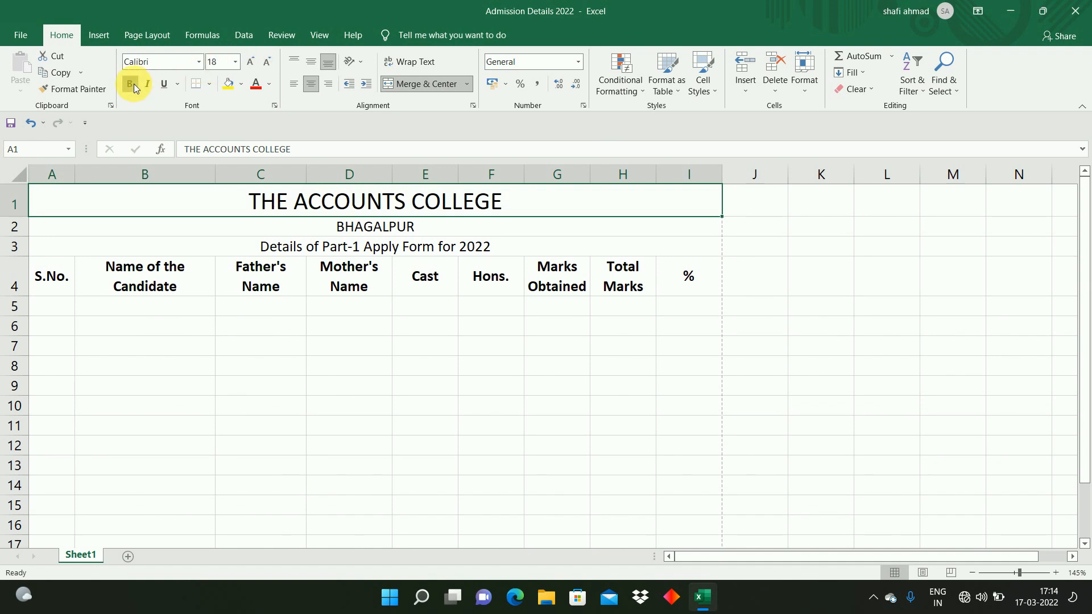
click(200, 63)
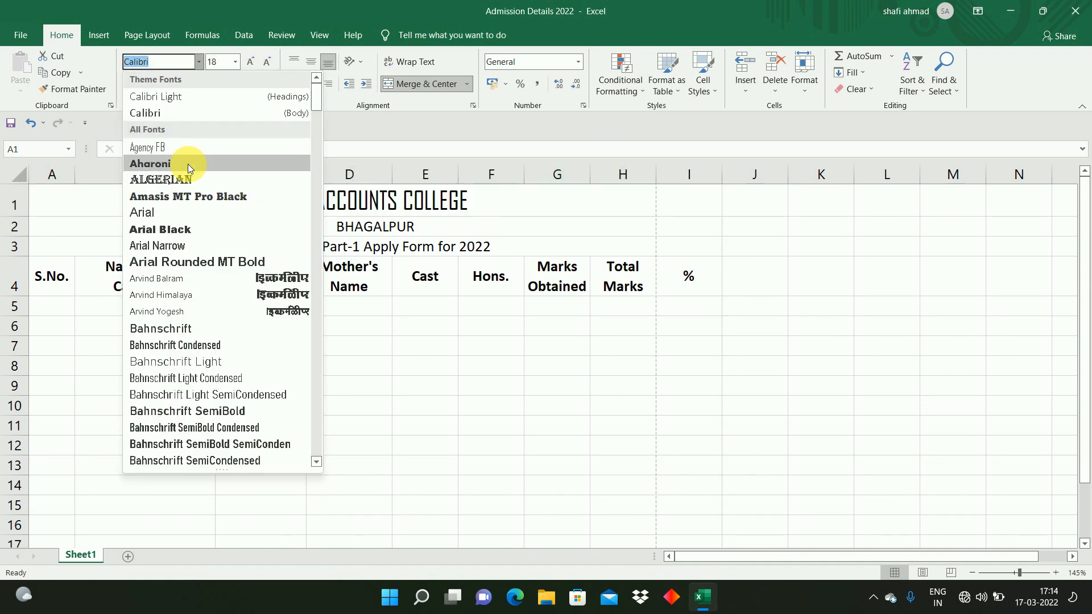
click(187, 178)
Step: Number the S.No. column from 1 to 160 by filling the series down from A5 to A164
click(51, 307)
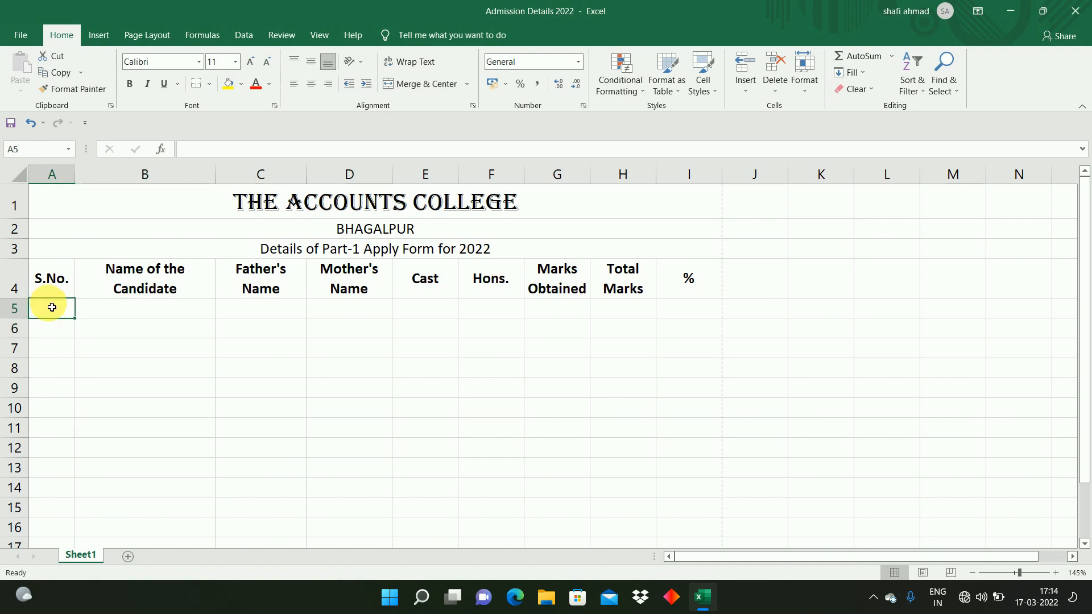
text(1)
key(Return)
text(2)
key(Return)
drag(53, 310, 49, 324)
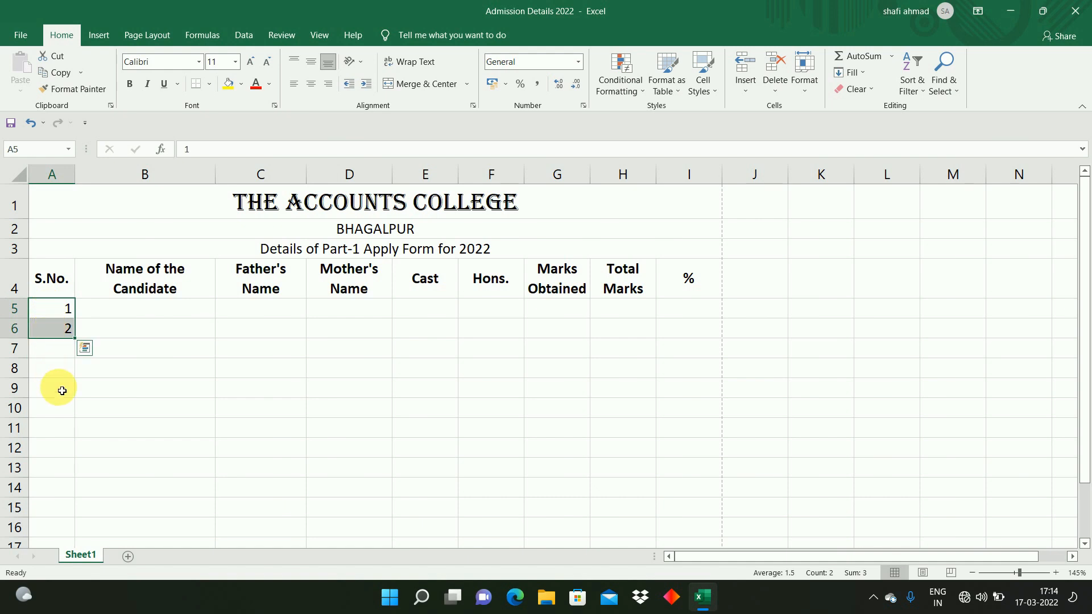
drag(77, 345, 74, 538)
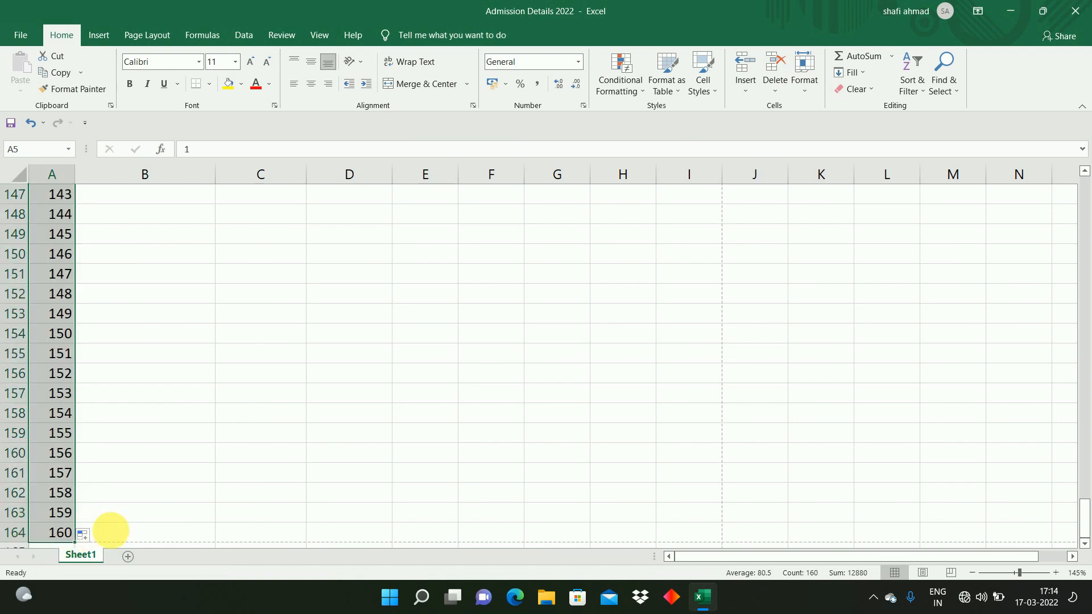
click(129, 534)
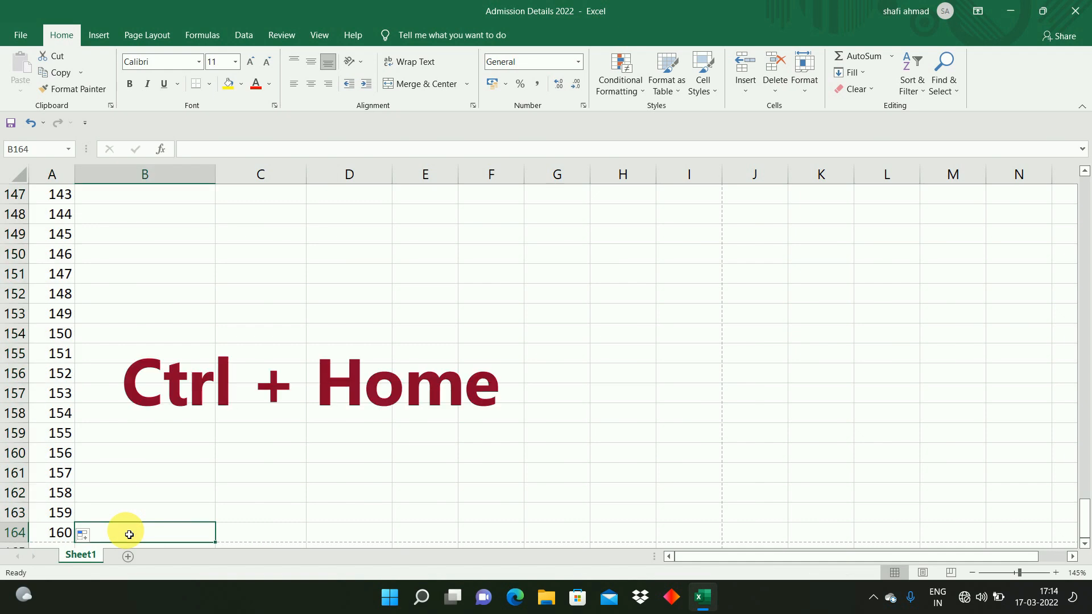
Step: Enter the first candidate's name and father's name in row 5 under their headers
key(ctrl+Home)
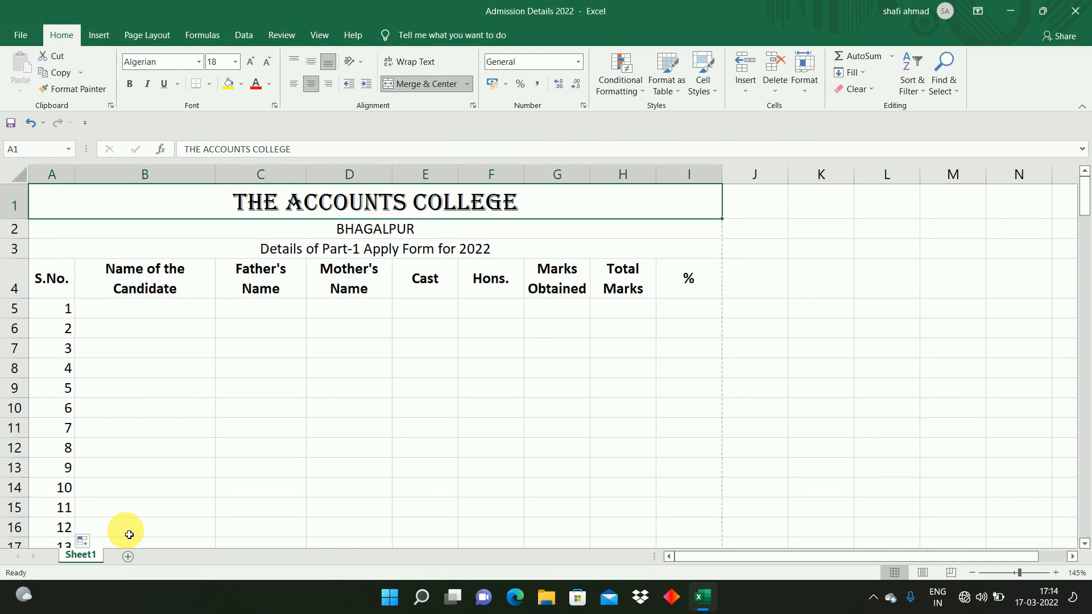
key(Down)
key(Down)
key(Down)
key(Down)
key(Right)
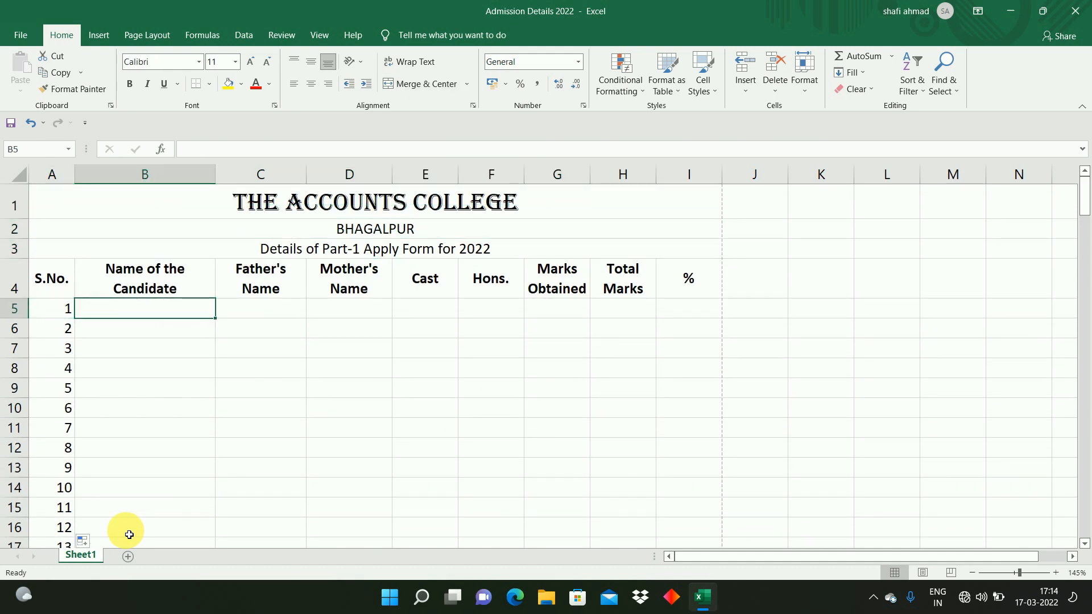
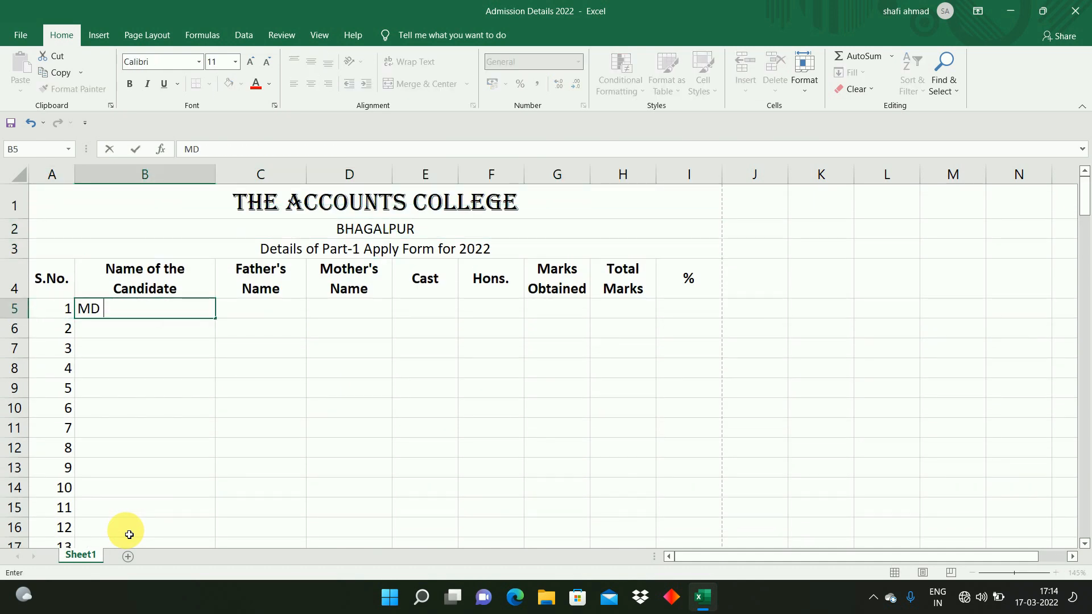
key(Tab)
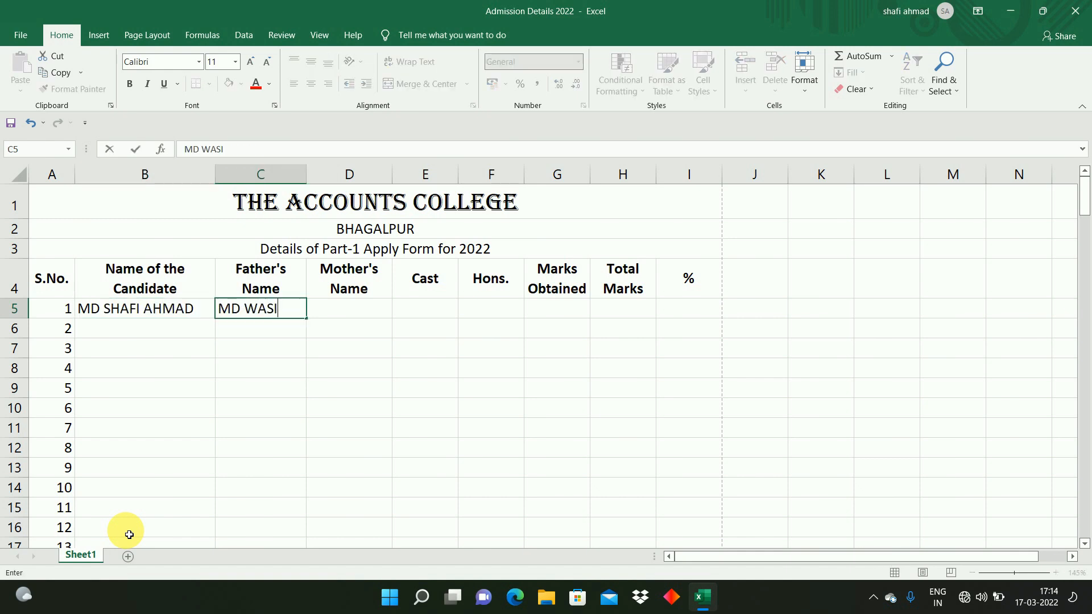
key(Tab)
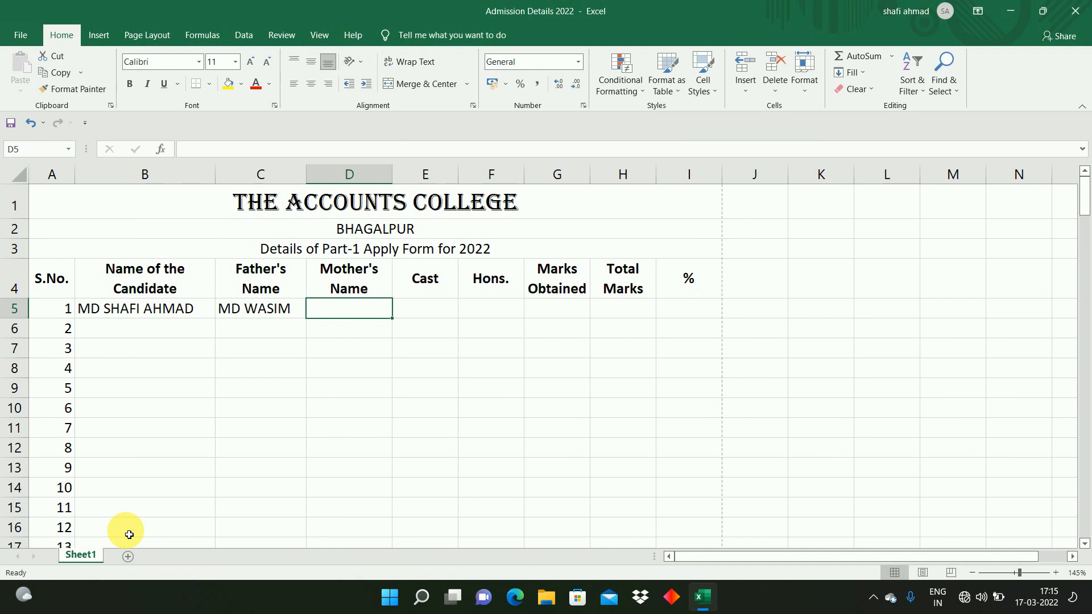
Step: Enter the mother's name, cast GEN and Hons. subject ACCOUNTS for the first candidate
text(ABC)
key(Tab)
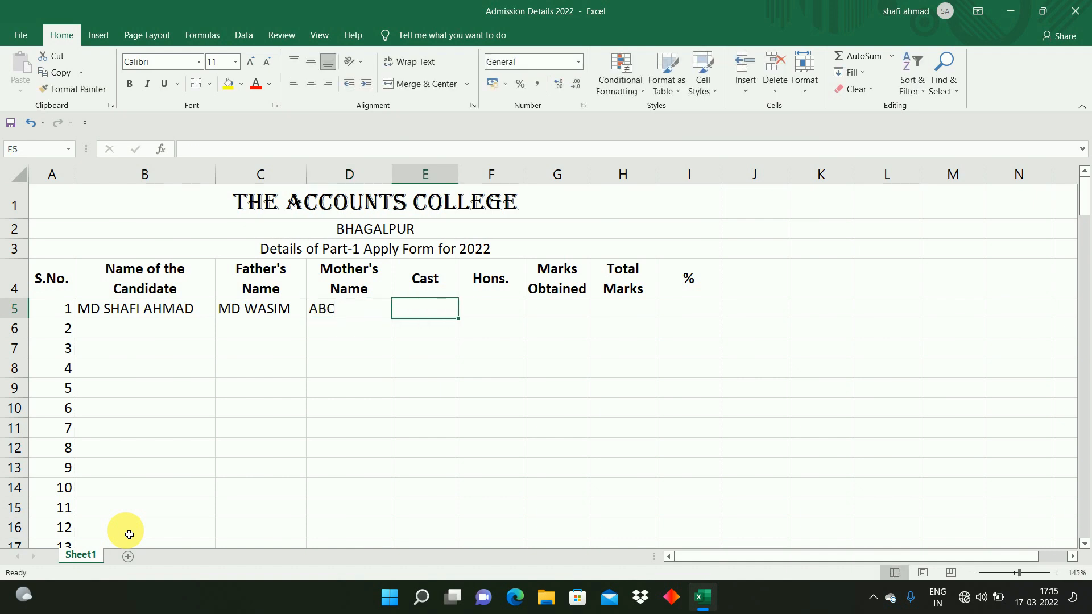
text(GEN)
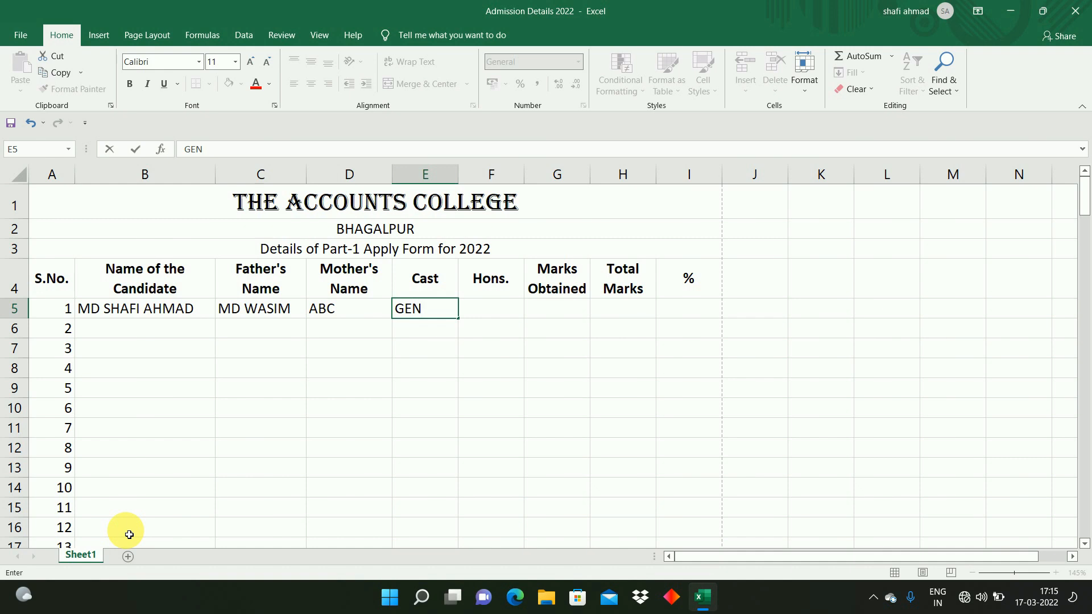
key(Tab)
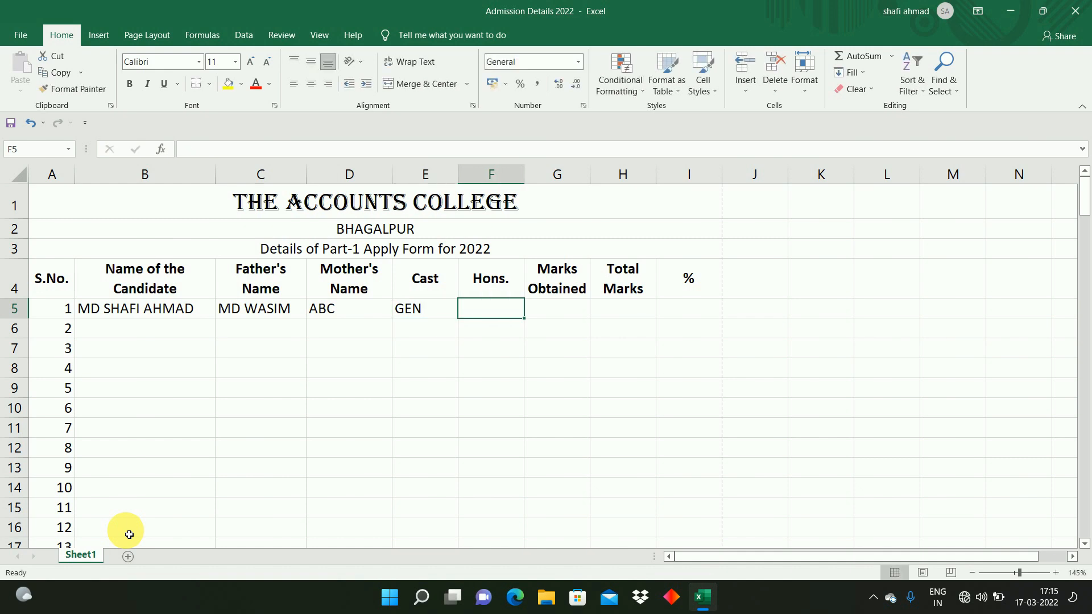
text(ACCOUNTS)
key(Tab)
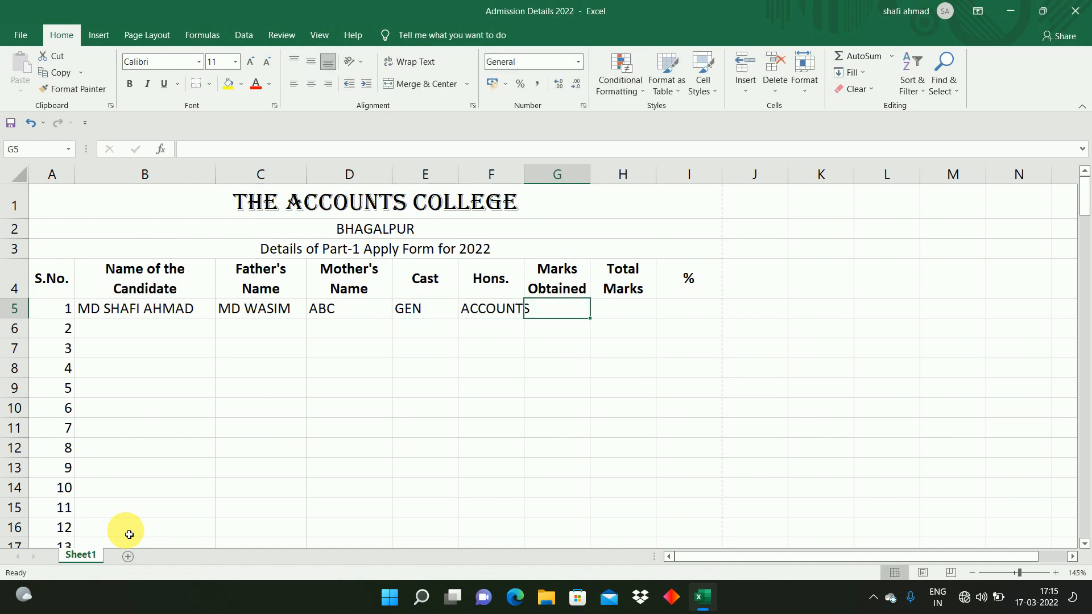
Step: Enter 425 as marks obtained and 500 as total marks for the first candidate
click(434, 466)
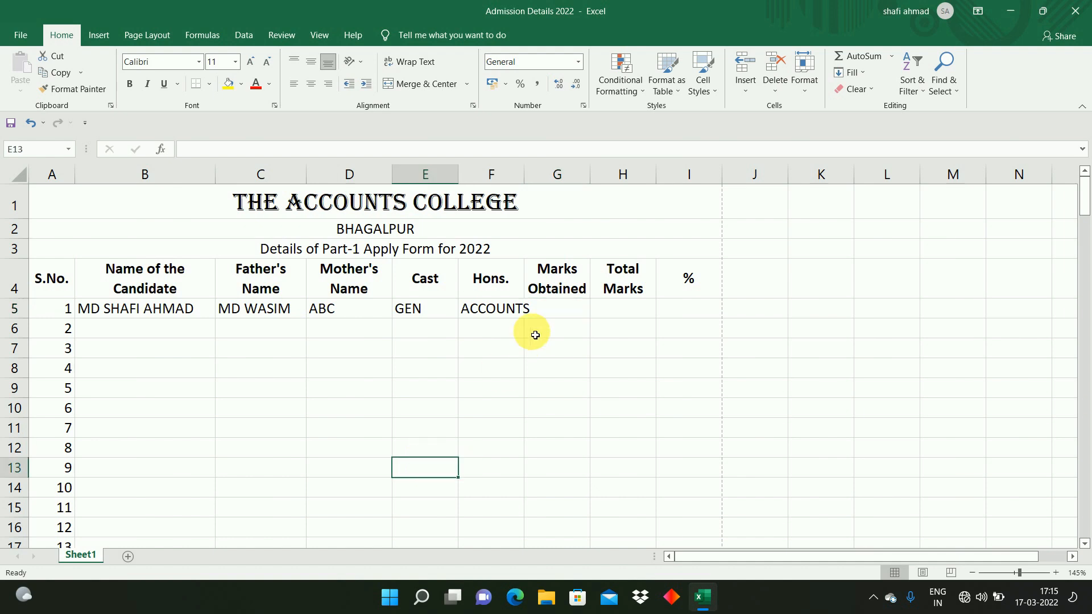
click(547, 312)
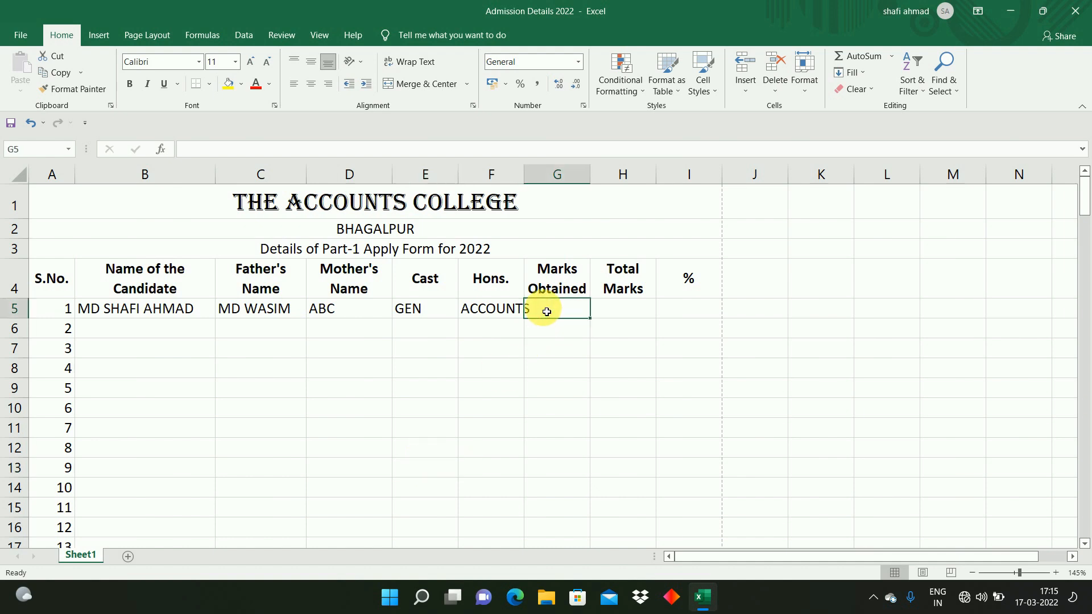
text(425)
key(Tab)
text(500)
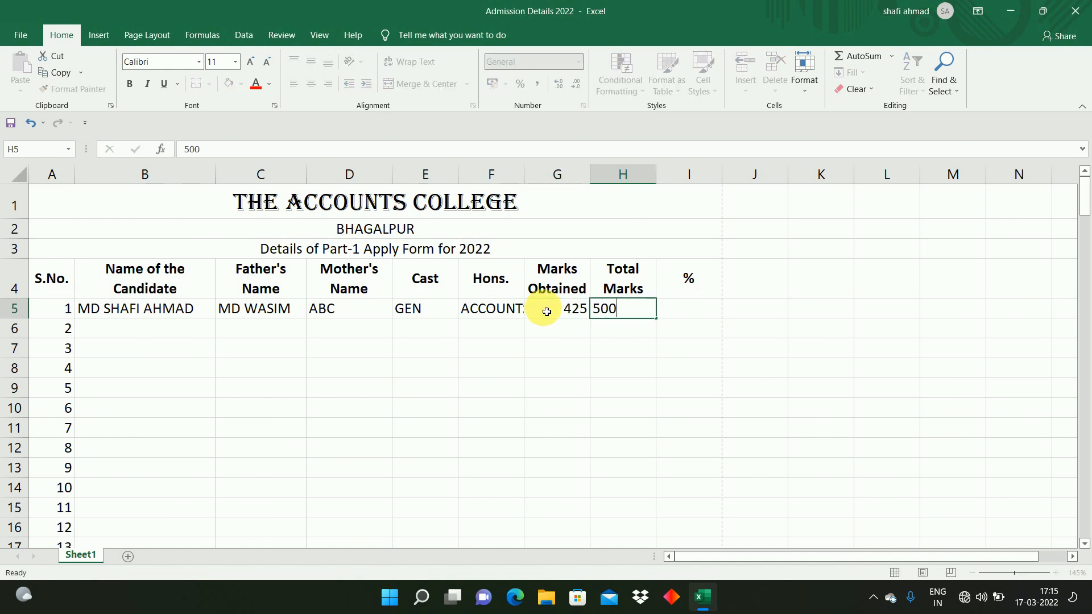
key(Tab)
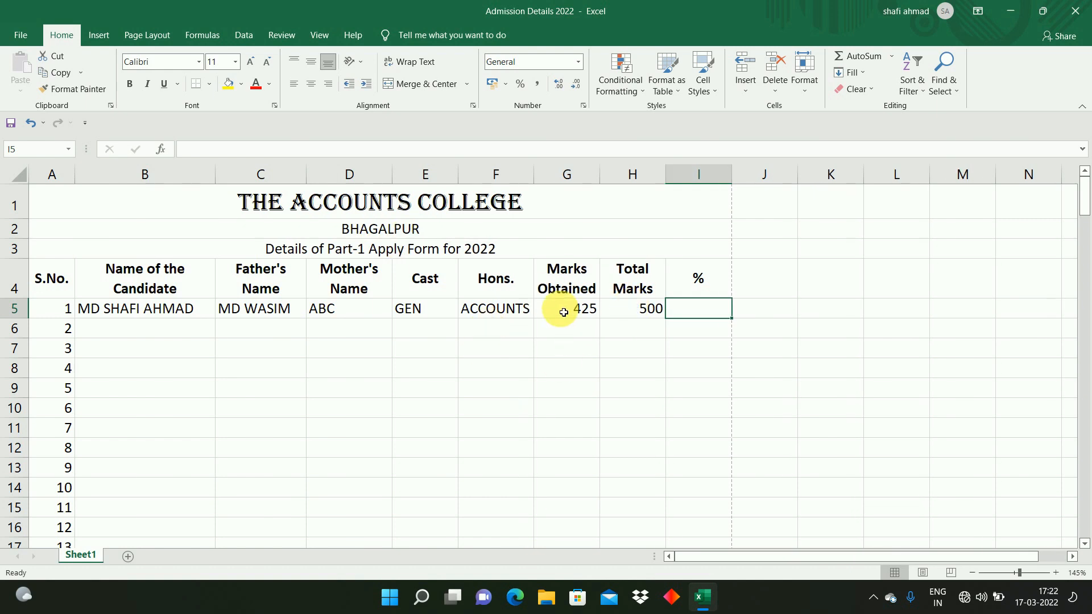
click(563, 312)
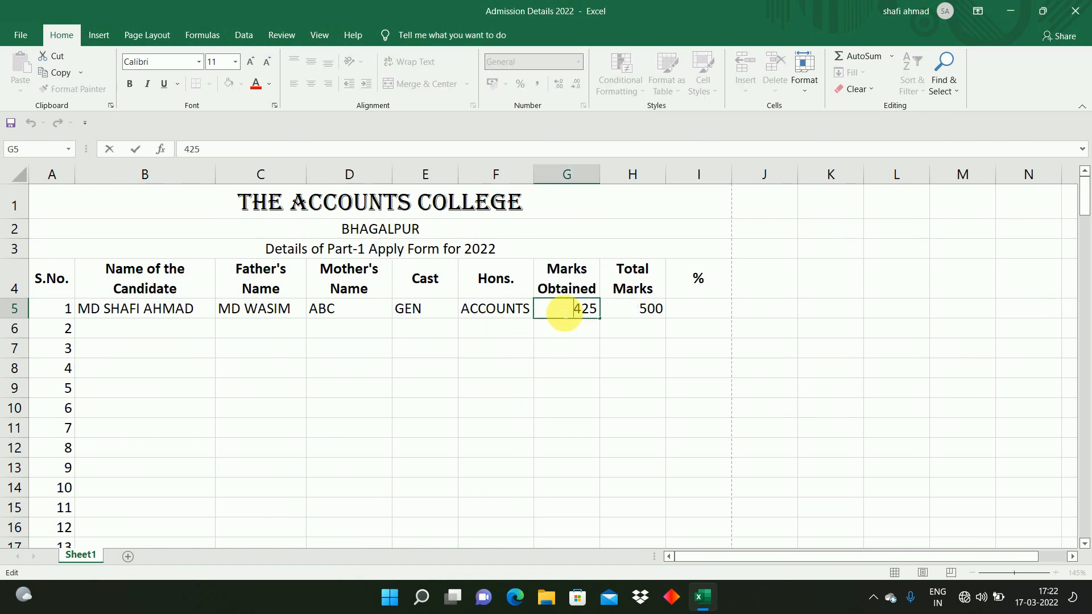
click(628, 313)
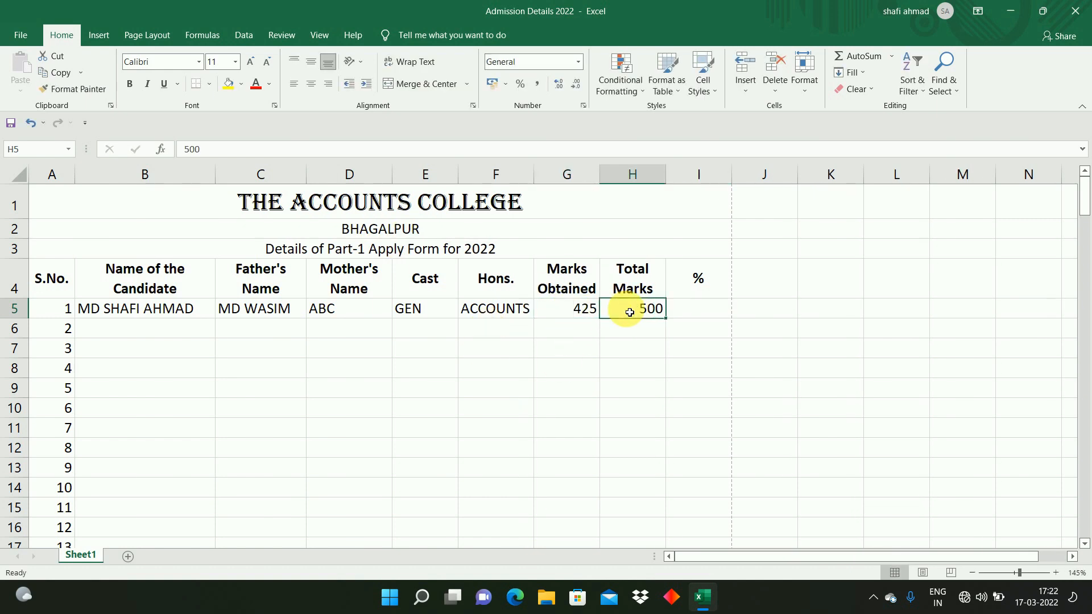
drag(772, 308, 683, 317)
click(683, 318)
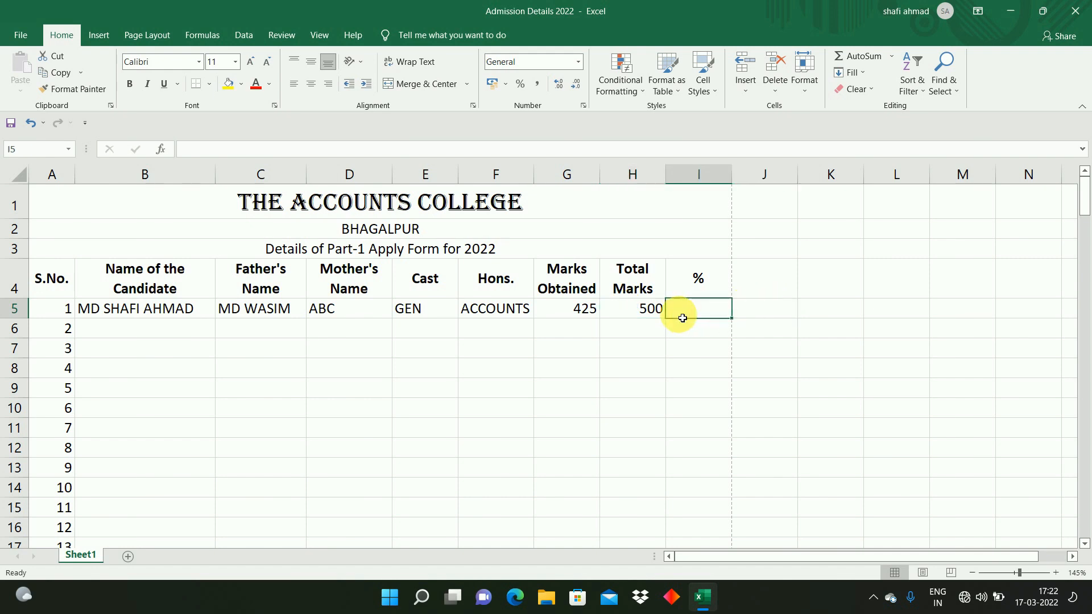
click(776, 309)
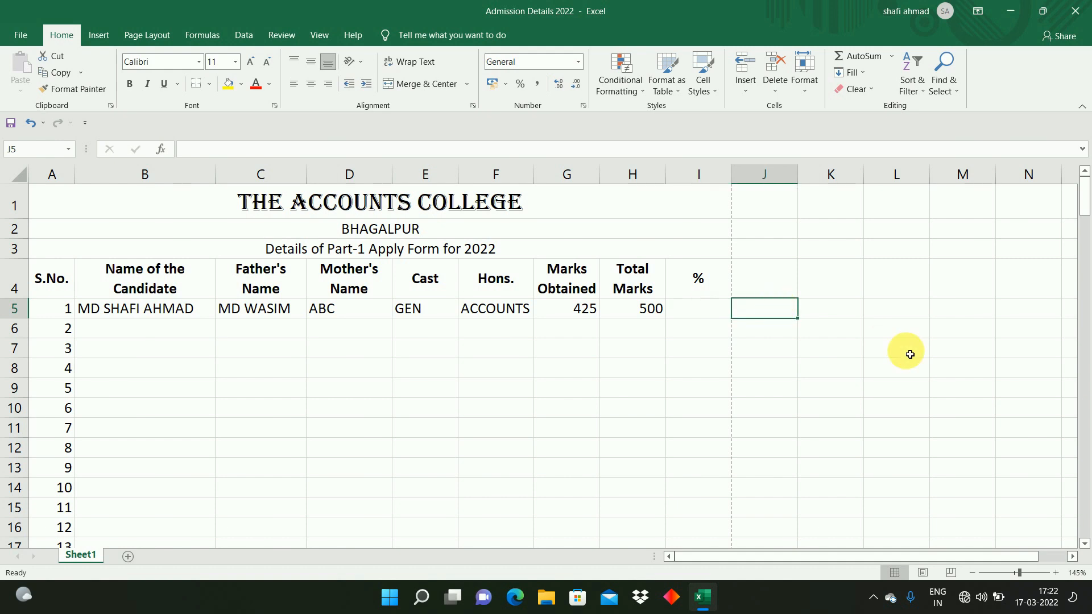
Step: Enter sample values 500 and 425 in J5 and K5, and 100 in J6, as a side calculation
text(500)
key(Tab)
text(425)
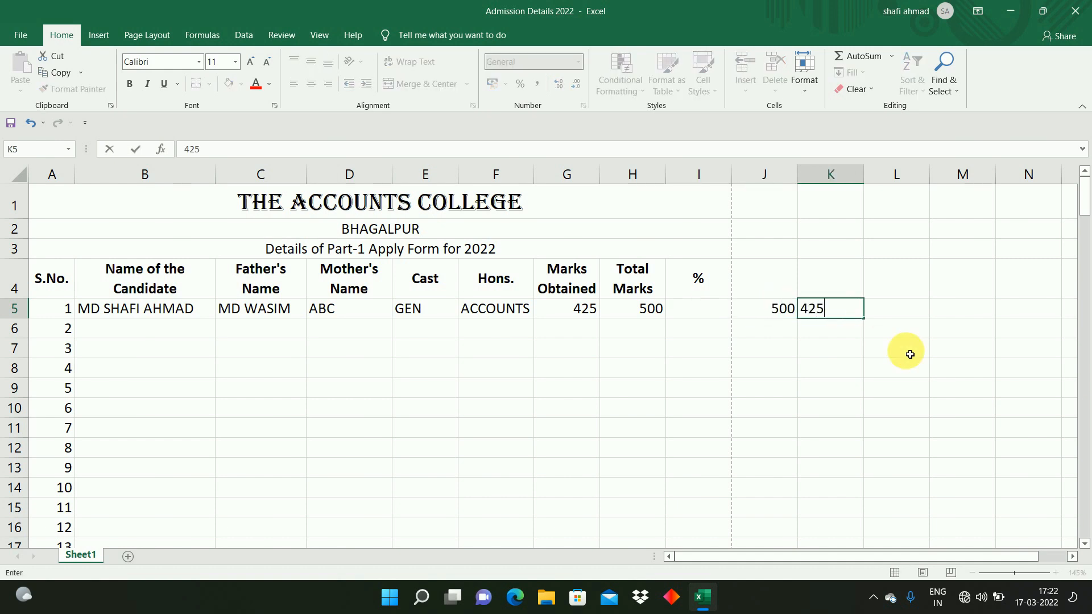
key(Tab)
key(Left)
key(Left)
key(Down)
text(100)
key(Tab)
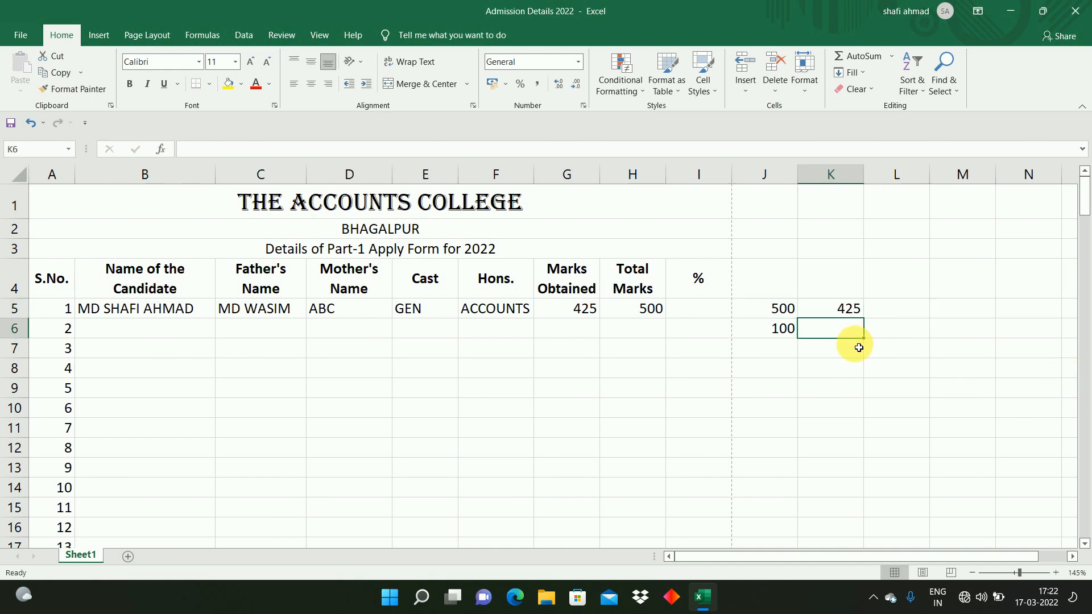
Step: Calculate a trial percentage in K6 with the formula =(J6*K5)/J5
click(703, 309)
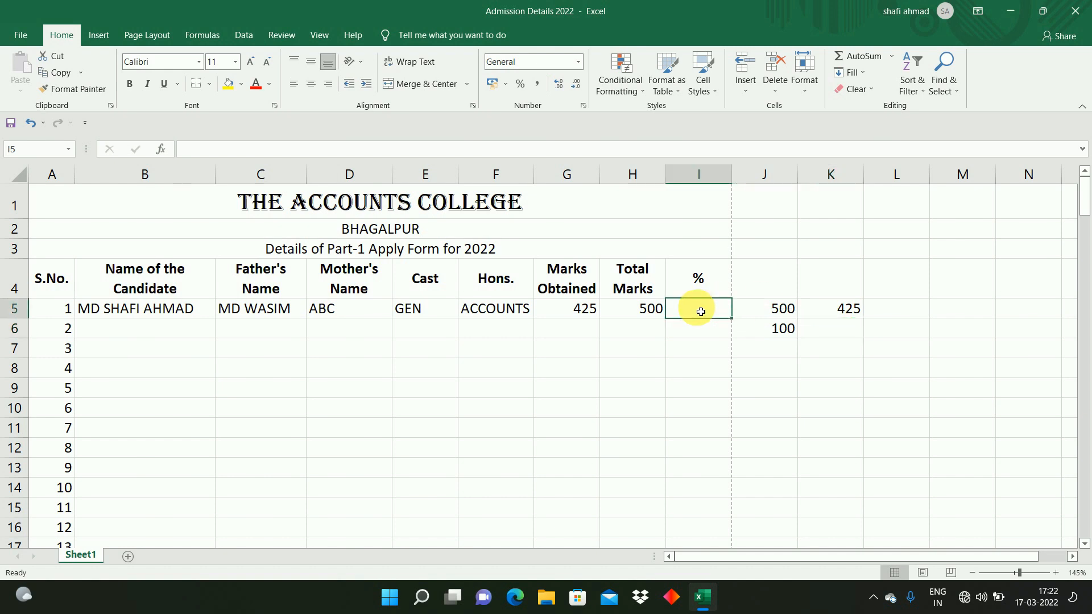
click(842, 333)
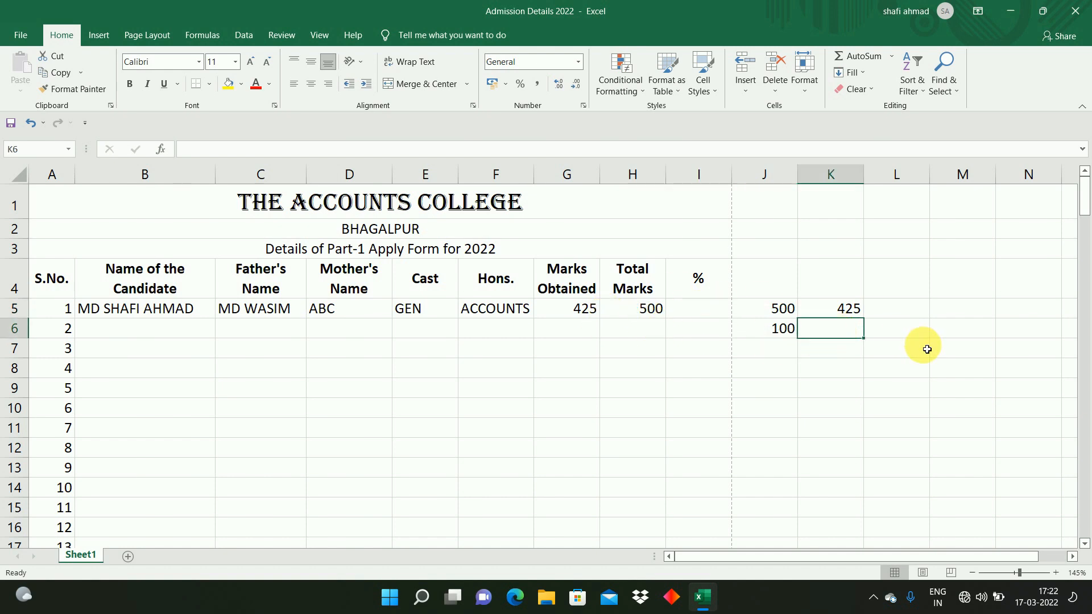
text(=)
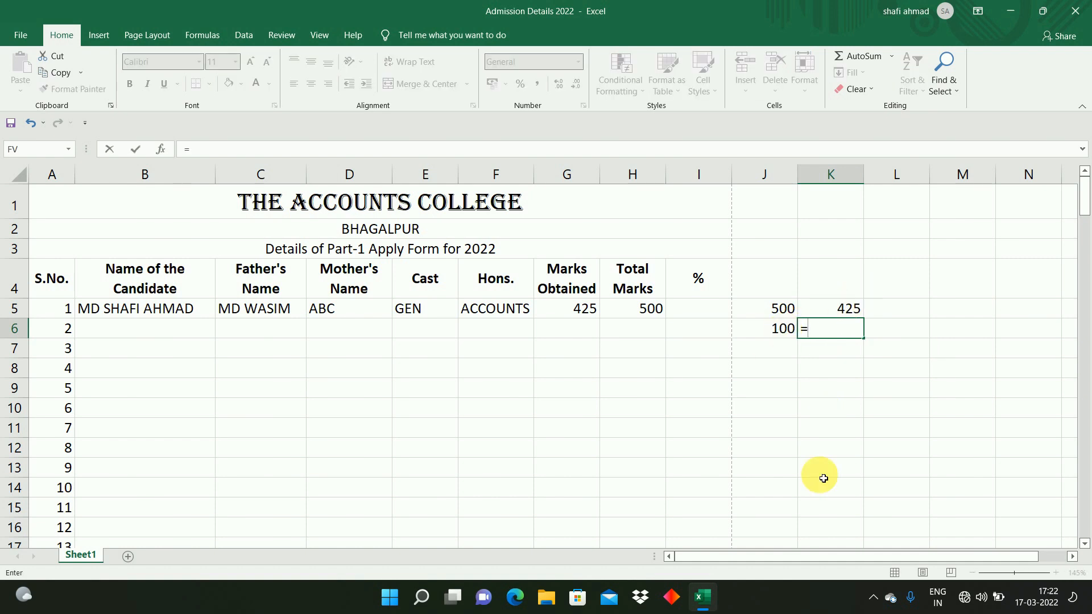
text(()
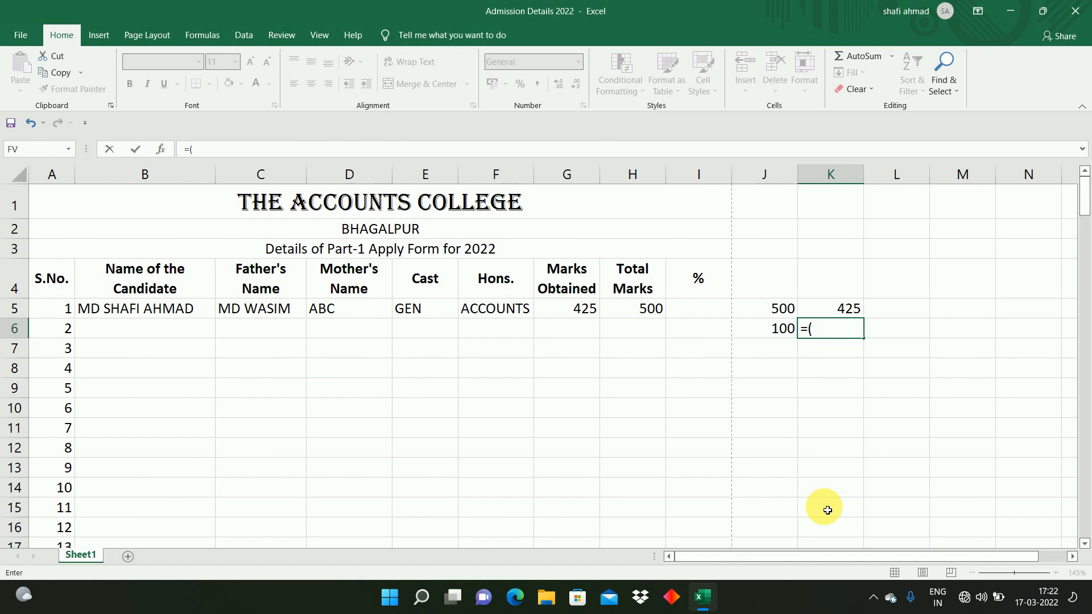
click(769, 335)
text(*)
click(861, 310)
text())
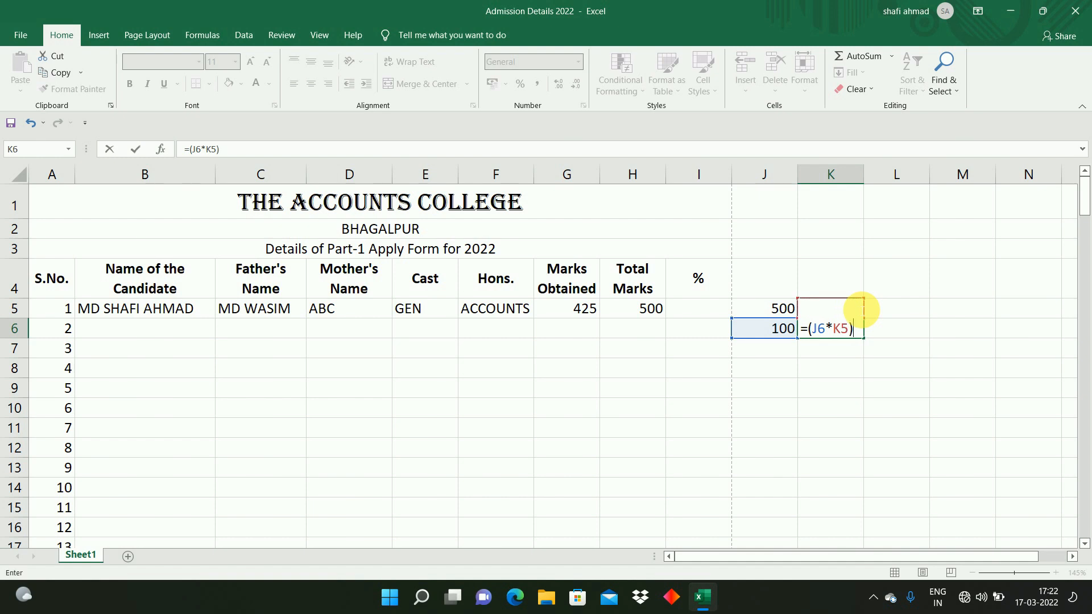
text(/)
click(761, 315)
key(Return)
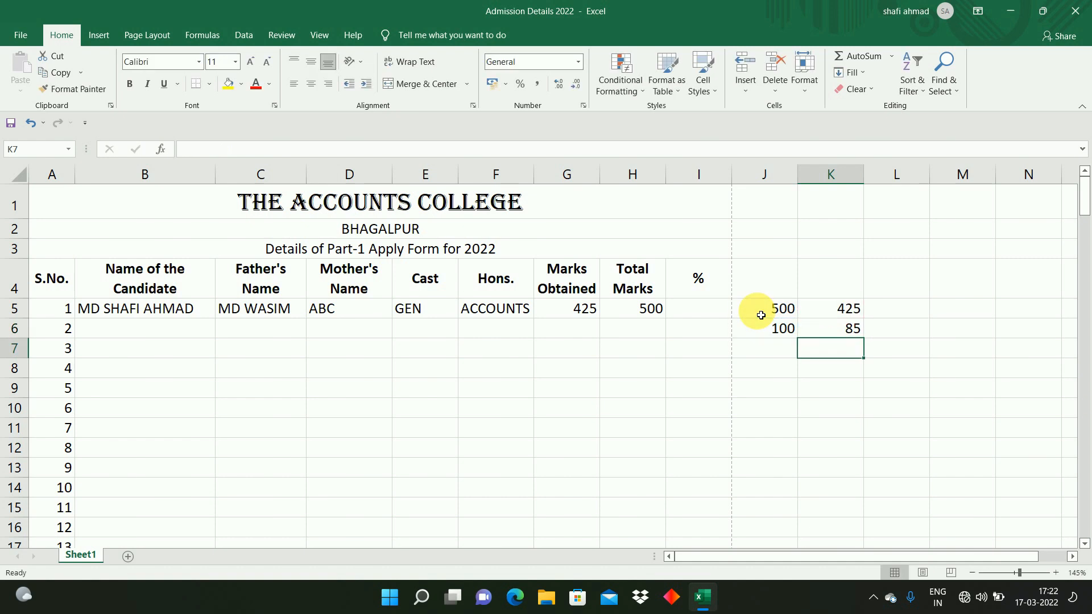
click(839, 328)
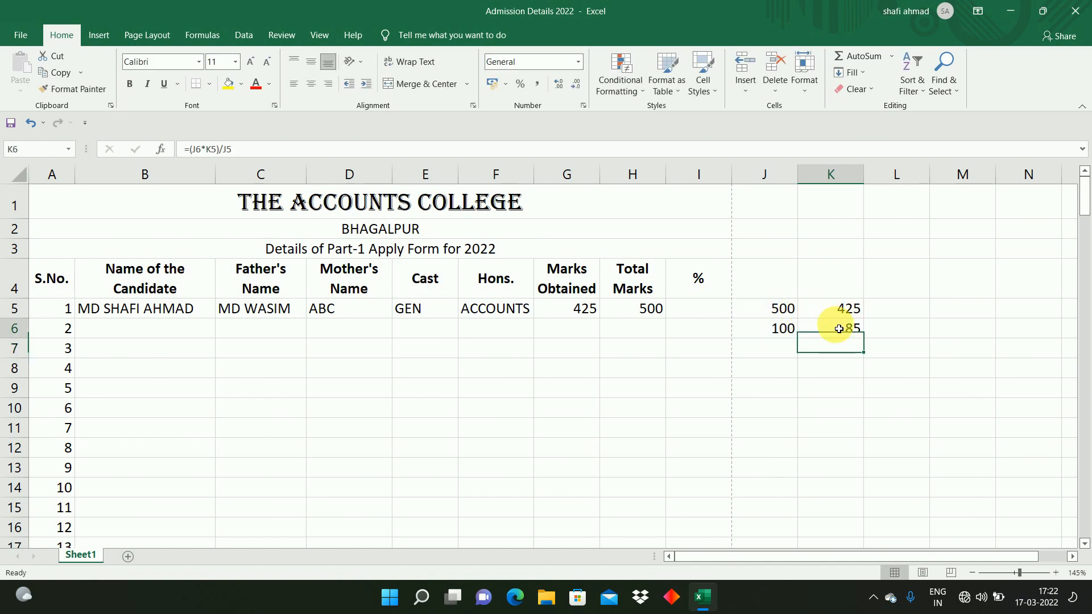
Step: Enter the percentage formula =(100*G5)/H5 in I5 and apply Comma Style to it
click(711, 309)
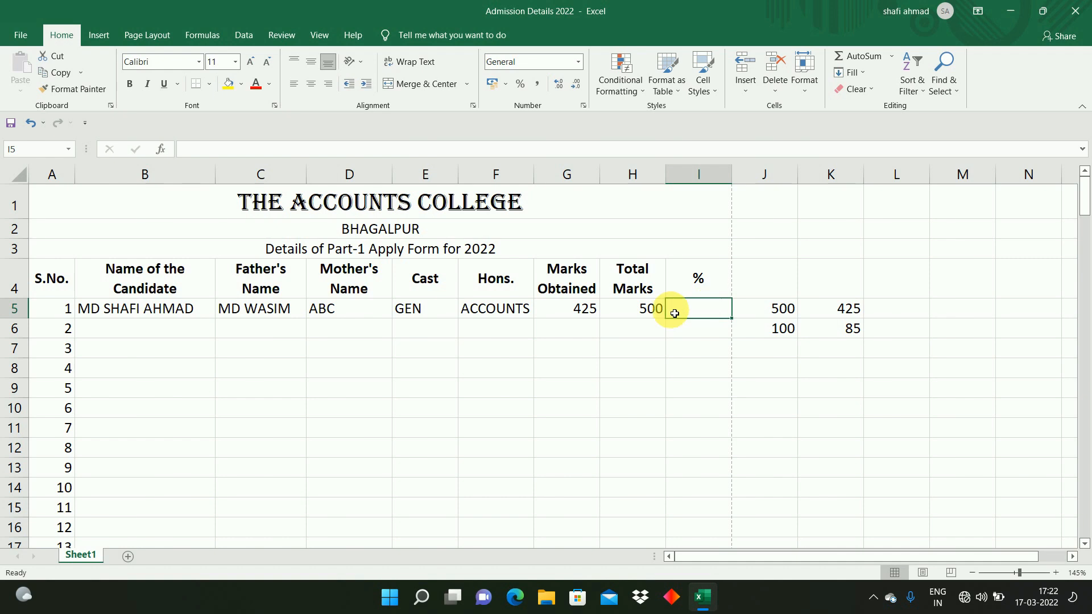
text(=)
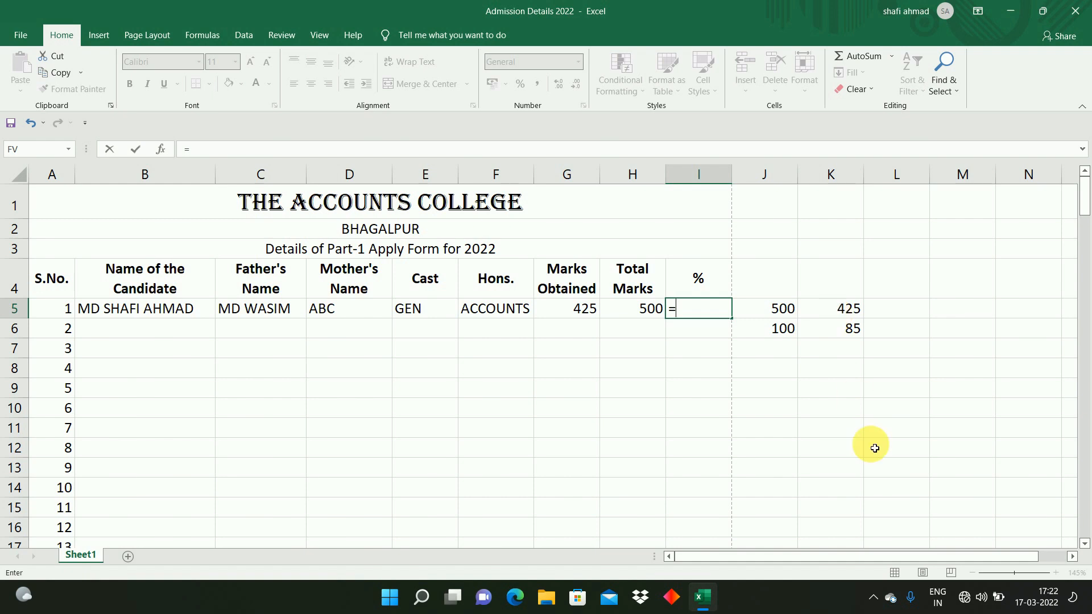
text((100*)
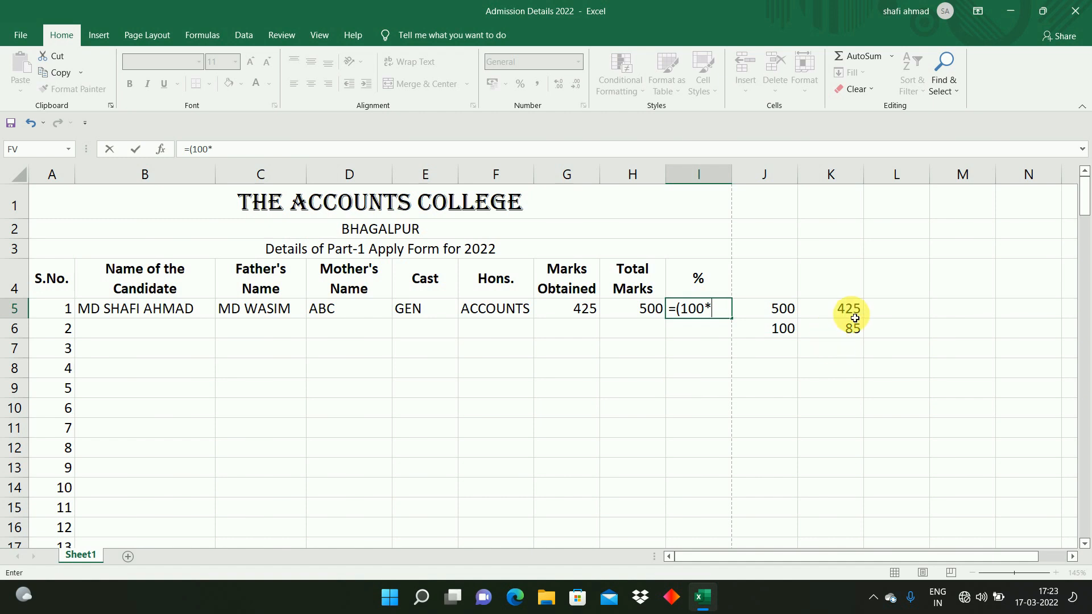
click(581, 315)
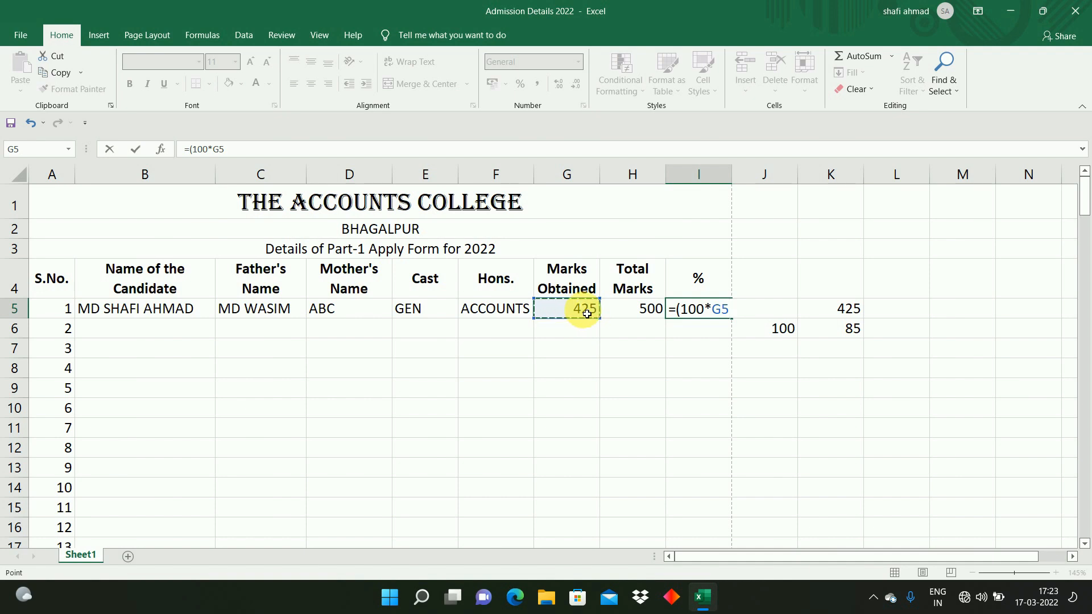
text()/)
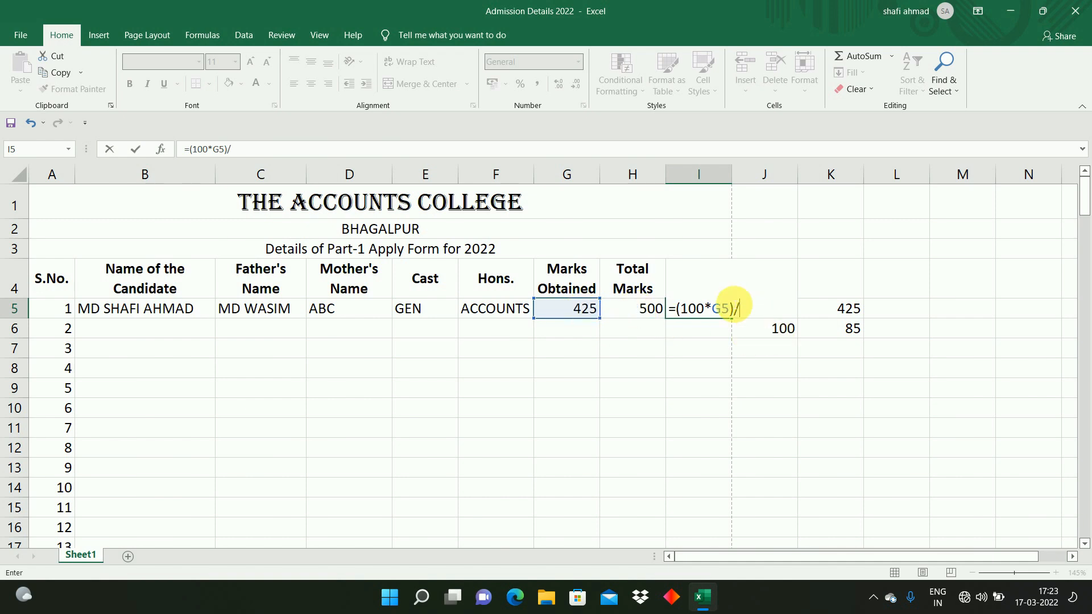
click(647, 310)
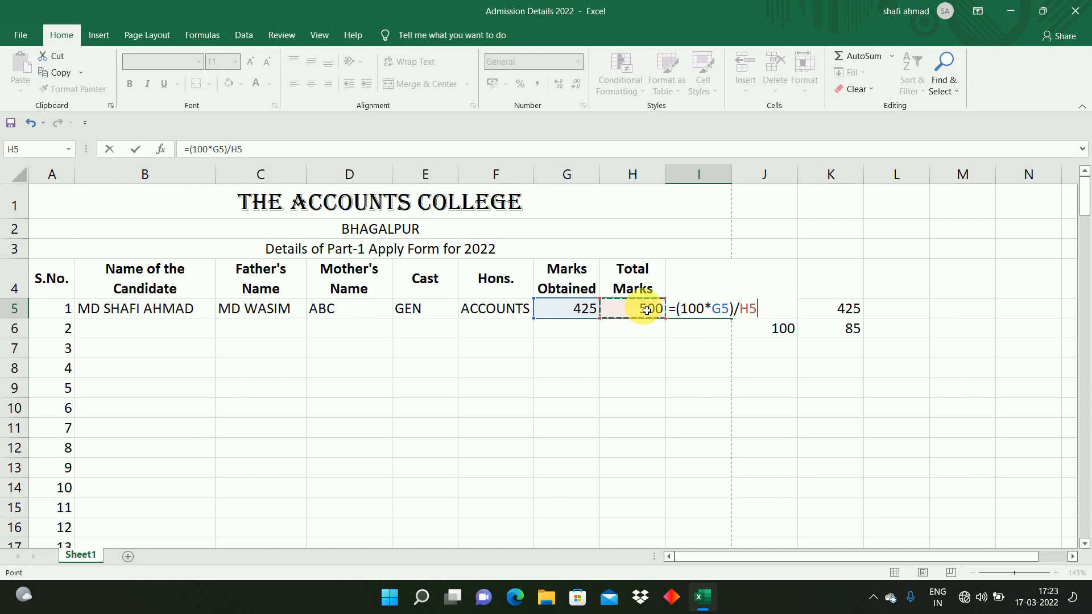
key(Return)
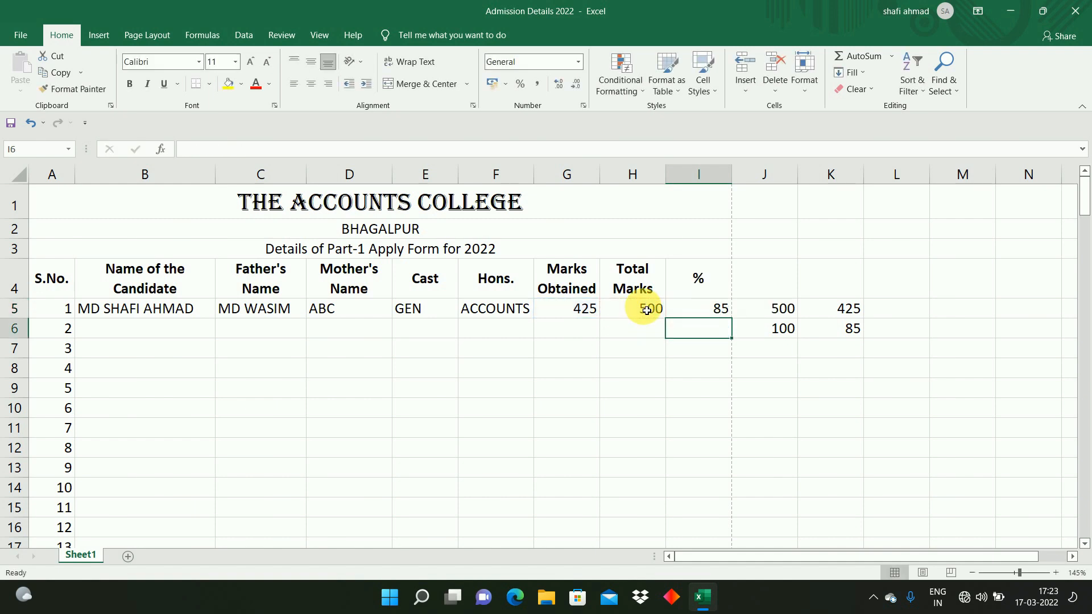
click(692, 310)
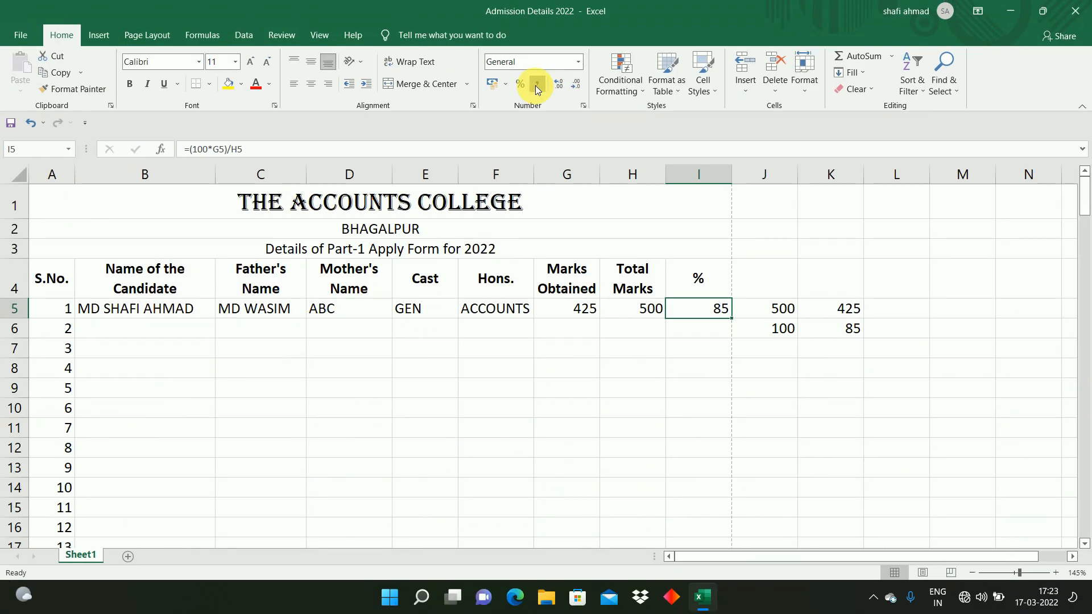
click(537, 85)
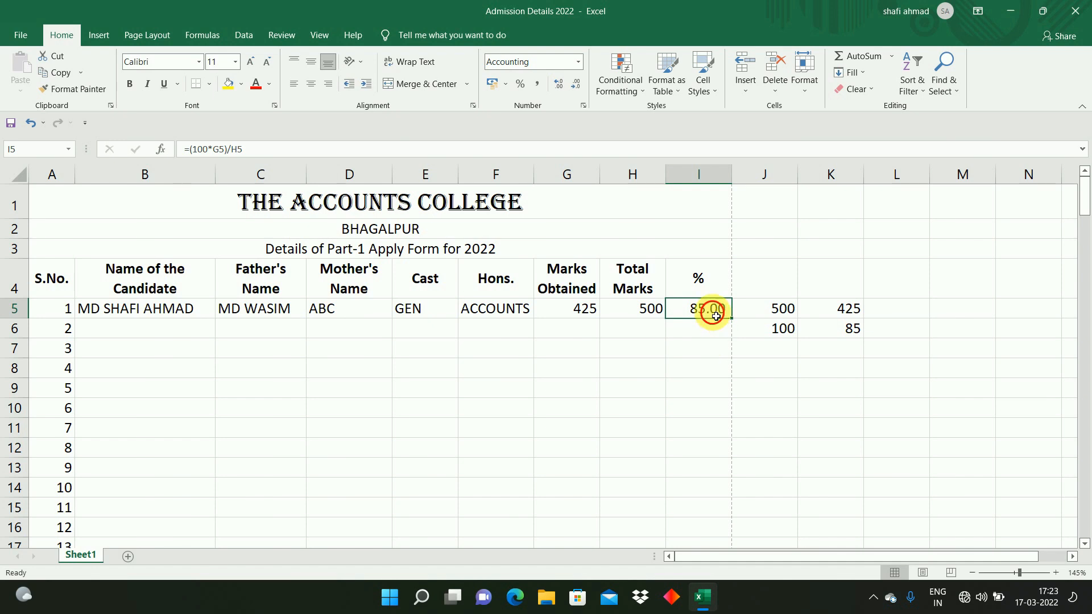
Step: Copy the percentage formula down column I to row 164
drag(736, 325, 732, 504)
click(636, 449)
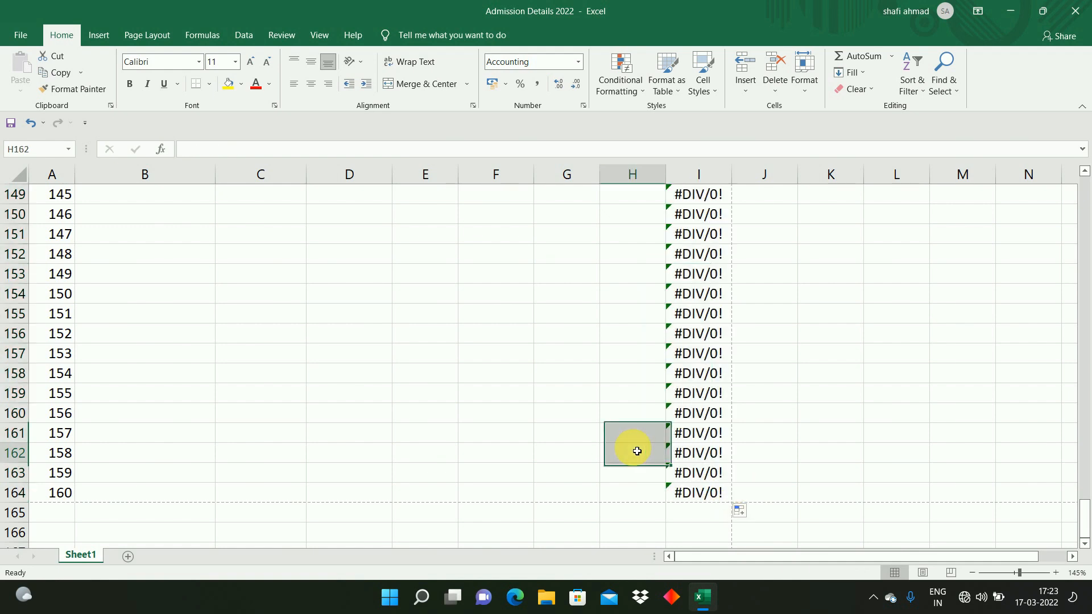
click(643, 433)
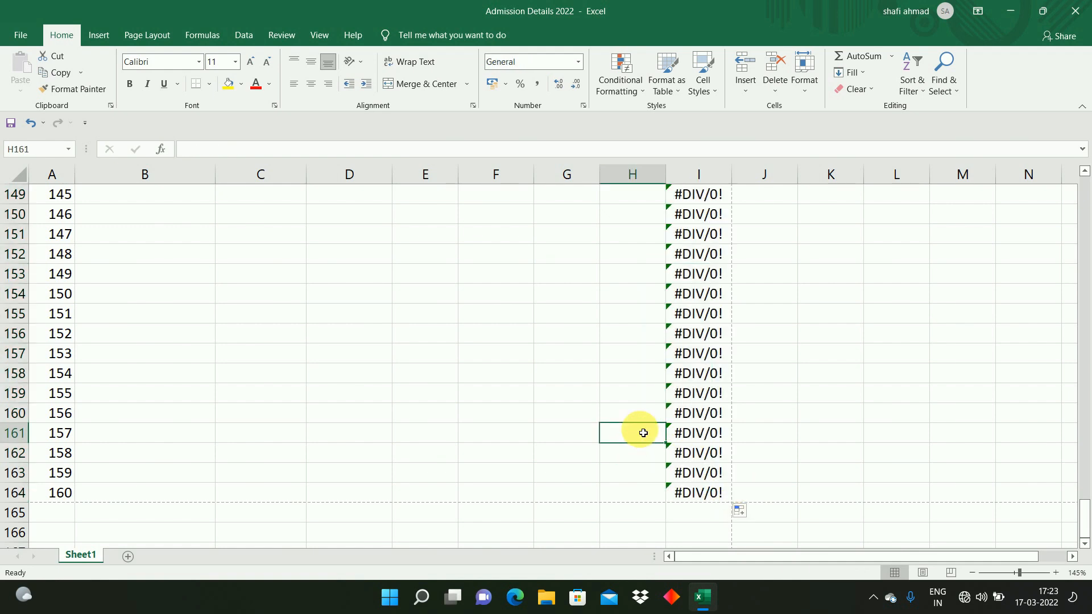
Step: Fill the total marks value 500 down column H from H5 to H164
key(ctrl+Up)
key(Left)
key(Right)
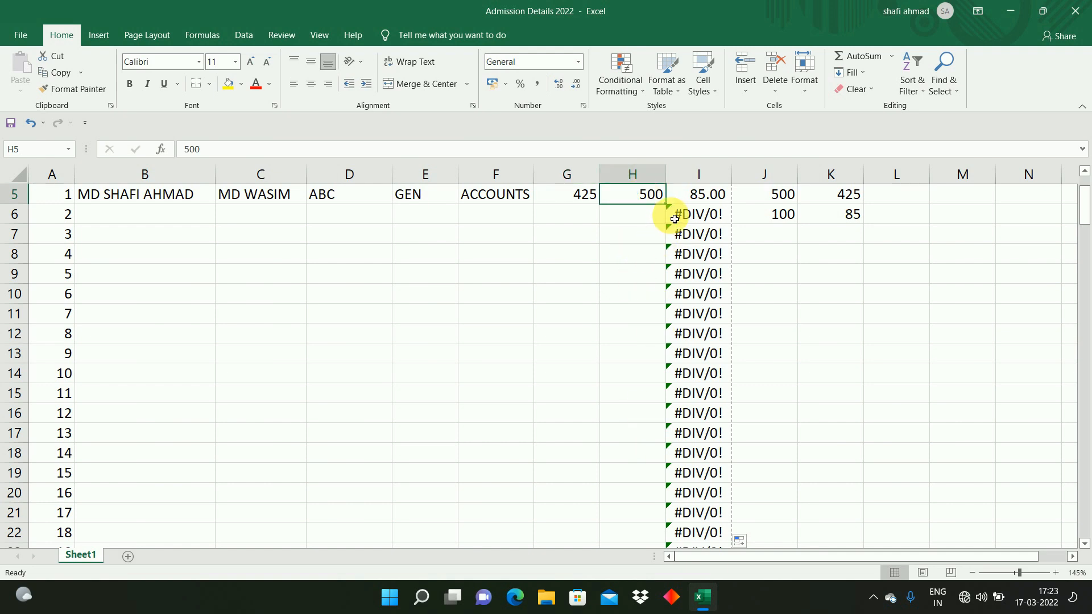
drag(666, 203, 667, 362)
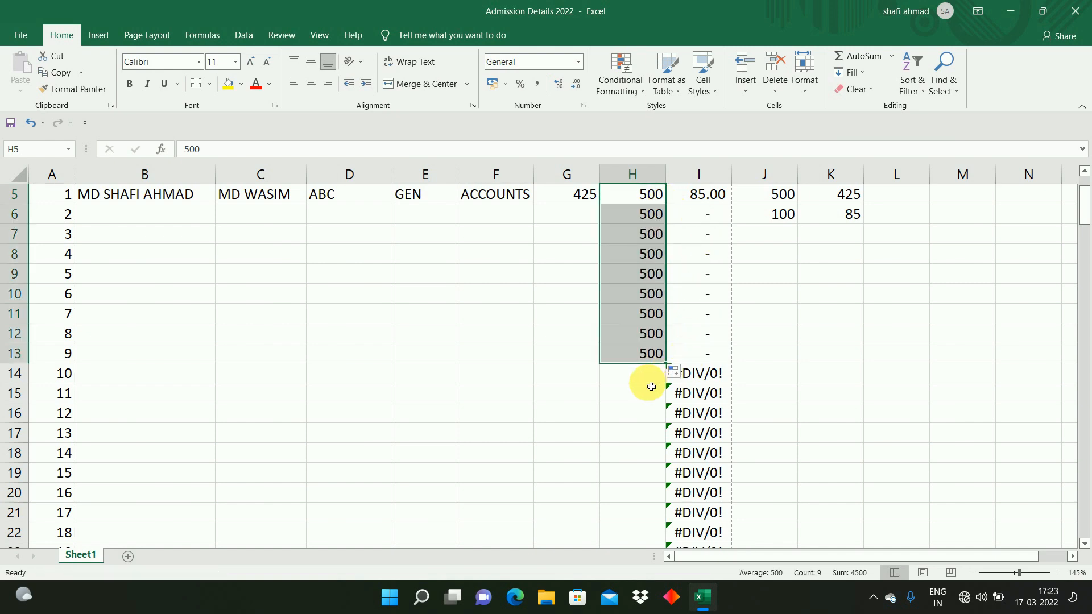
click(687, 413)
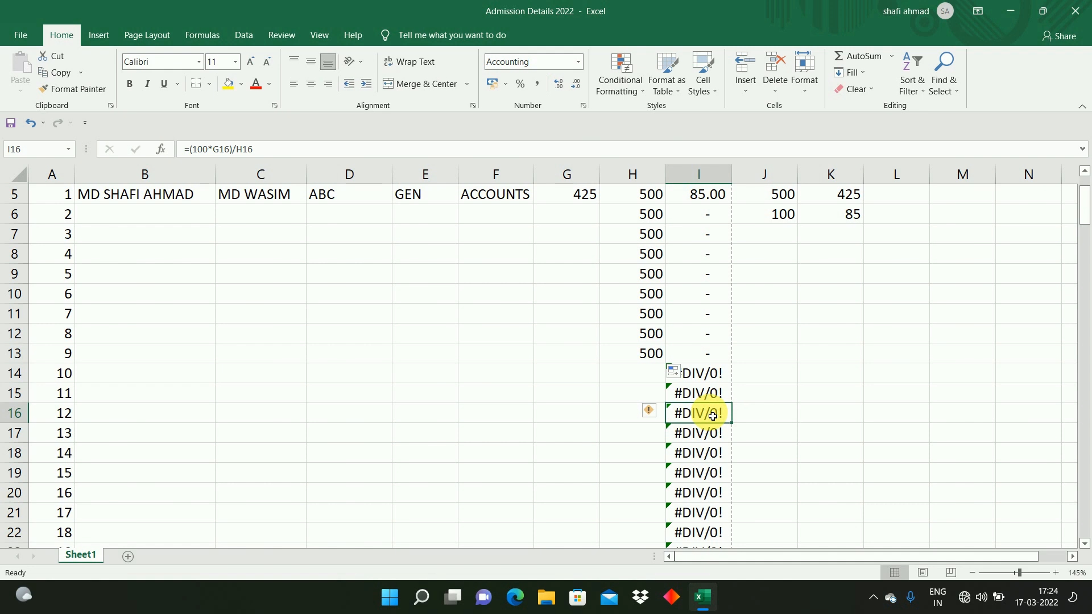
key(ctrl+Down)
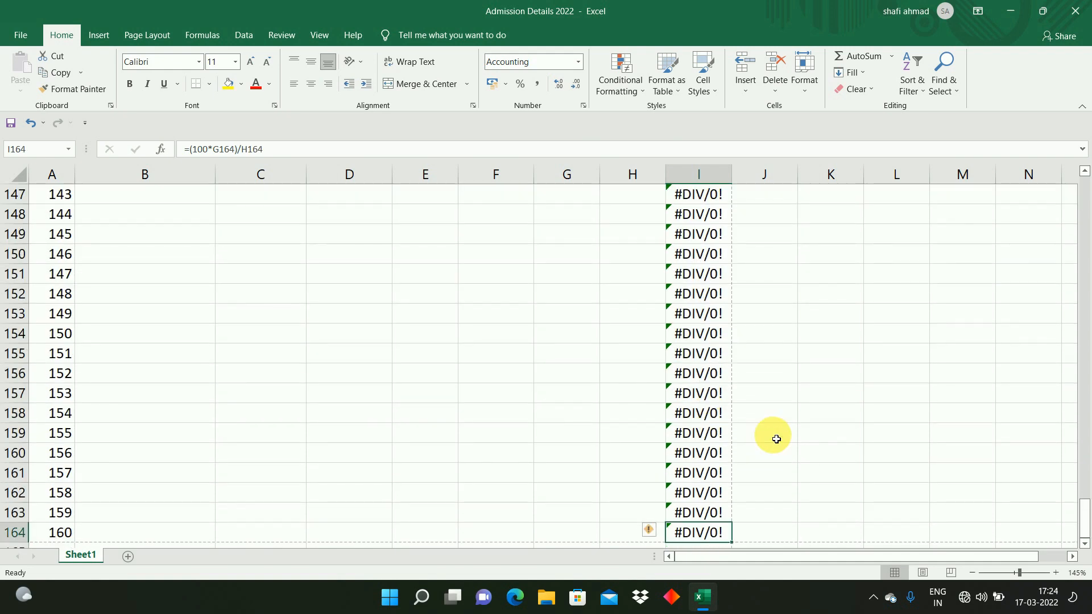
click(632, 536)
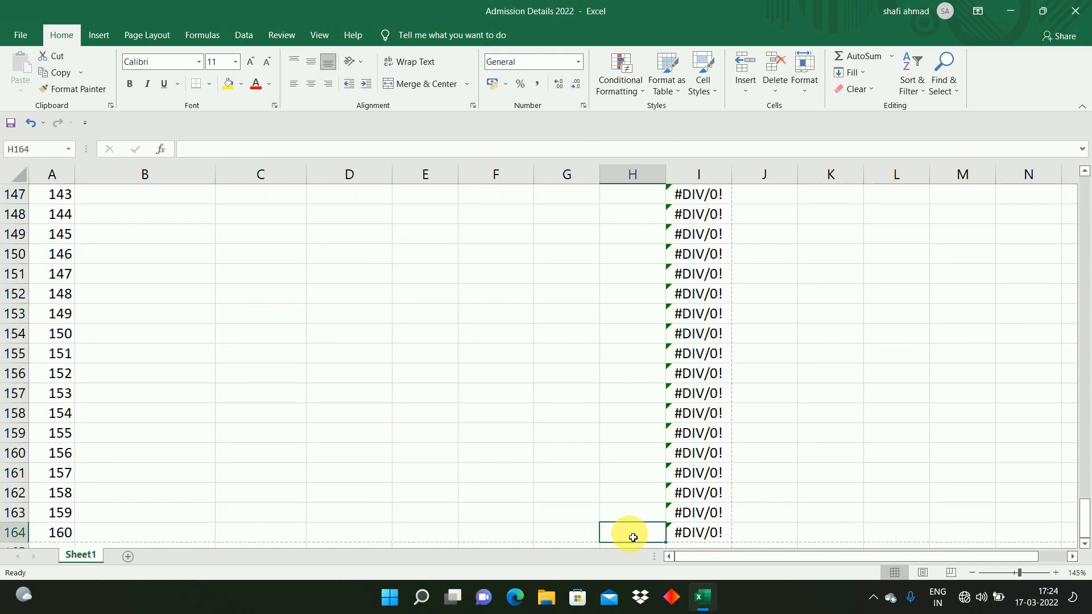
text(0)
key(Return)
key(Up)
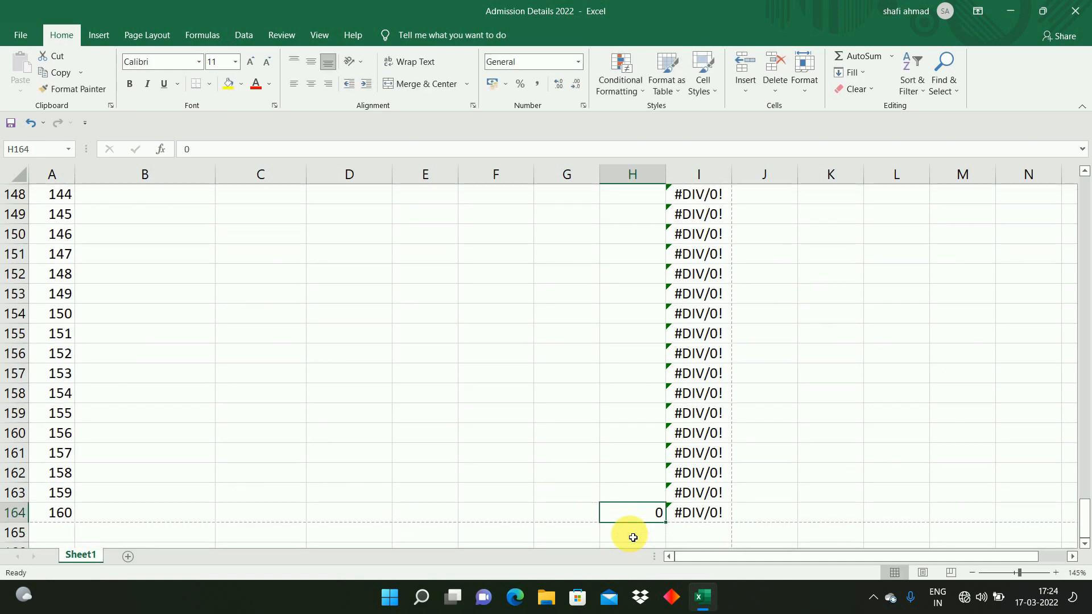
key(ctrl+Up)
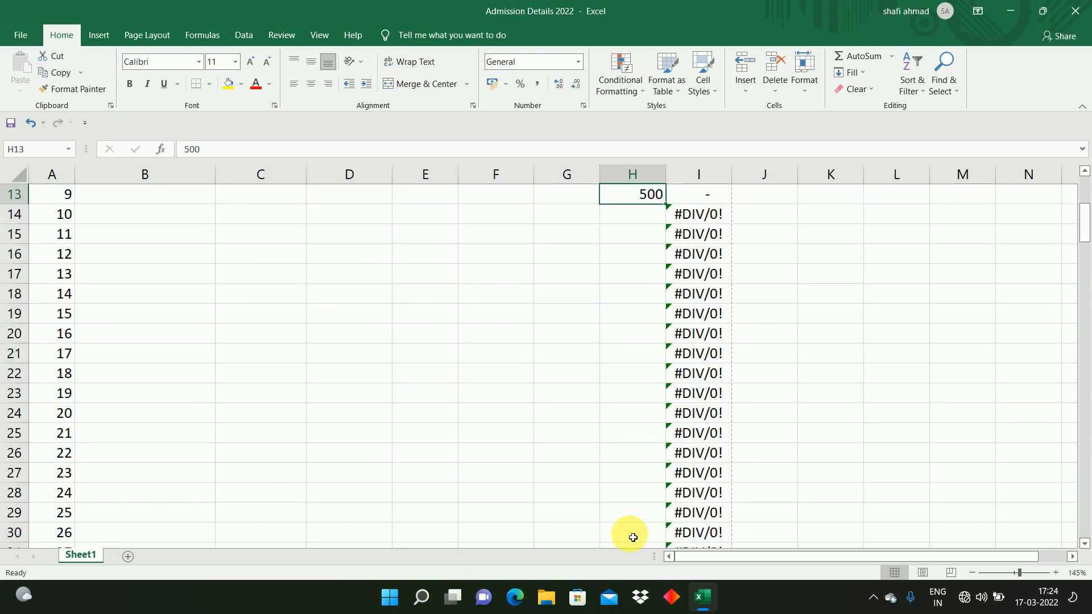
key(ctrl+shift+Down)
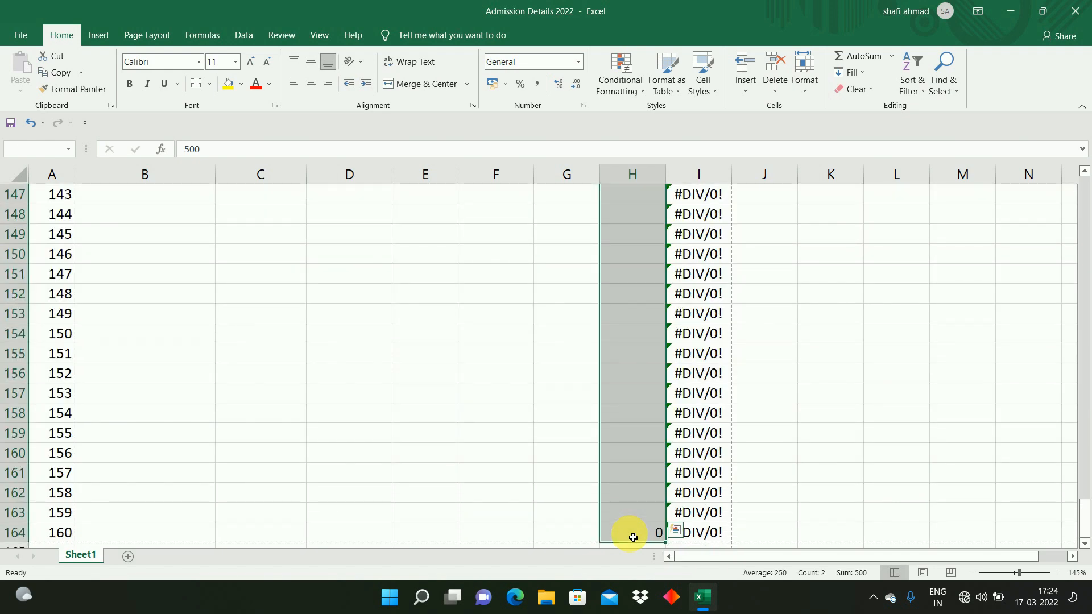
key(ctrl+d)
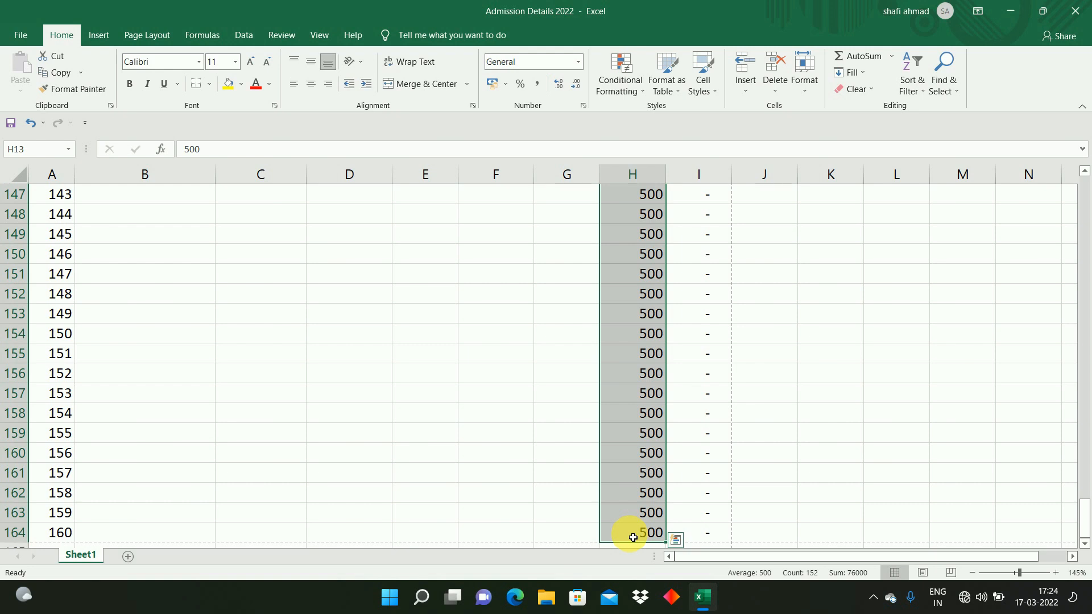
key(ctrl+Up)
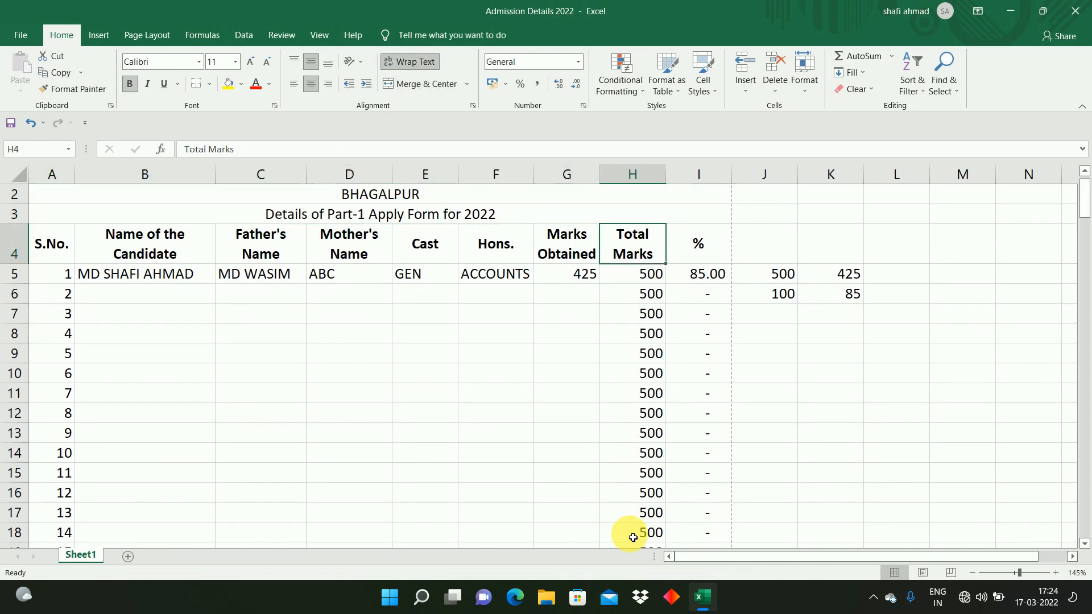
Step: Clear the side calculation cells J5:K6
key(Down)
key(Down)
key(Up)
key(Down)
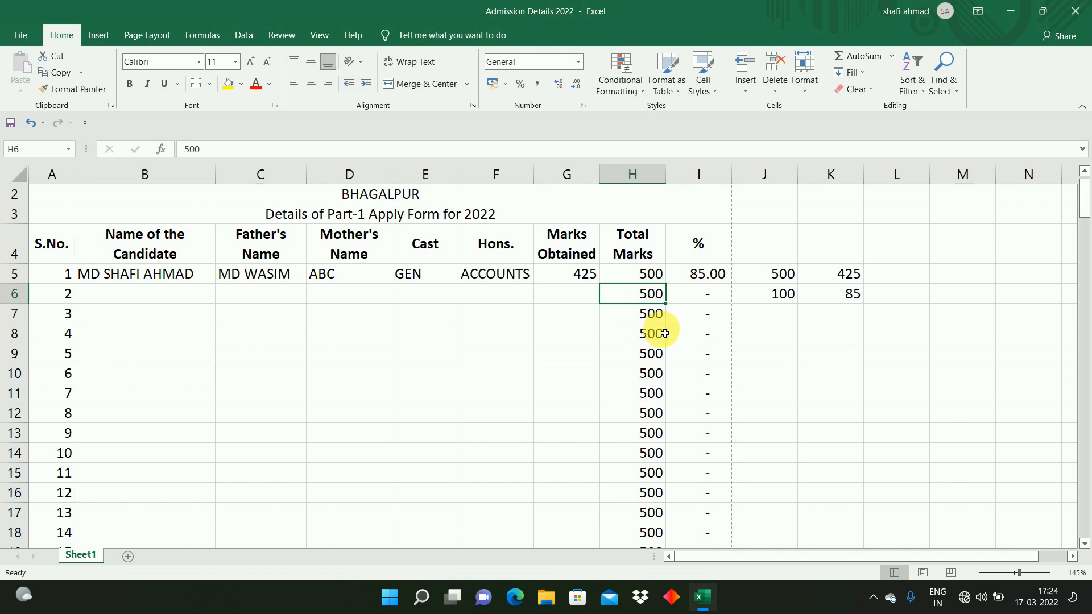
drag(775, 173, 905, 190)
key(BackSpace)
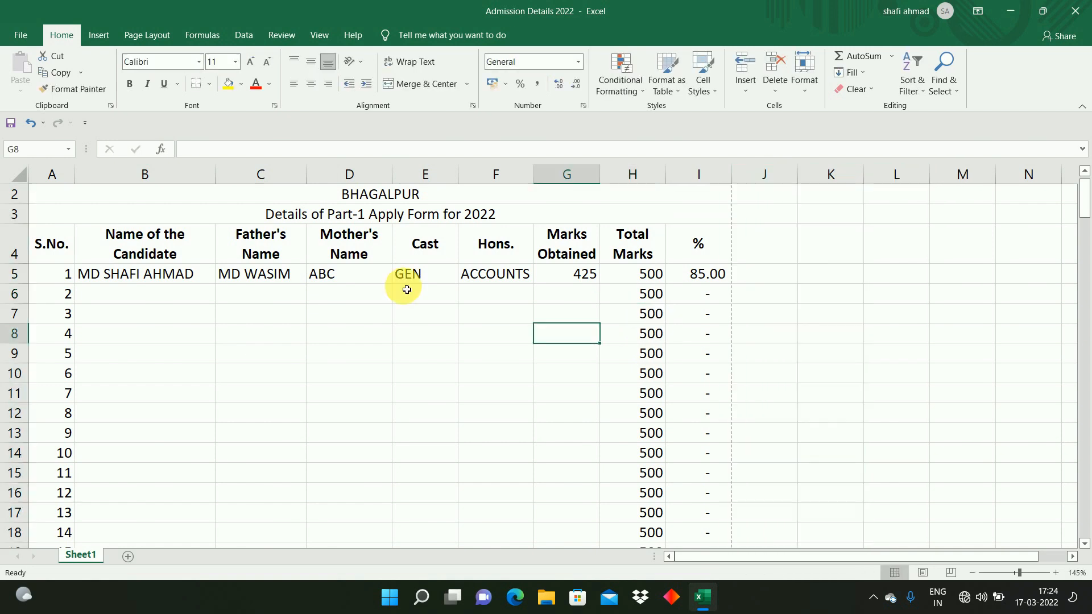
drag(170, 295, 501, 354)
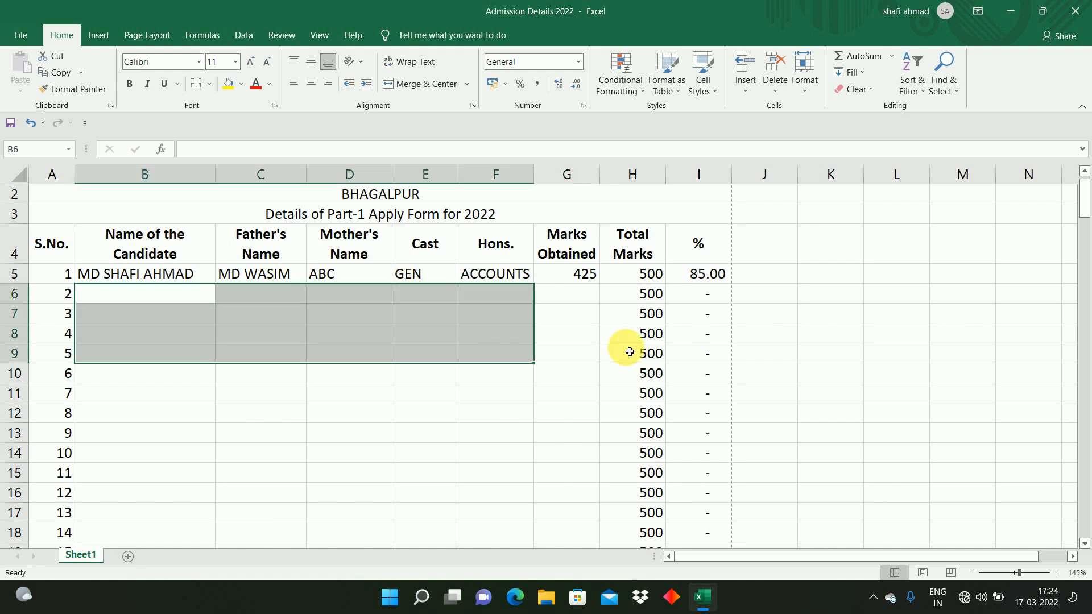
click(497, 338)
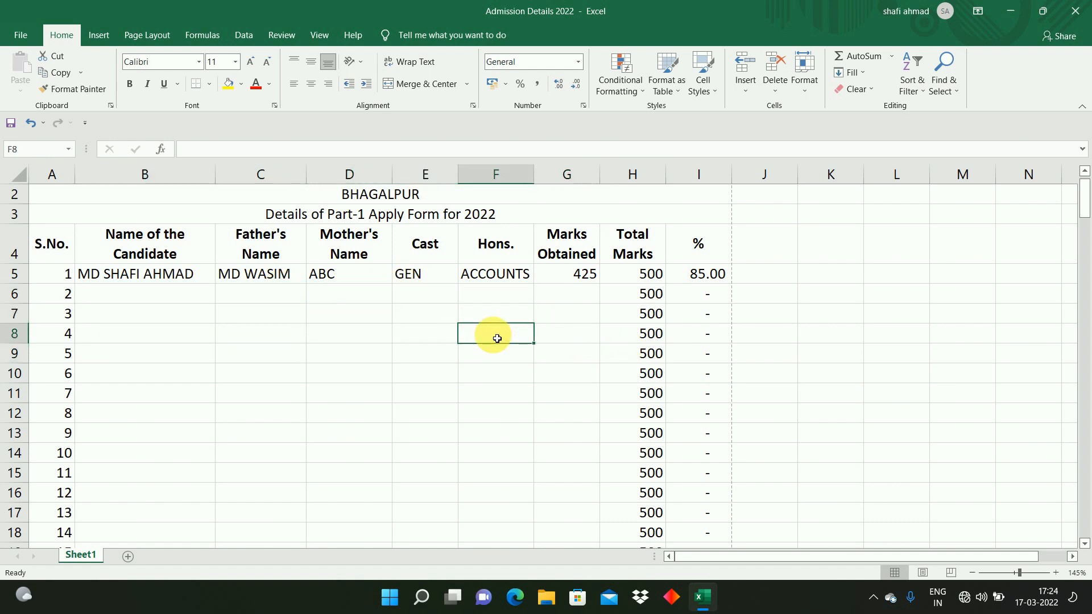
click(187, 293)
click(233, 294)
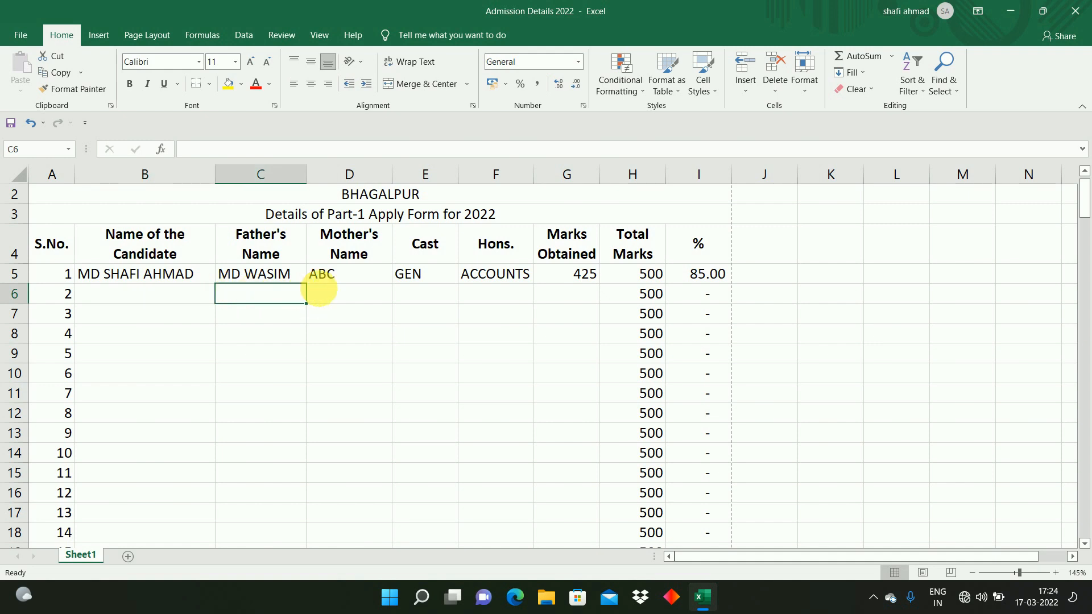
click(331, 292)
click(415, 293)
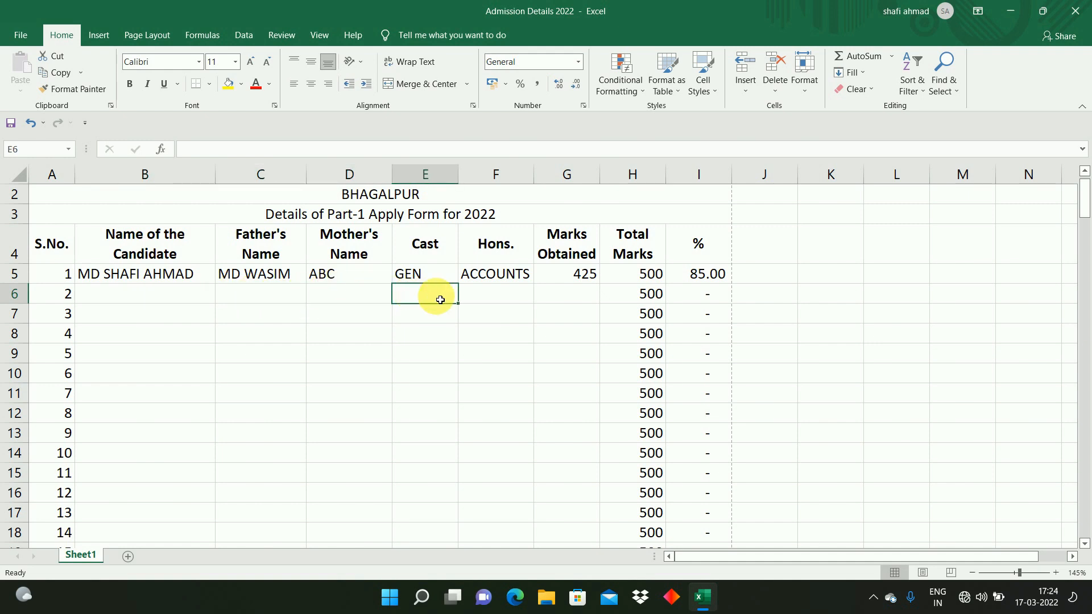
click(491, 308)
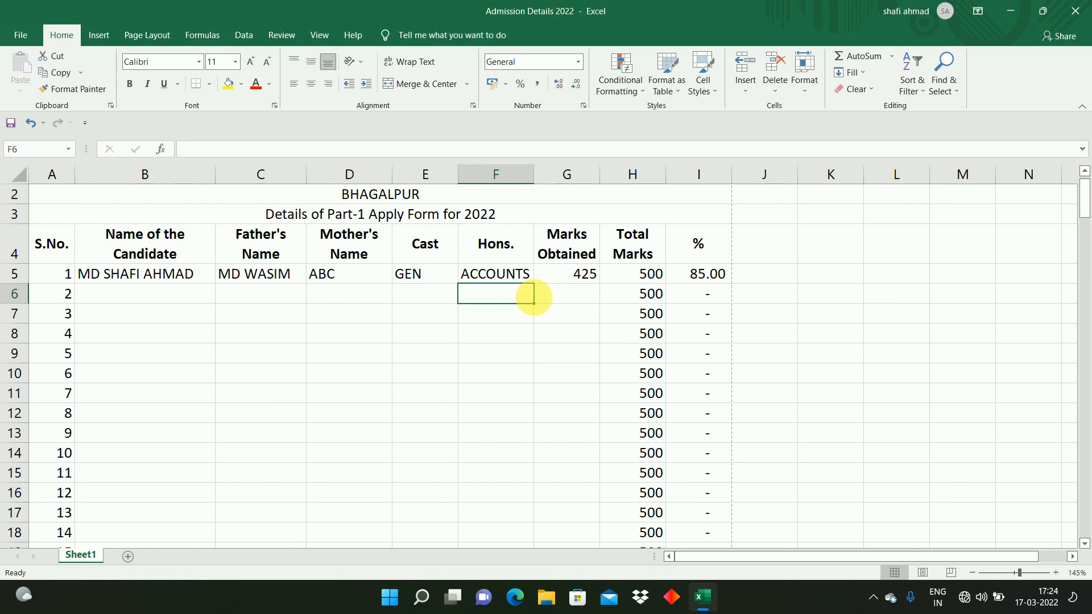
click(556, 300)
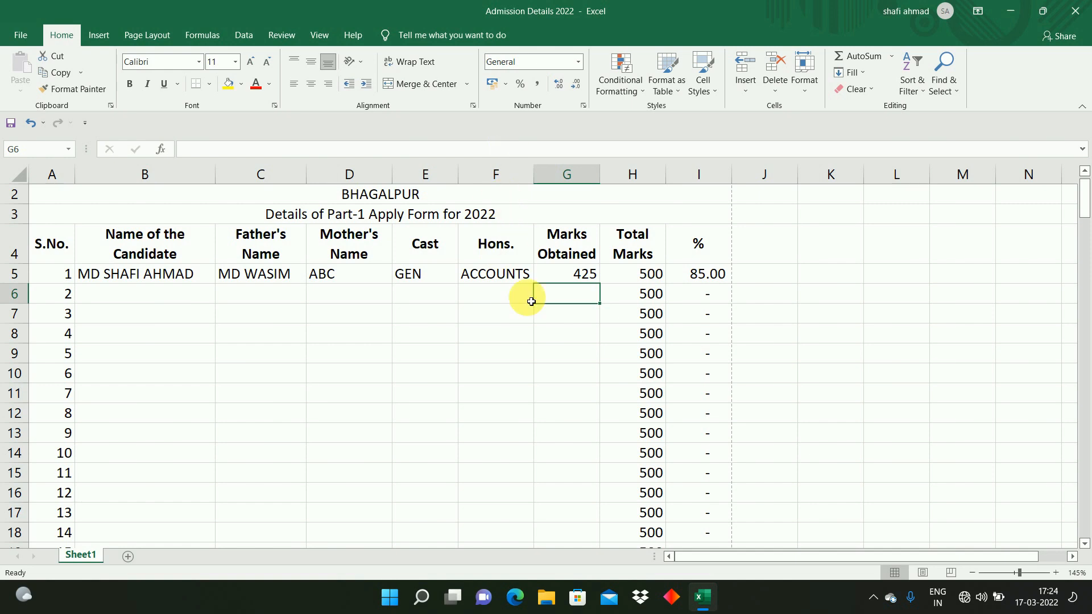
Step: Insert a new blank column before the Hons. column, shifting cells right
right_click(502, 181)
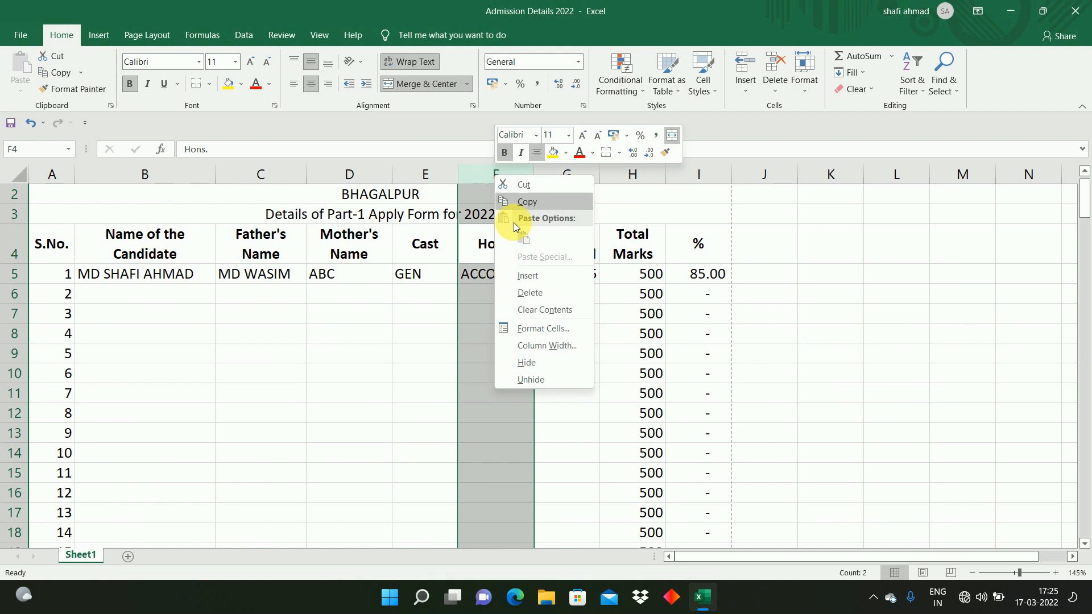
key(Escape)
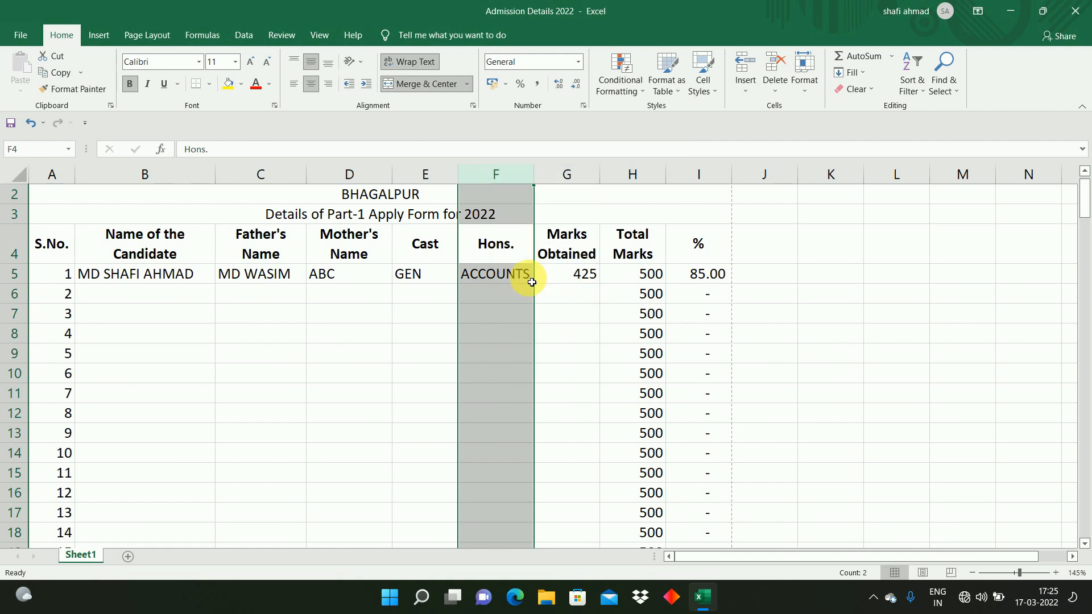
click(511, 297)
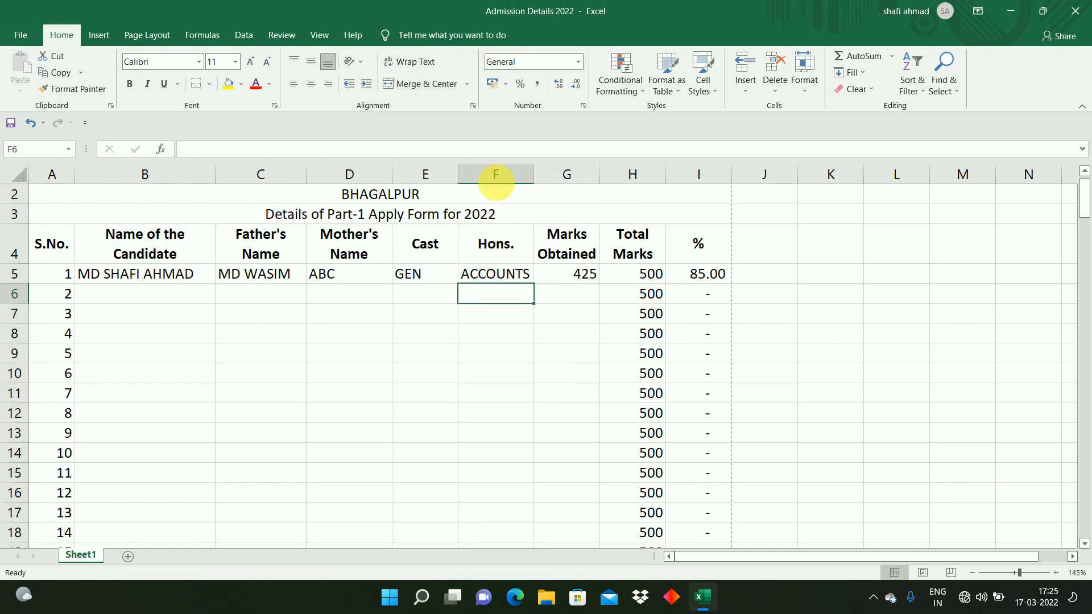
click(500, 179)
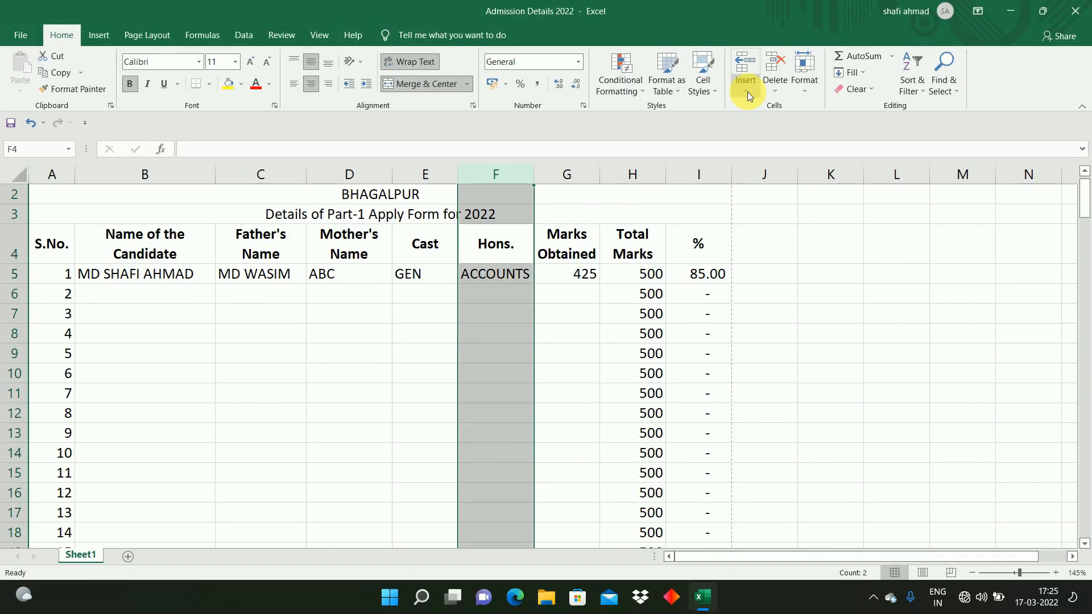
click(748, 91)
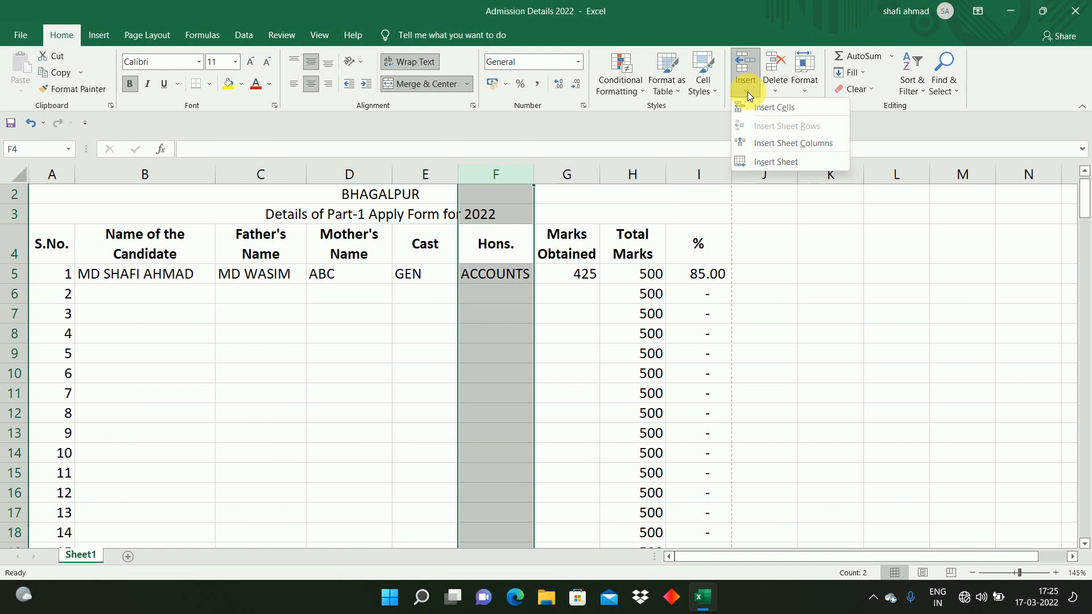
click(769, 111)
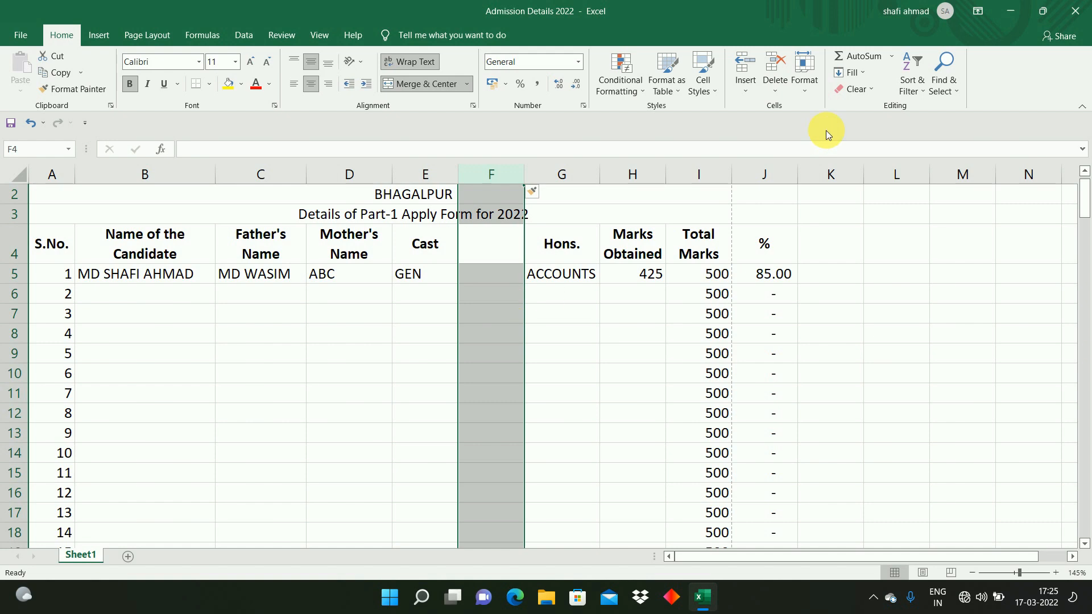
Step: Enter the header Faculty in F4 and Commerce in F5
click(491, 250)
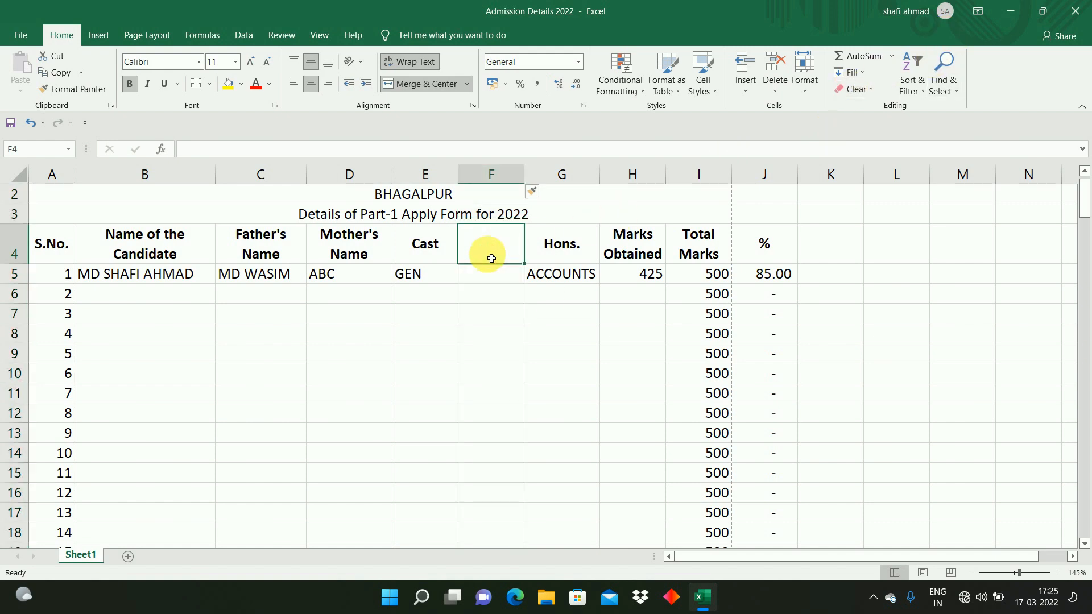
text(Faculty)
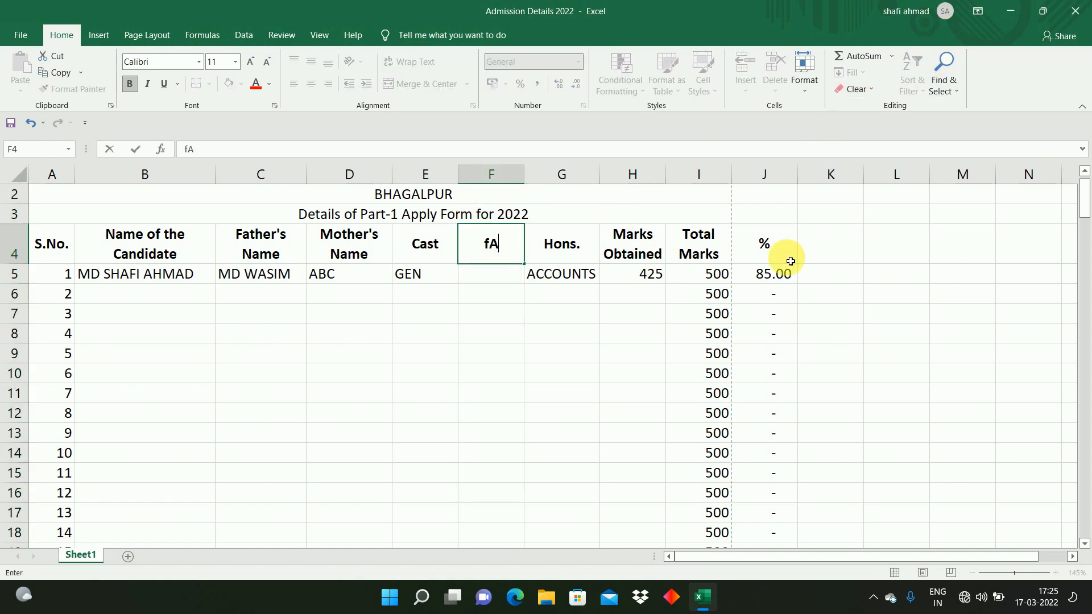
key(Return)
text(Commerce)
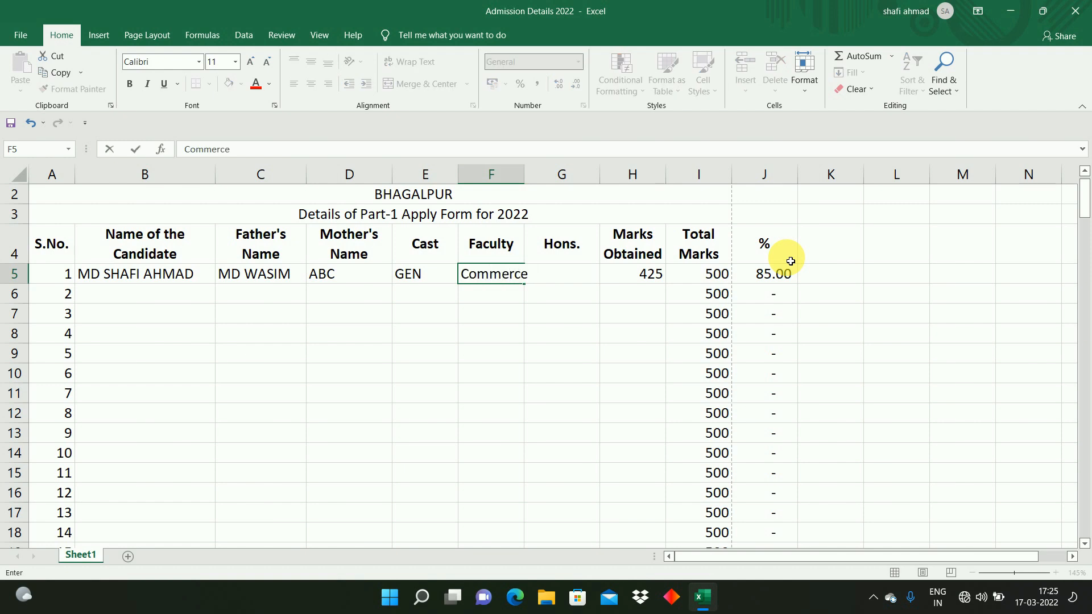
key(Return)
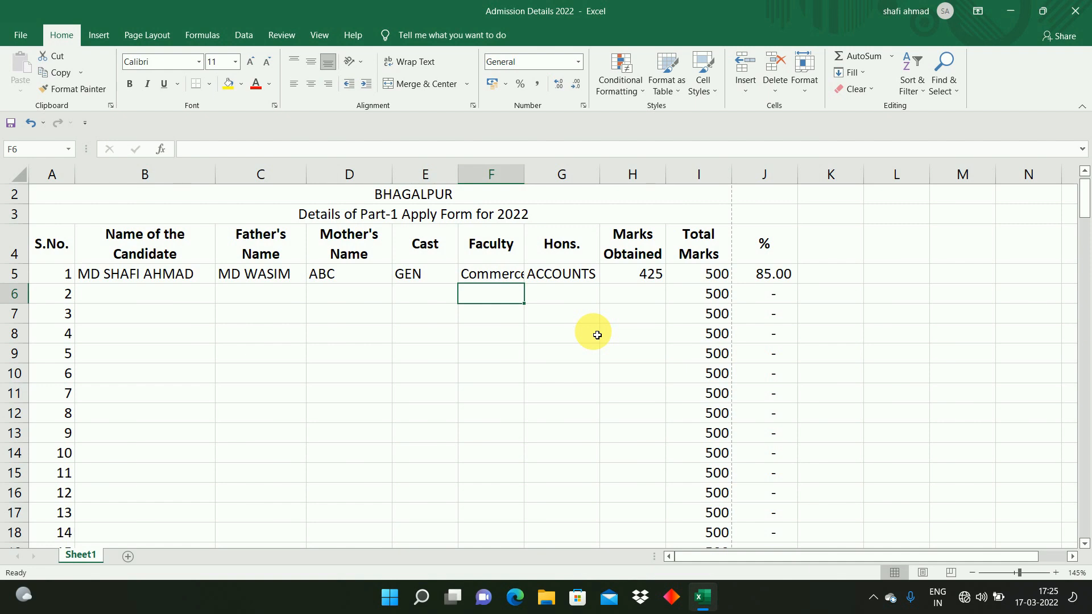
Step: Enter the formula =RANDBETWEEN(350,475) in H6 to generate random marks obtained
click(639, 277)
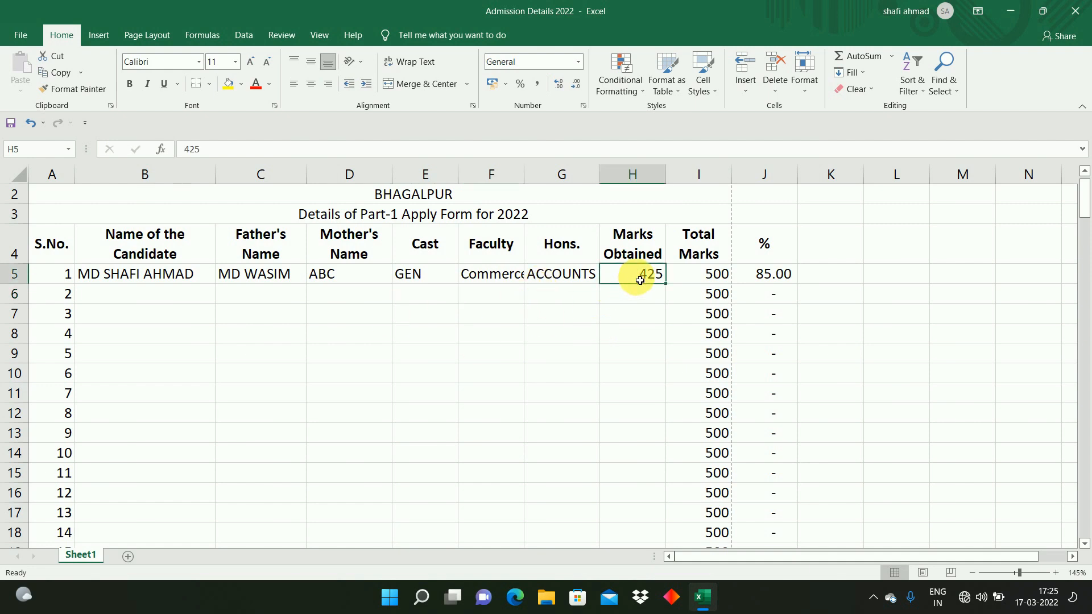
click(639, 297)
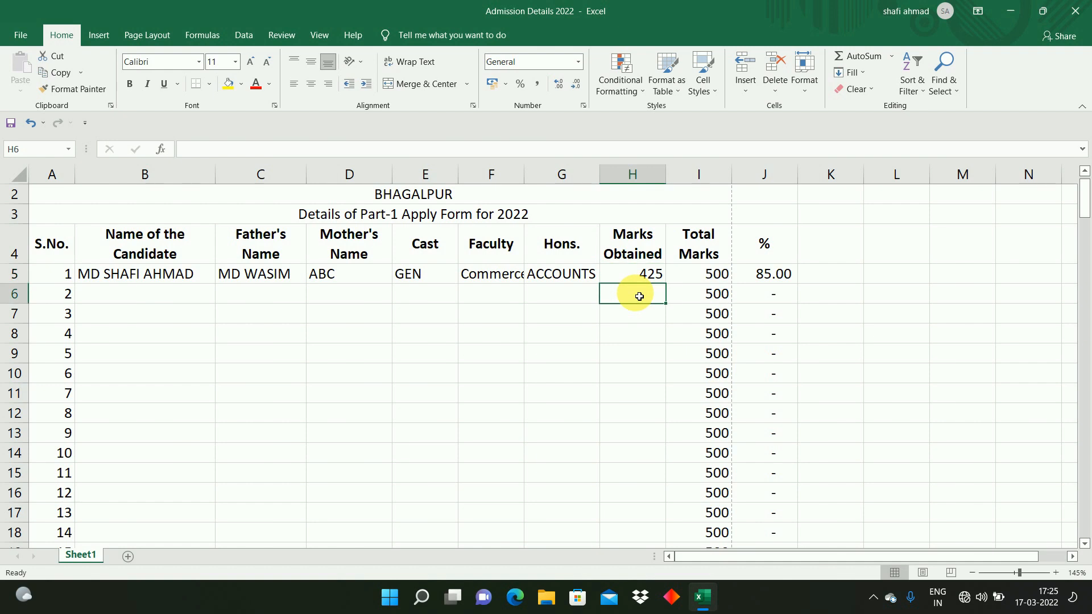
click(634, 329)
click(645, 276)
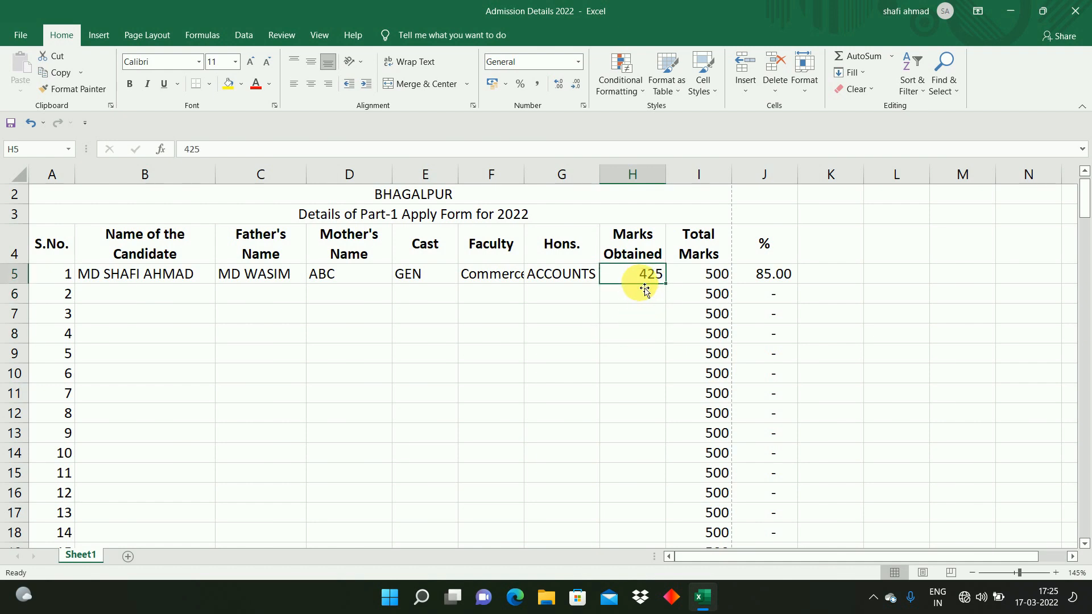
click(643, 294)
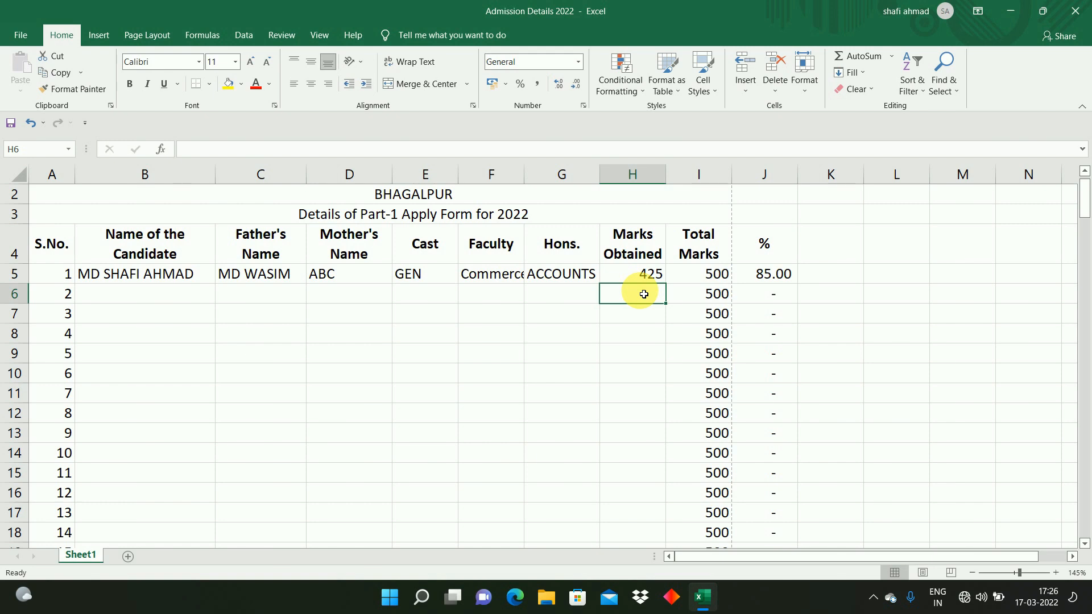
text(=r)
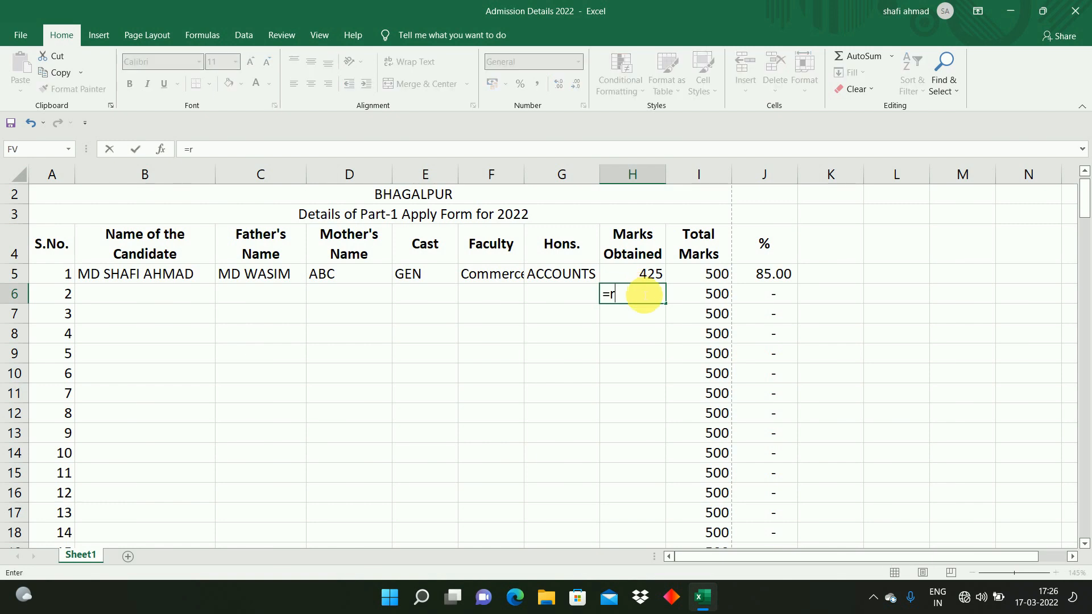
text(and)
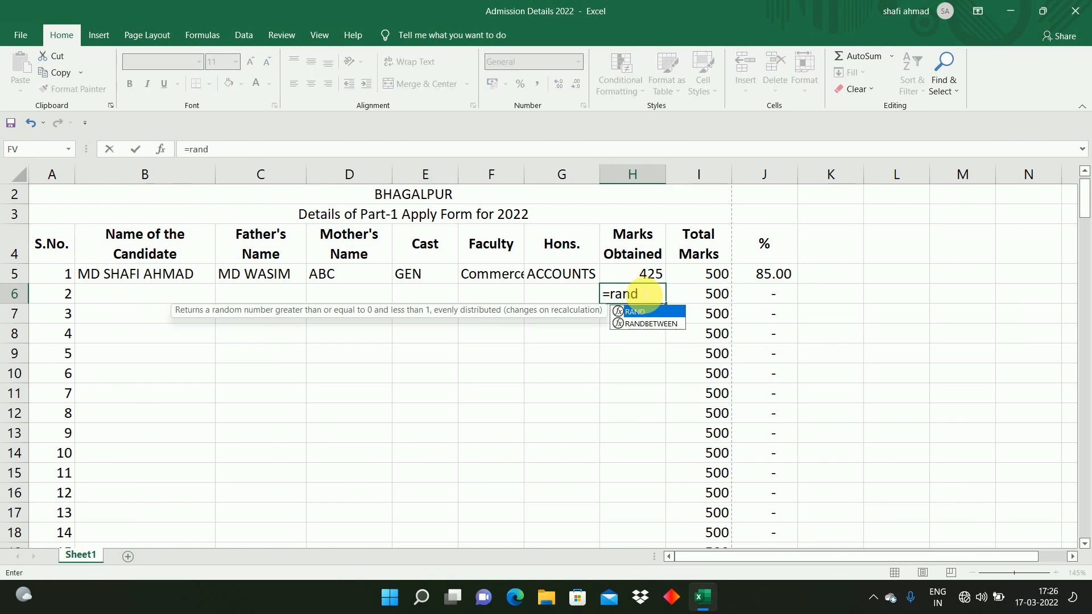
key(Down)
key(Tab)
text(350,)
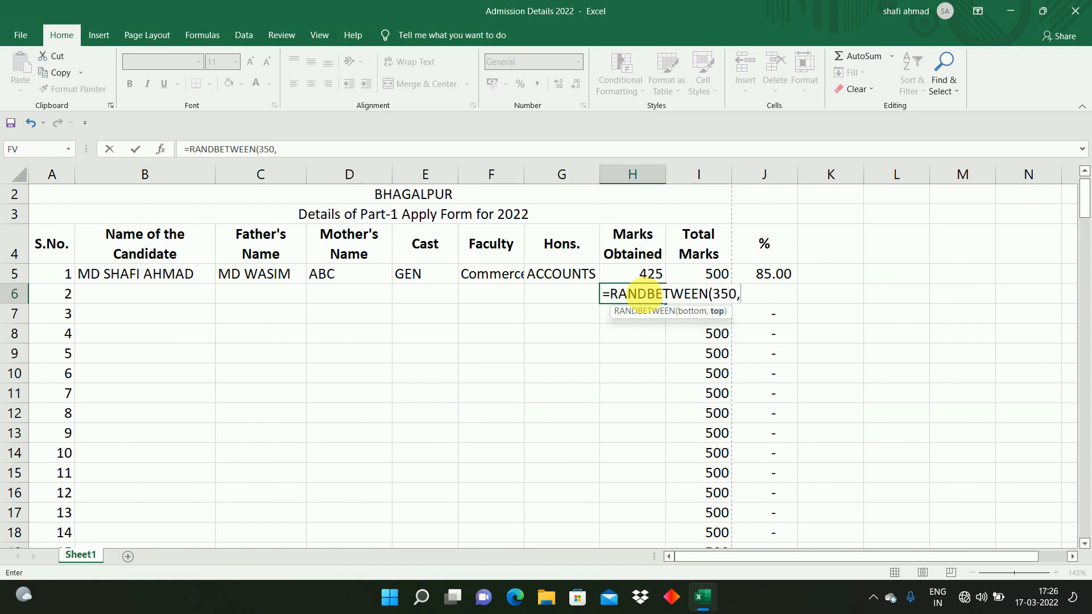
text(475))
key(Return)
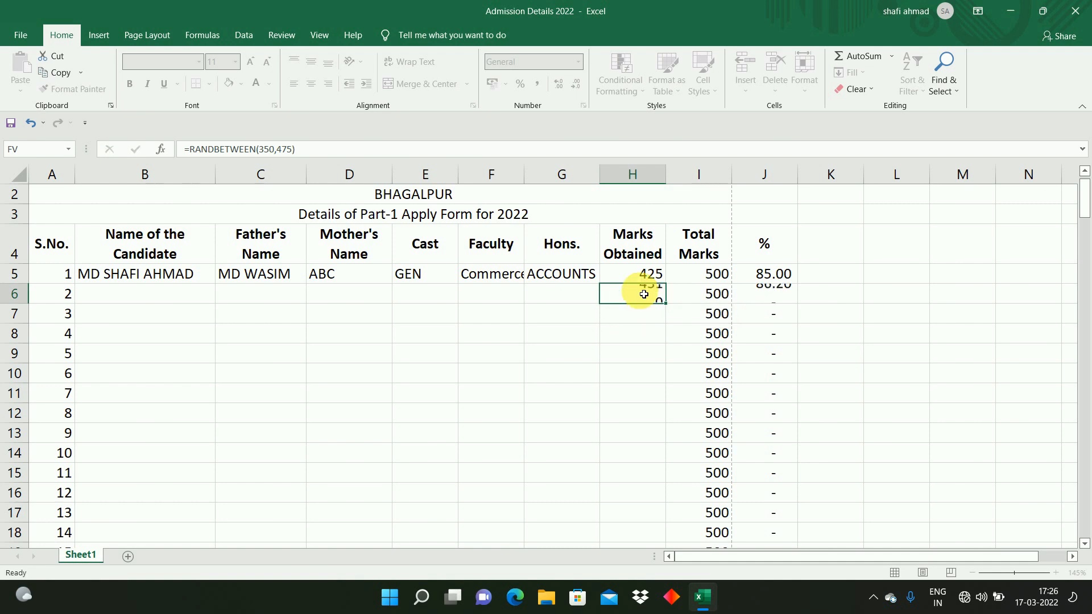
Step: Fill the RANDBETWEEN formula down column H from H6 to H164
click(651, 294)
click(690, 313)
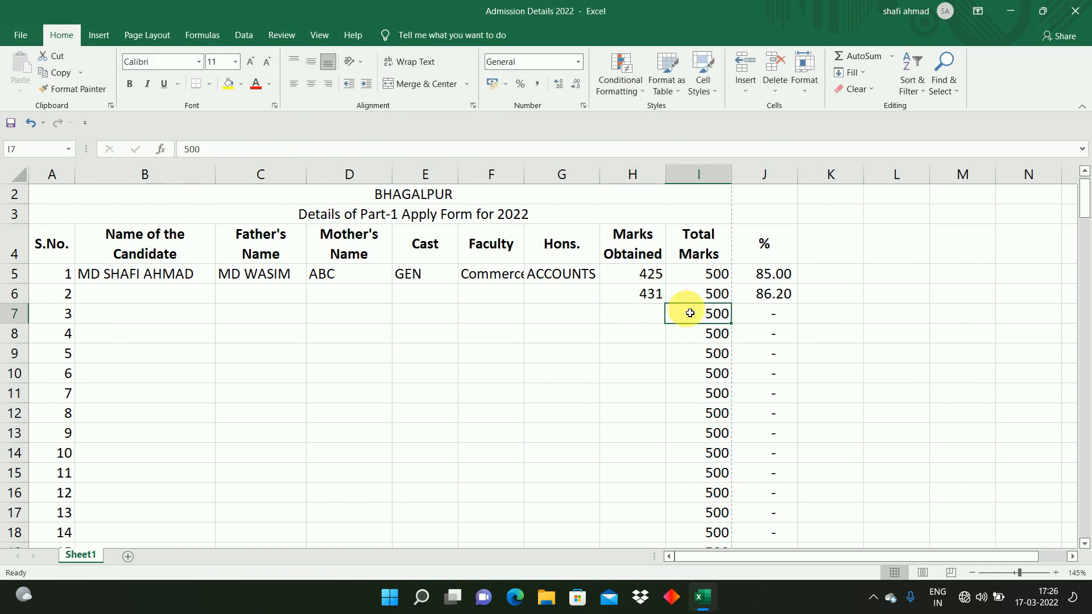
key(ctrl+Down)
key(Left)
text(0)
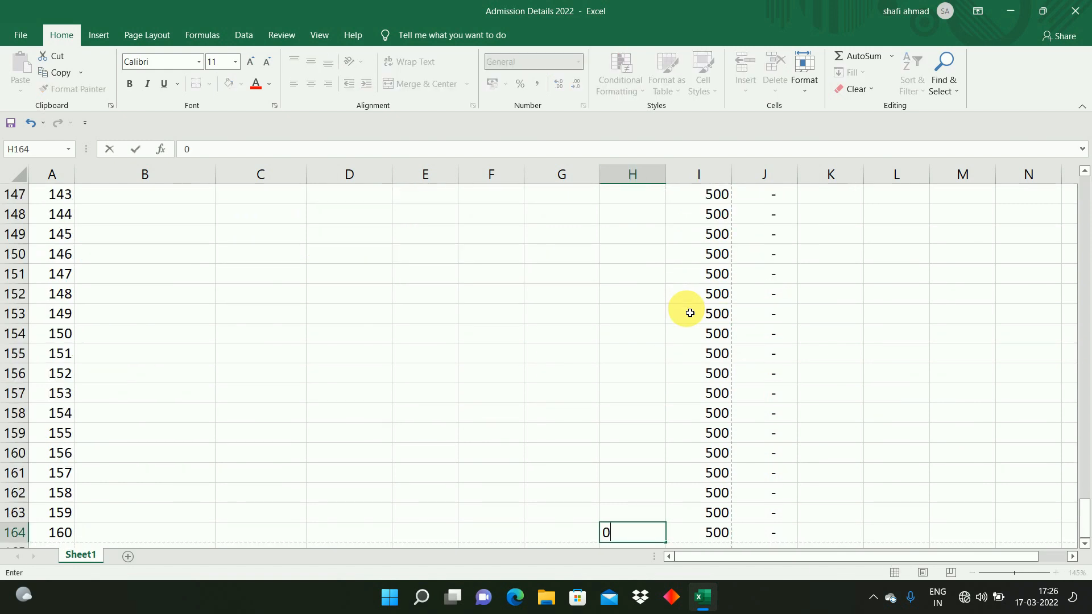
key(Return)
key(Up)
key(ctrl+Up)
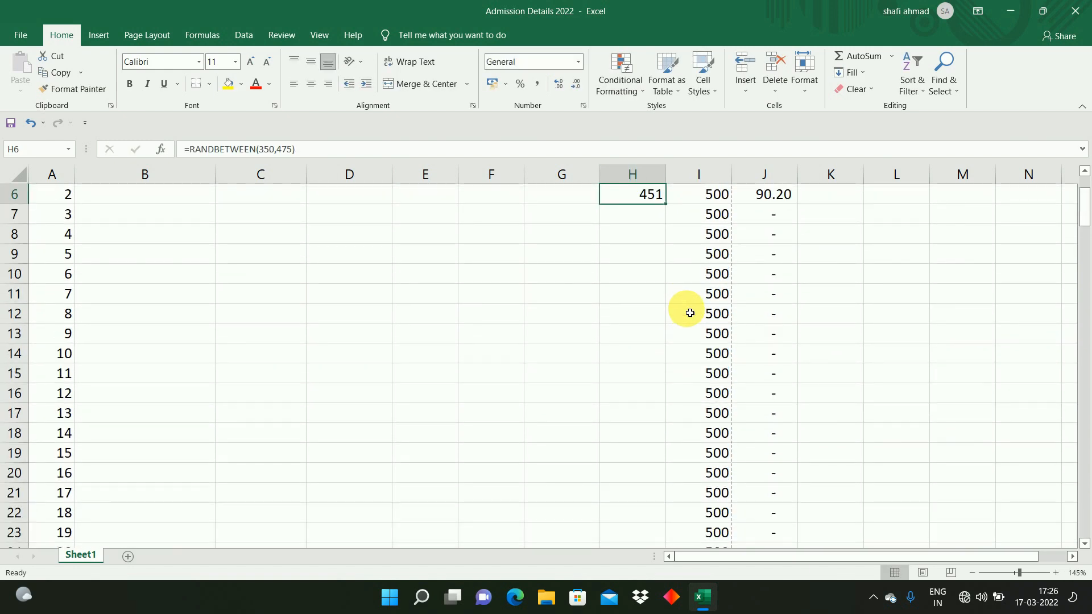
key(ctrl+shift+Down)
key(ctrl+d)
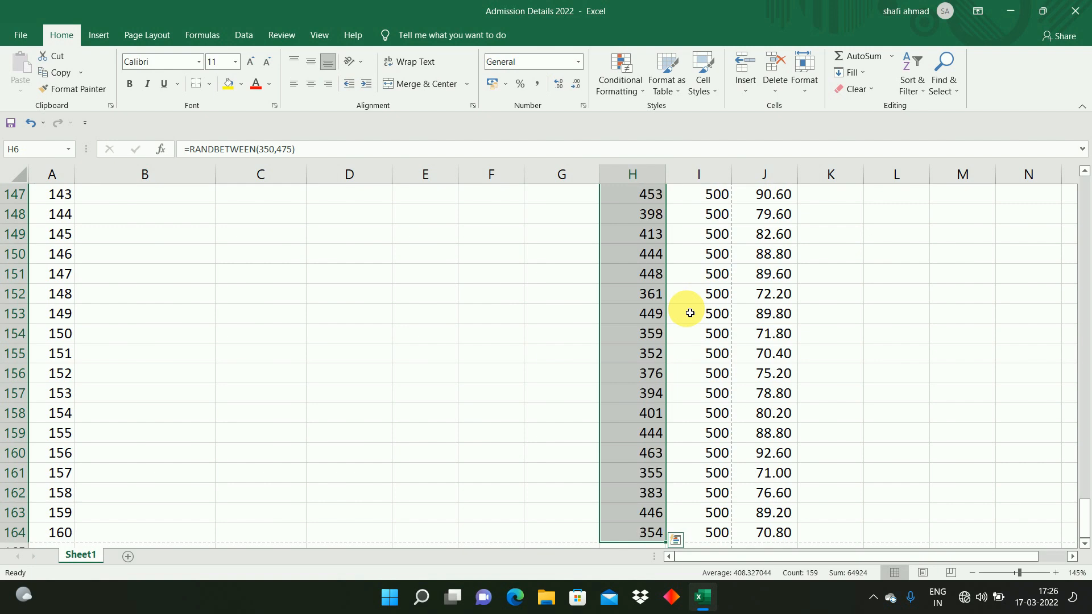
key(ctrl+Up)
key(Up)
key(Up)
key(Down)
key(Down)
key(Down)
key(Down)
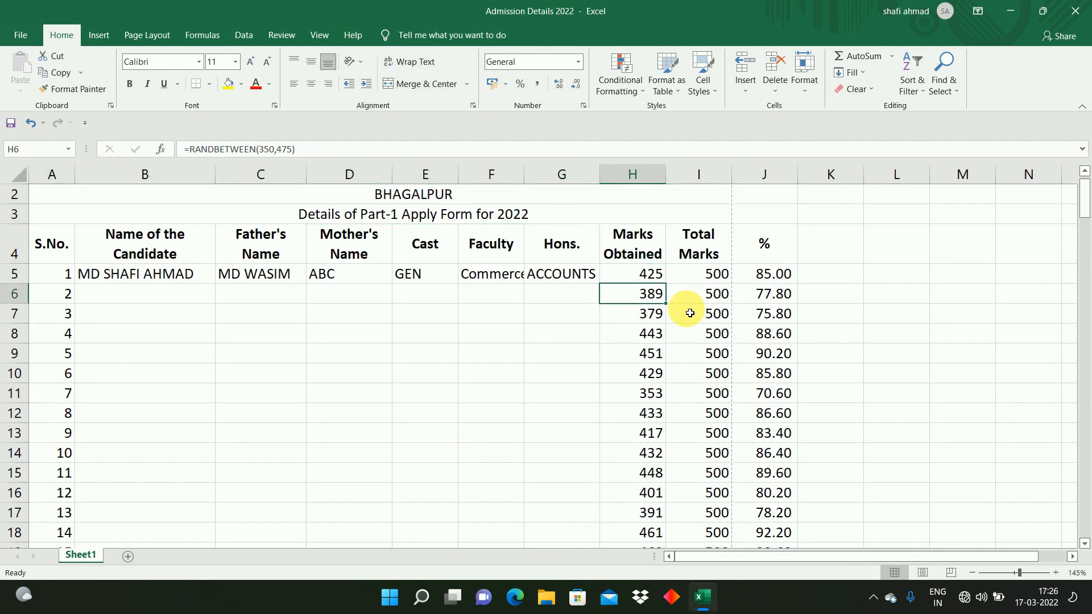
key(Left)
key(Up)
key(Right)
key(Left)
key(Right)
key(Down)
key(Down)
key(Up)
key(Up)
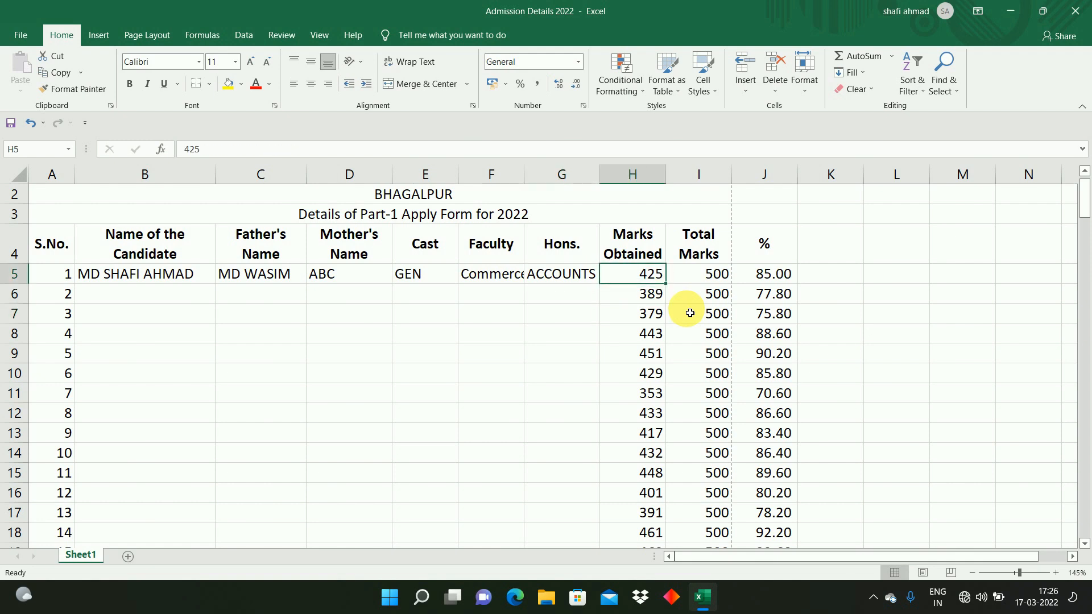
Step: Copy the marks in H5:H164 and paste them back over themselves as values only
key(ctrl+shift+Down)
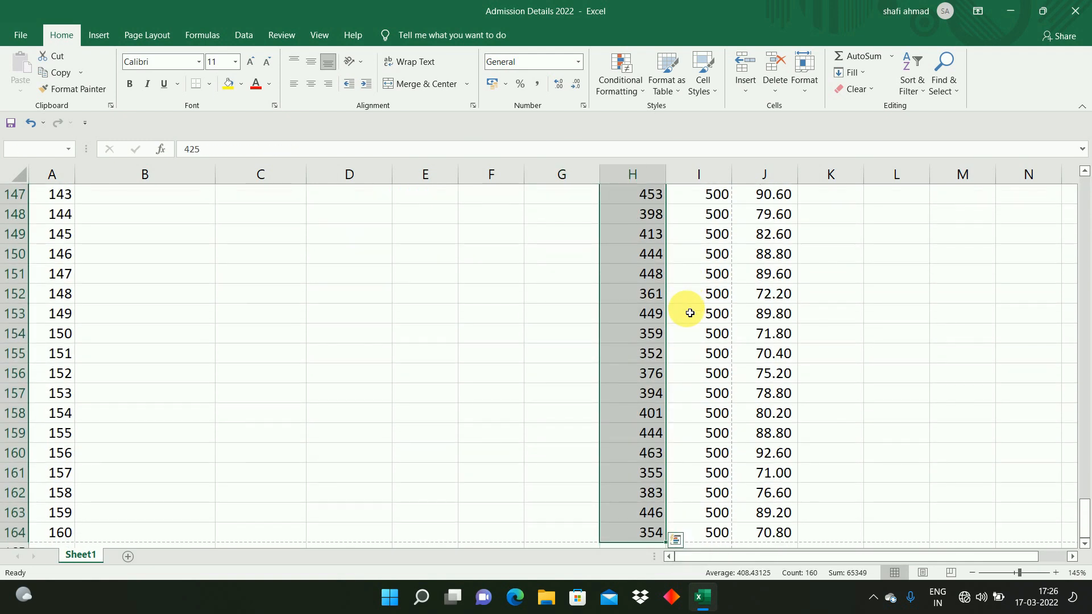
right_click(649, 308)
click(688, 285)
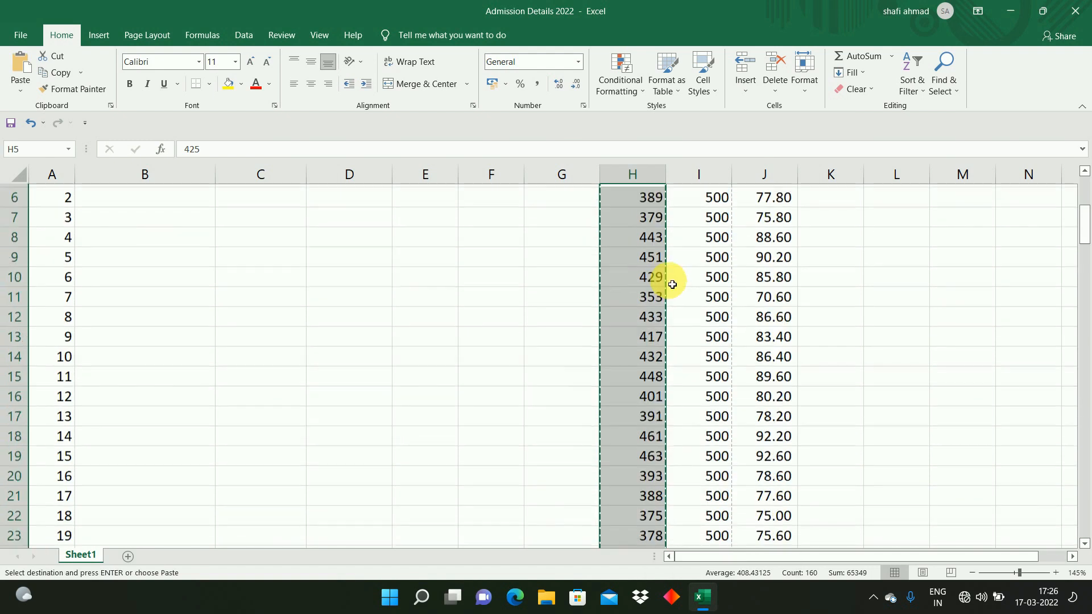
scroll(672, 285, up, 2)
click(646, 311)
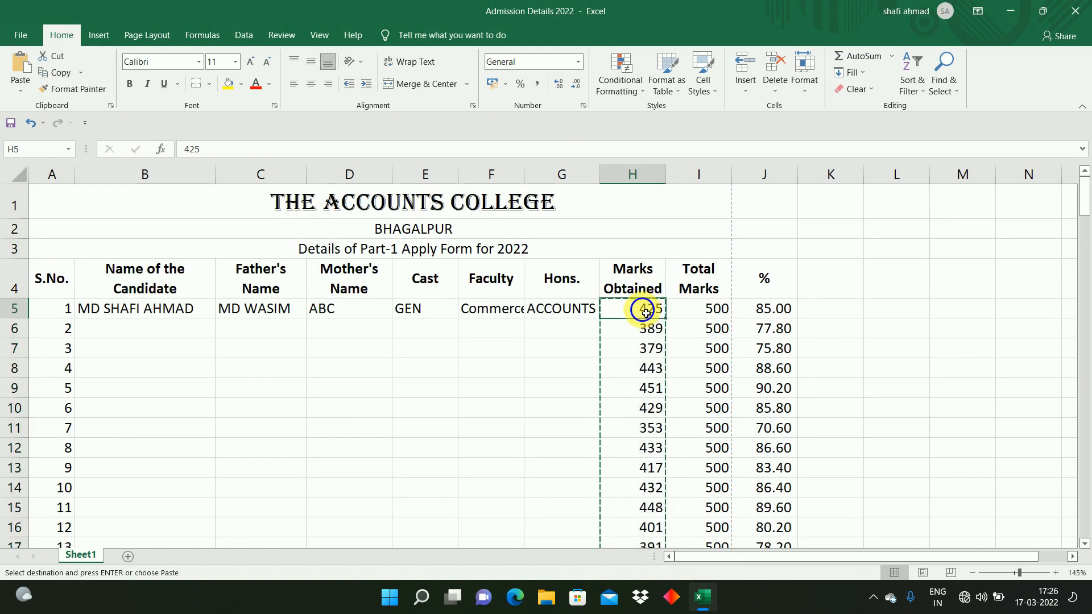
right_click(644, 312)
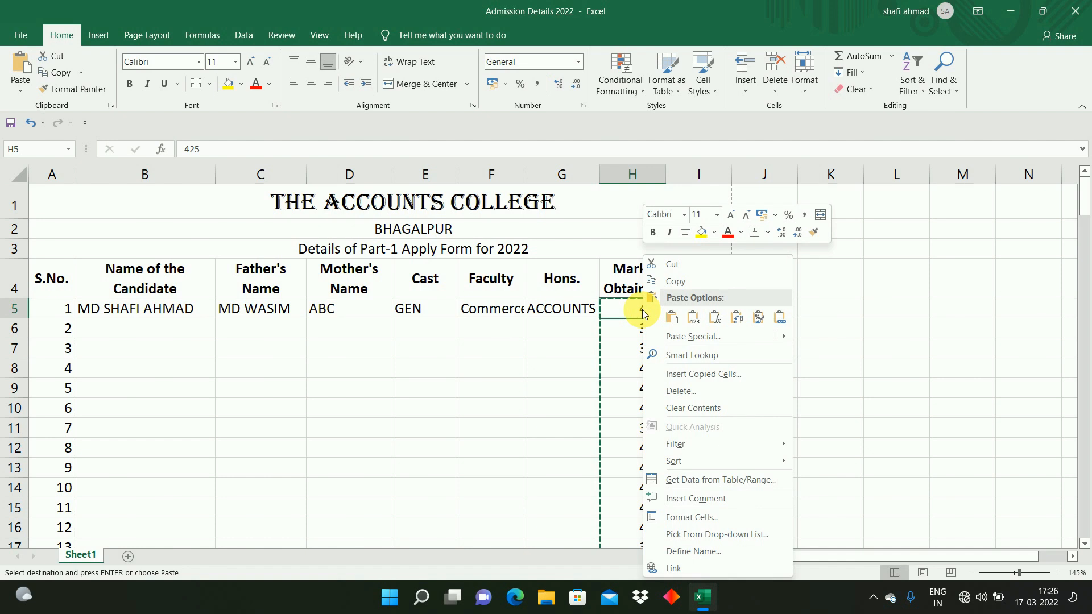
click(683, 336)
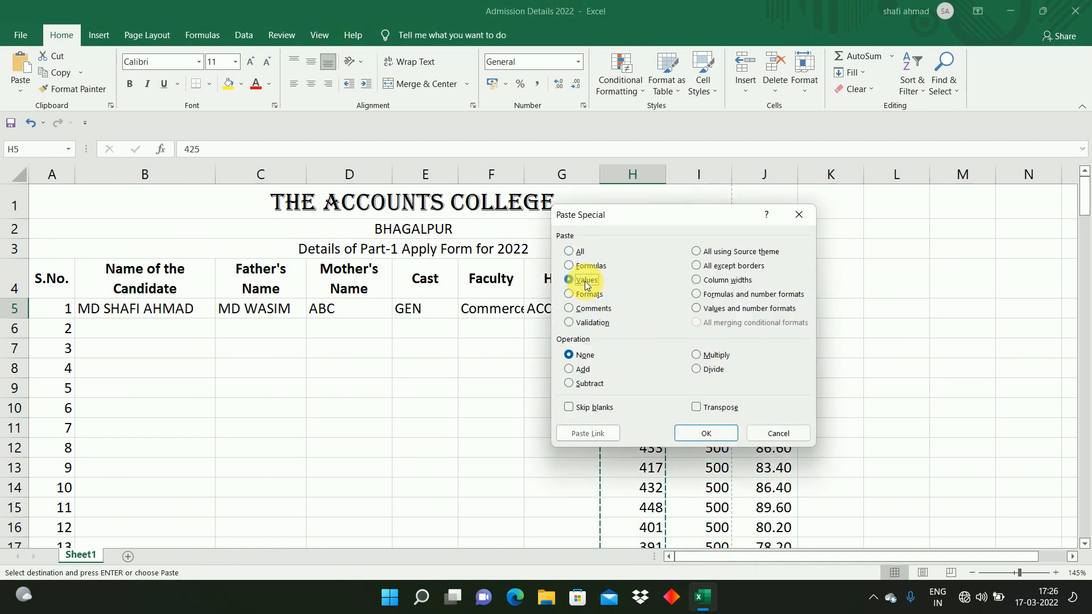
double_click(584, 281)
Step: Autofit the width of the Faculty column
click(626, 350)
click(642, 392)
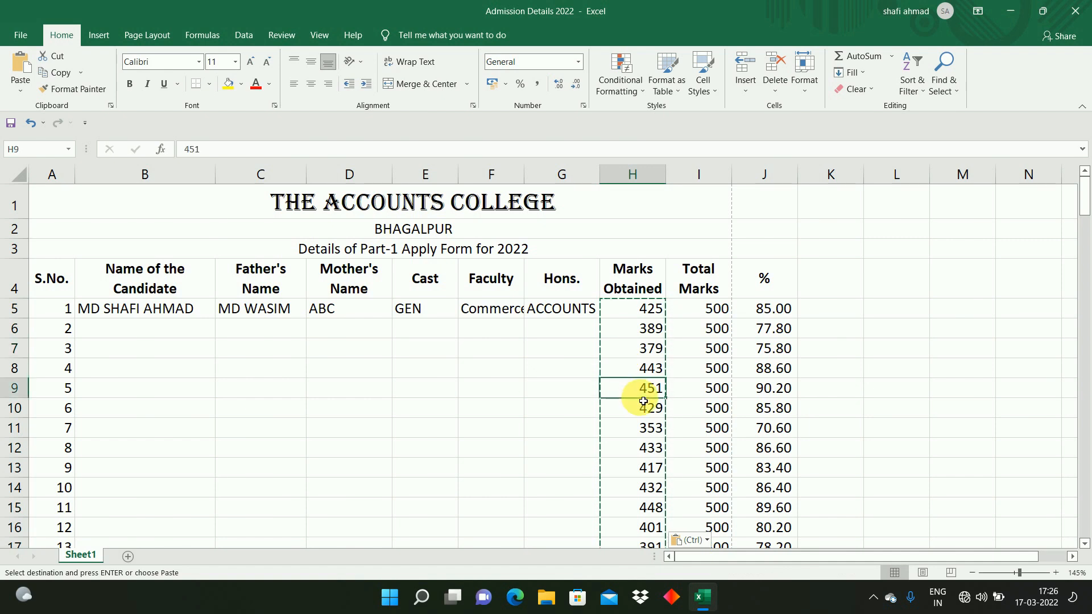
click(646, 375)
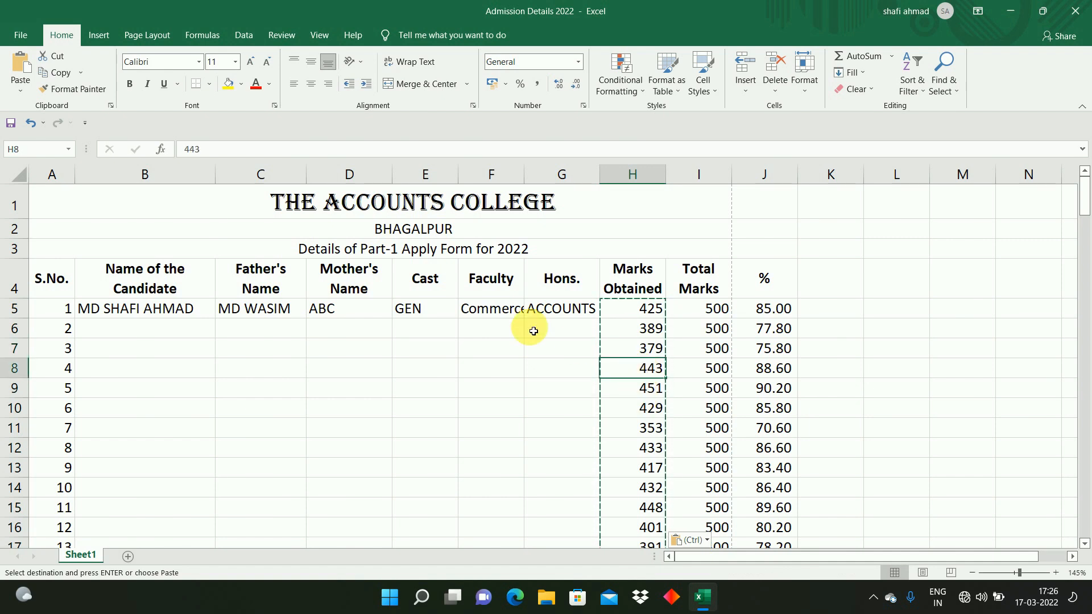
double_click(524, 175)
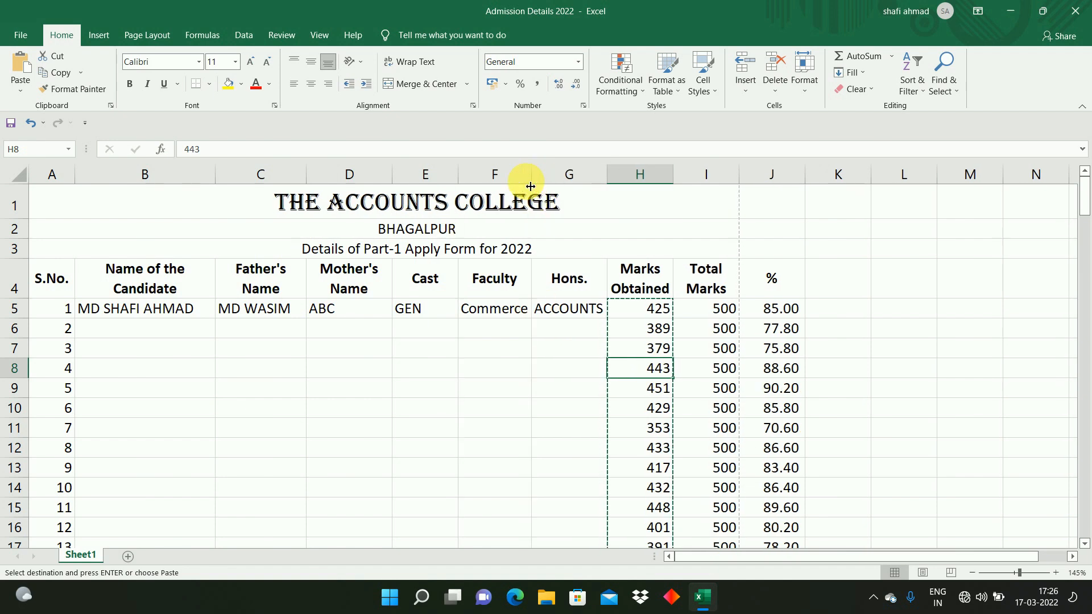
Step: Fill the candidate, father's and mother's names down columns B to D for all candidate rows
click(592, 333)
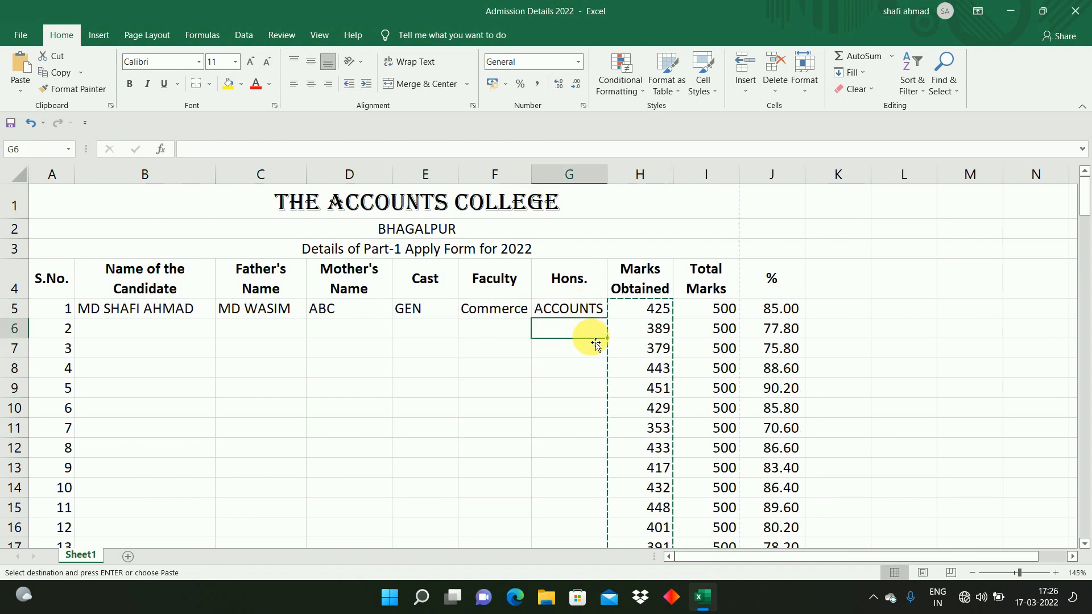
click(421, 339)
drag(285, 330, 699, 364)
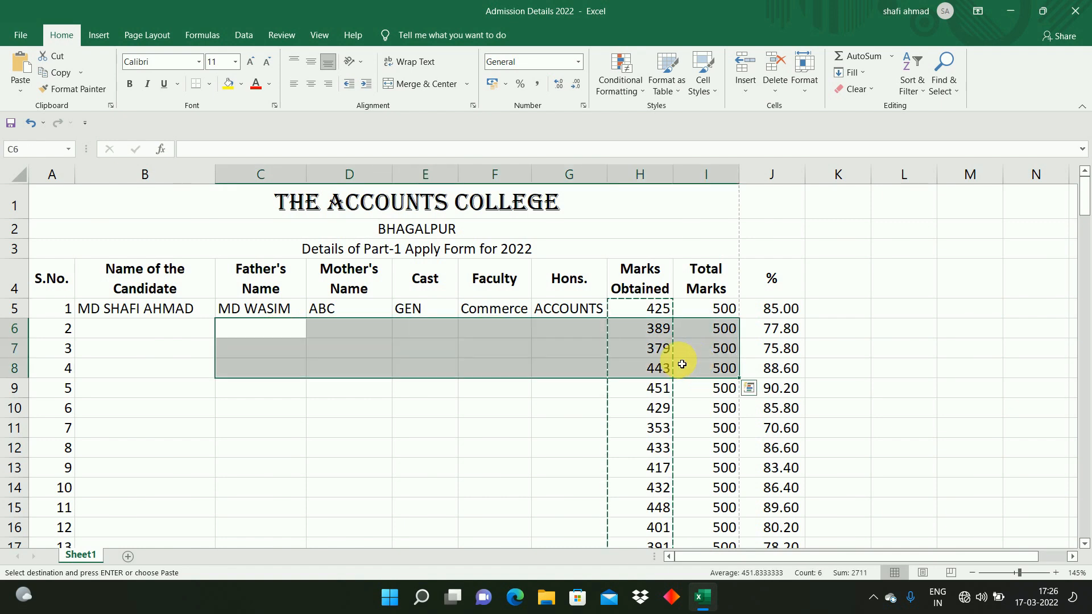
click(522, 364)
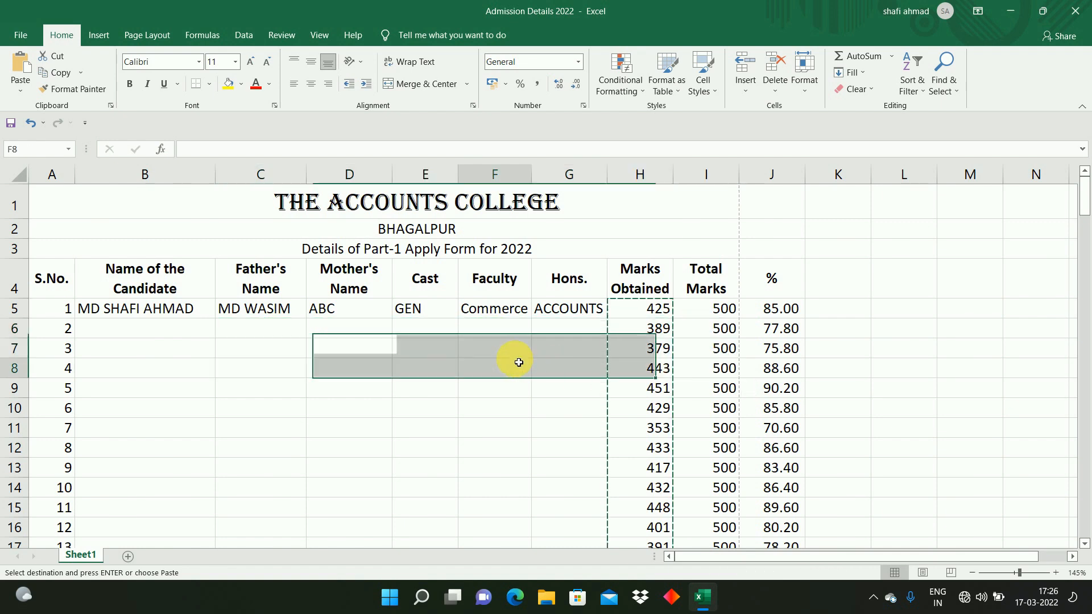
click(566, 424)
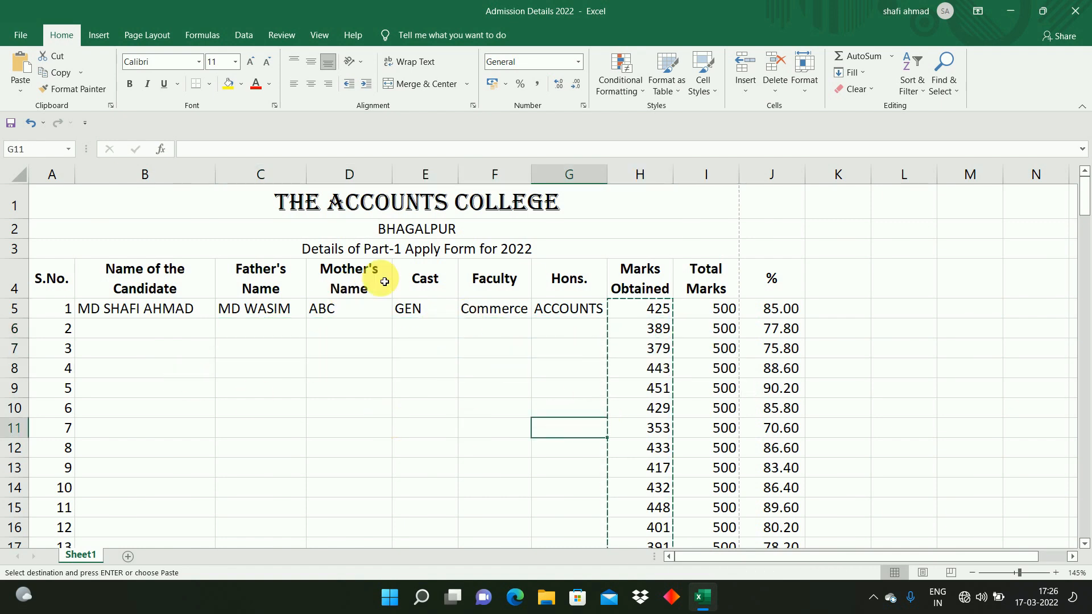
click(398, 347)
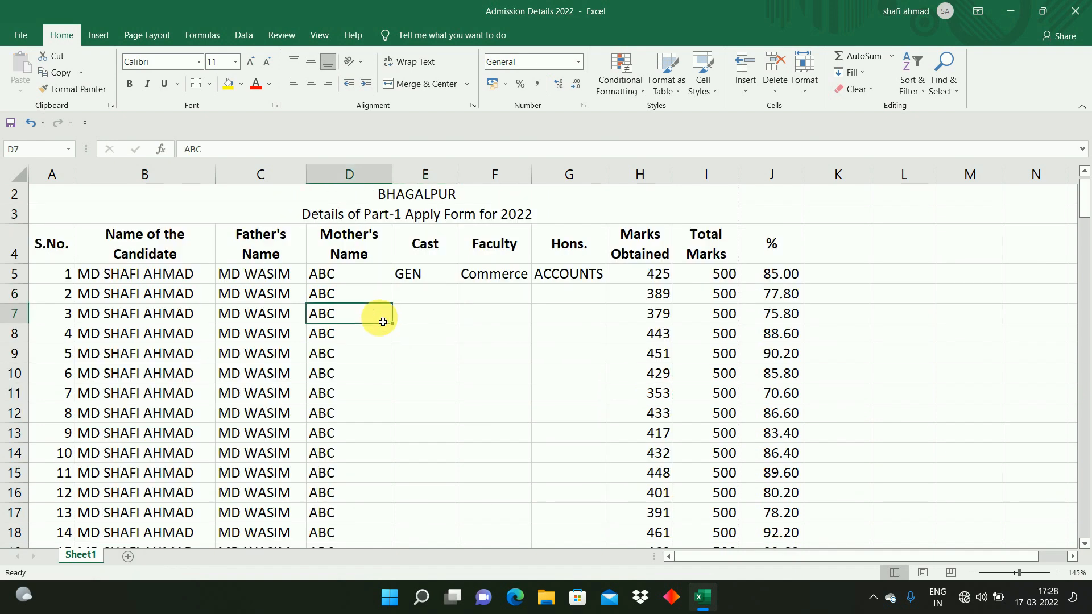
drag(382, 322, 426, 297)
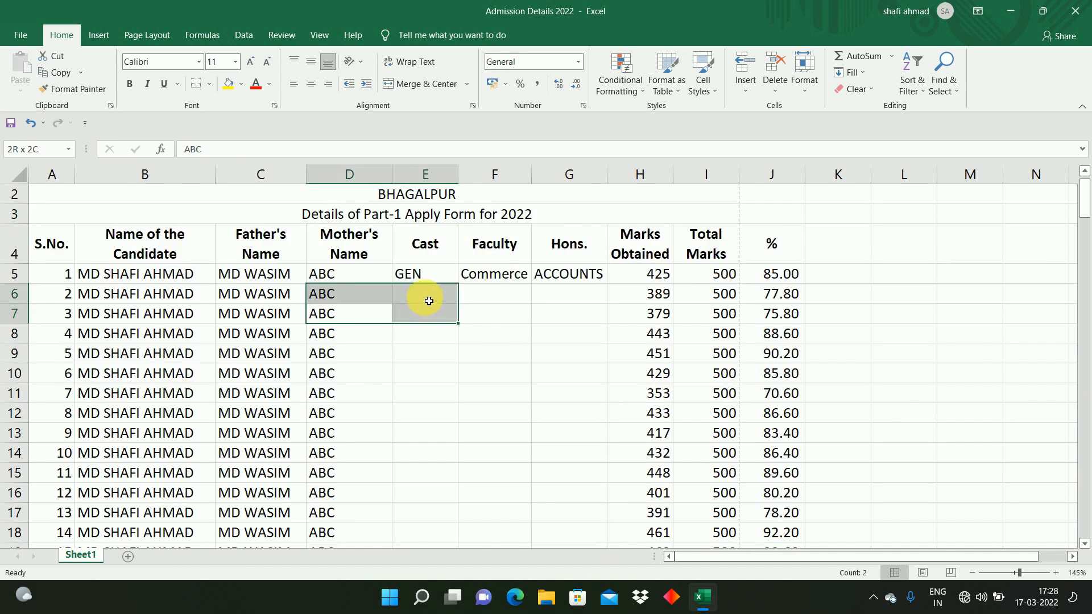
click(429, 301)
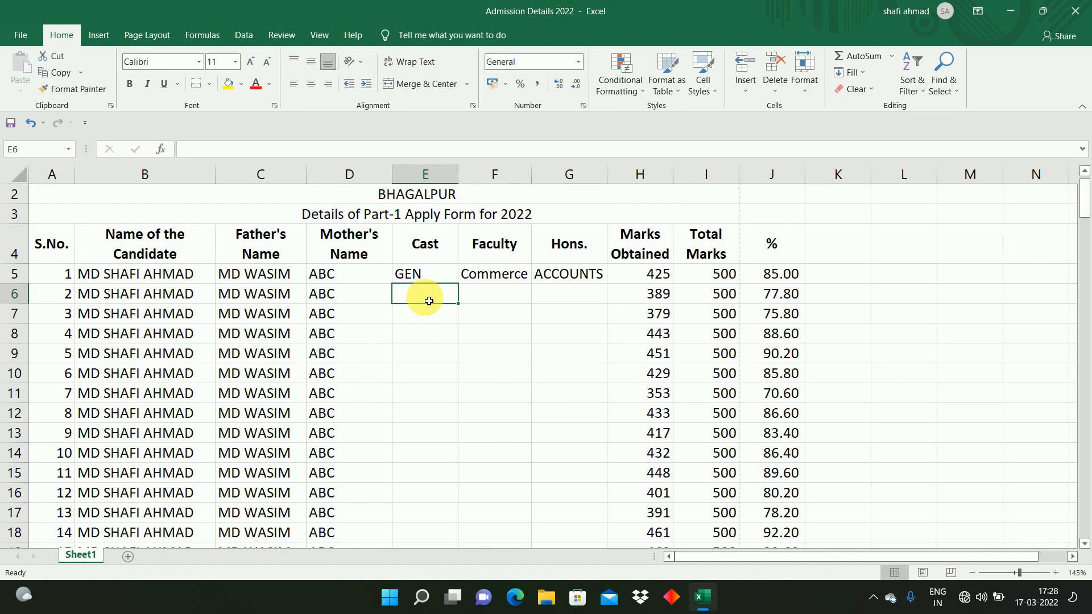
Step: Enter BC-1 in E6 and BC-2 in E7 of the Cast column
text(B)
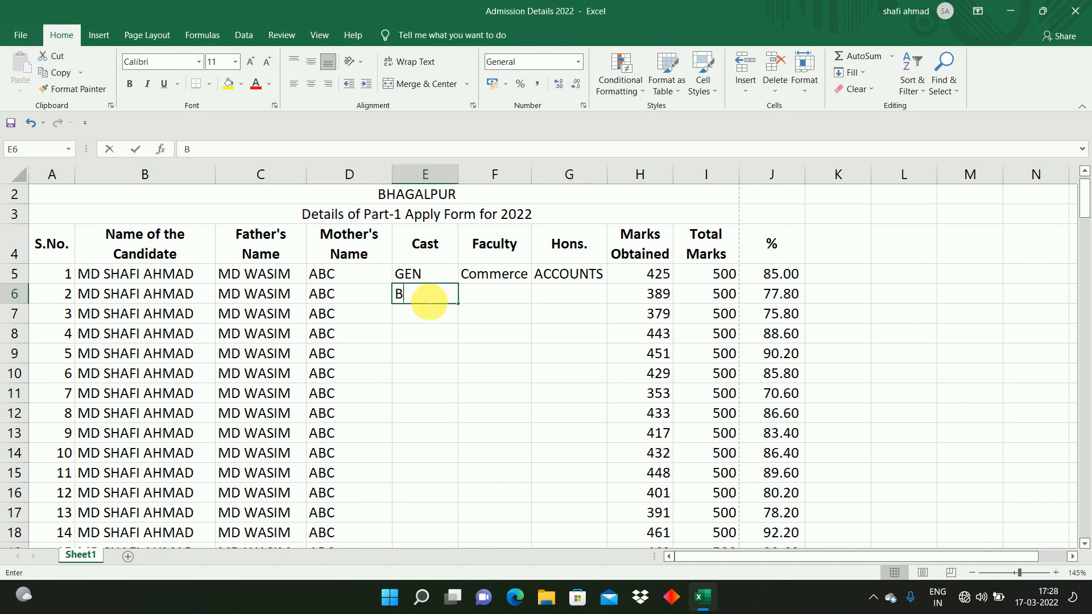
text(C-1)
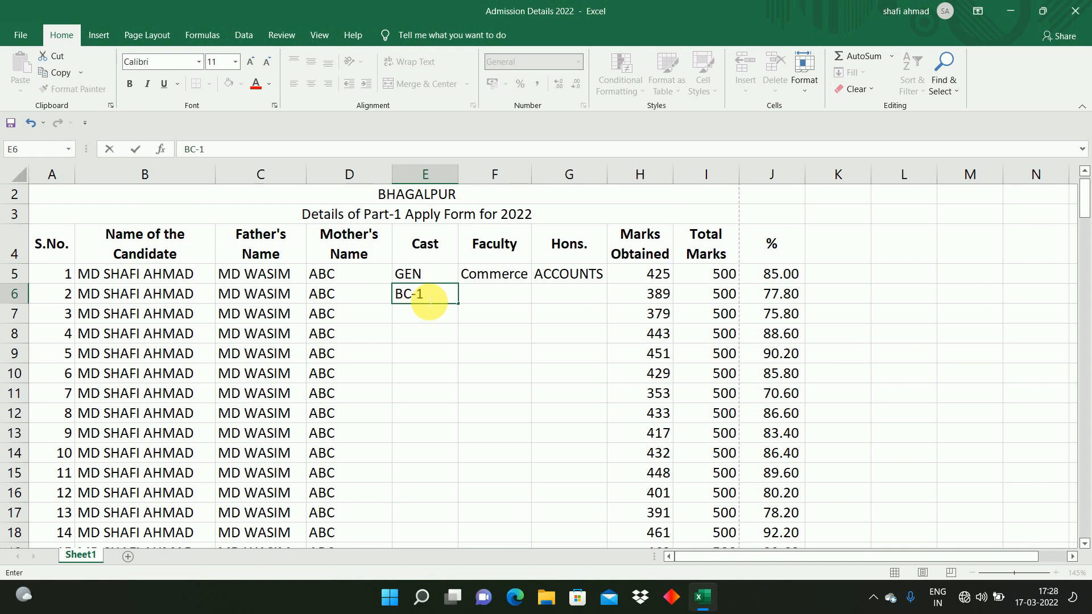
key(Return)
text(BC-2)
key(Return)
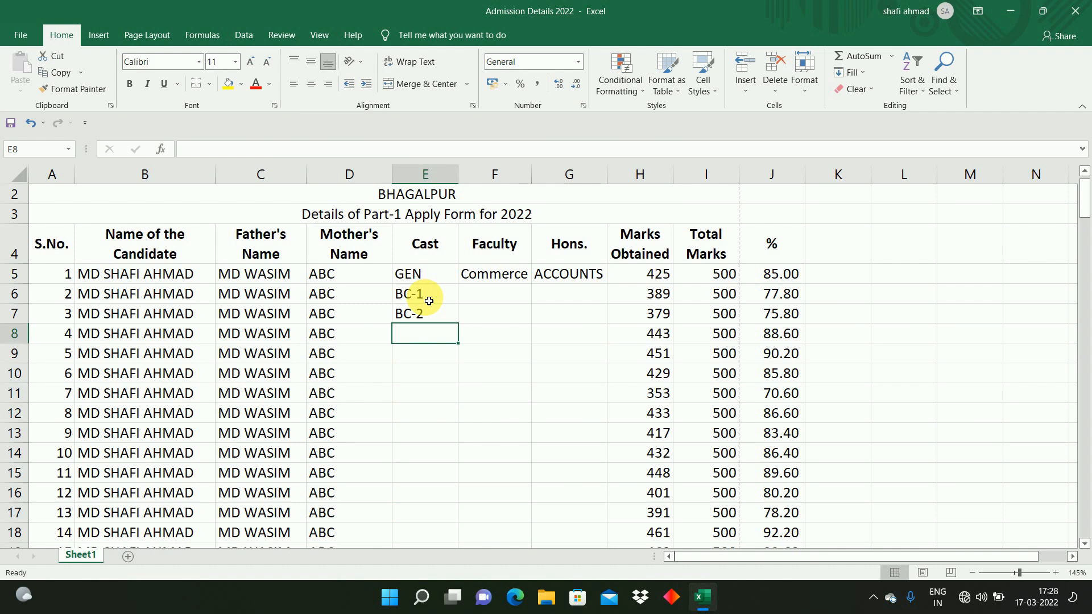
Step: Clear E6 and enter 1 in E8 and 2 in E9 of the Cast column
click(429, 301)
key(shift+Down)
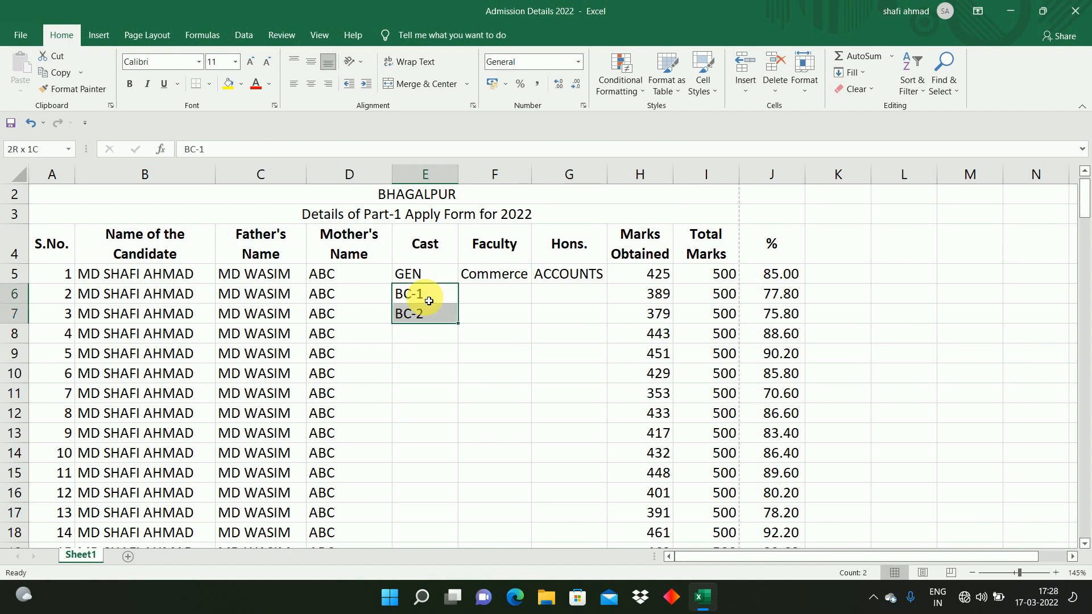
key(BackSpace)
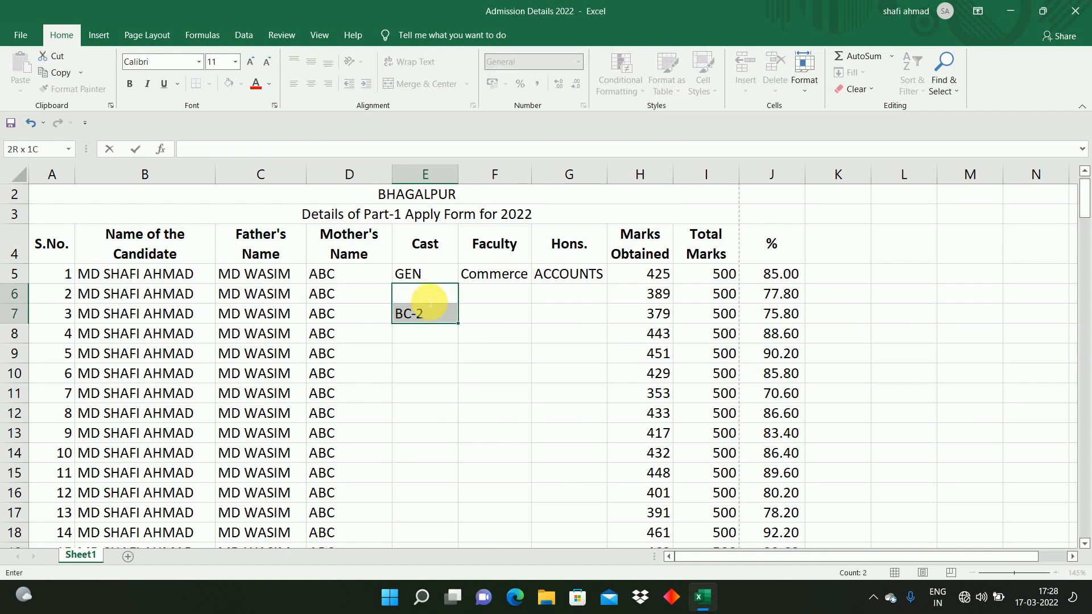
key(Escape)
key(Right)
key(Down)
key(Down)
key(Left)
key(Left)
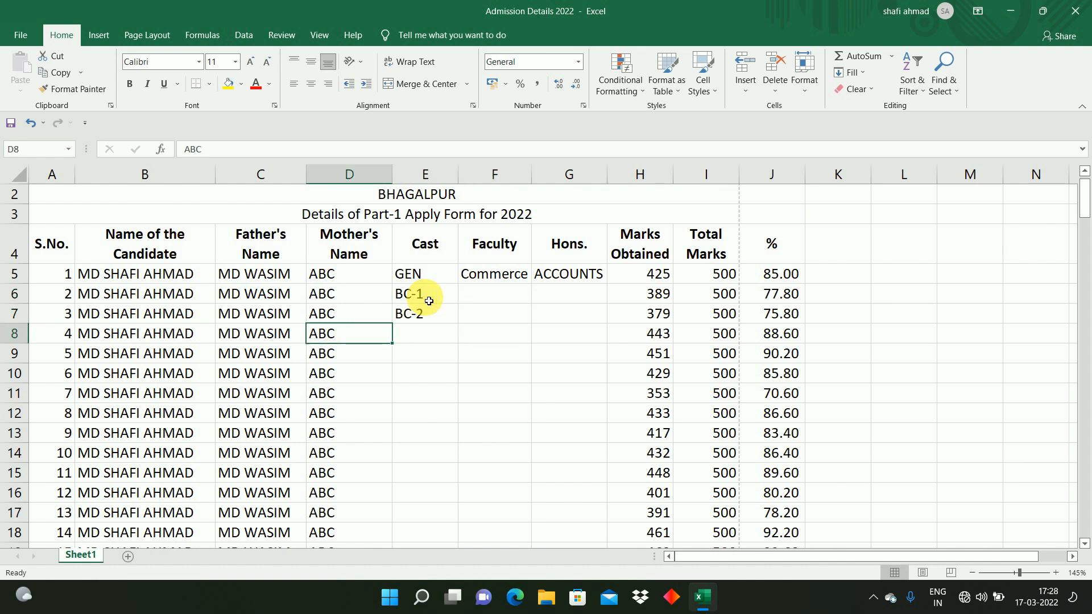
key(Right)
text(1)
key(Return)
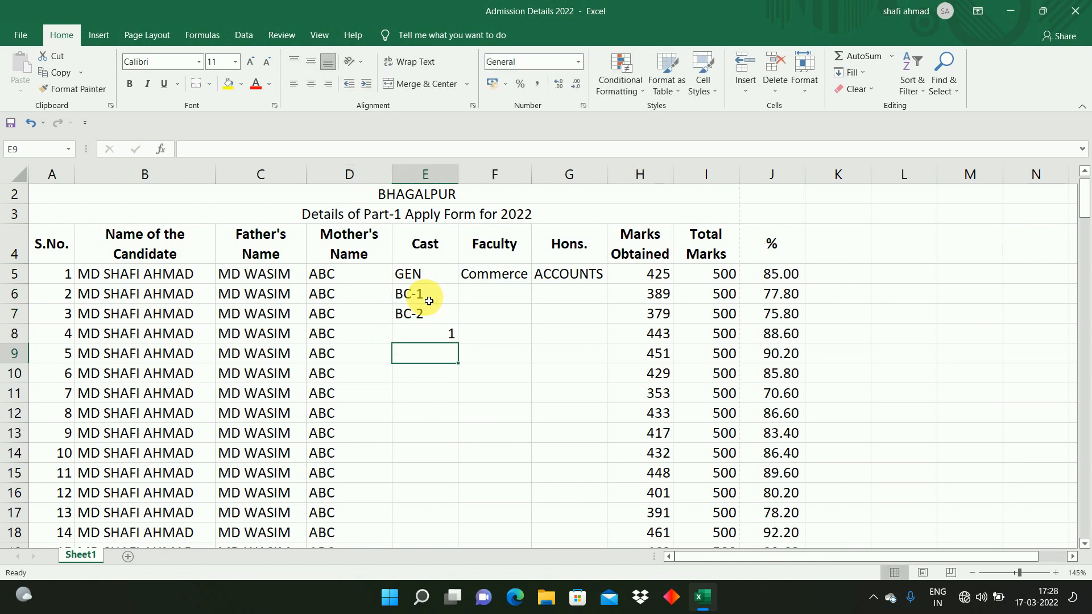
text(2)
key(Return)
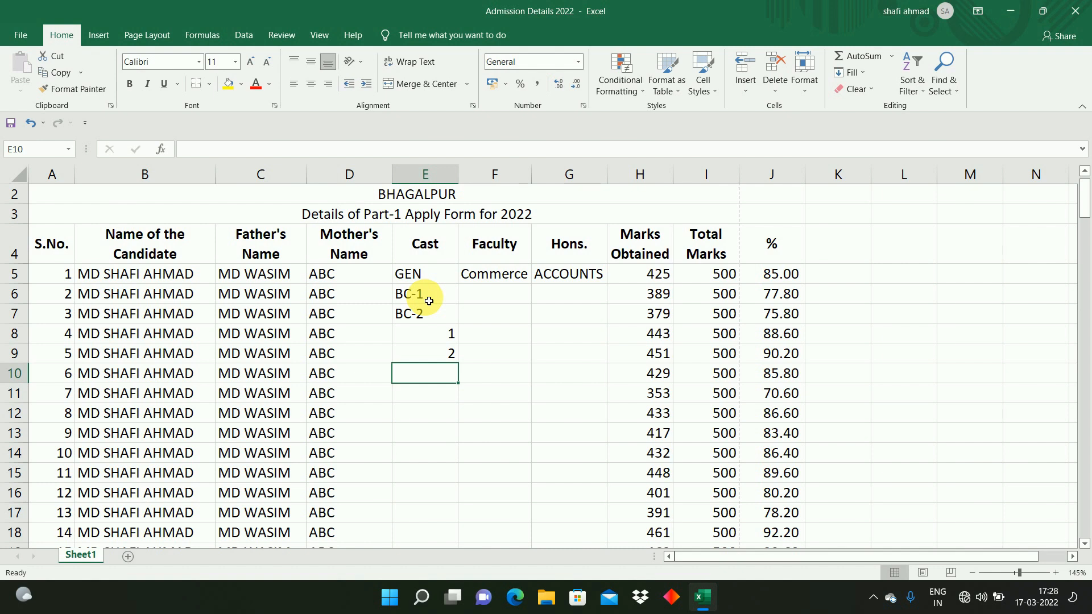
Step: Delete the contents of the Cast cells E6 to E10
drag(429, 299, 443, 373)
key(Delete)
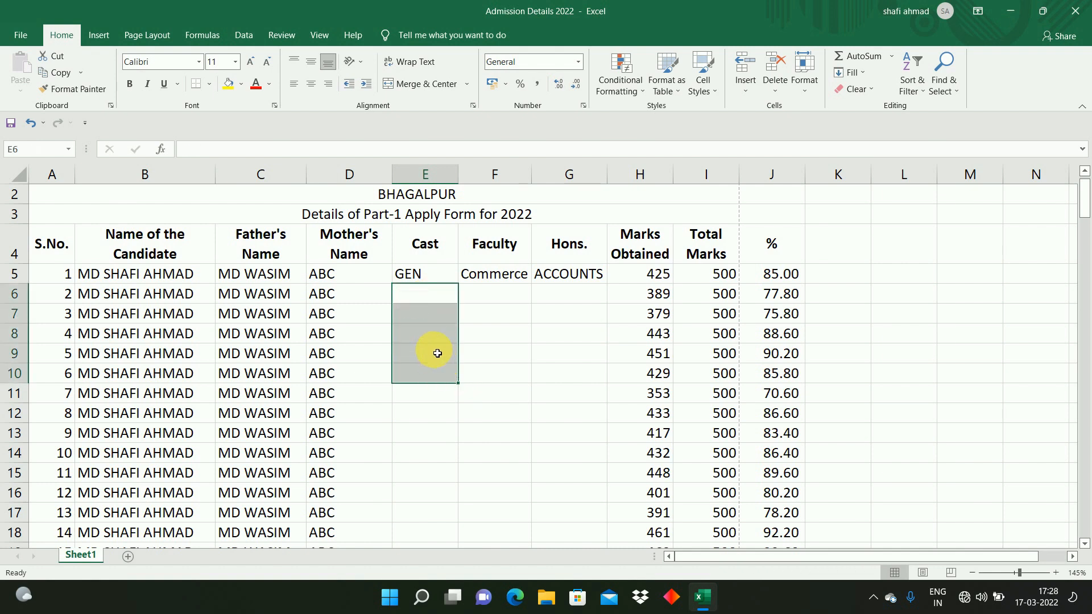
click(434, 334)
click(428, 305)
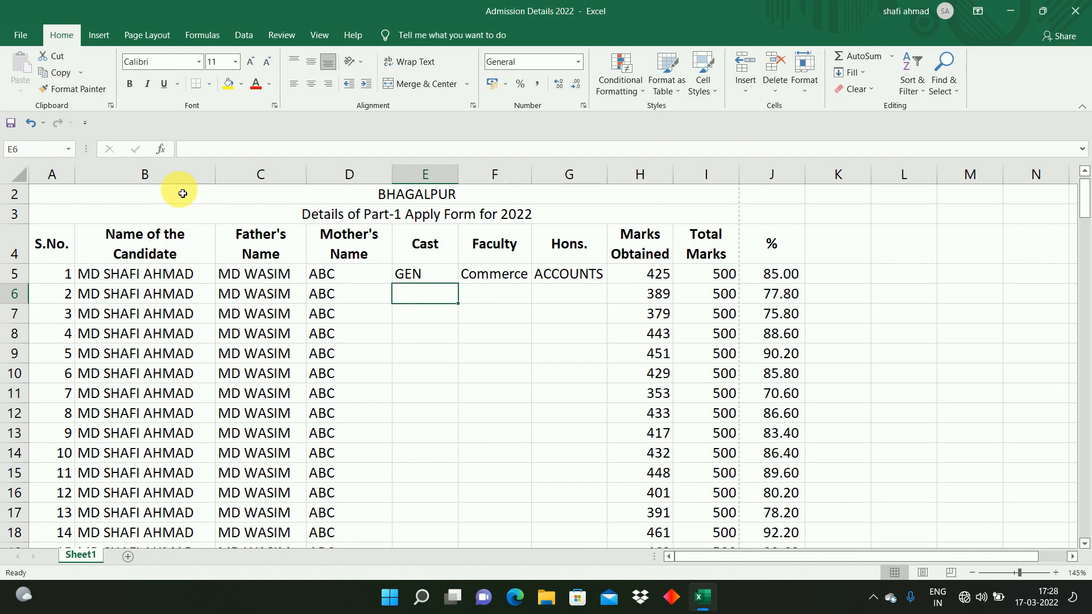
Step: Open the AutoCorrect options and add an entry replacing 1 with BC-1
click(20, 36)
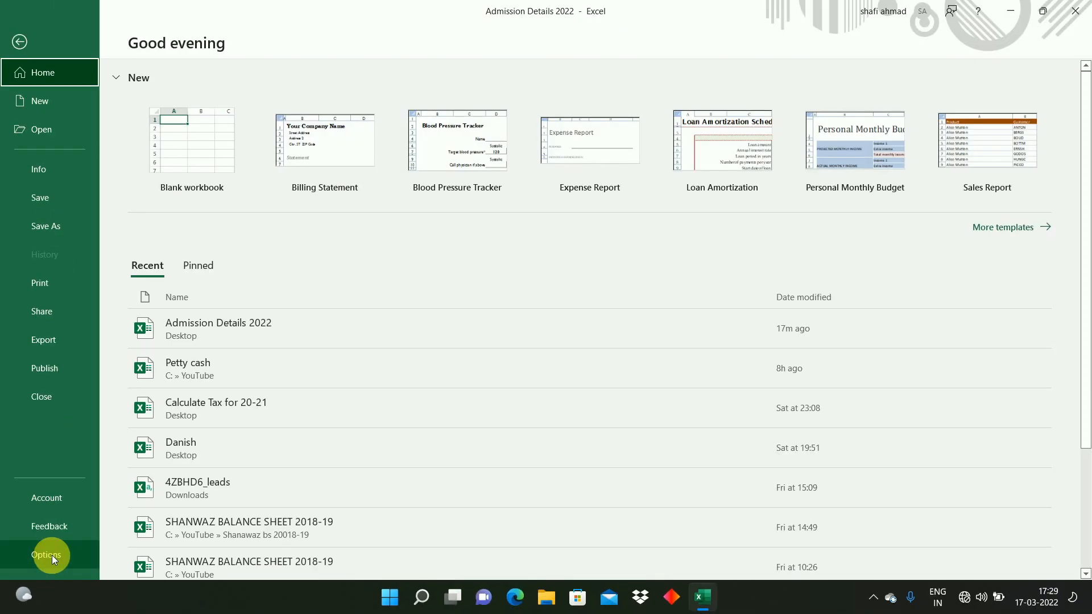
click(48, 555)
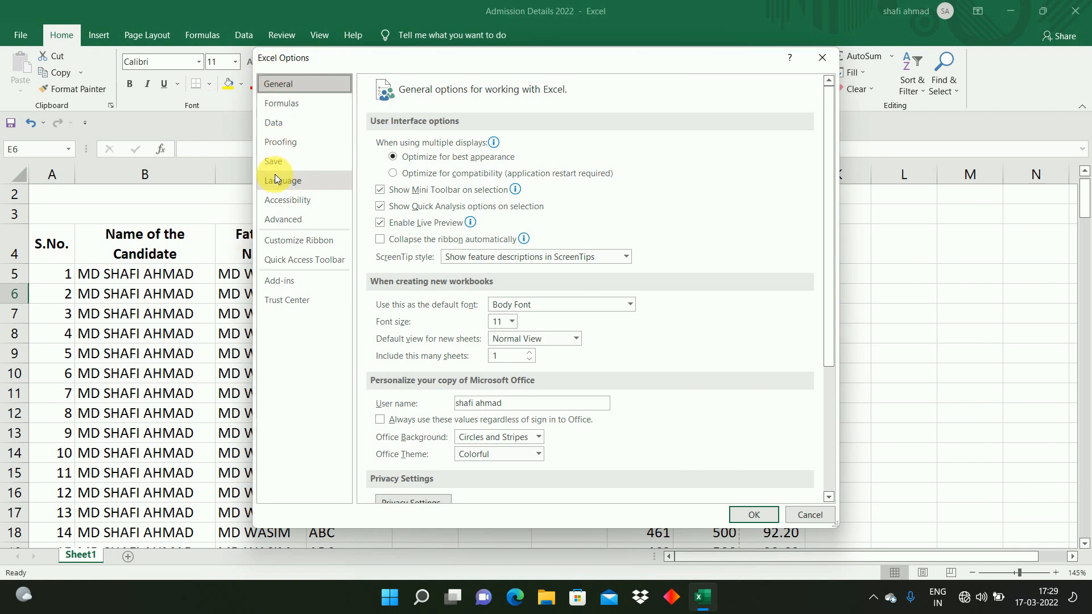
click(288, 145)
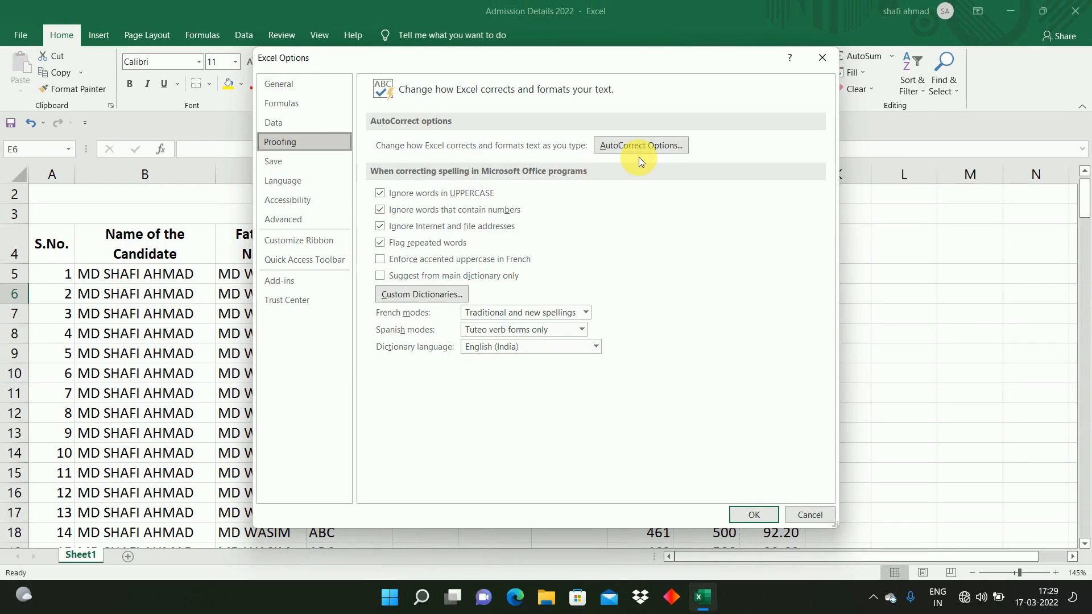
click(634, 133)
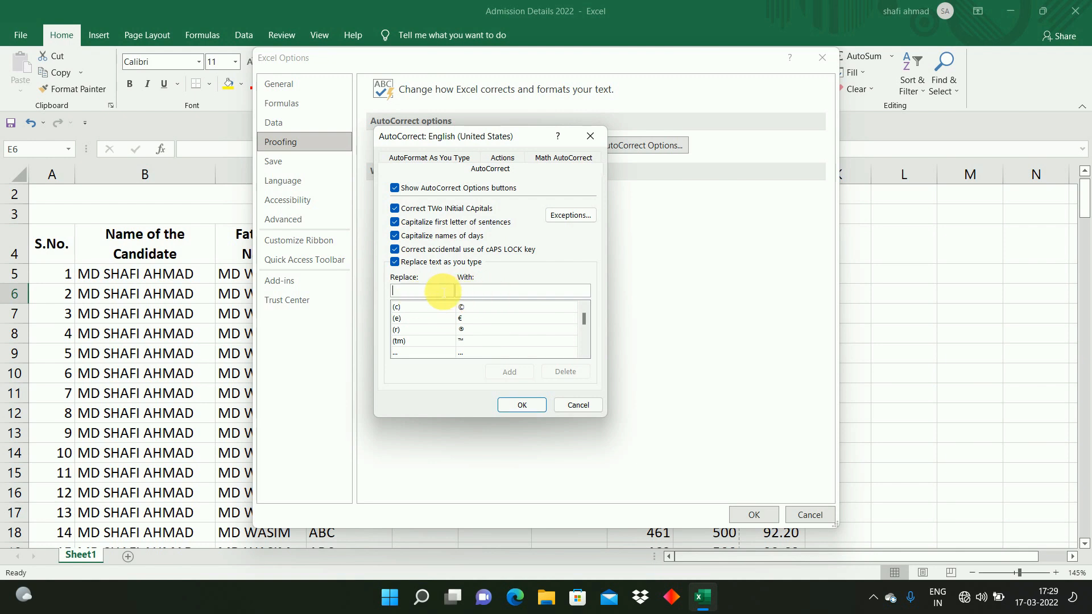
text(1)
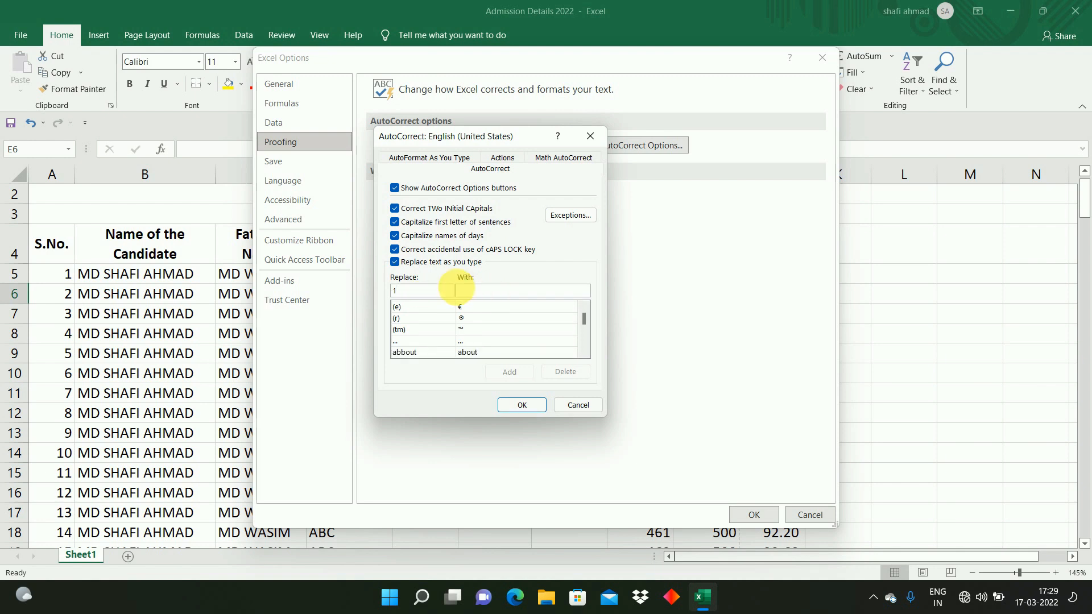
text(B)
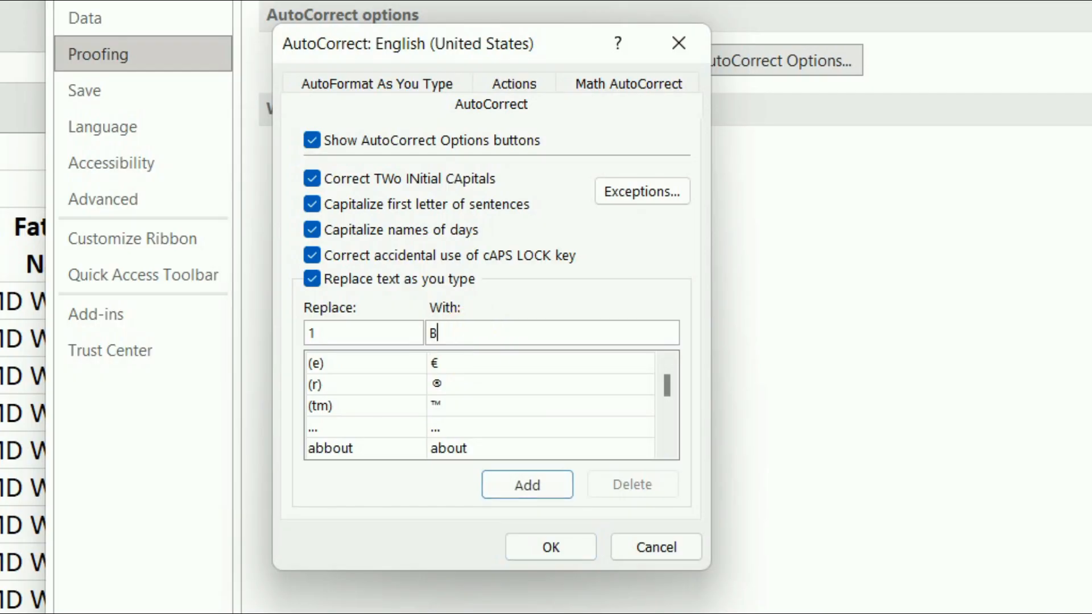
text(C-)
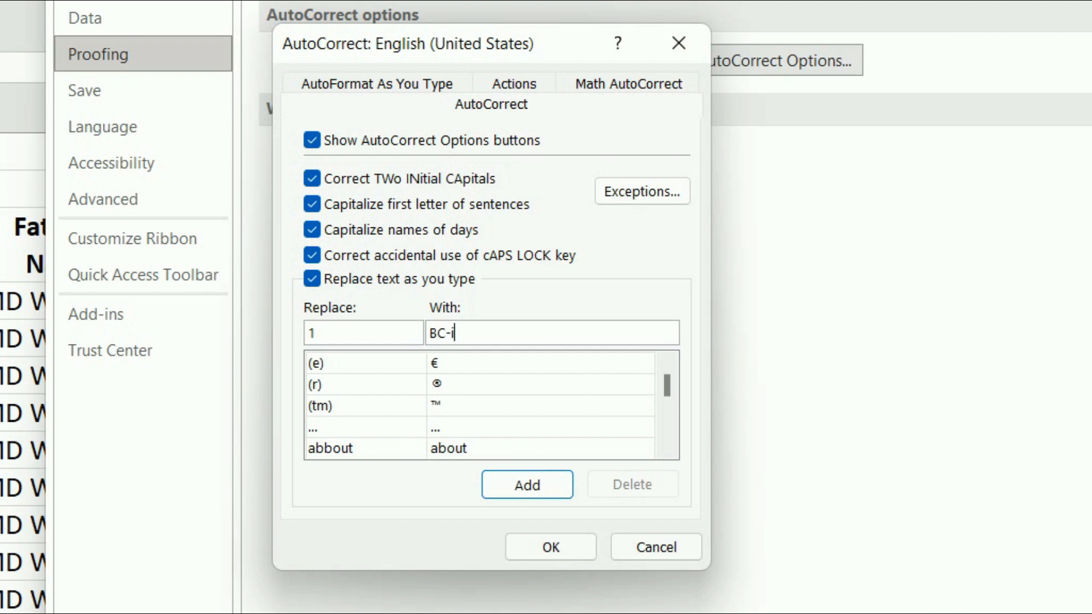
text(1)
click(527, 491)
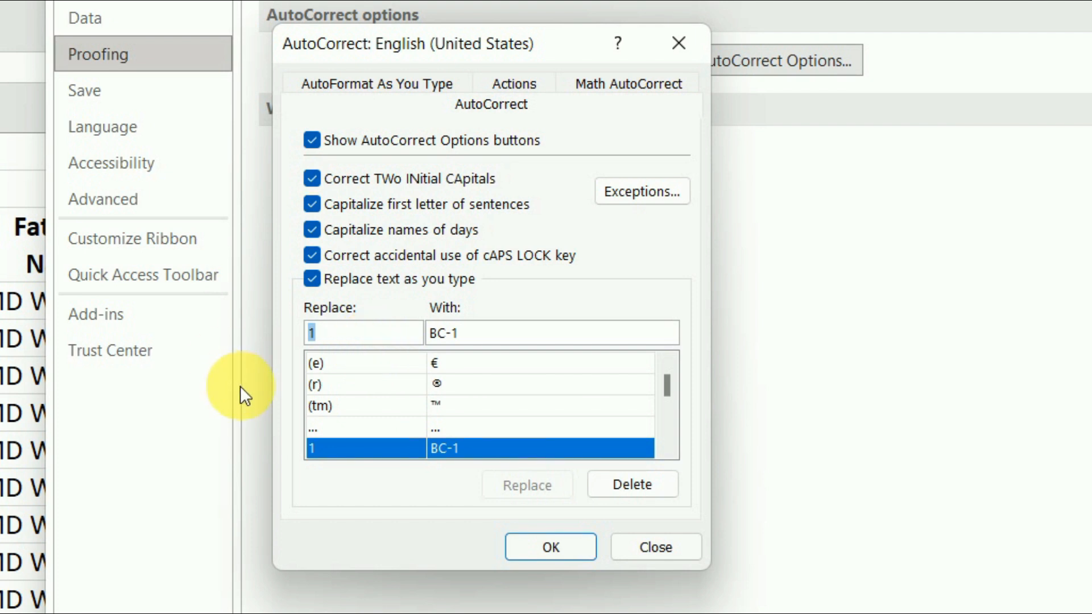
Step: Add an AutoCorrect entry replacing 2 with BC-2 and close the options dialogs
text(2)
click(481, 337)
key(BackSpace)
text(2)
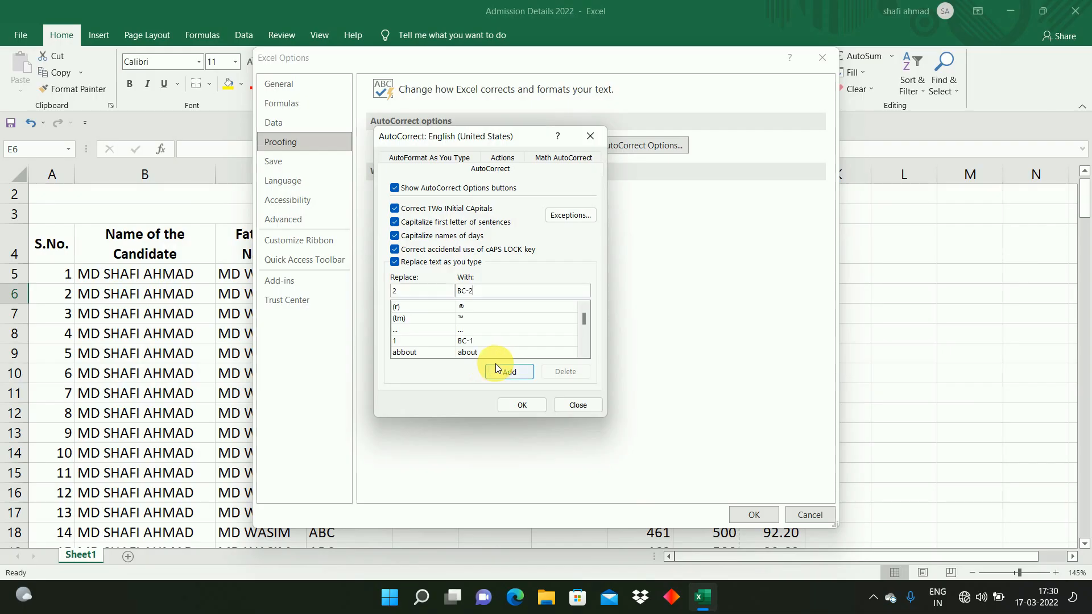
click(527, 485)
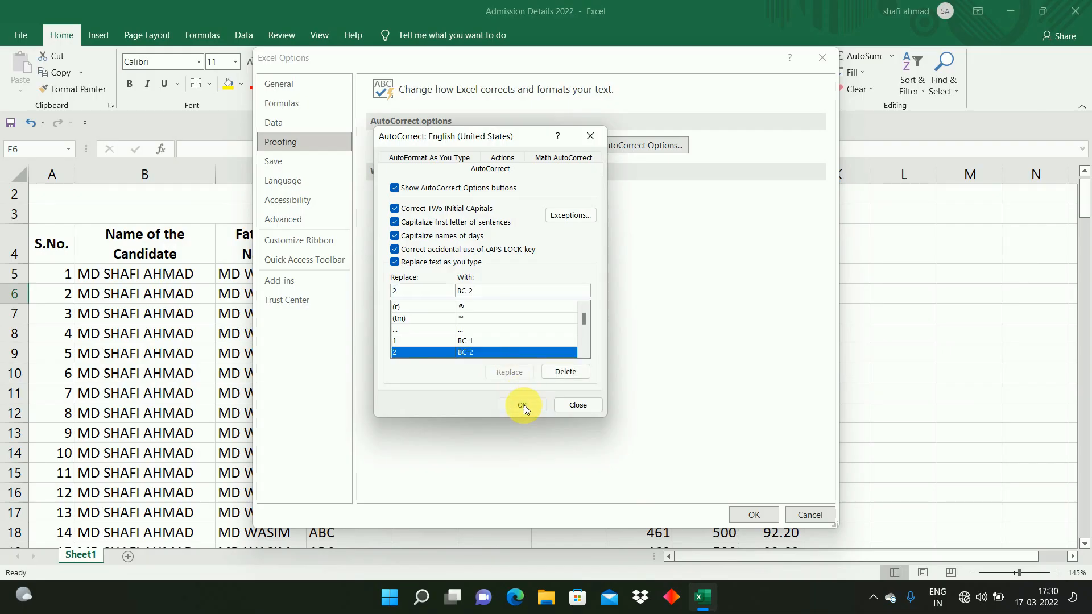
click(523, 404)
click(749, 513)
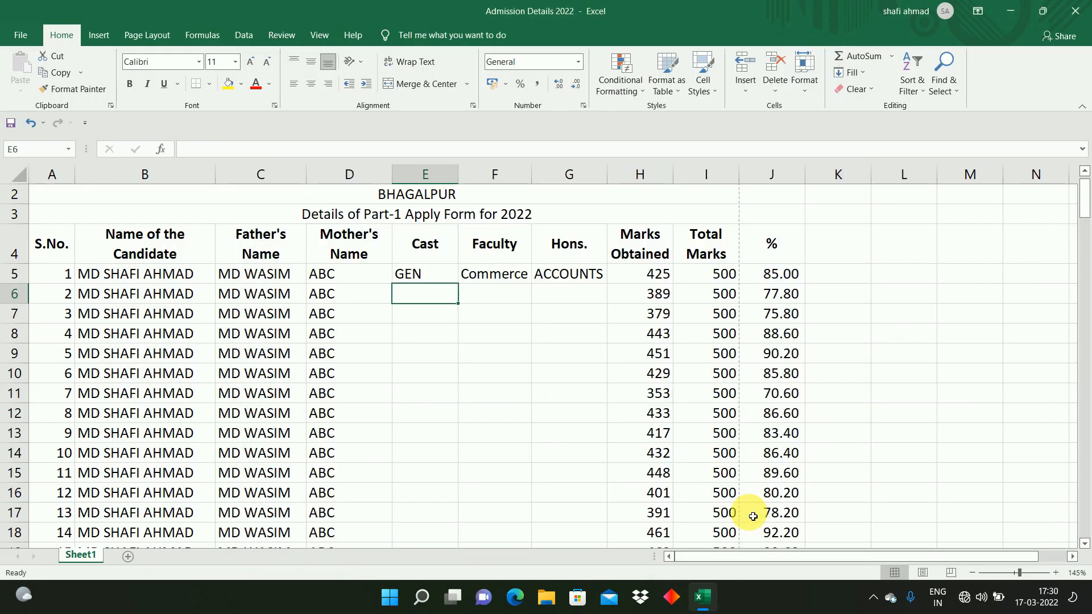
Step: Enter BC-1 in E6 and BC-2 in E7 of the Cast column
click(424, 340)
click(424, 302)
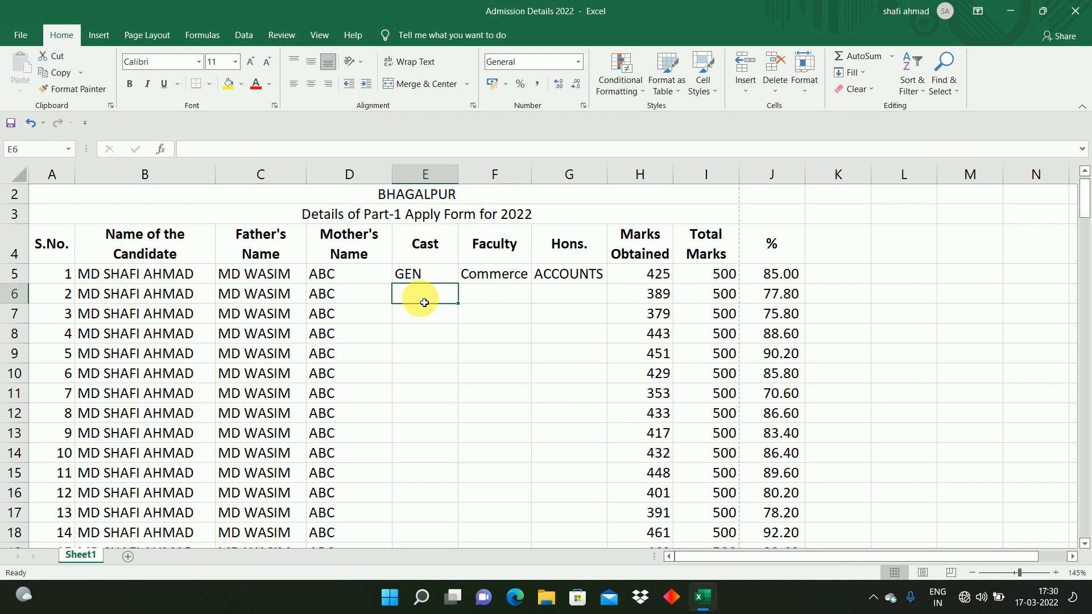
text(BC-1)
key(Return)
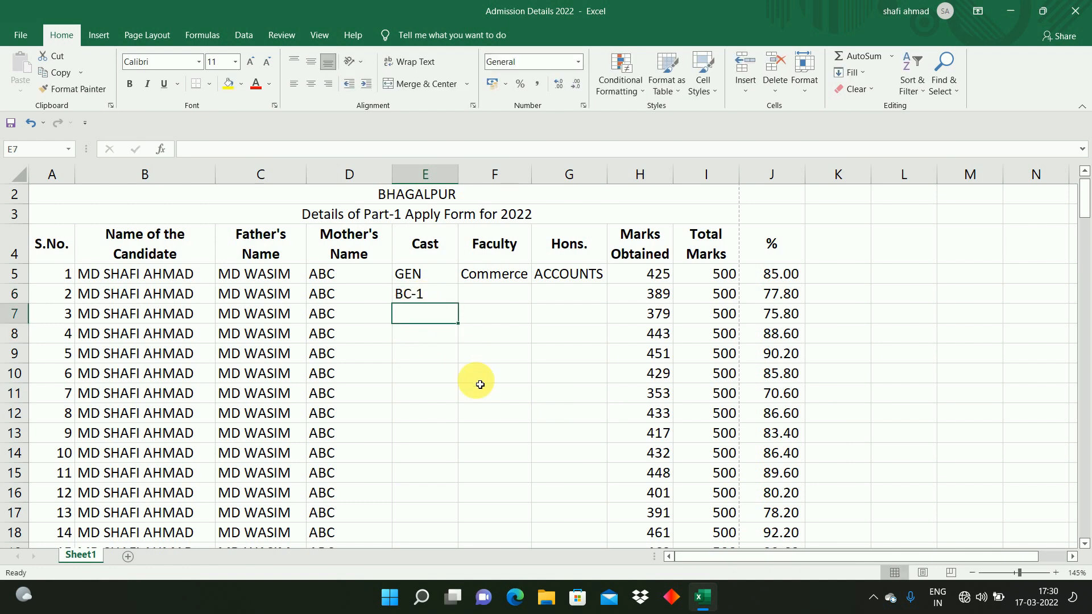
text(BC-2)
key(Return)
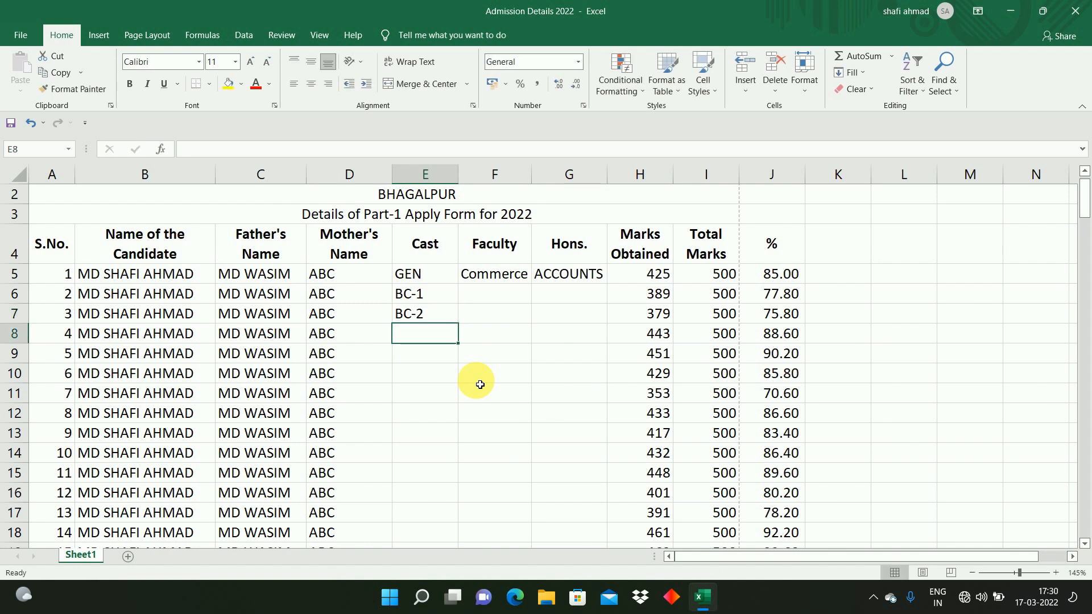
key(Up)
key(Up)
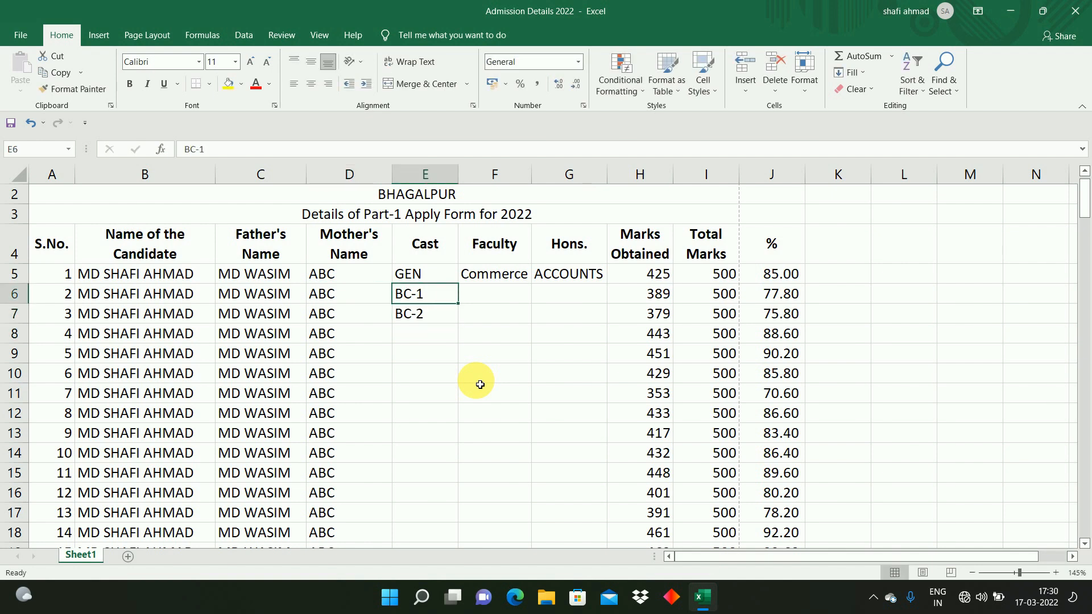
key(Up)
key(Right)
key(Down)
key(Left)
key(Right)
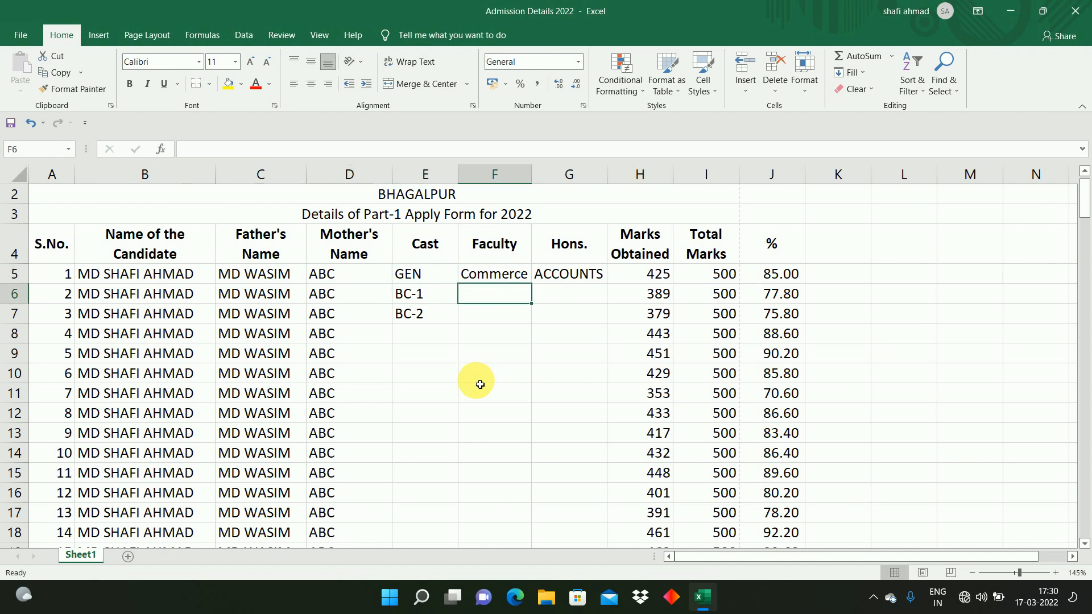
key(Up)
key(Down)
key(Down)
key(Right)
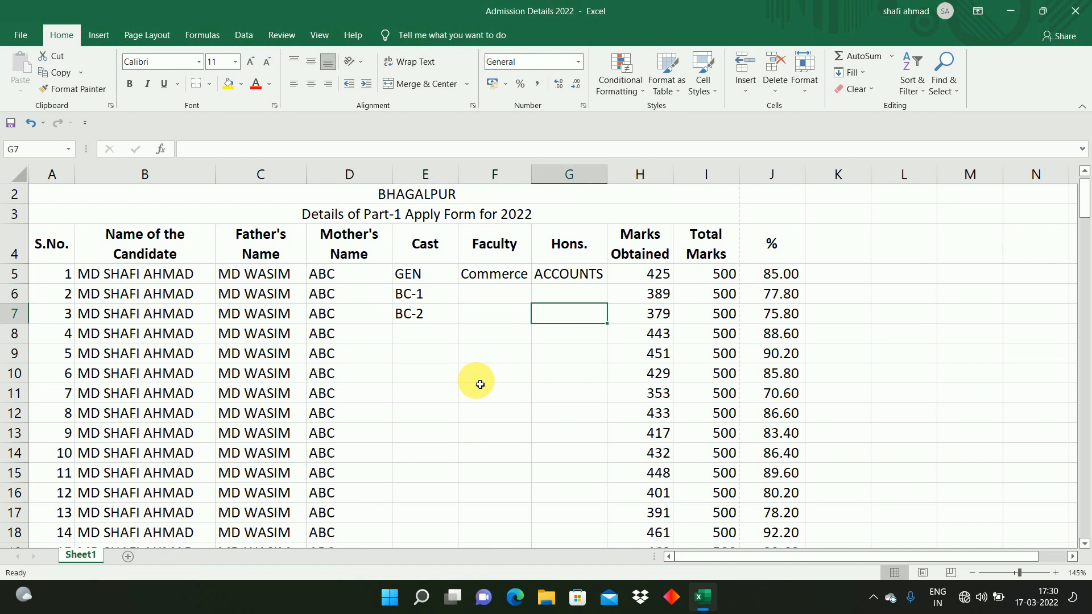
key(Up)
key(Left)
key(Left)
key(Down)
key(Left)
key(Right)
key(Left)
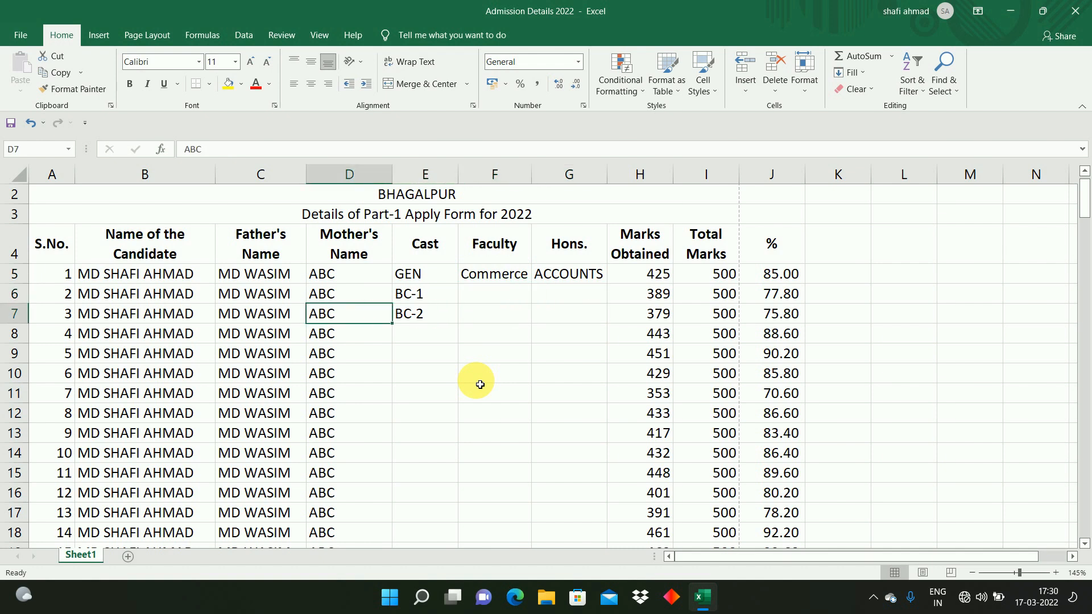
Step: Select the whole table from the header row A4:J4 down to the last data row and preview it for printing
key(Right)
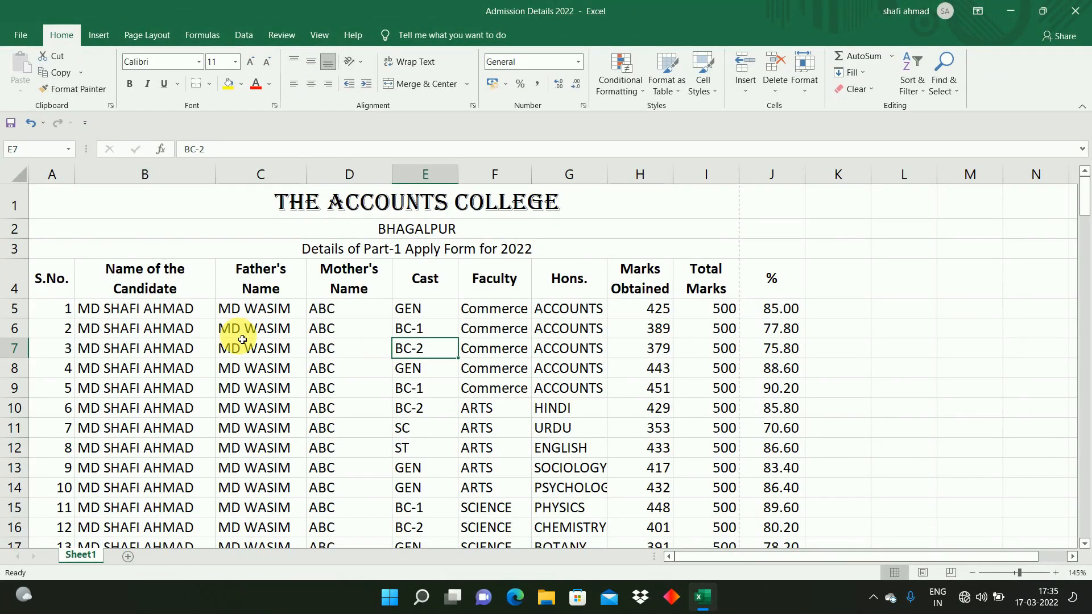
click(123, 315)
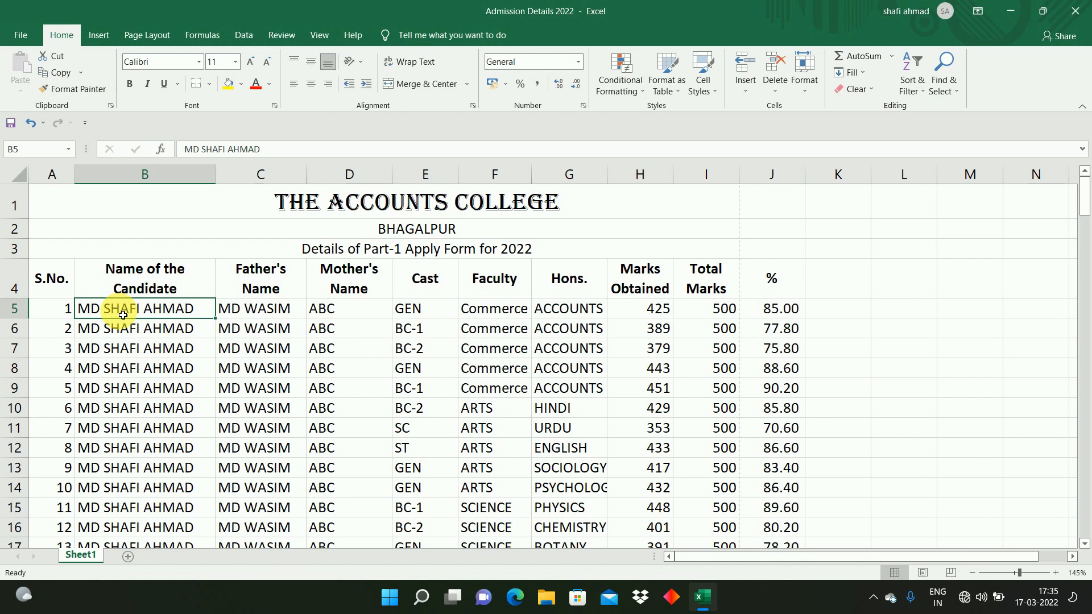
click(68, 286)
key(ctrl+shift+Right)
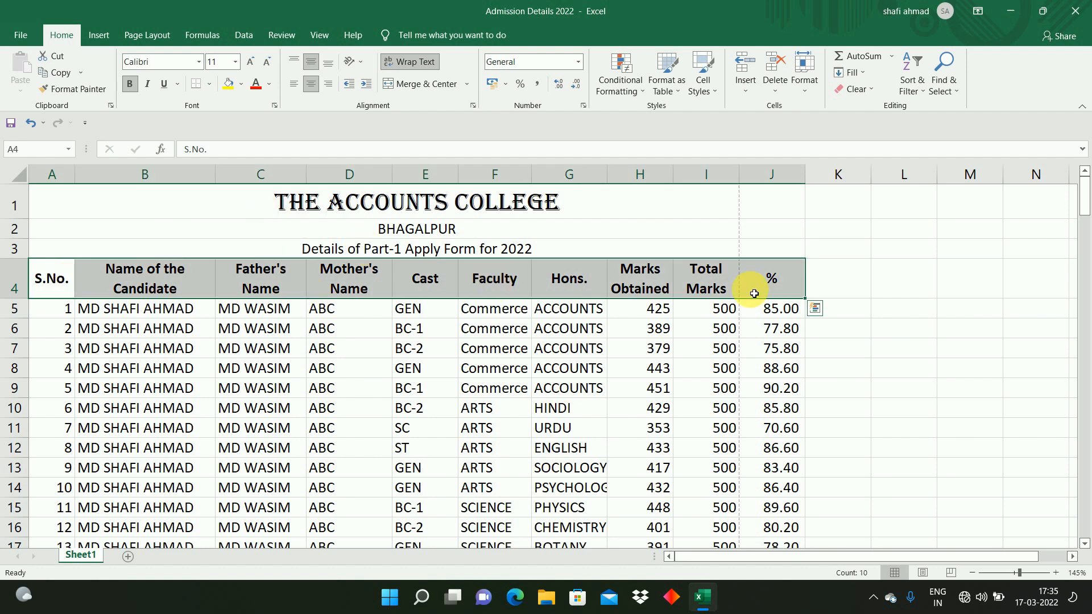
key(shift+Down)
key(shift+Down)
key(shift+Down)
key(ctrl+shift+Down)
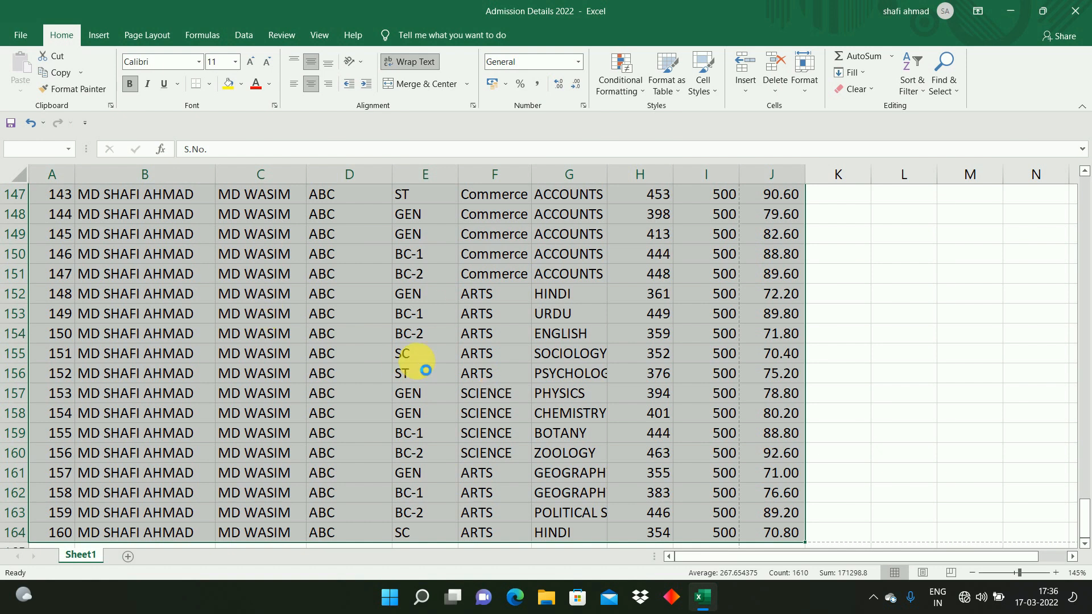
key(ctrl+p)
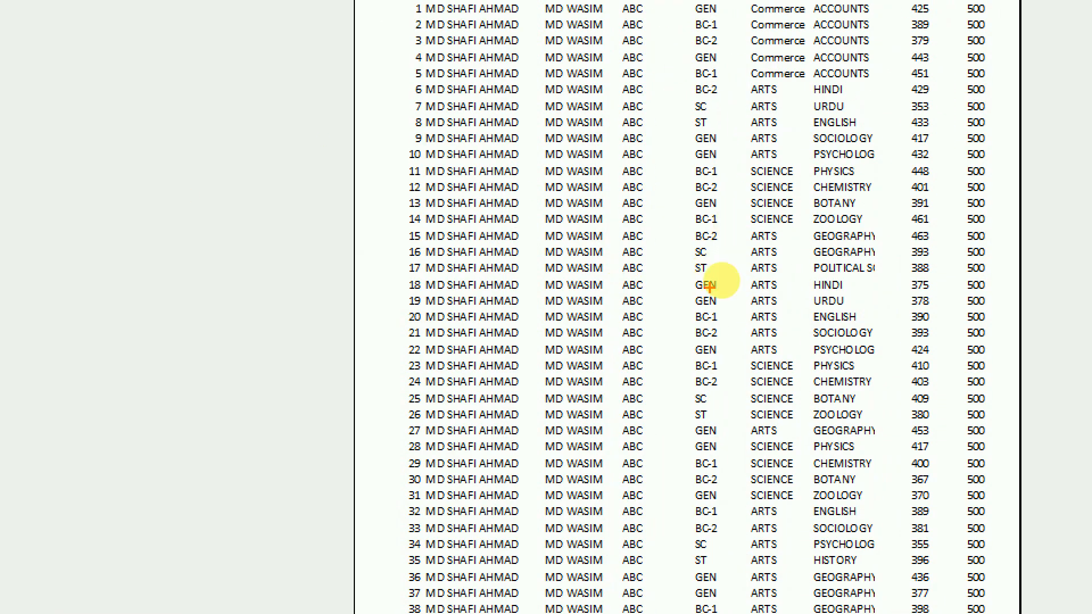
key(Escape)
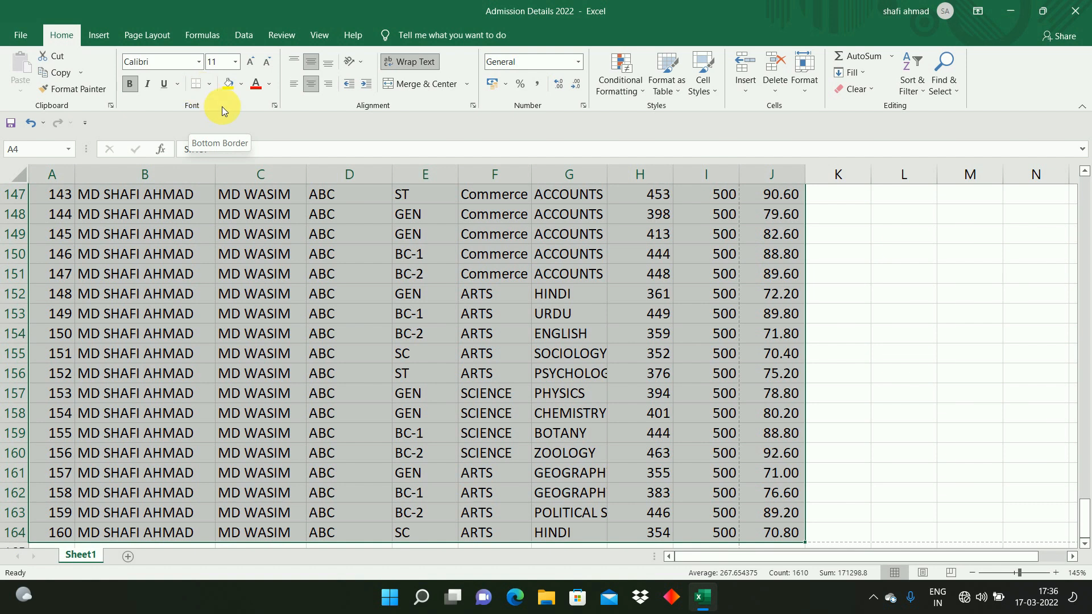
Step: Apply All Borders to the selected table and undo it
click(211, 87)
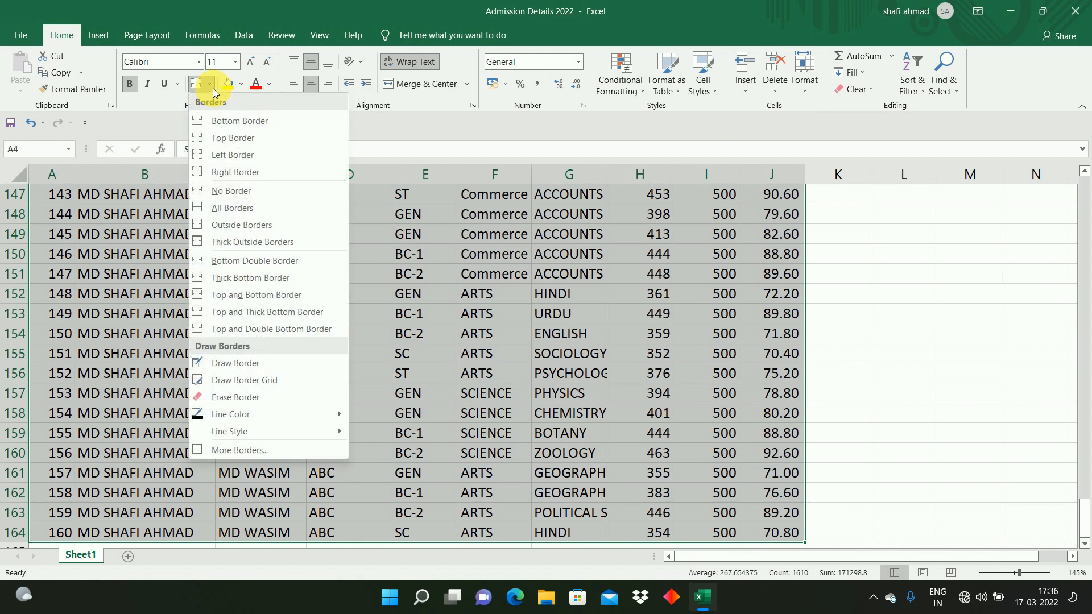
click(221, 212)
scroll(220, 210, up, 20)
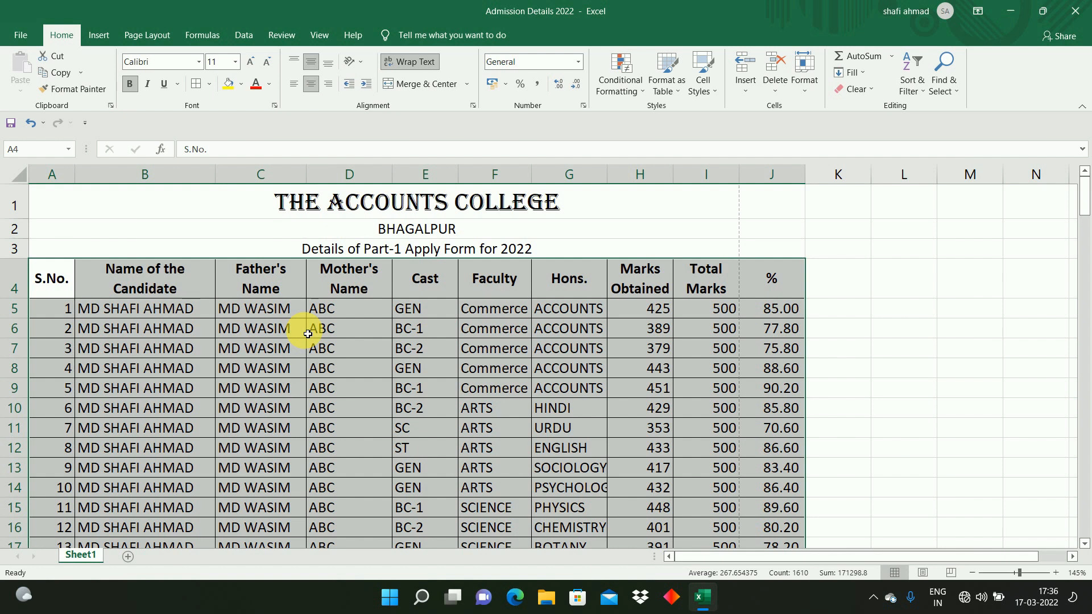
key(ctrl+z)
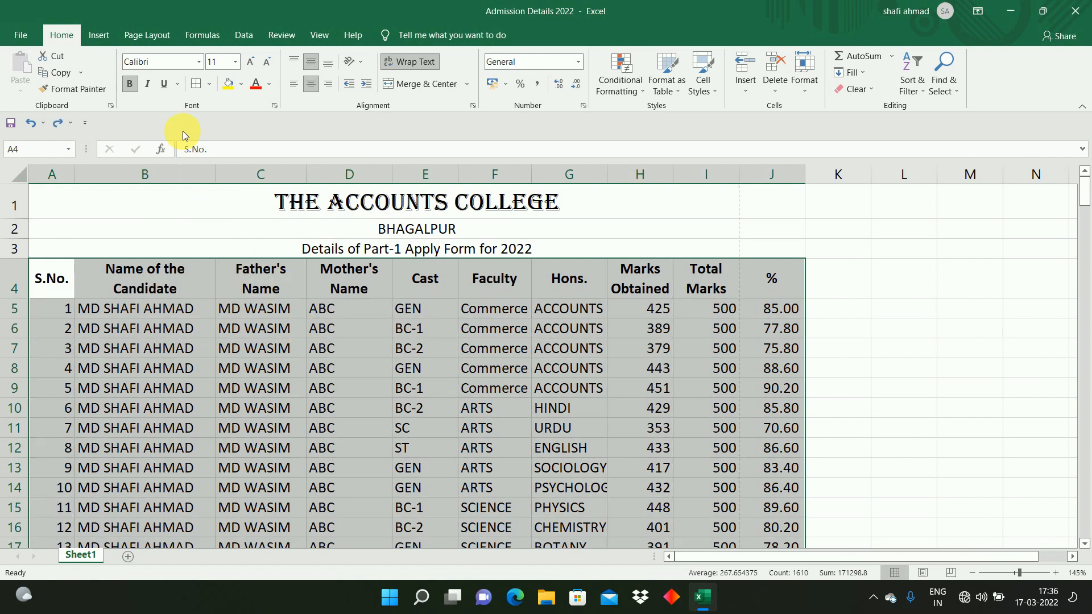
Step: With Draw Border, draw border lines around the Father's and Mother's Name cells and along column edges in rows 4 to 11
click(209, 88)
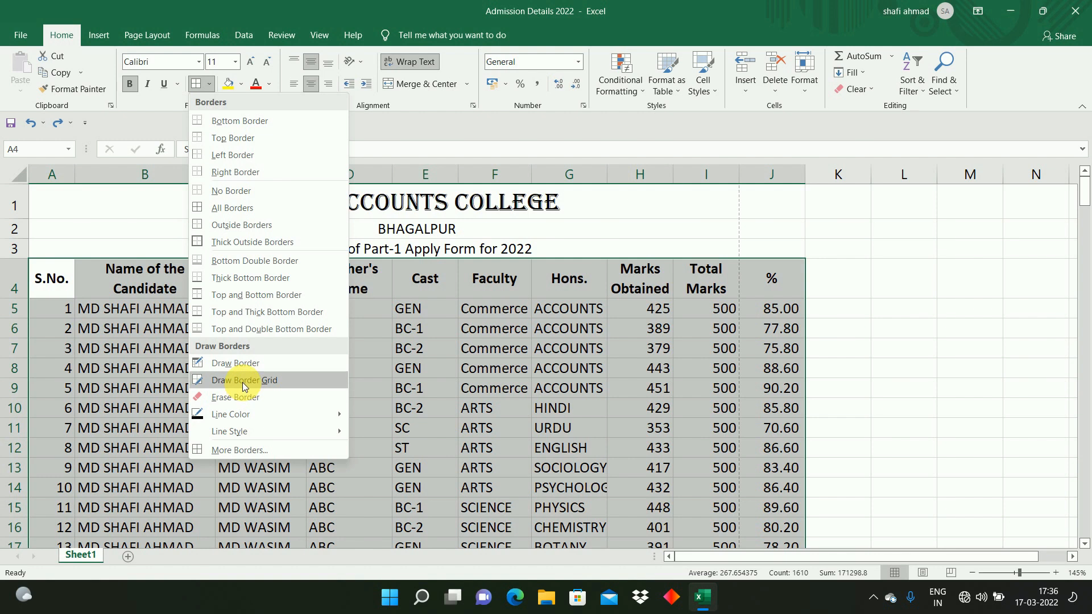
click(241, 367)
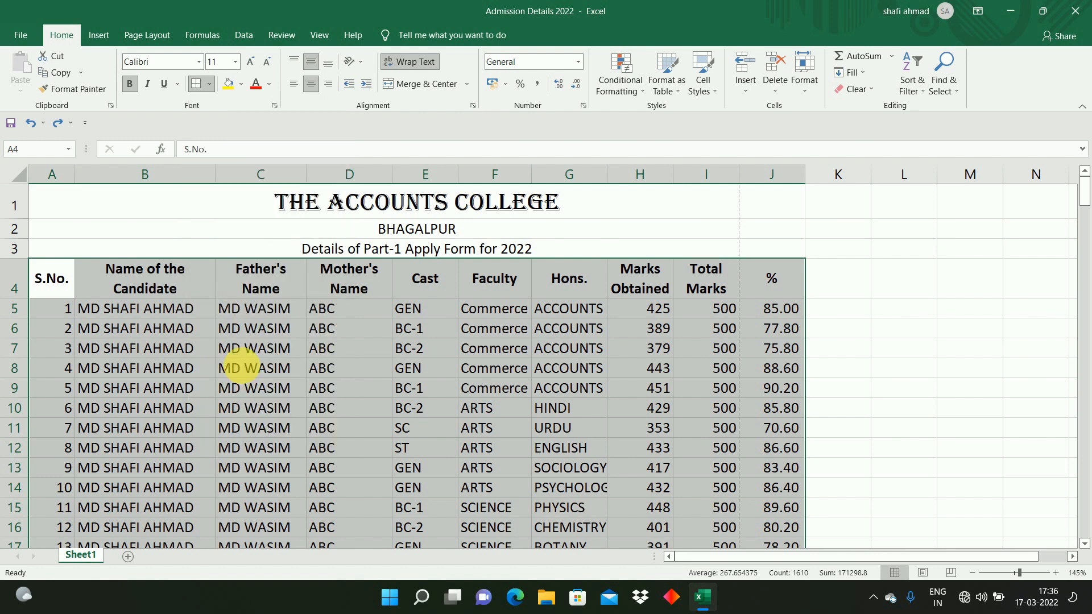
drag(310, 288, 309, 378)
drag(392, 276, 386, 377)
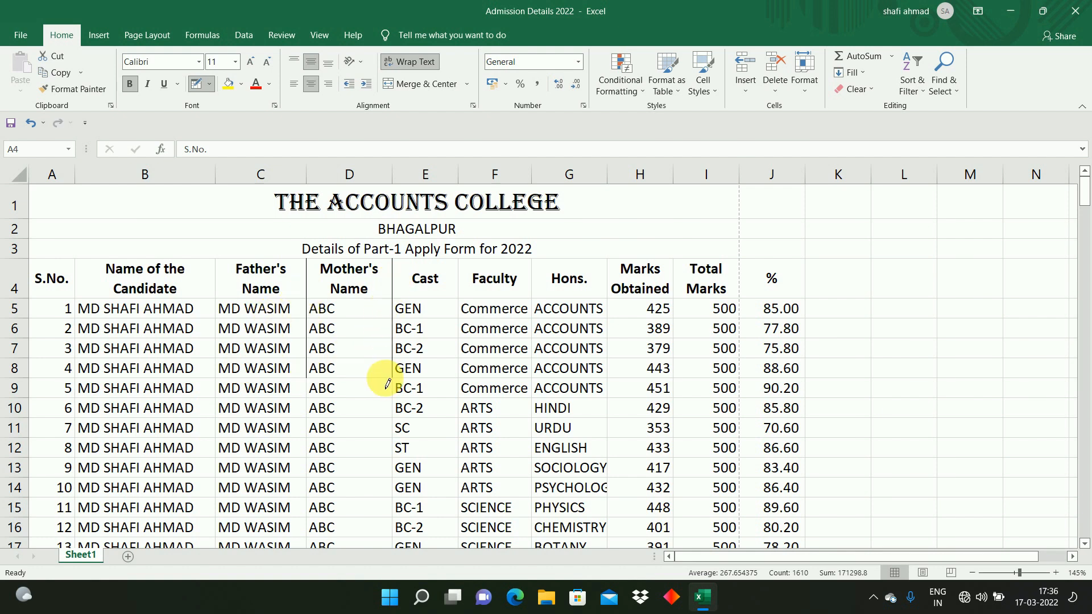
drag(456, 288, 458, 392)
drag(529, 266, 526, 397)
drag(613, 279, 592, 396)
drag(223, 283, 215, 361)
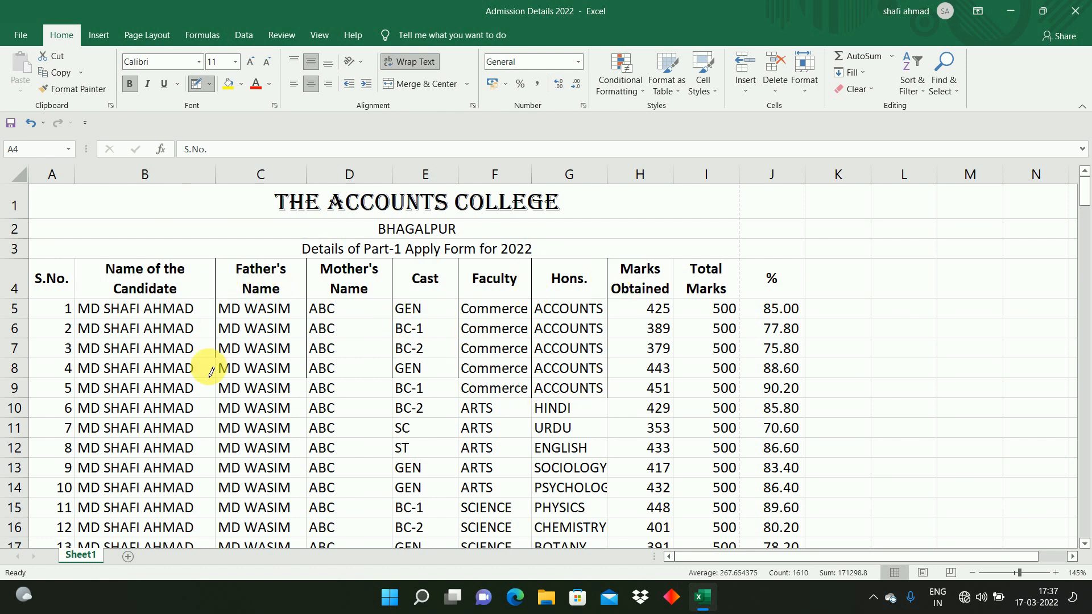
drag(239, 303, 312, 305)
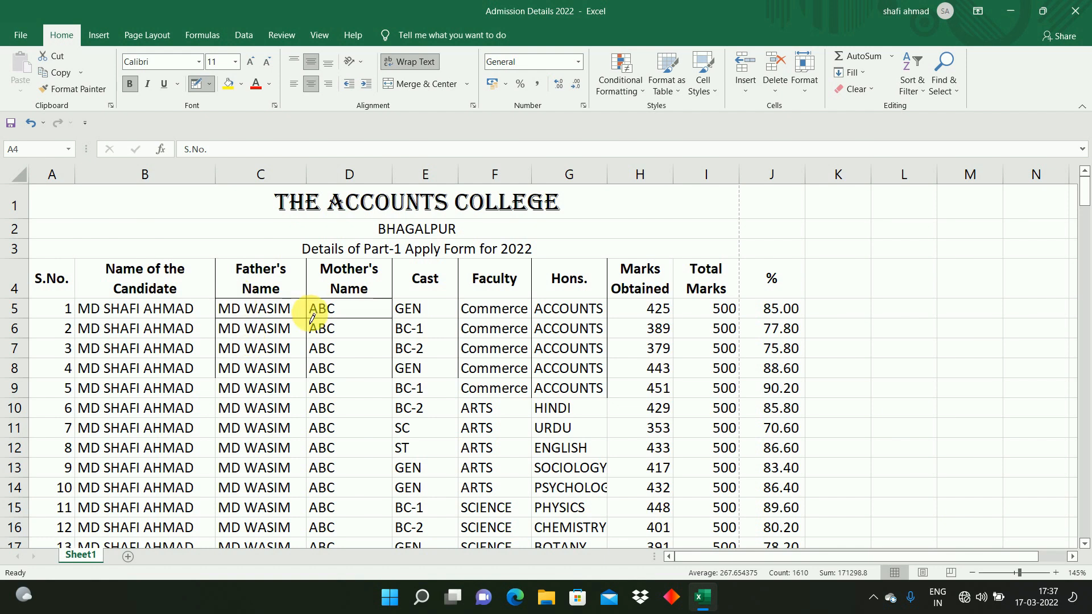
mouse_move(251, 261)
mouse_down()
mouse_move(443, 307)
mouse_move(505, 414)
mouse_up()
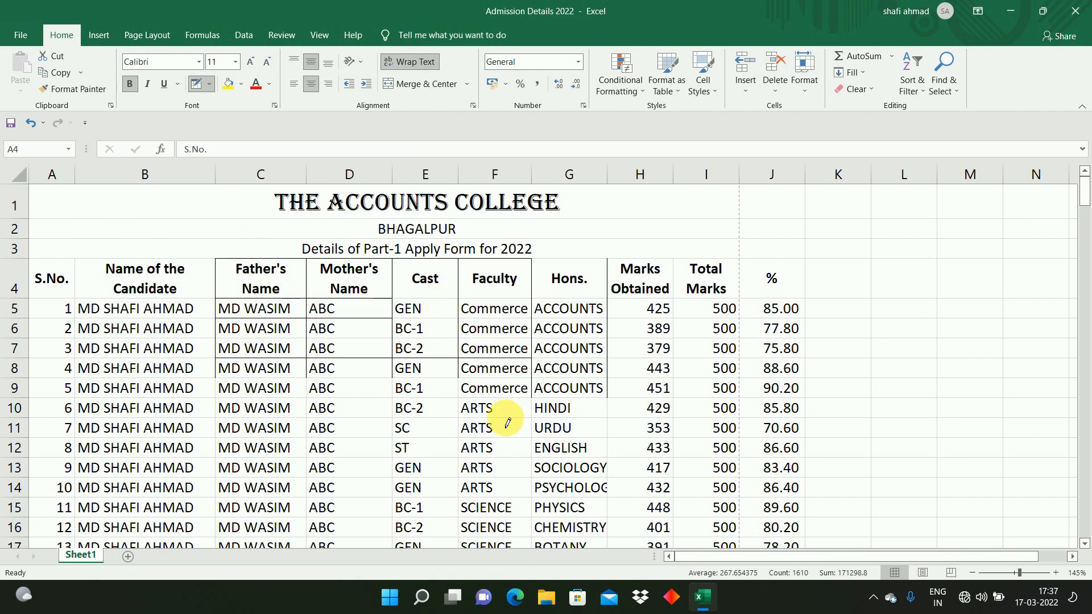
Step: With Draw Border Grid, draw a border grid over the whole table starting from the S.No. header
click(209, 84)
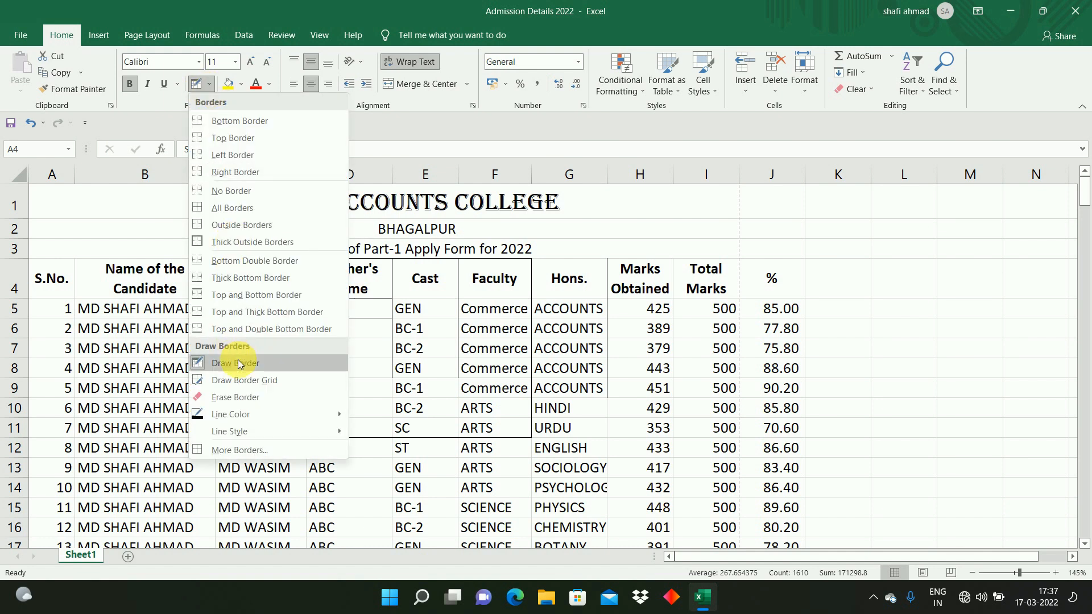
click(244, 381)
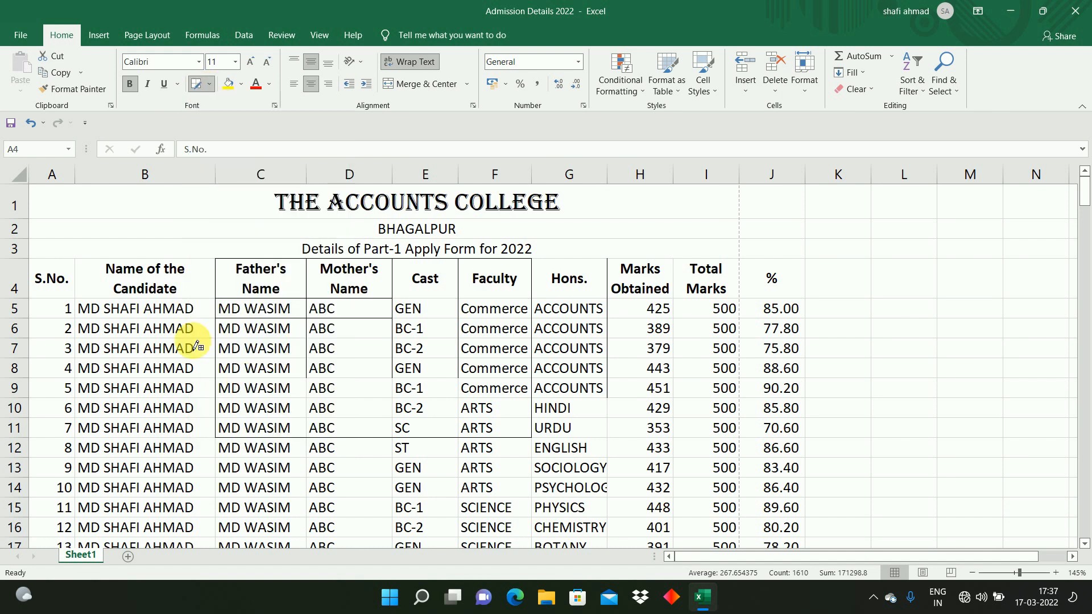
mouse_move(51, 275)
mouse_down()
mouse_move(333, 417)
mouse_move(663, 483)
mouse_move(762, 518)
mouse_up()
drag(761, 577, 790, 510)
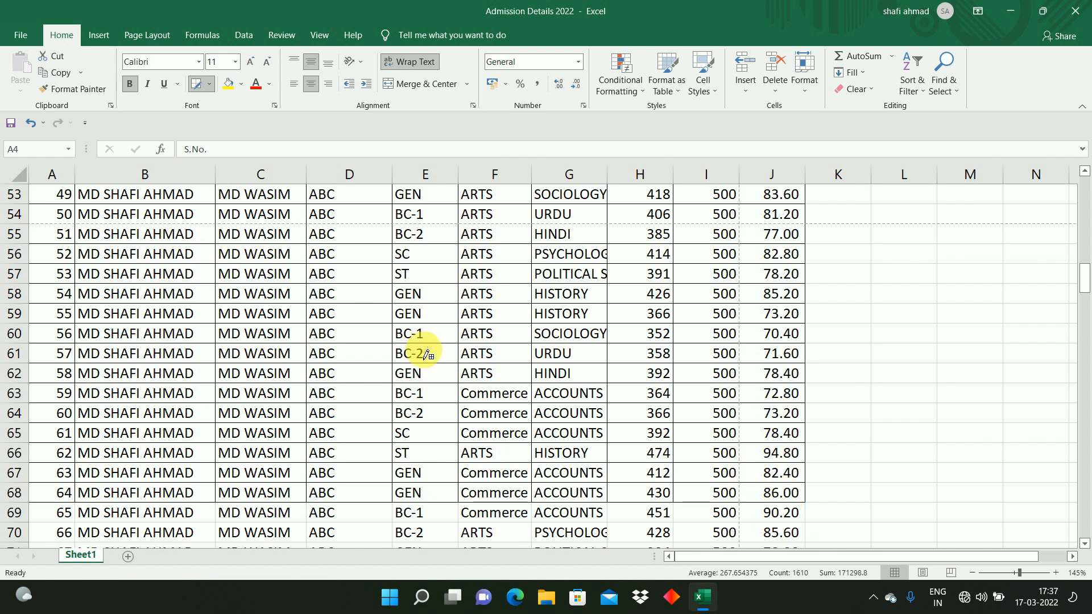
Step: Set the border line style to double line and draw a double-line grid over the whole table
click(211, 87)
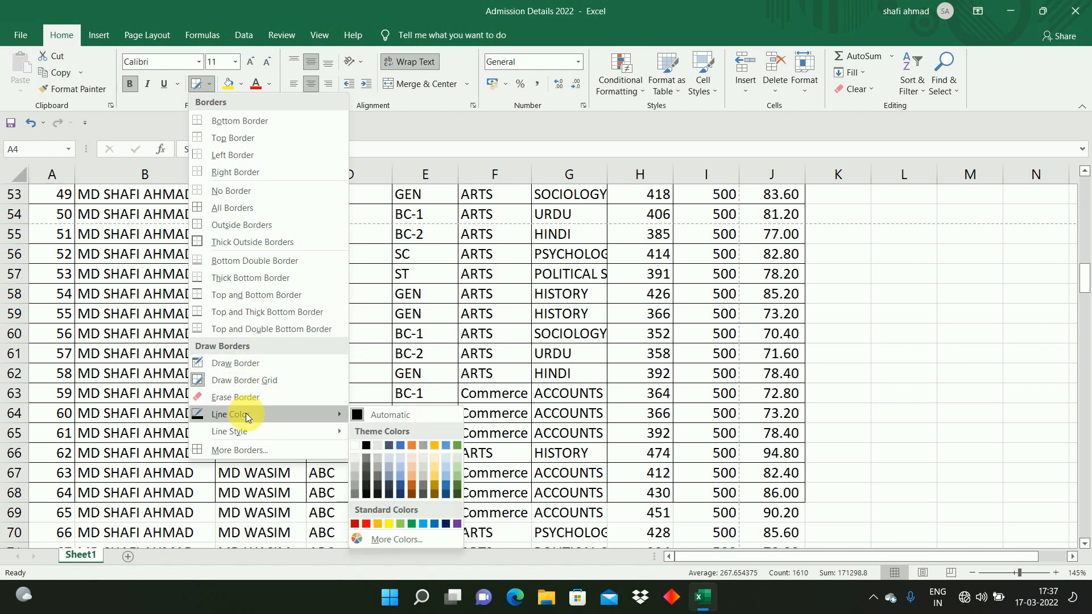
mouse_move(238, 432)
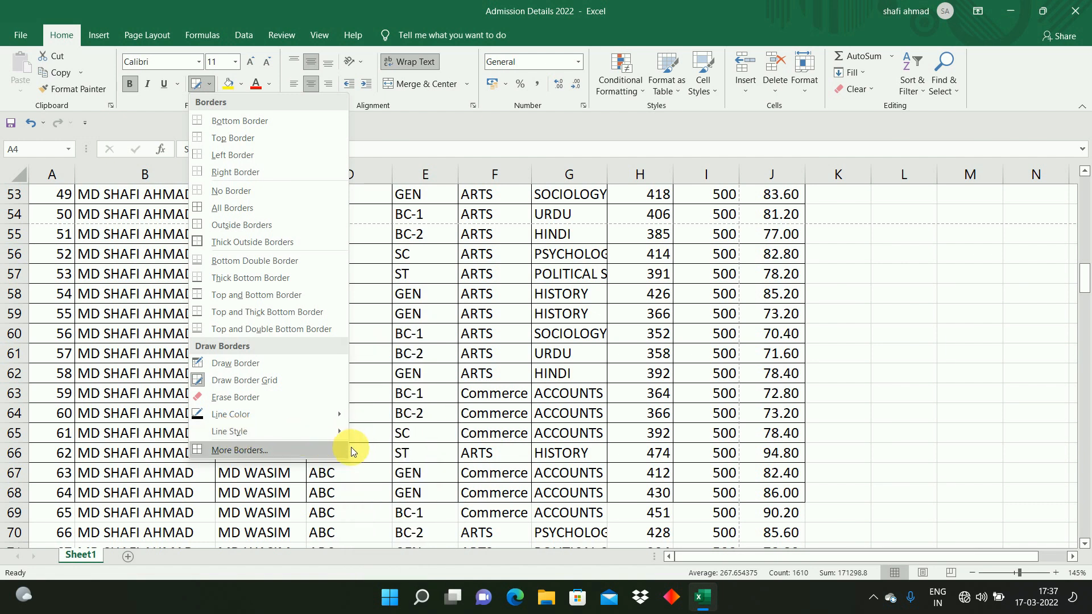
mouse_move(309, 432)
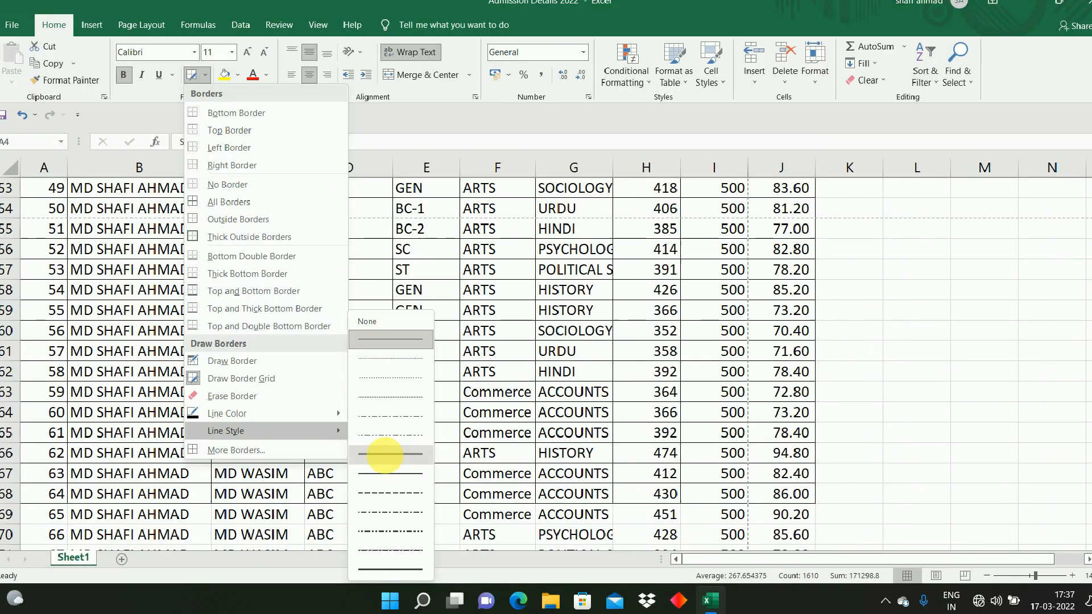
click(384, 455)
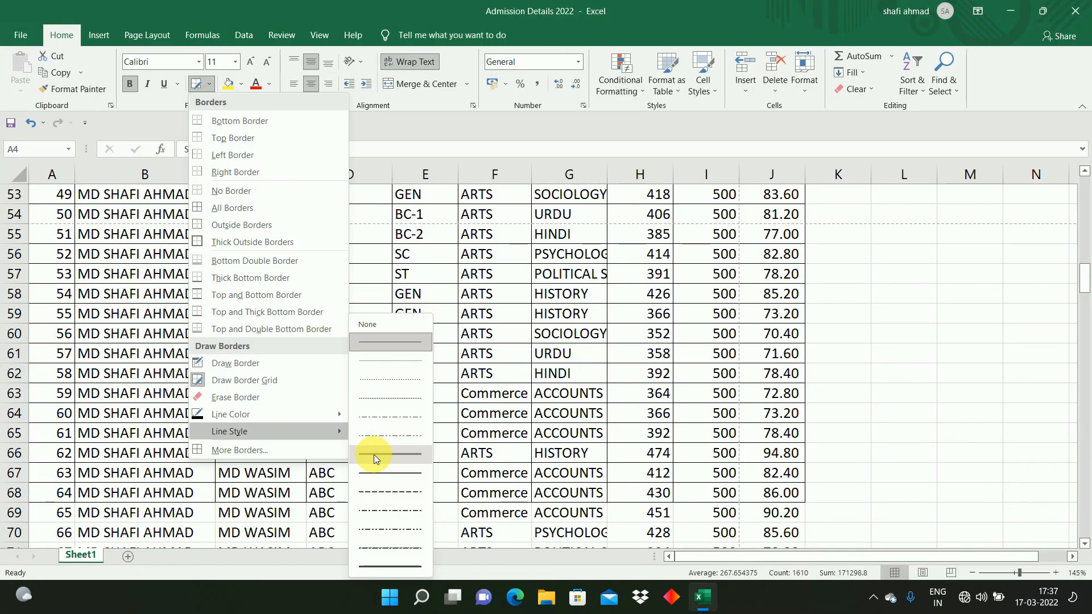
click(374, 455)
scroll(721, 348, up, 17)
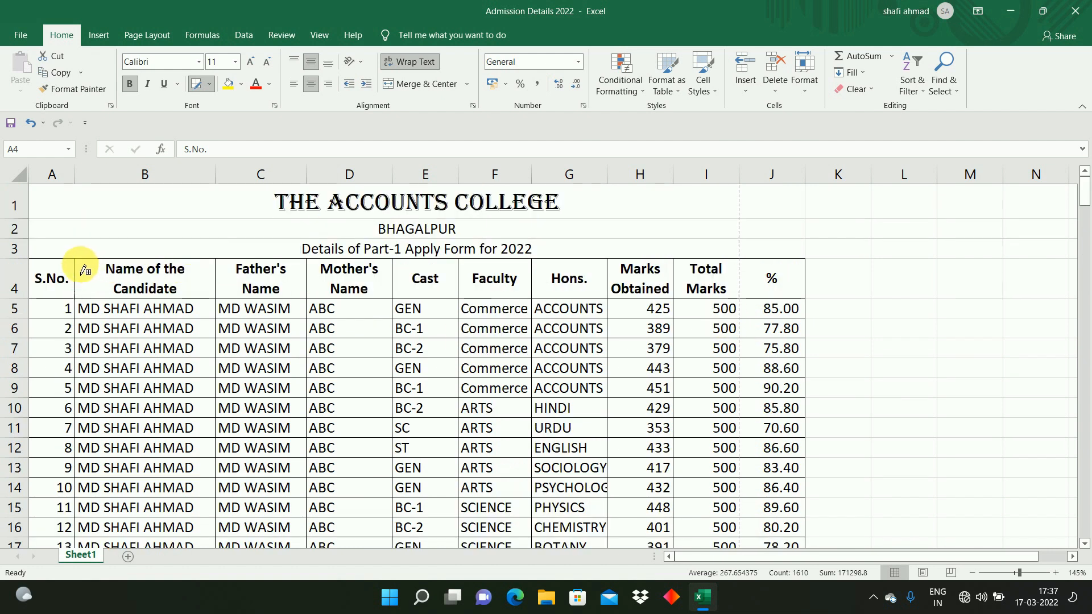
mouse_move(57, 267)
mouse_down()
mouse_move(504, 356)
mouse_move(694, 414)
mouse_move(759, 477)
mouse_move(758, 612)
mouse_move(724, 448)
mouse_move(724, 118)
mouse_move(723, 228)
mouse_move(715, 215)
mouse_move(775, 273)
mouse_move(768, 495)
mouse_up()
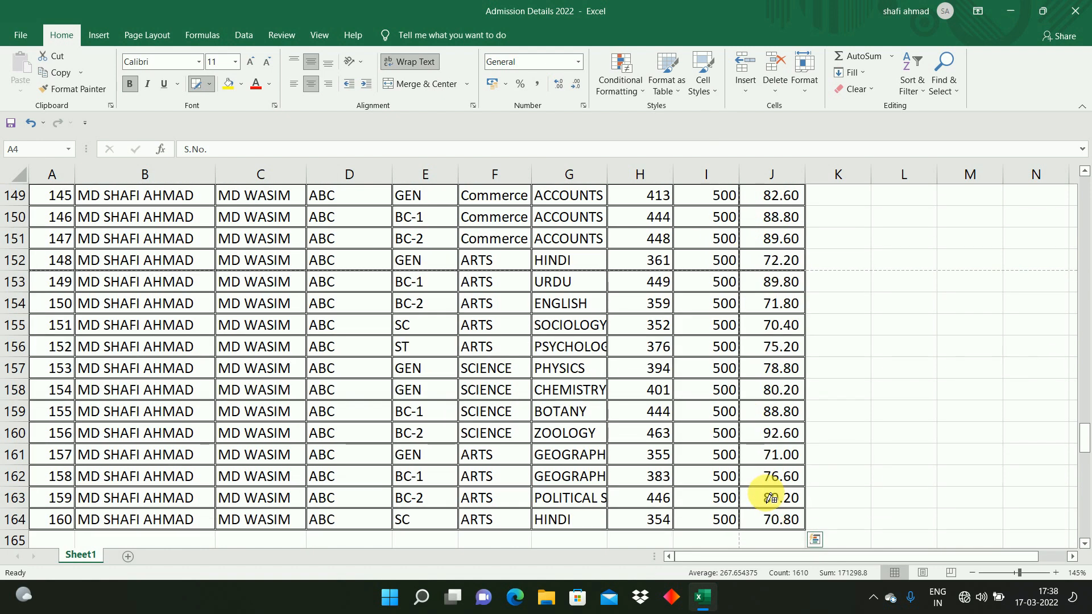
Step: Set the border line colour to red and draw a red grid over rows 152 to 164 of the table
click(209, 84)
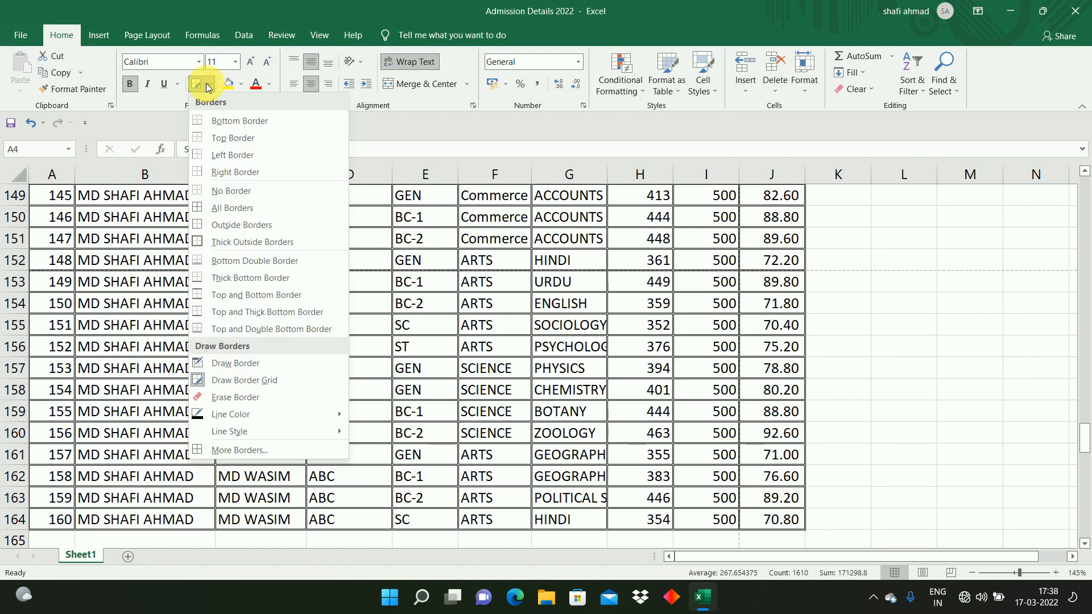
mouse_move(224, 414)
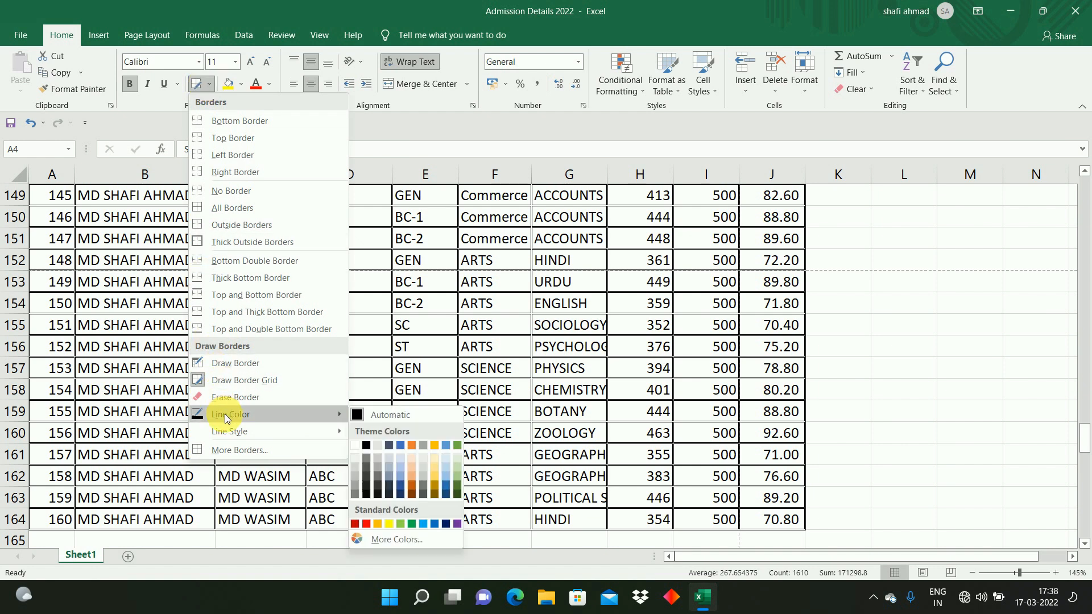
click(367, 524)
mouse_move(62, 268)
mouse_down()
mouse_move(520, 410)
mouse_move(767, 518)
mouse_up()
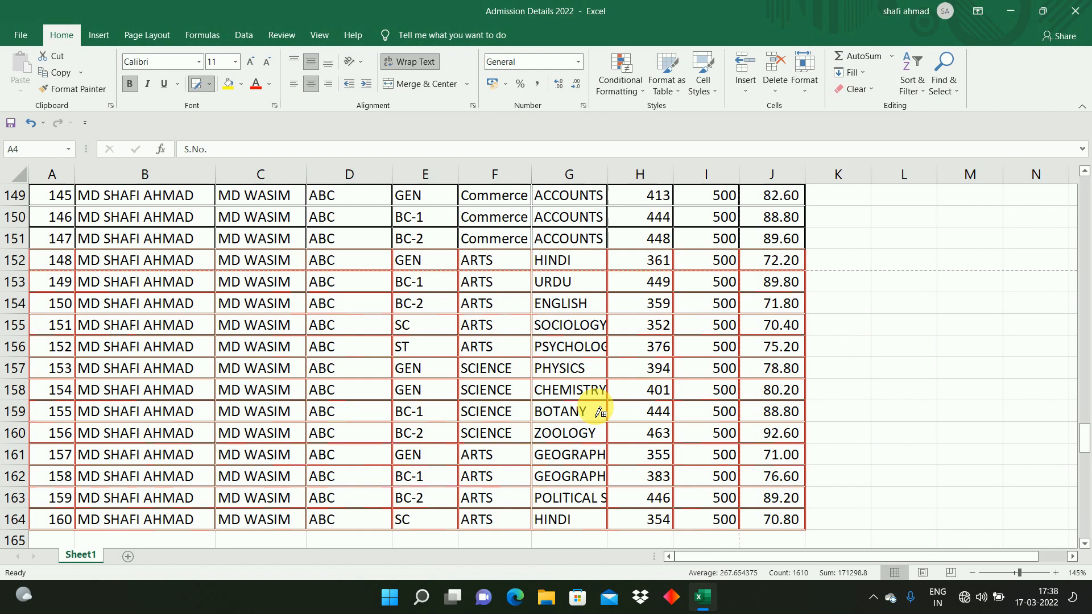
click(210, 85)
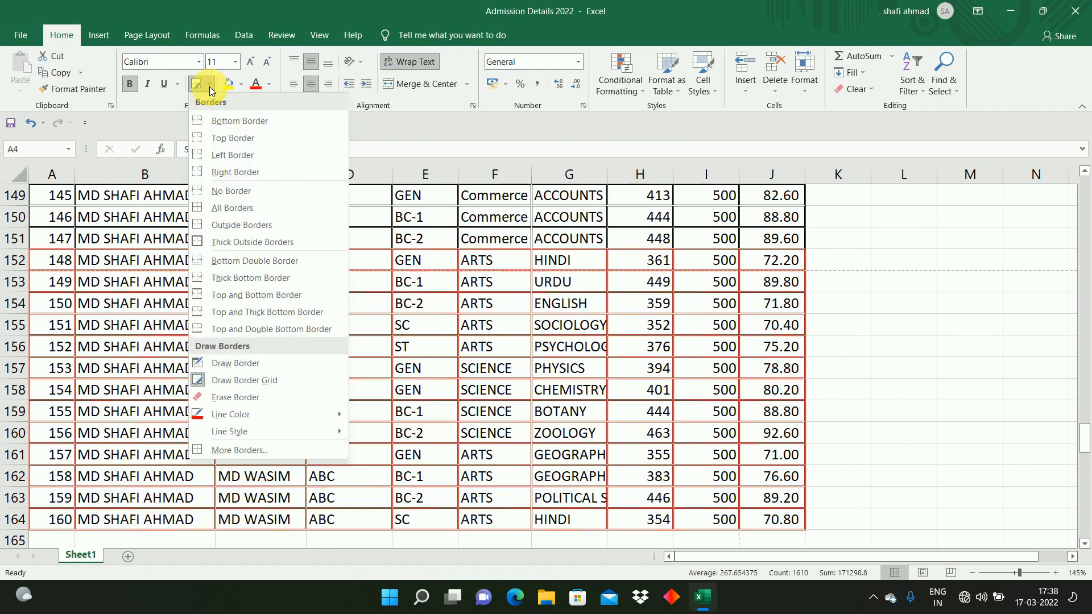
click(232, 364)
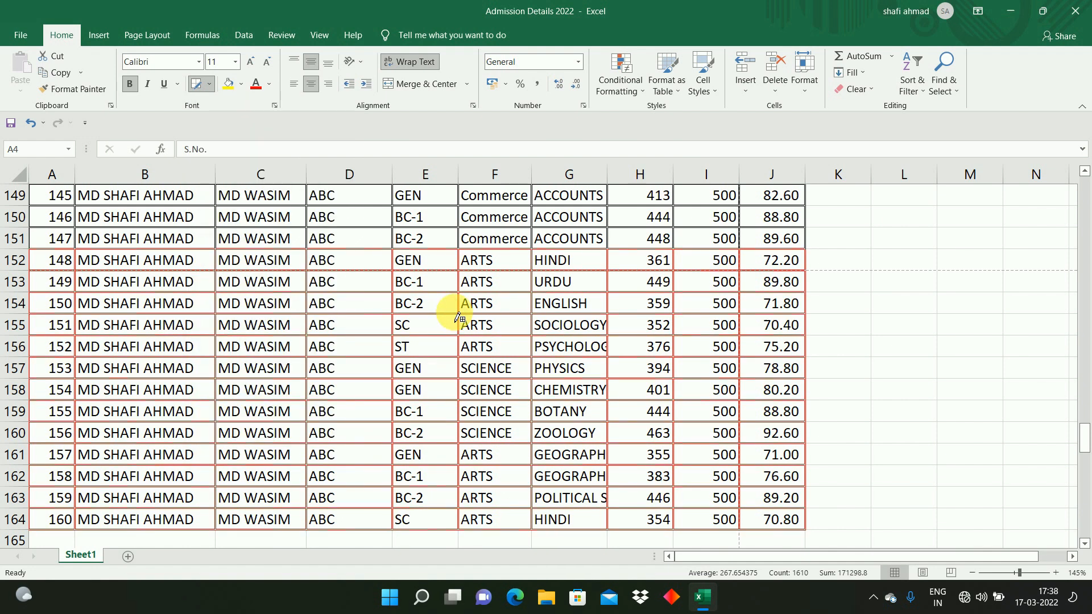
key(Escape)
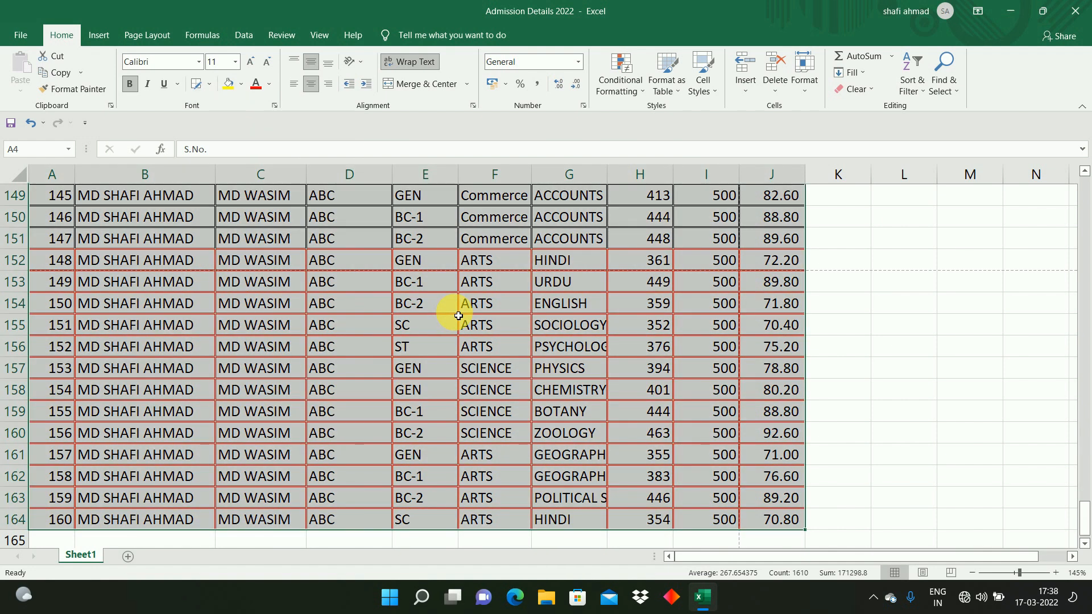
Step: Open the print preview of the worksheet and its Page Setup dialog
click(364, 323)
drag(1085, 517, 1084, 189)
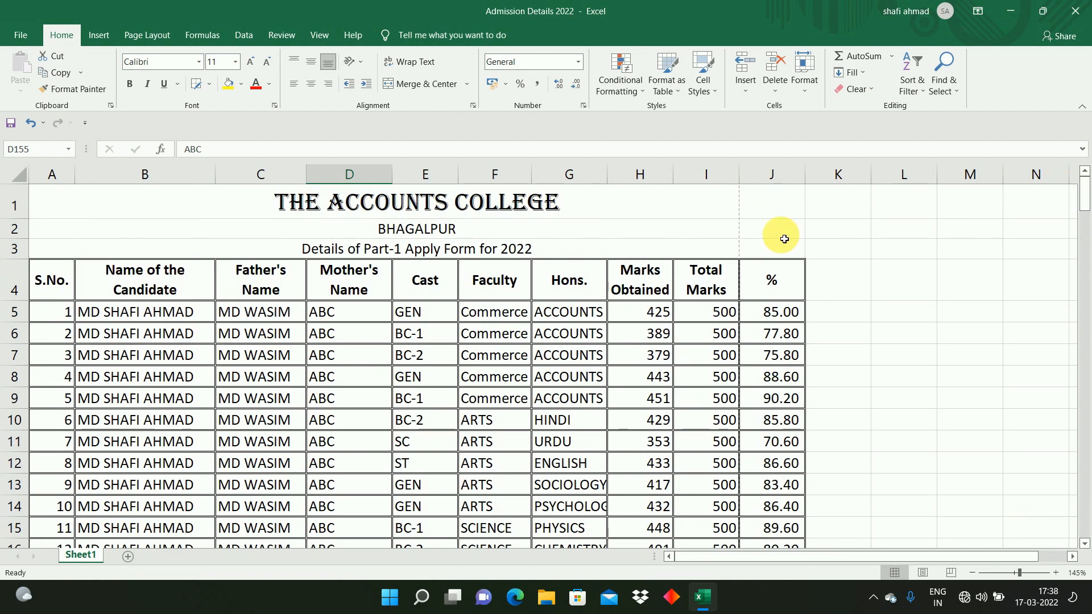
click(596, 348)
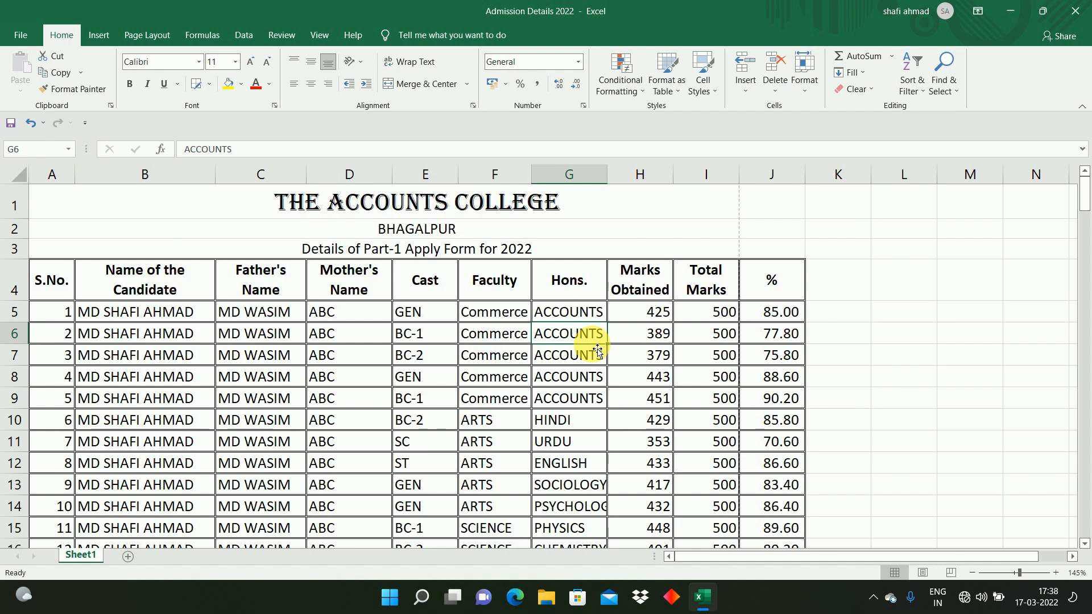
key(ctrl+p)
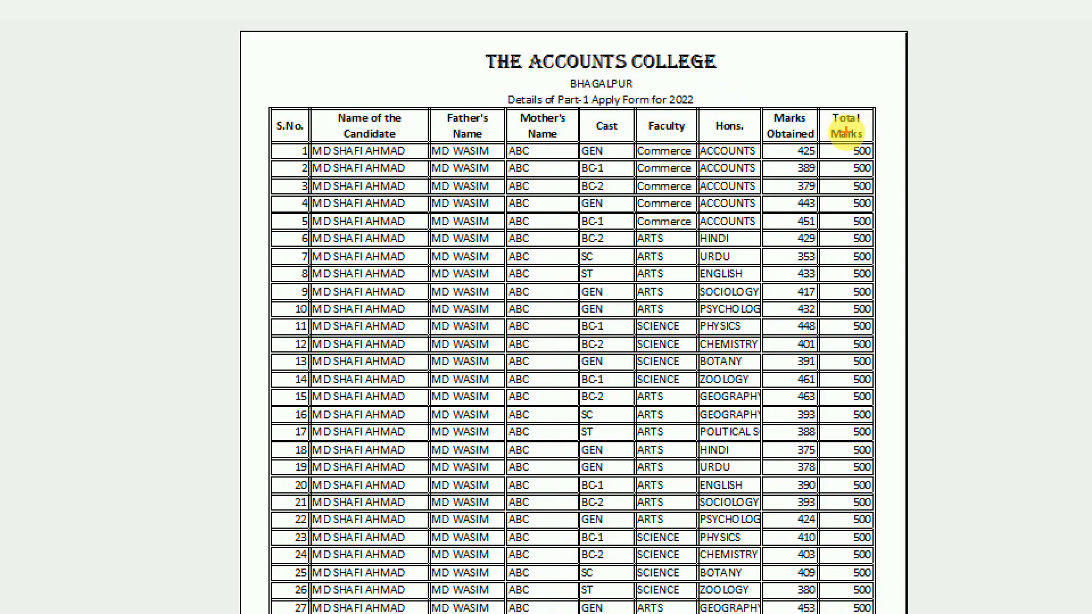
drag(825, 90, 951, 29)
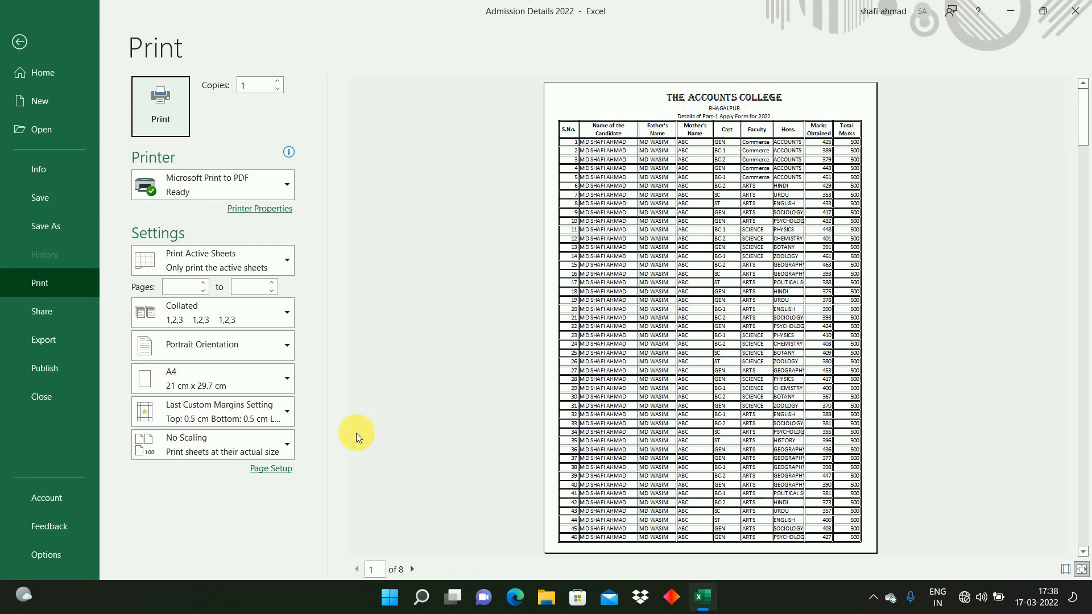
click(278, 470)
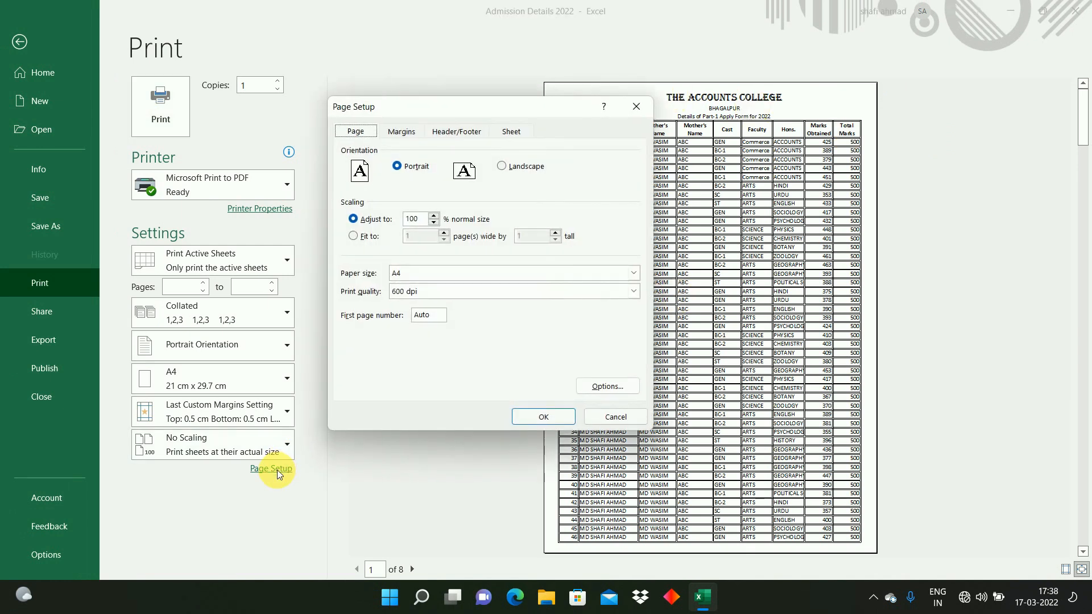
Step: In Page Setup, set the scaling to fit the sheet to 1 page wide by 1 tall and preview it
click(403, 133)
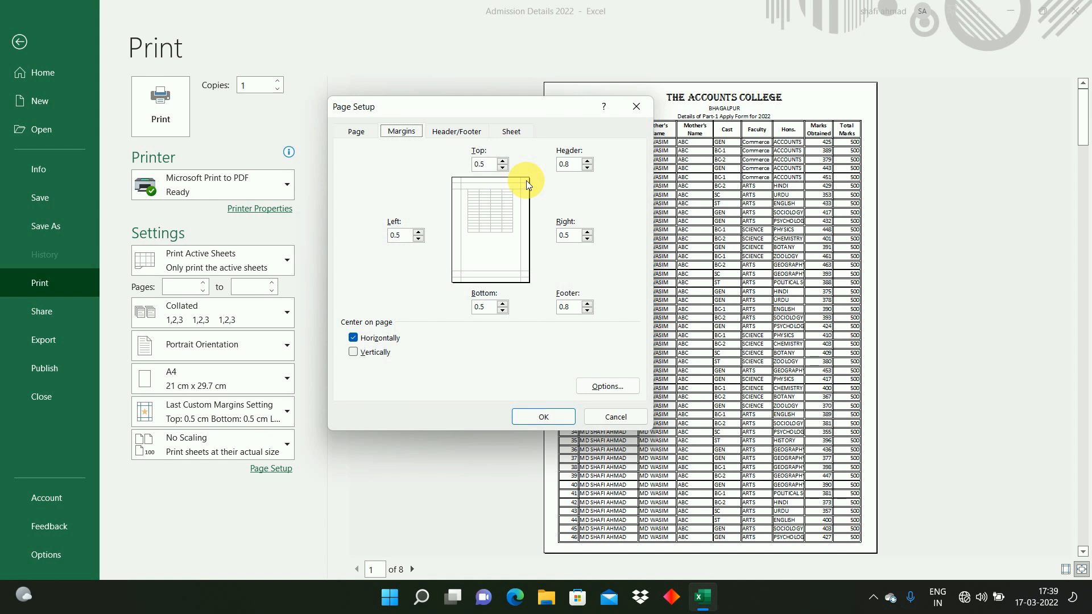
click(355, 132)
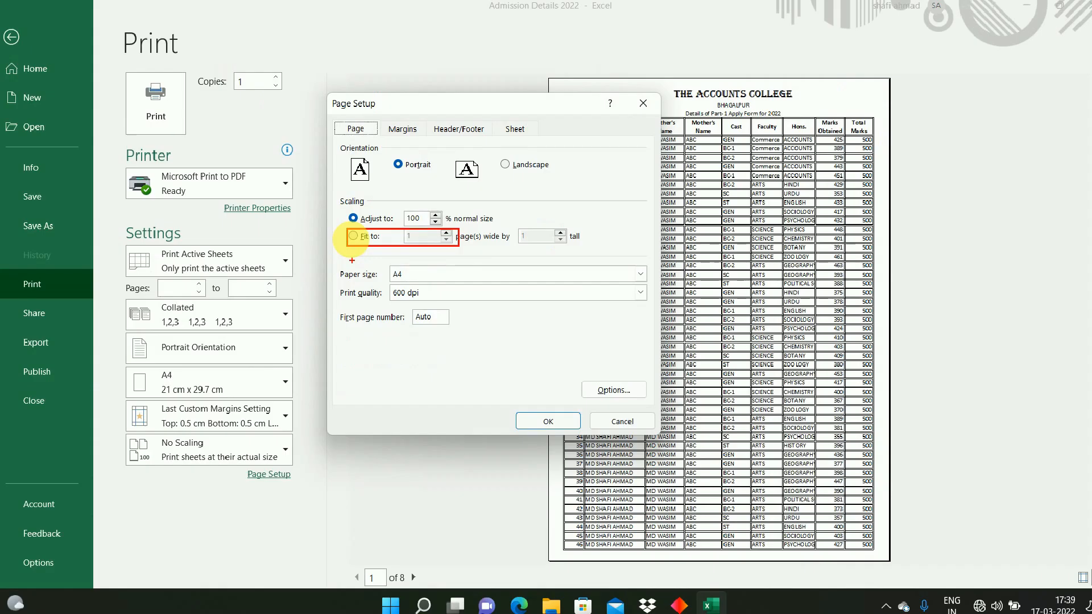
click(354, 231)
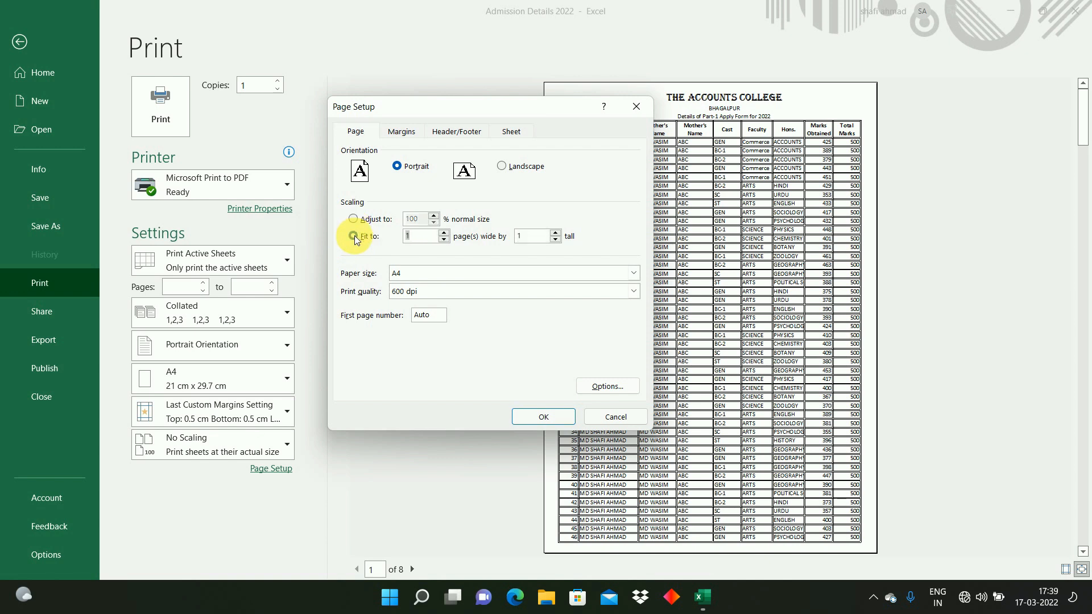
click(544, 420)
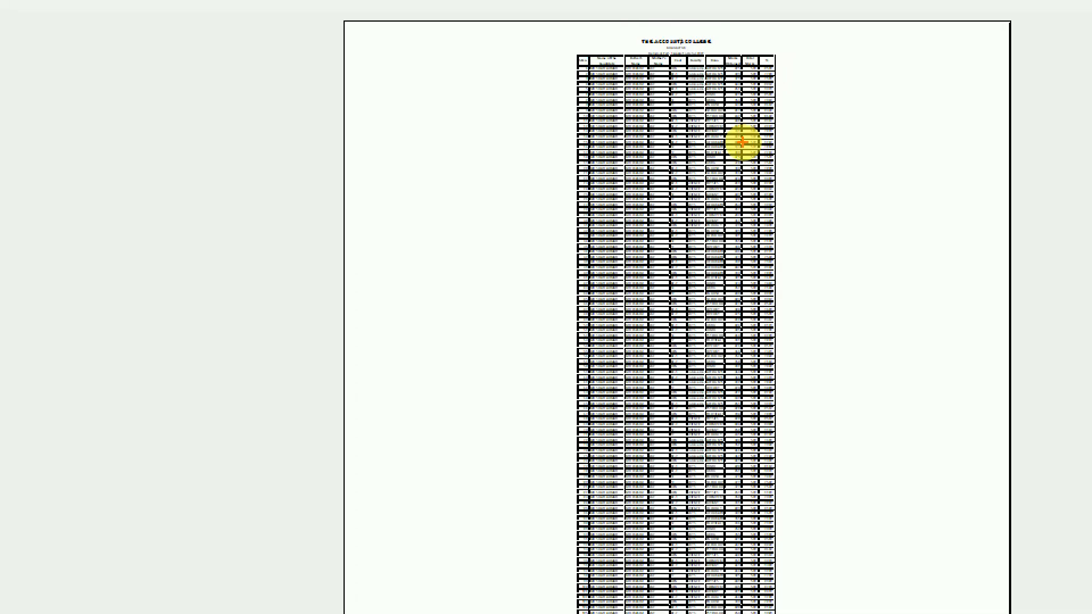
drag(552, 33, 804, 613)
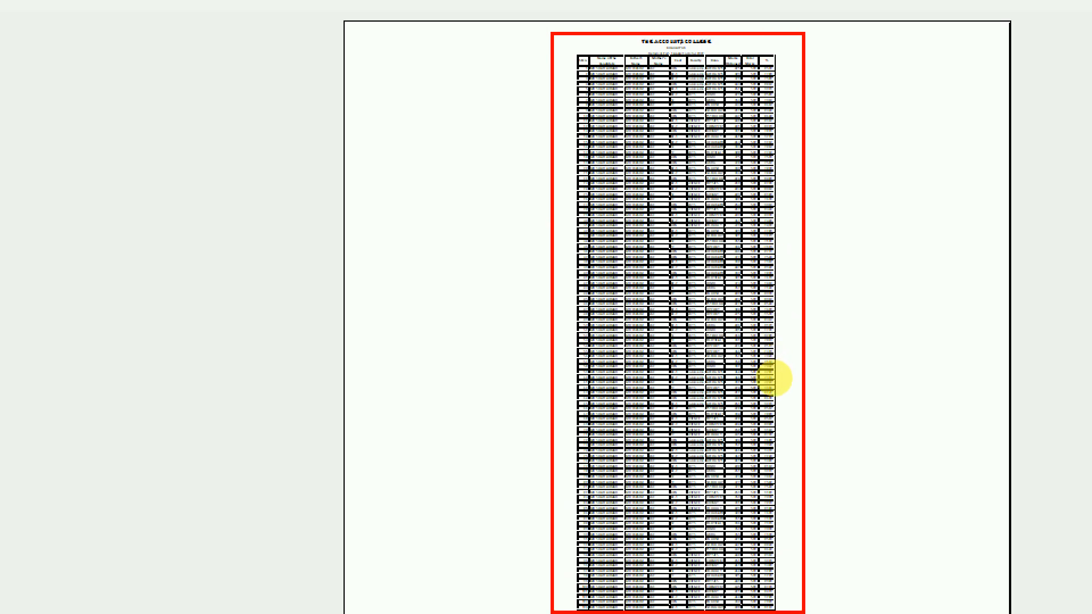
key(Escape)
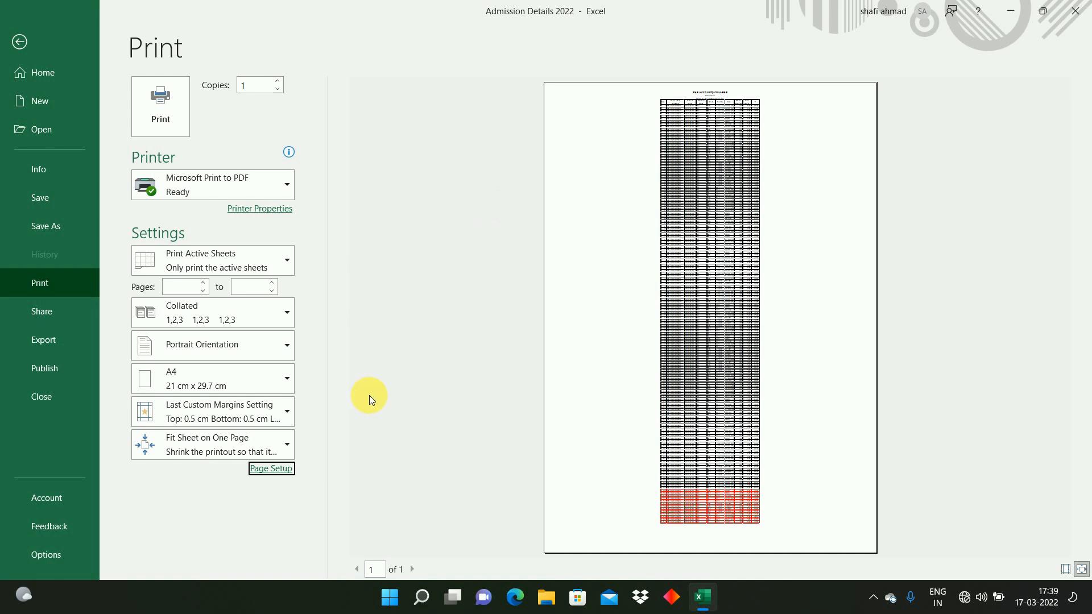
Step: Return to the sheet's last rows, then reset the print scaling to 100% normal size in Page Setup
key(Escape)
click(72, 391)
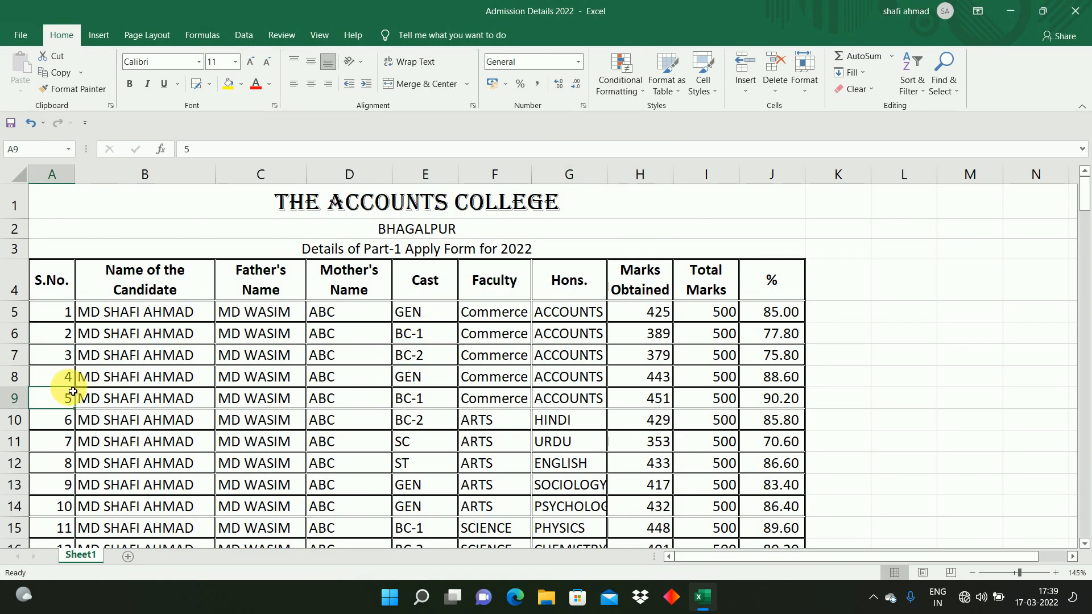
key(ctrl+Down)
key(Down)
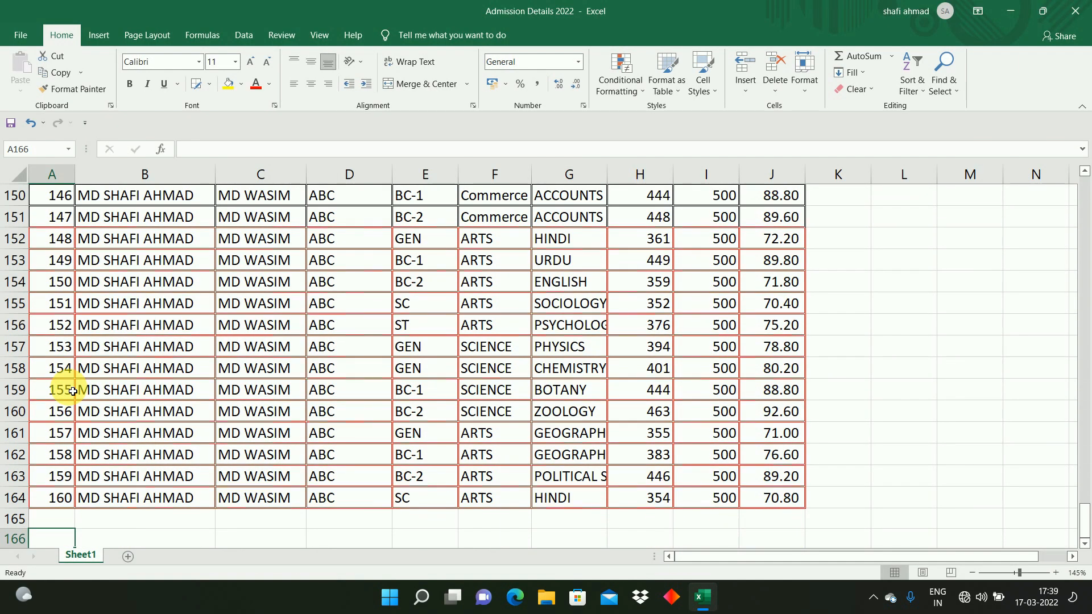
key(Up)
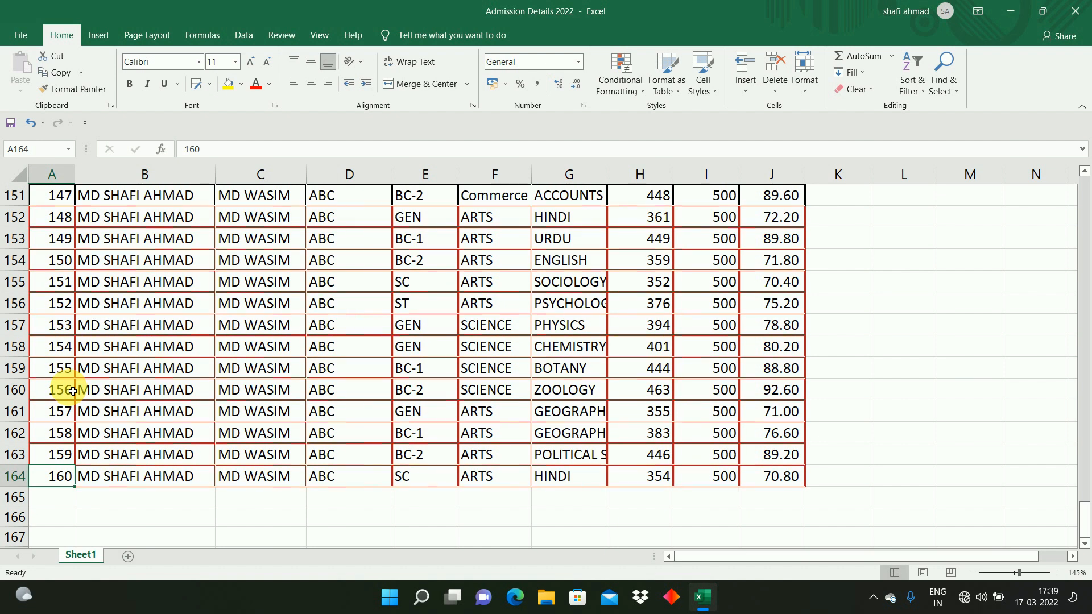
click(141, 254)
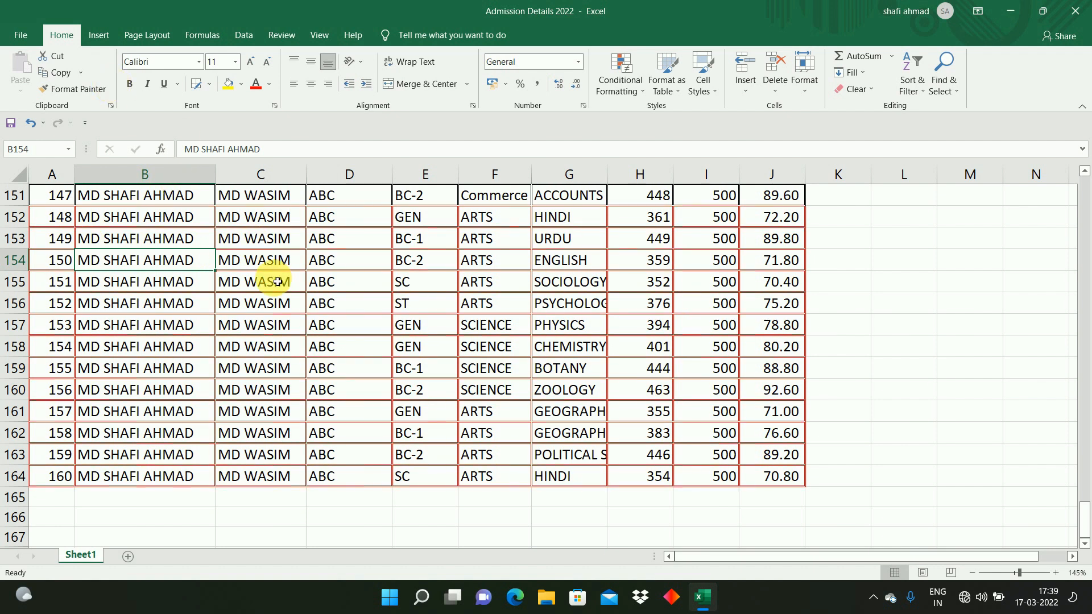
key(ctrl+p)
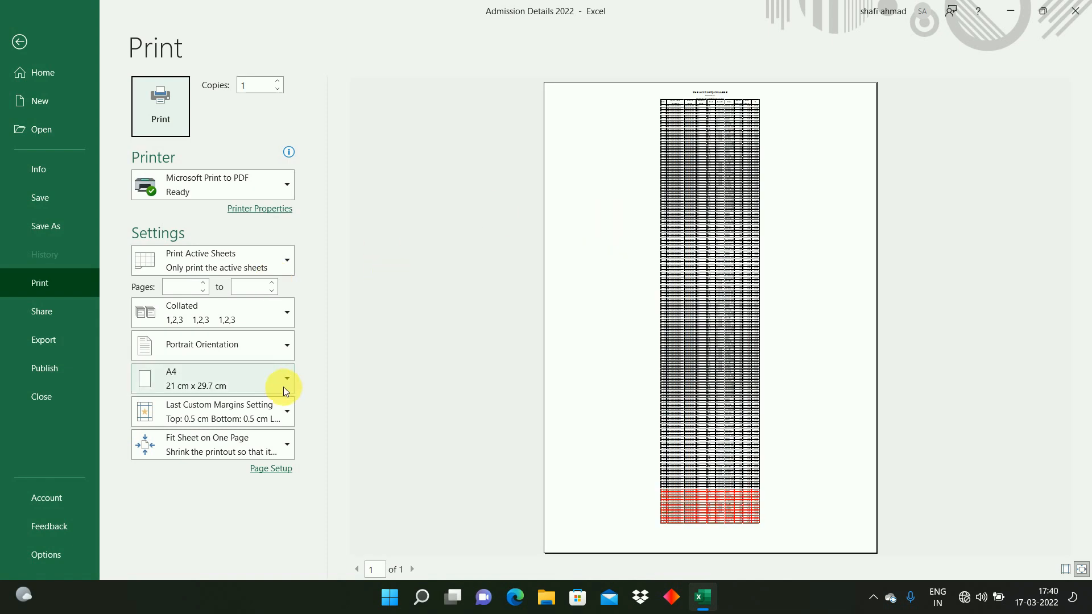
click(273, 468)
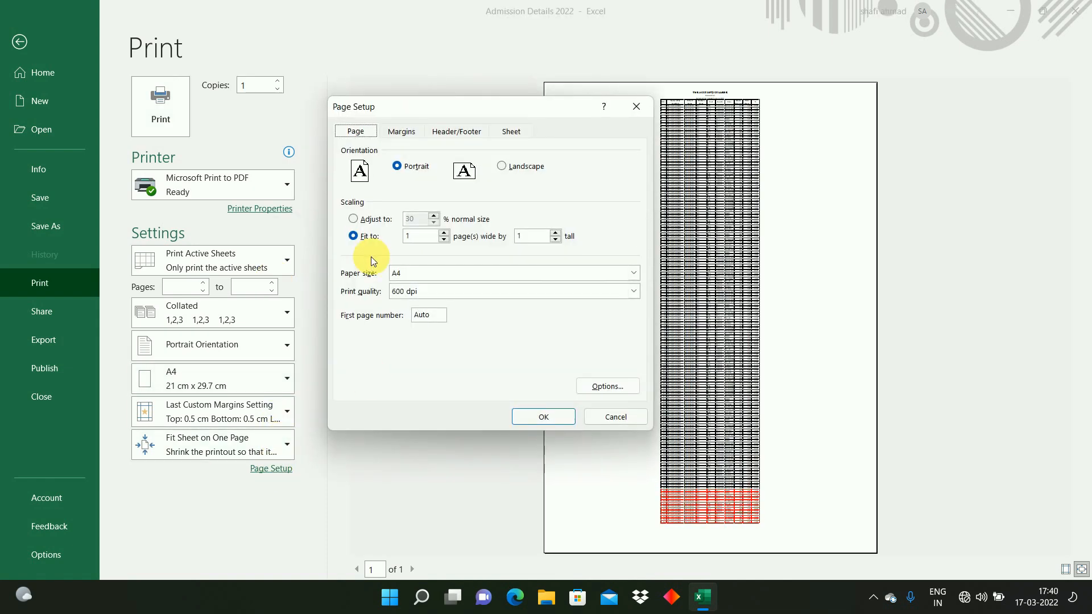
click(364, 220)
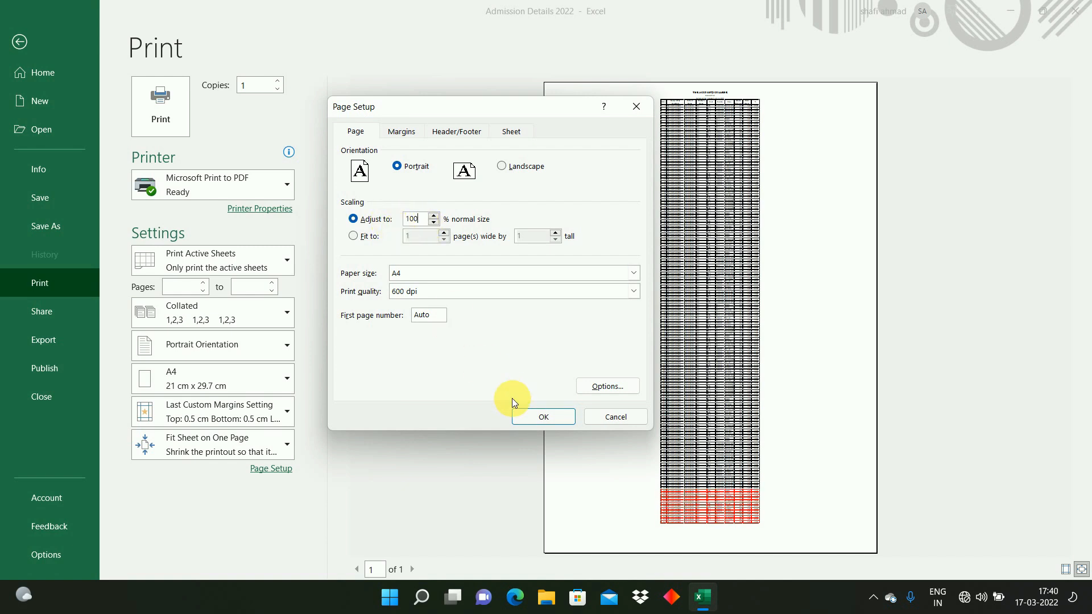
click(531, 419)
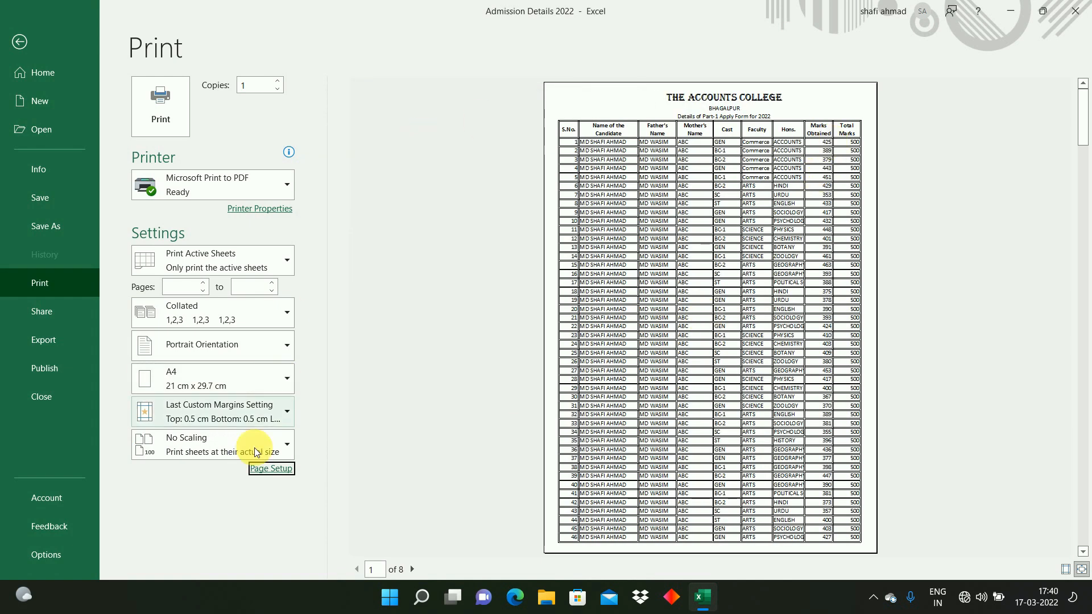
key(Escape)
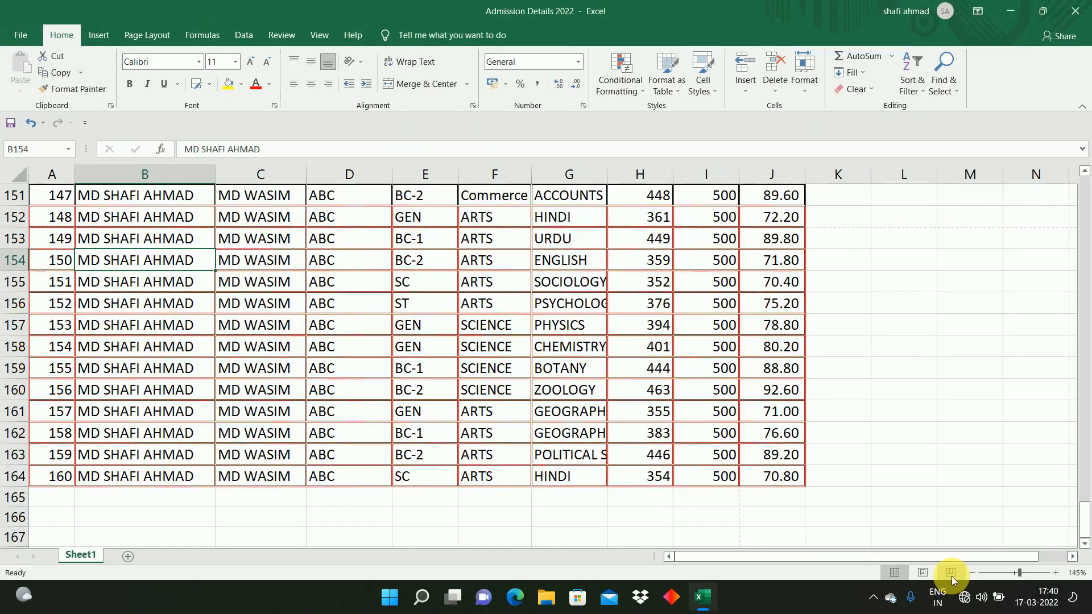
Step: Switch to Page Break Preview and examine the page breaks around rows 142 to 160 of the table
click(950, 532)
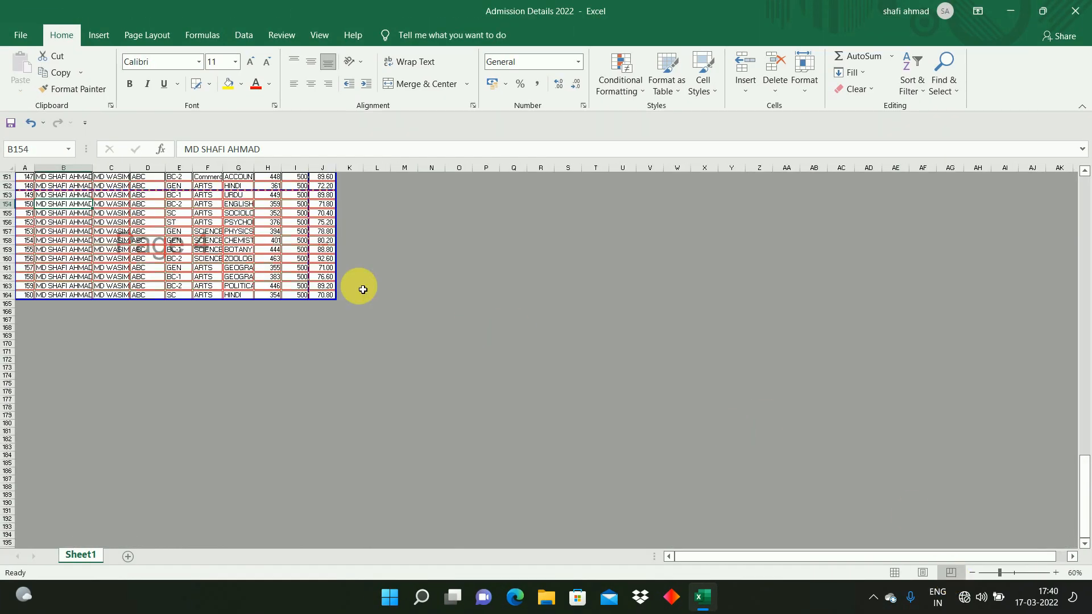
scroll(299, 268, up, 4)
scroll(307, 277, up, 5)
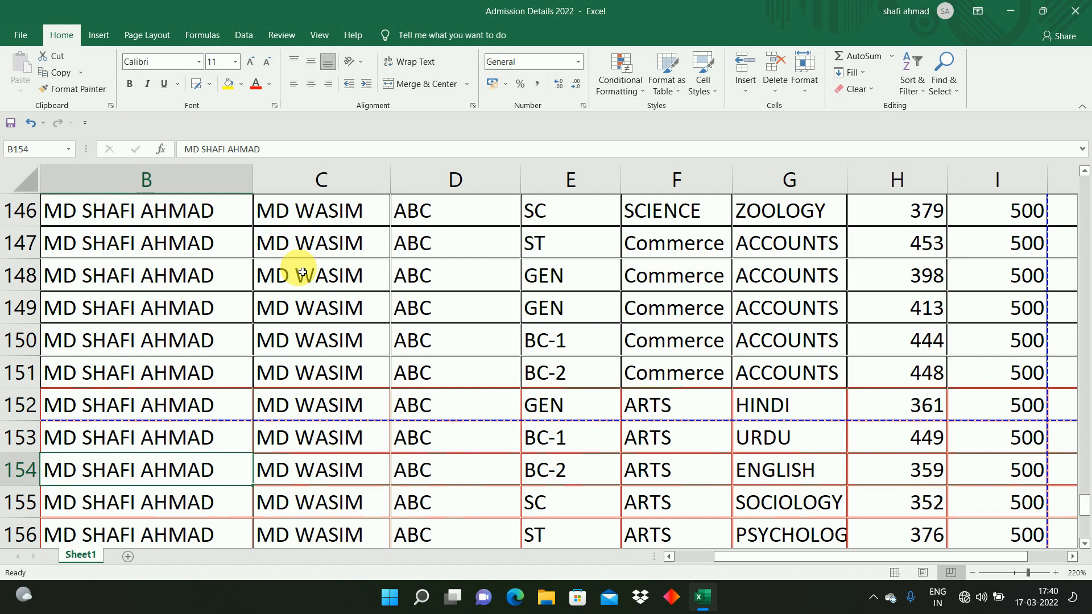
scroll(282, 309, down, 6)
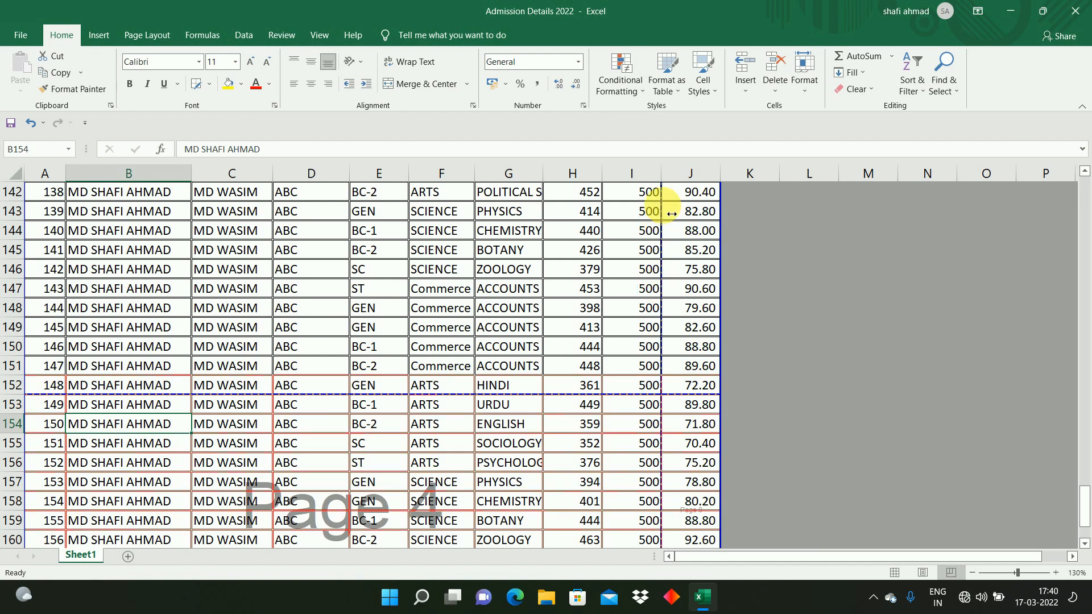
click(703, 310)
click(618, 292)
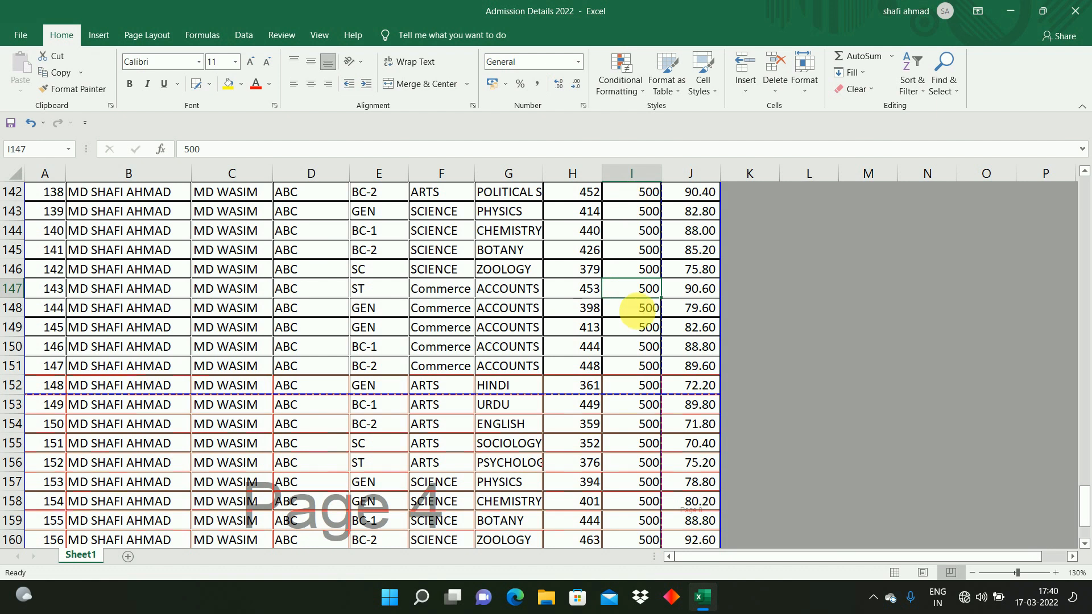
click(696, 307)
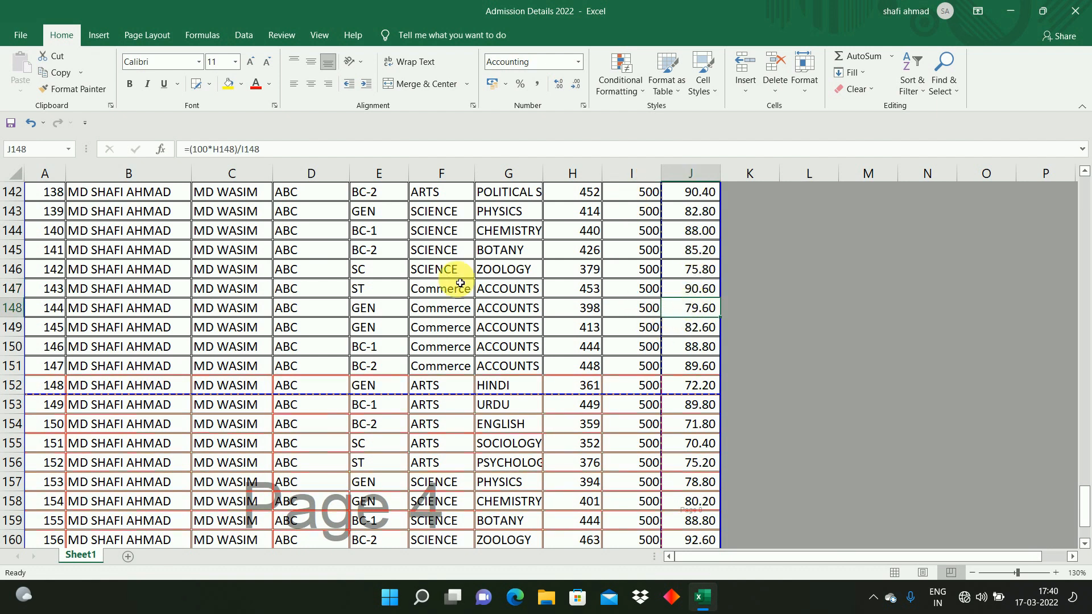
click(496, 292)
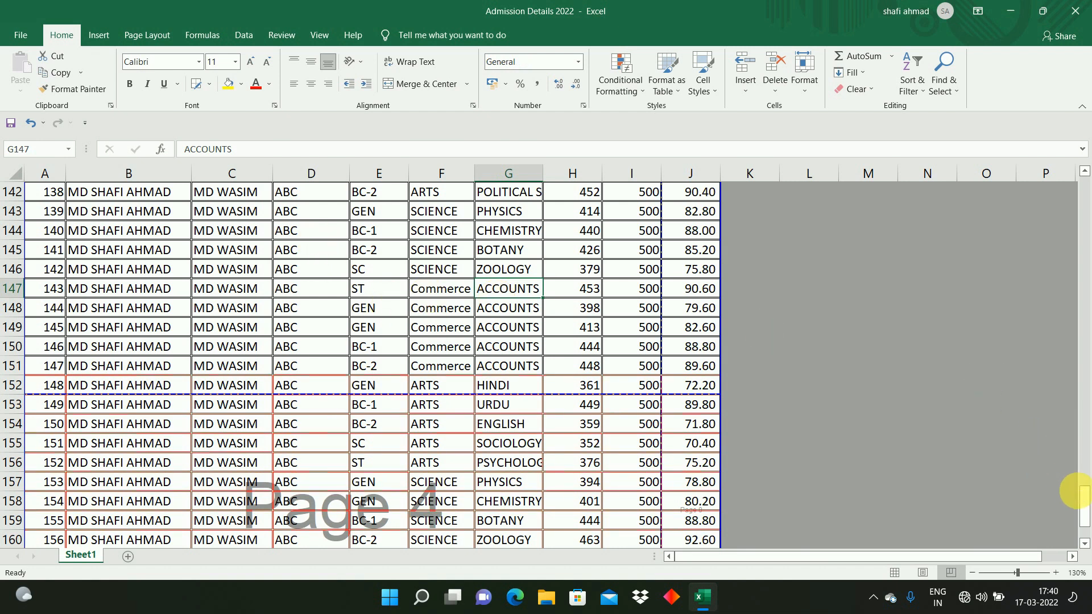
drag(1084, 501, 1085, 179)
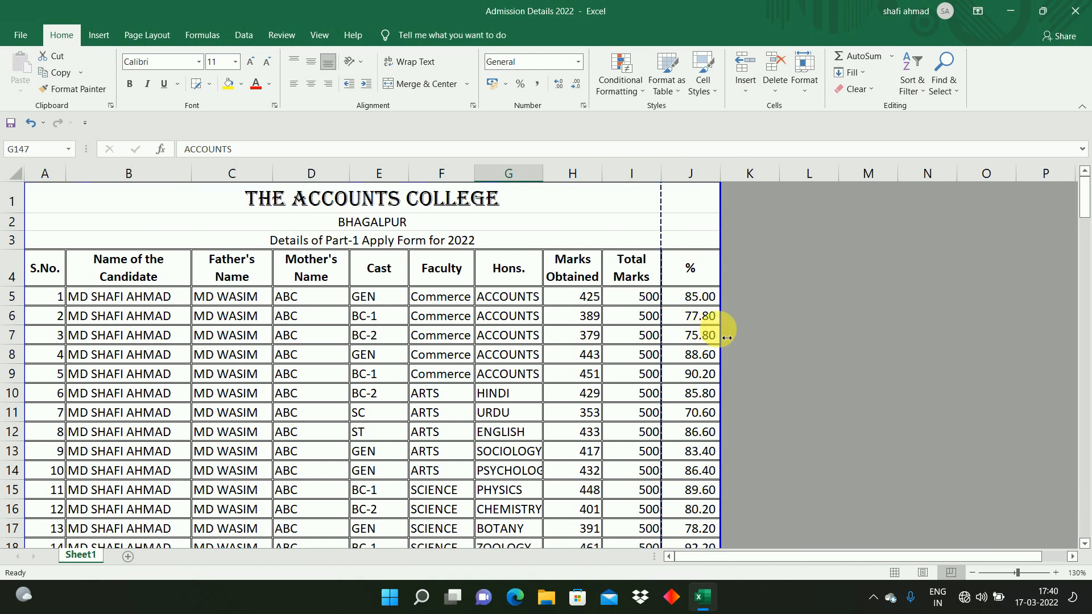
Step: Narrow the Cast column and autofit the Total Marks column so the table fits the page width
click(360, 298)
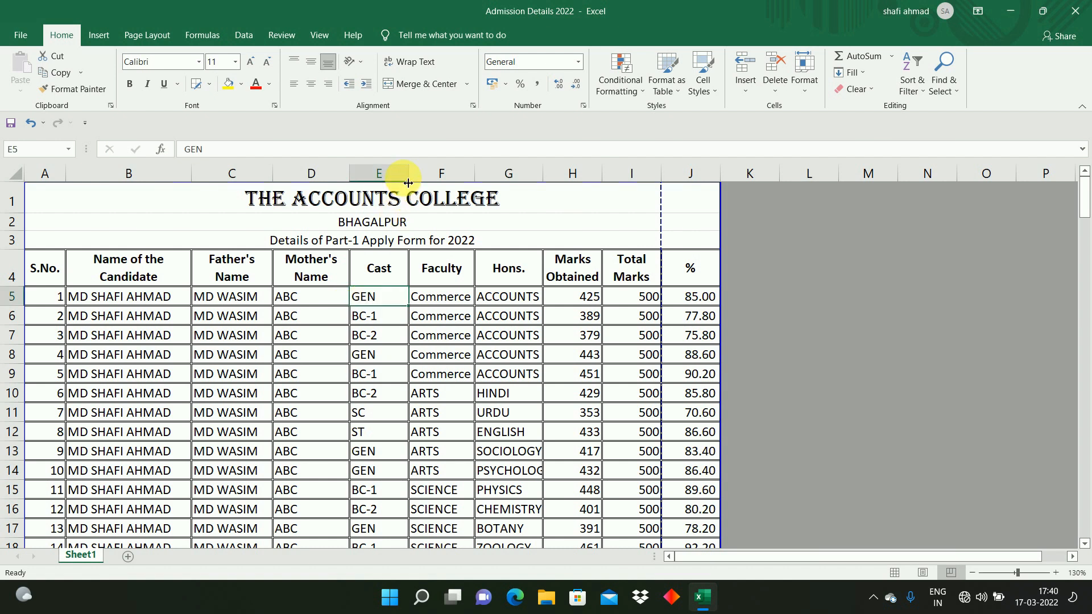
drag(409, 183, 382, 183)
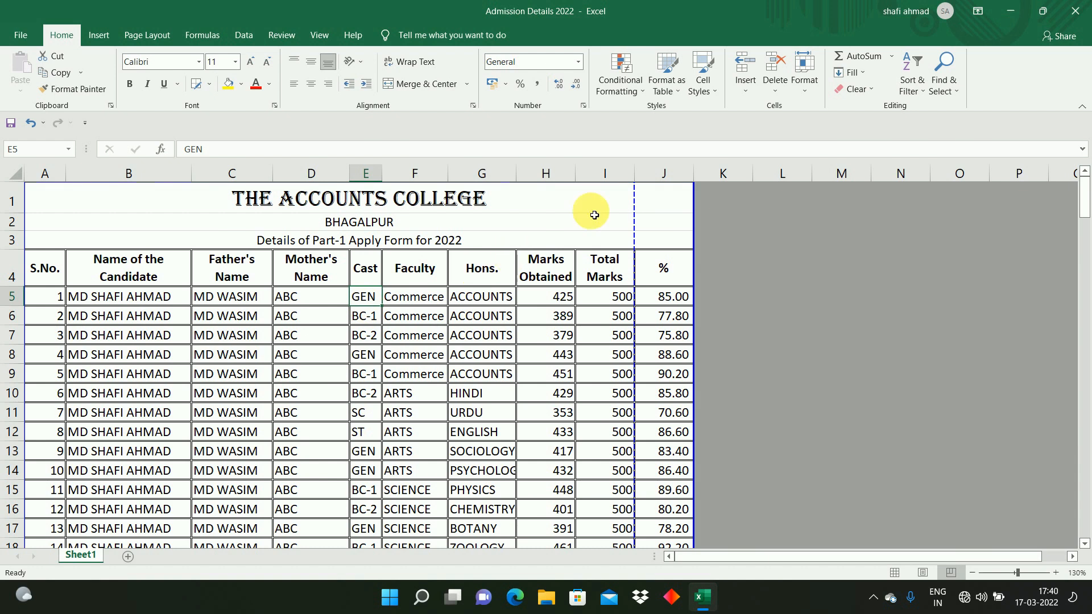
double_click(636, 173)
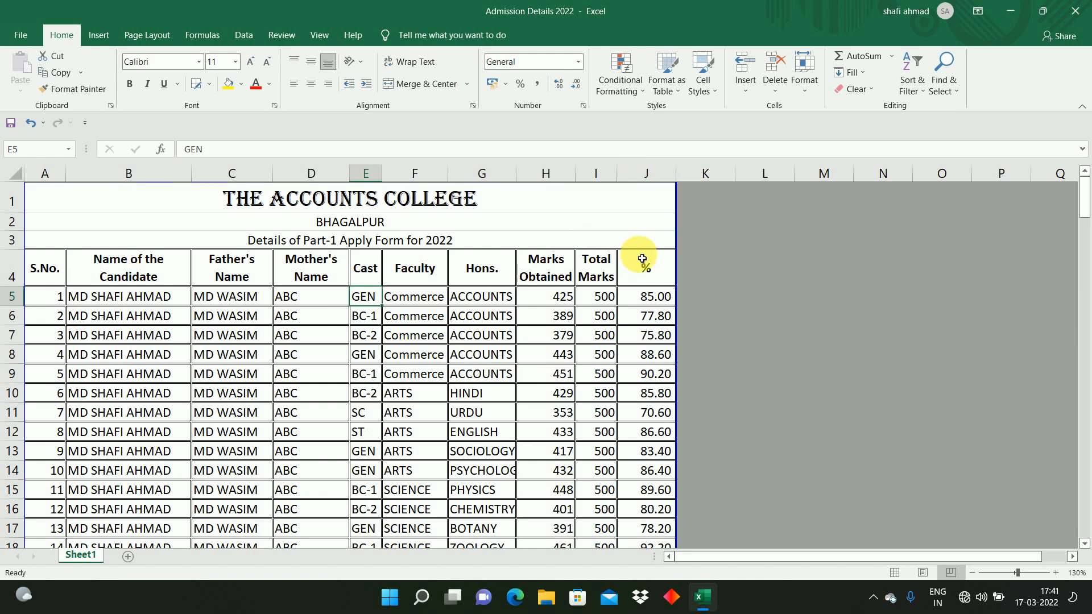
click(639, 313)
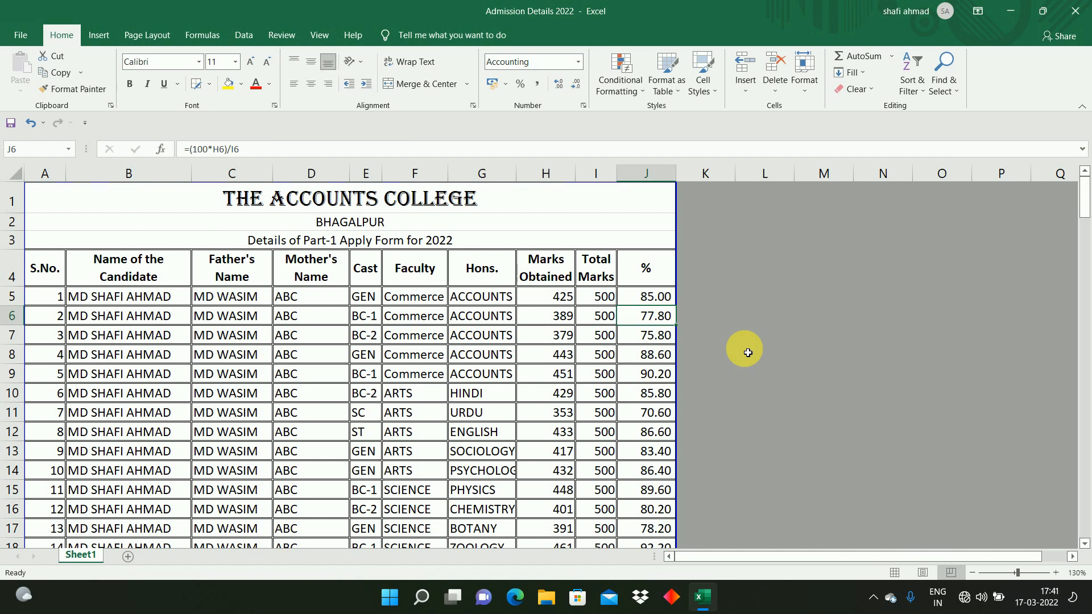
click(226, 300)
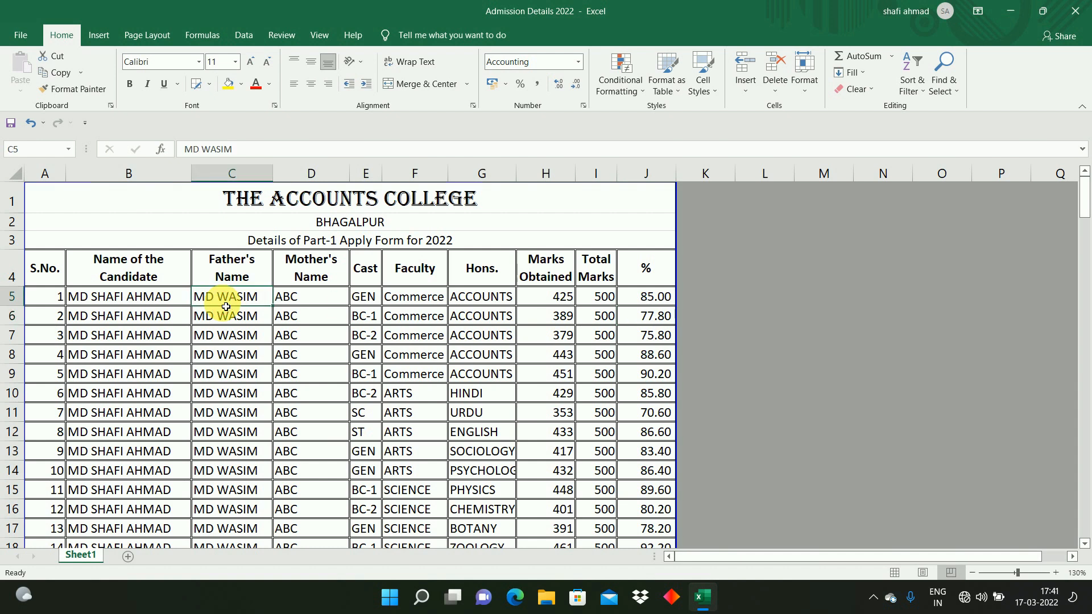
Step: Select columns A to J and center-align all the table's contents
click(48, 180)
drag(47, 180, 629, 215)
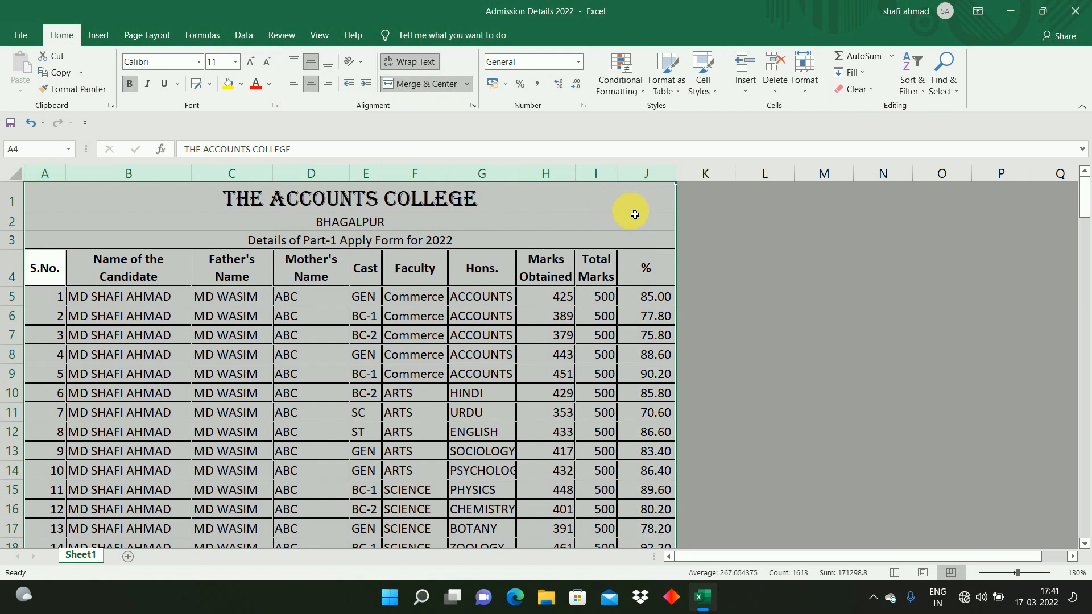
click(312, 90)
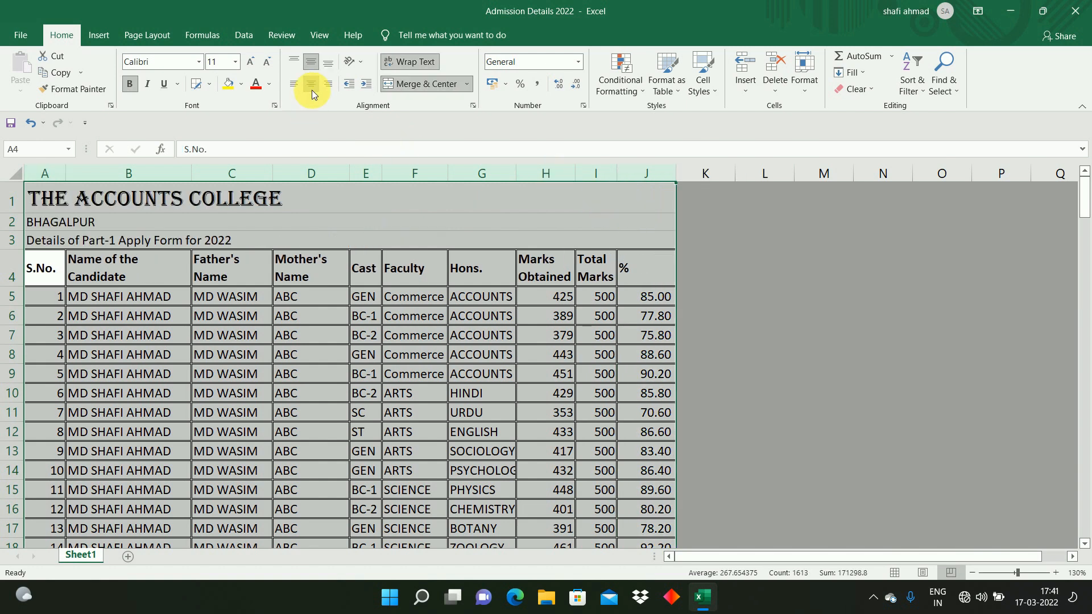
click(312, 90)
Step: Inspect various cells of the centered table, including percentage formulas and column headers
click(178, 358)
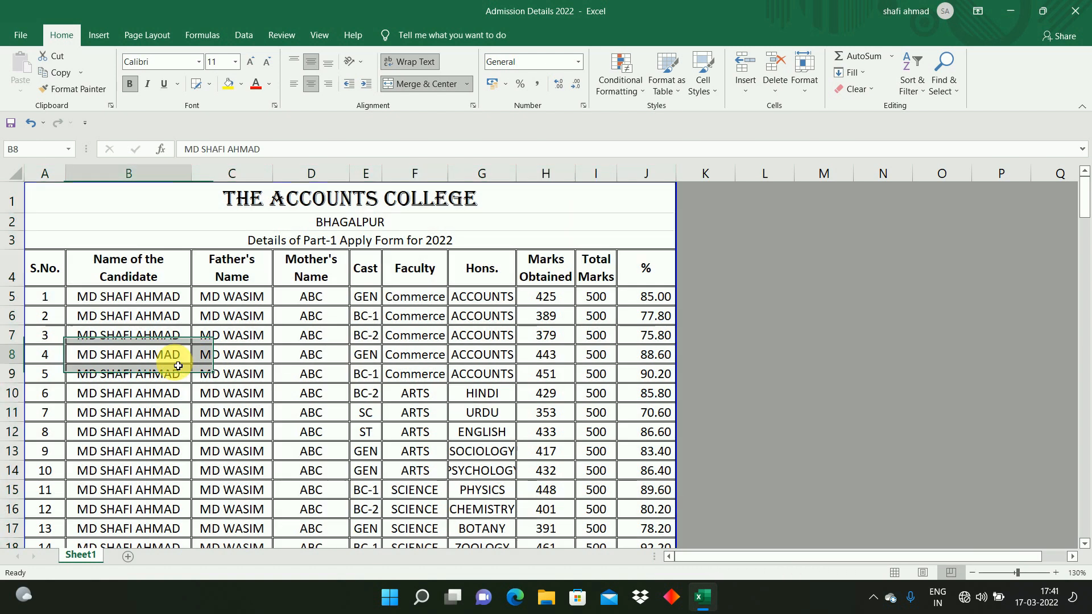
click(407, 368)
click(476, 373)
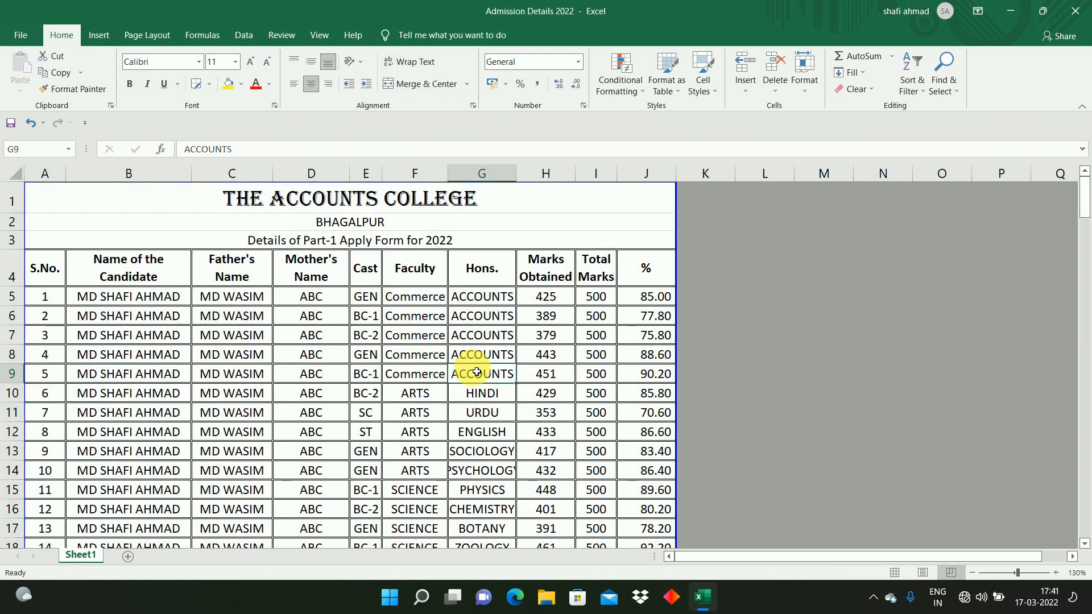
click(227, 375)
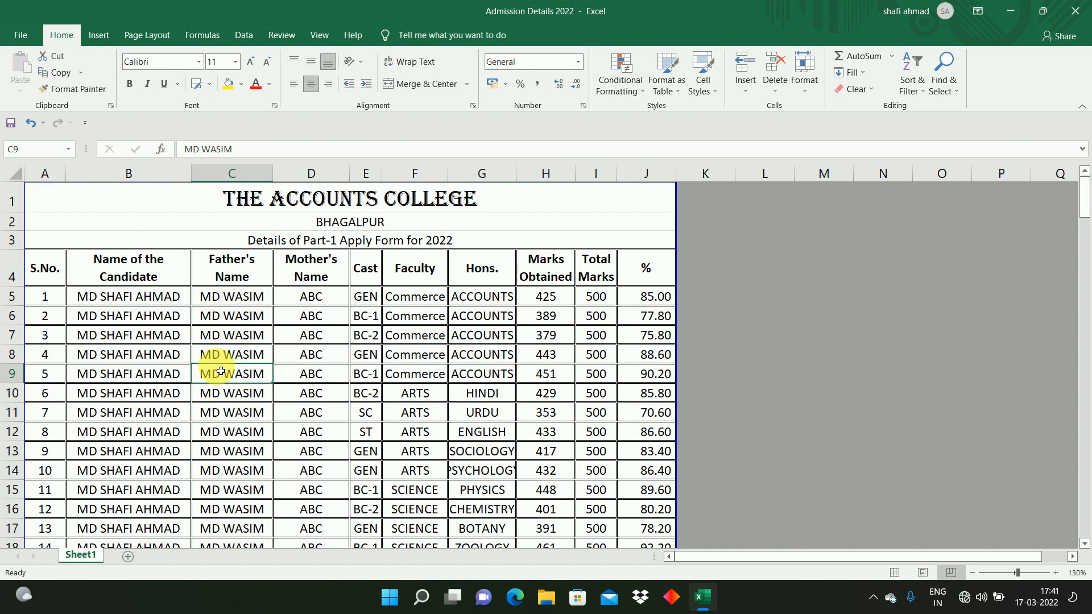
click(651, 402)
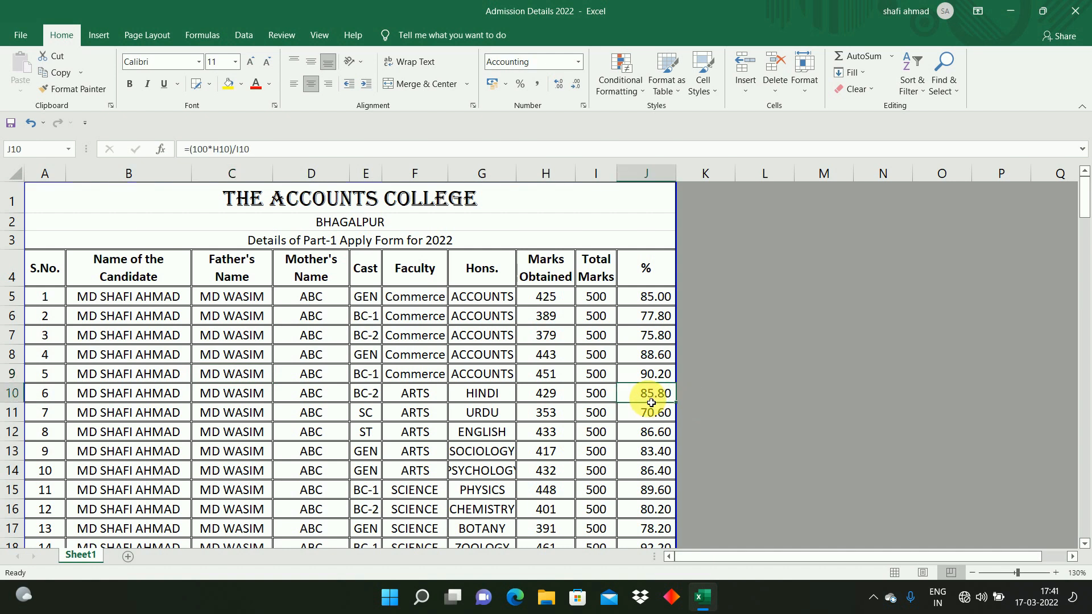
click(650, 357)
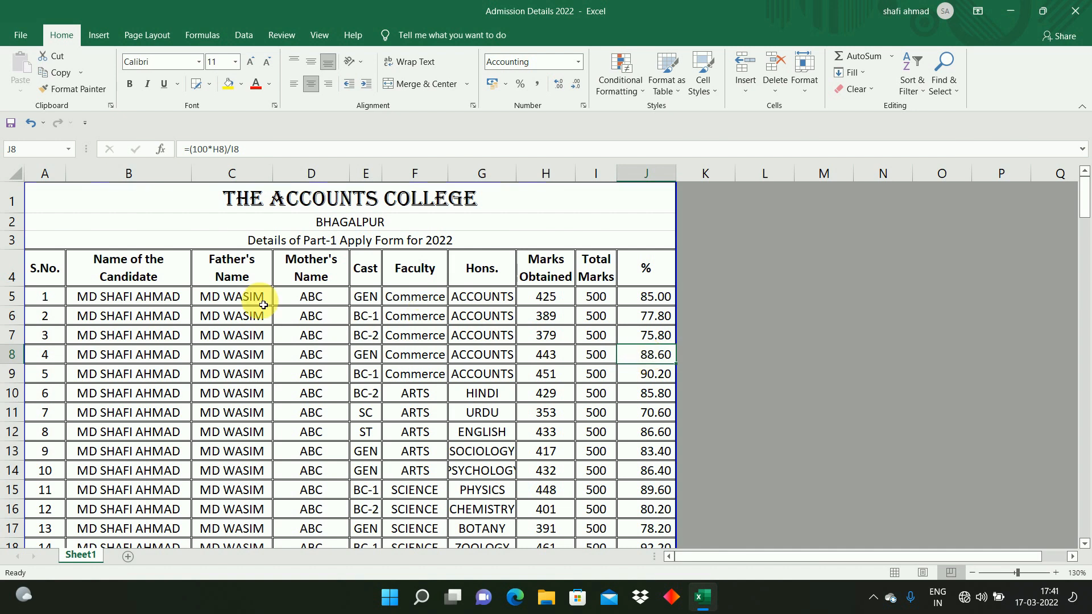
click(45, 268)
click(99, 274)
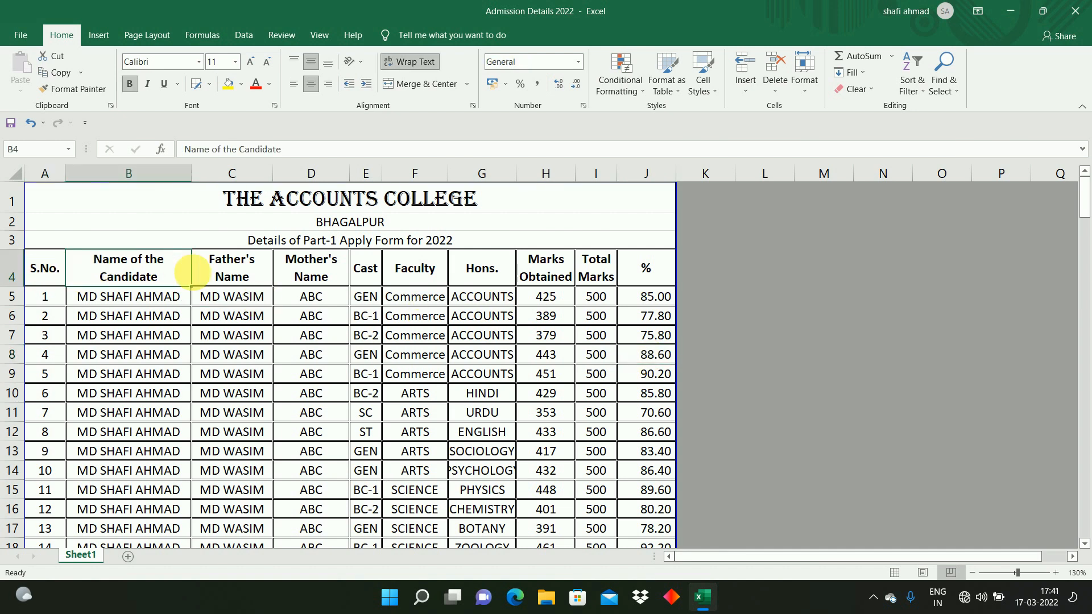
click(220, 277)
click(46, 277)
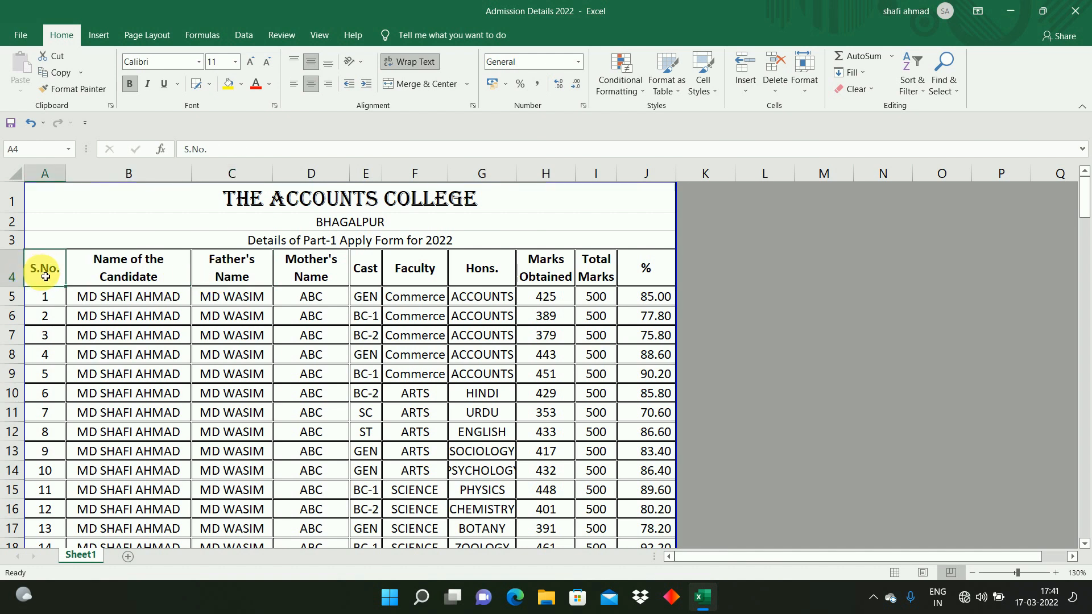
key(Down)
key(Down)
key(Down)
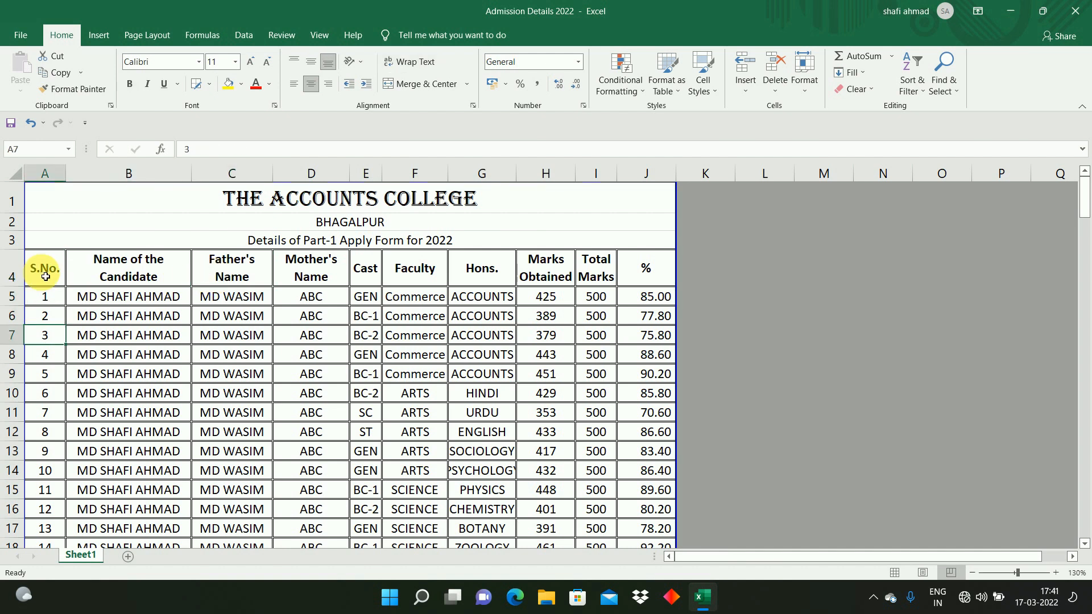
Step: Open the print preview and page through the printout to page 3
key(ctrl+p)
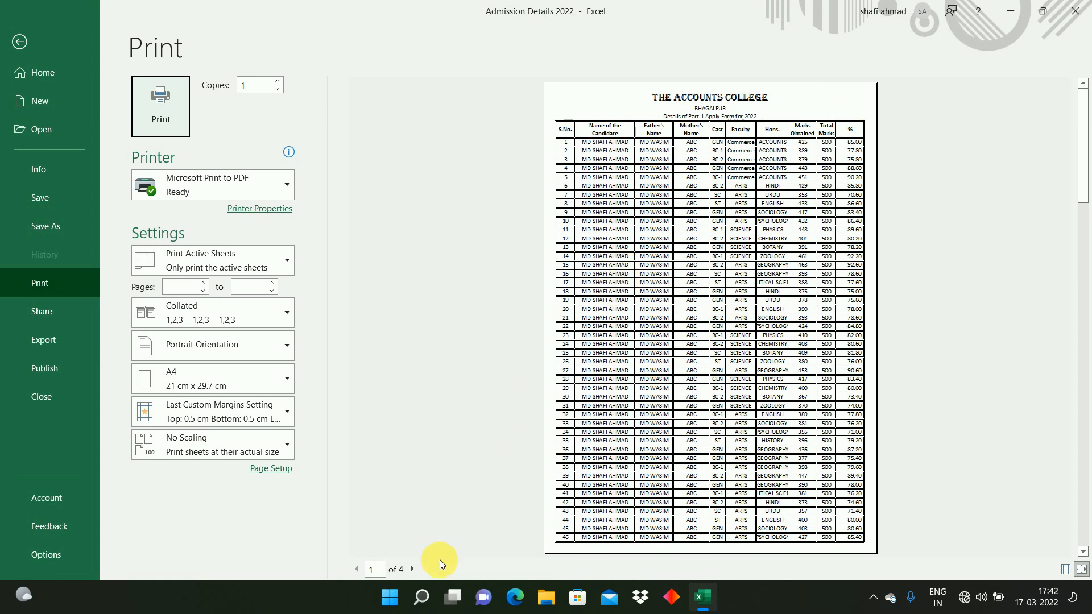
click(413, 569)
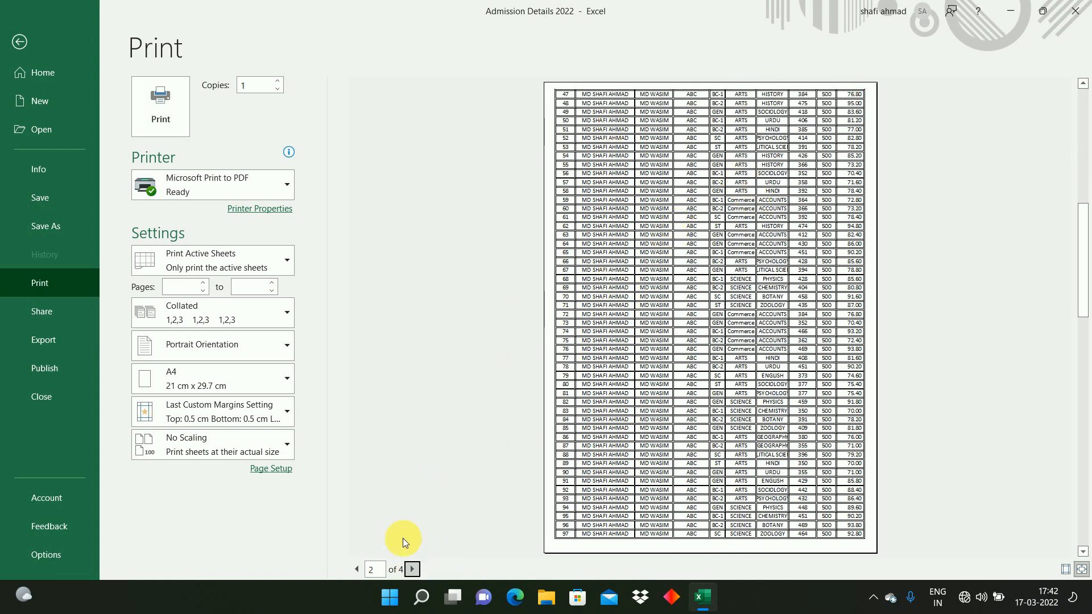
click(412, 568)
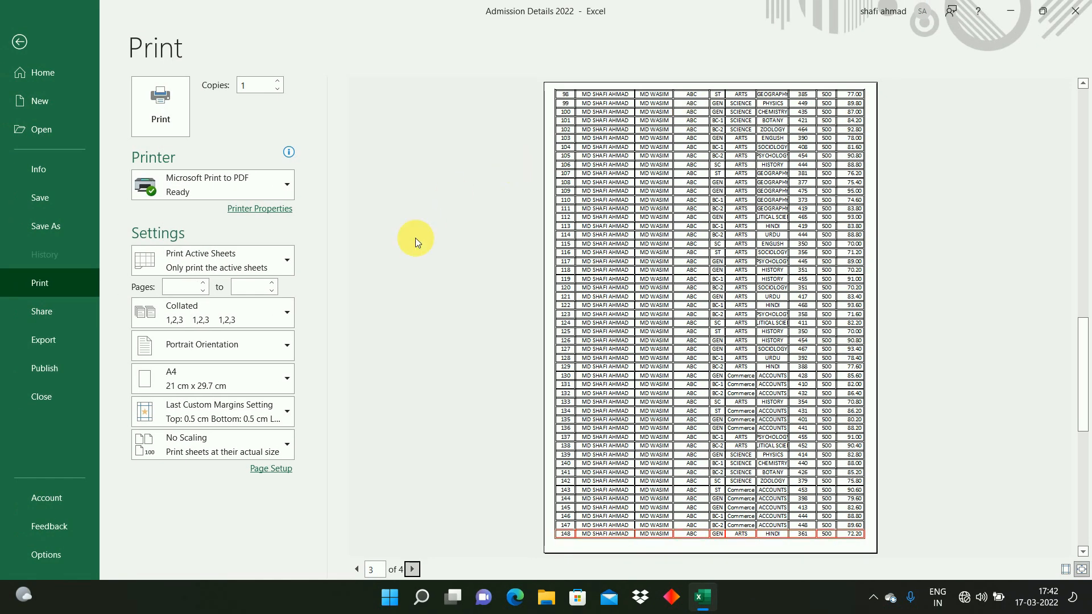
Step: Open the custom header editor from Page Setup and check the header text's font settings
click(271, 468)
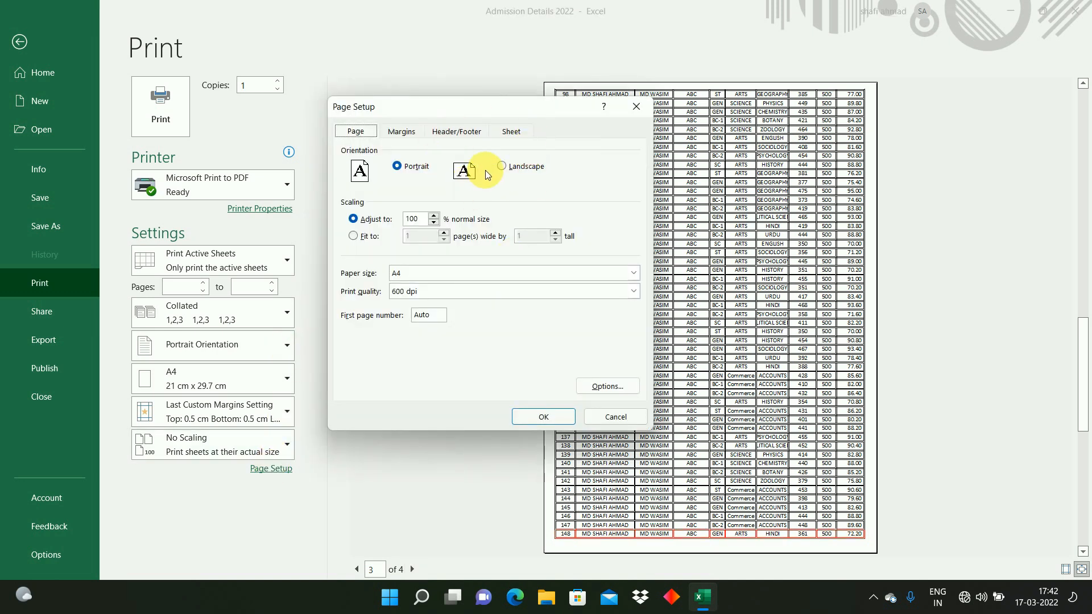
click(456, 132)
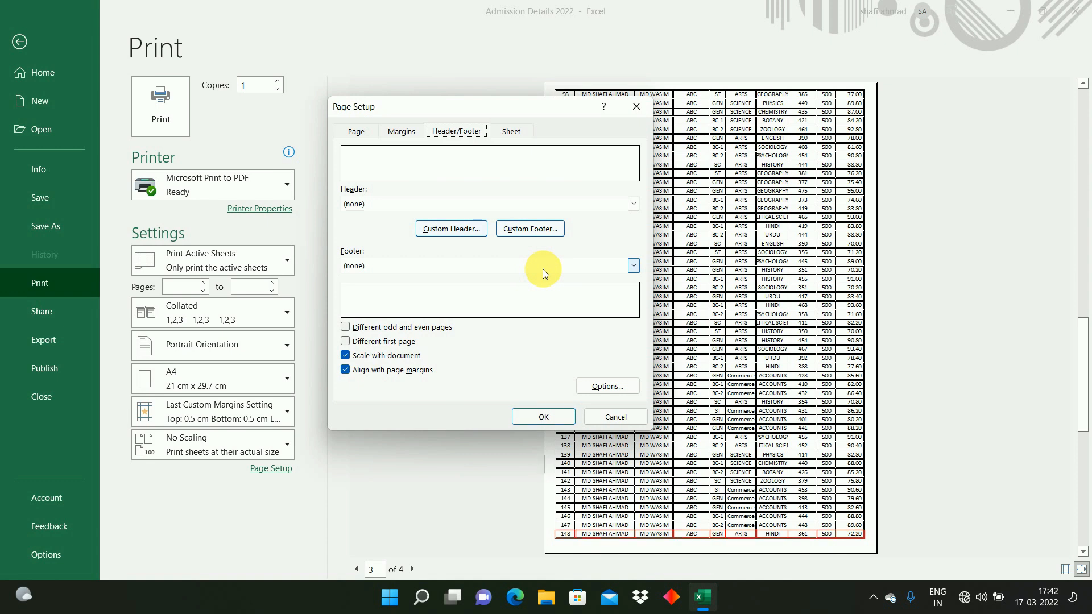
click(451, 230)
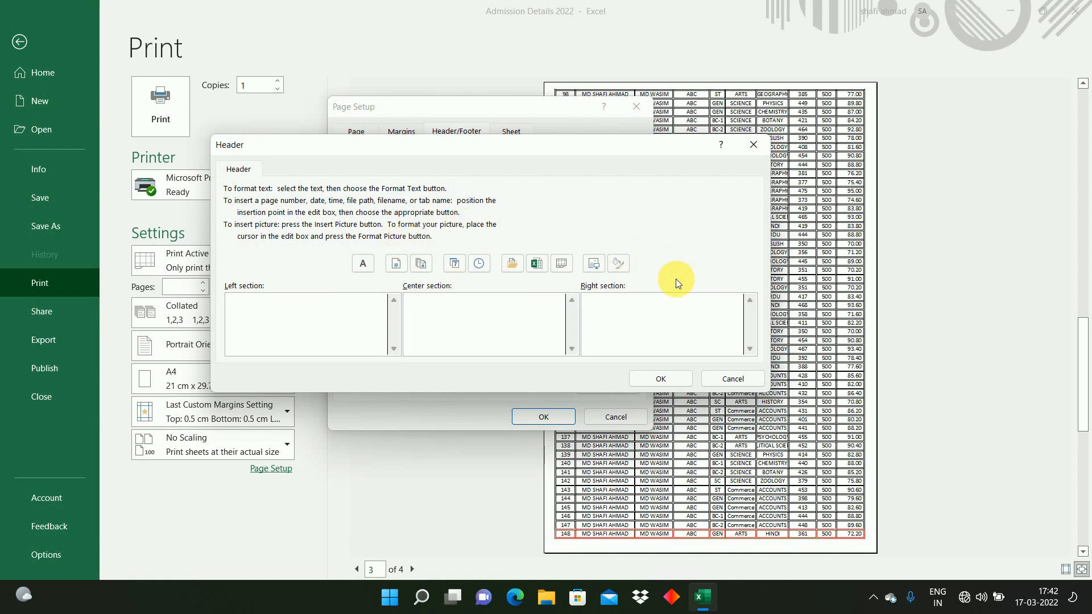
click(368, 265)
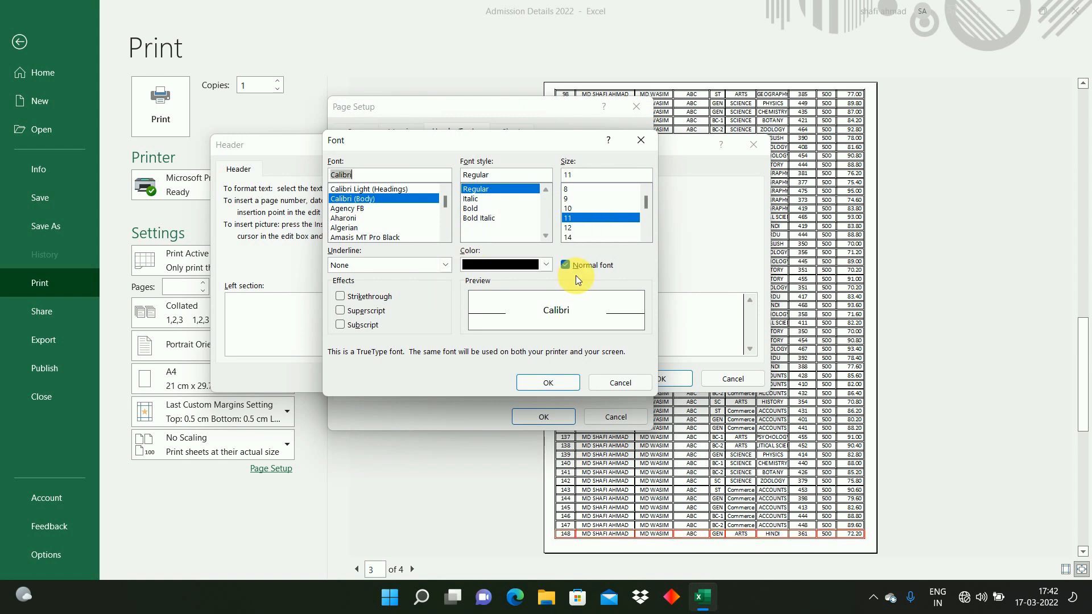
click(549, 383)
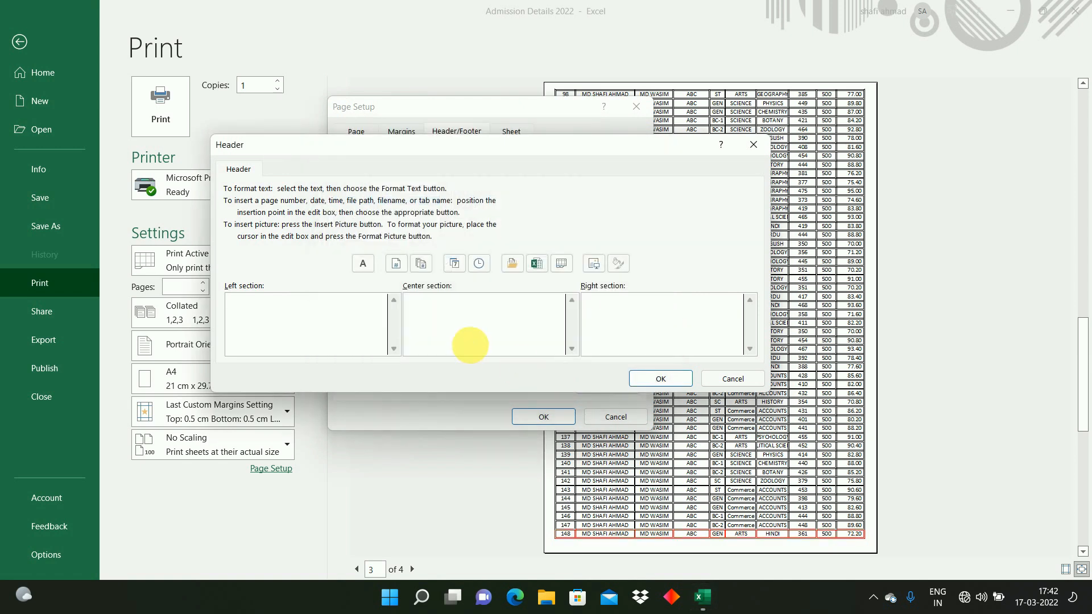
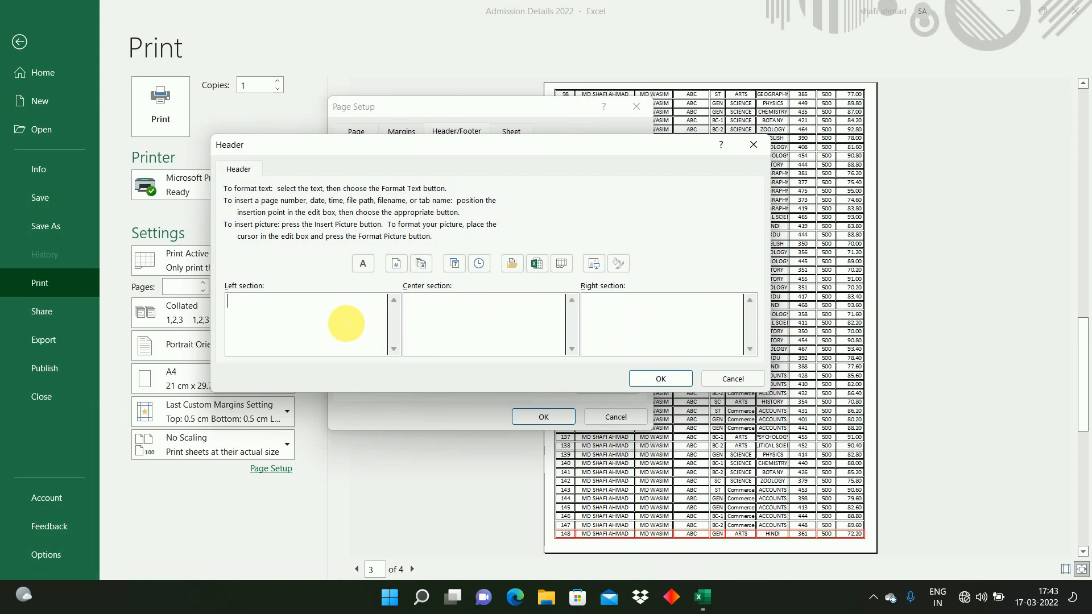
Step: Insert the page number followed by "OF" and the total number of pages in the header's right section
click(465, 324)
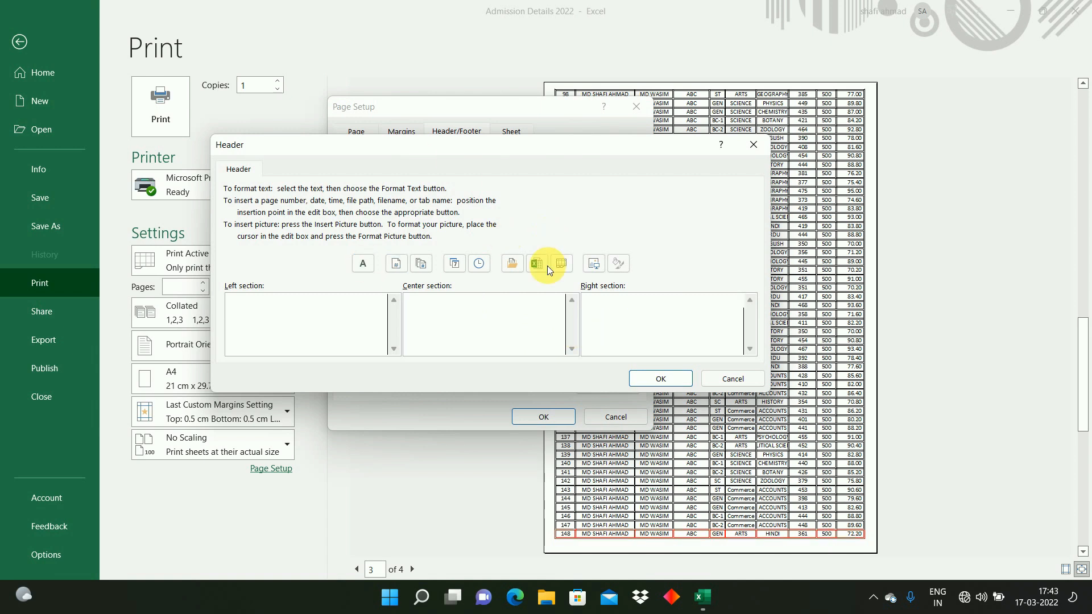
click(721, 316)
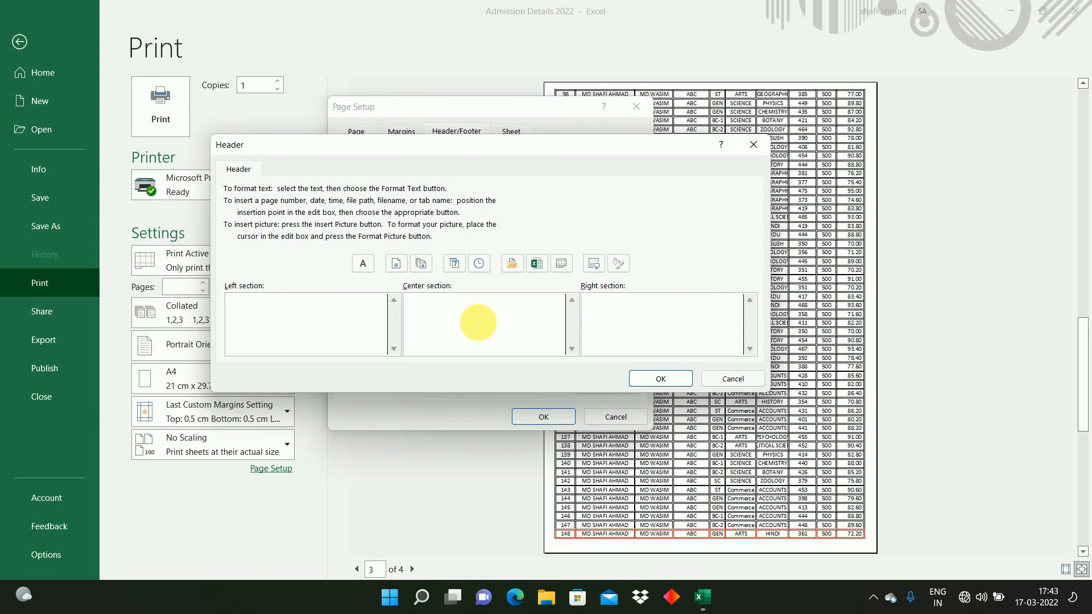
click(396, 270)
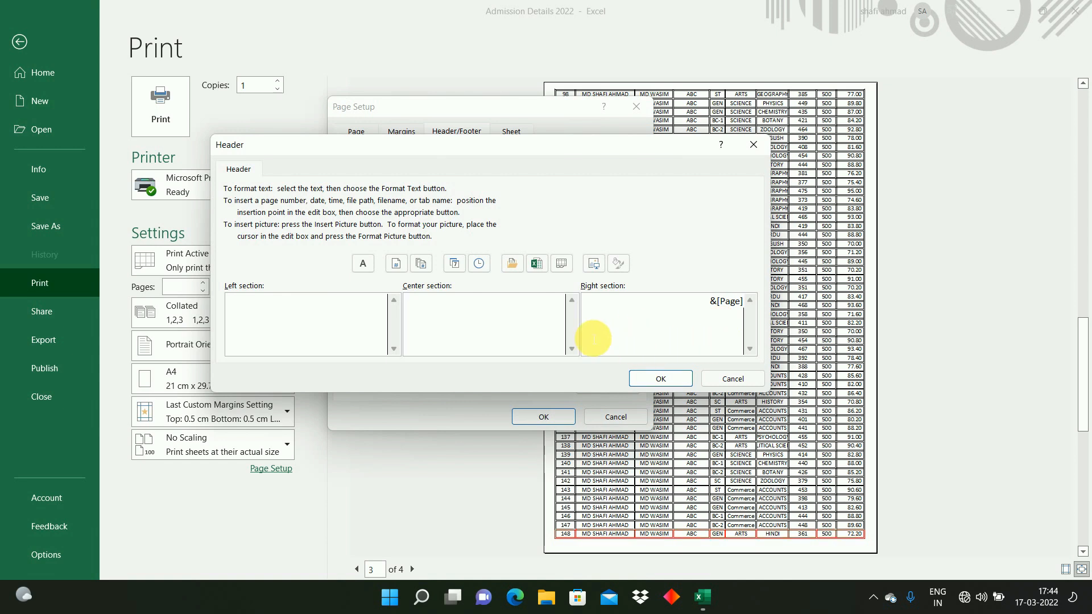
text(OF)
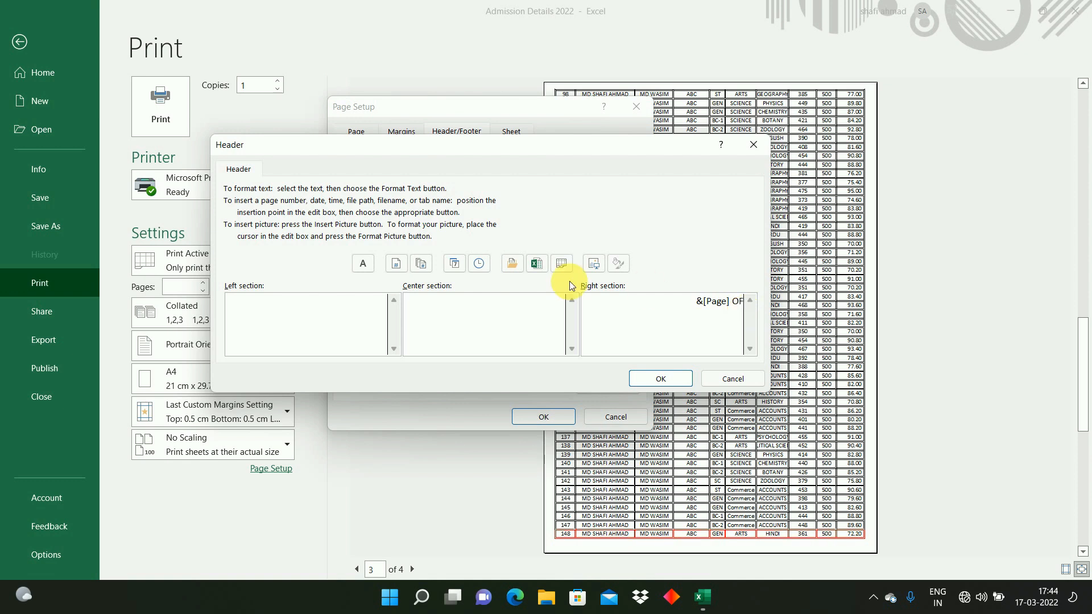
click(421, 265)
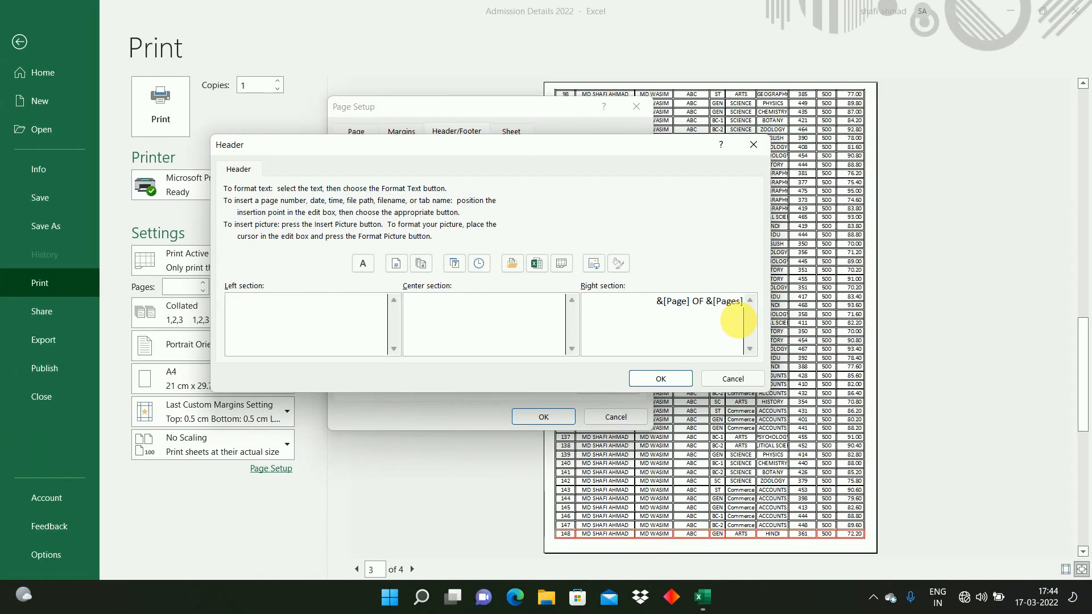
Step: Format the header's page text as Aharoni, bold, 10 pt, red, and apply the header to the page setup
drag(652, 305, 743, 310)
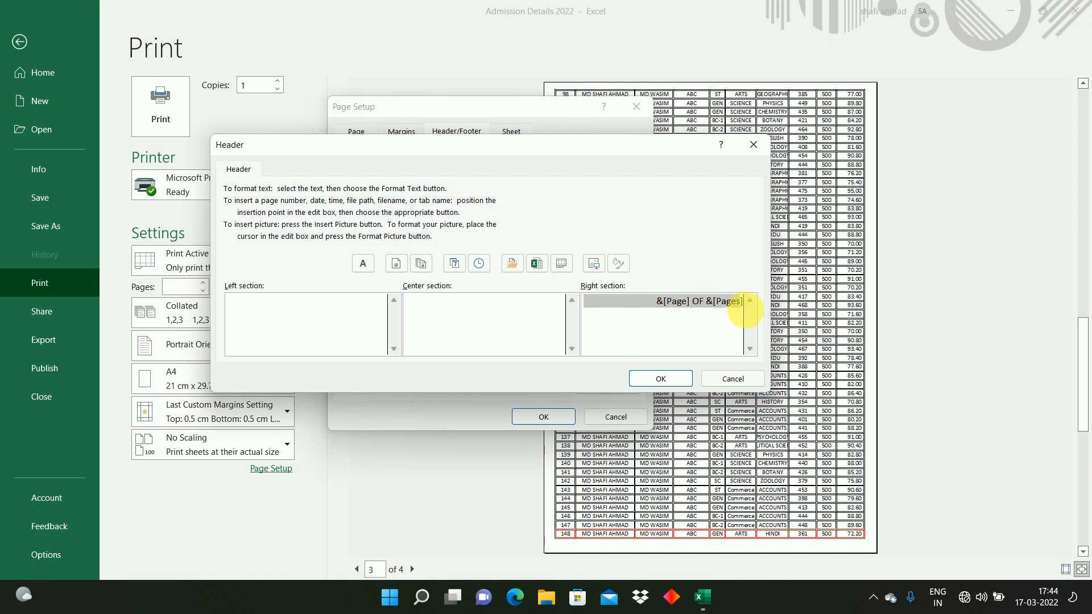
click(361, 262)
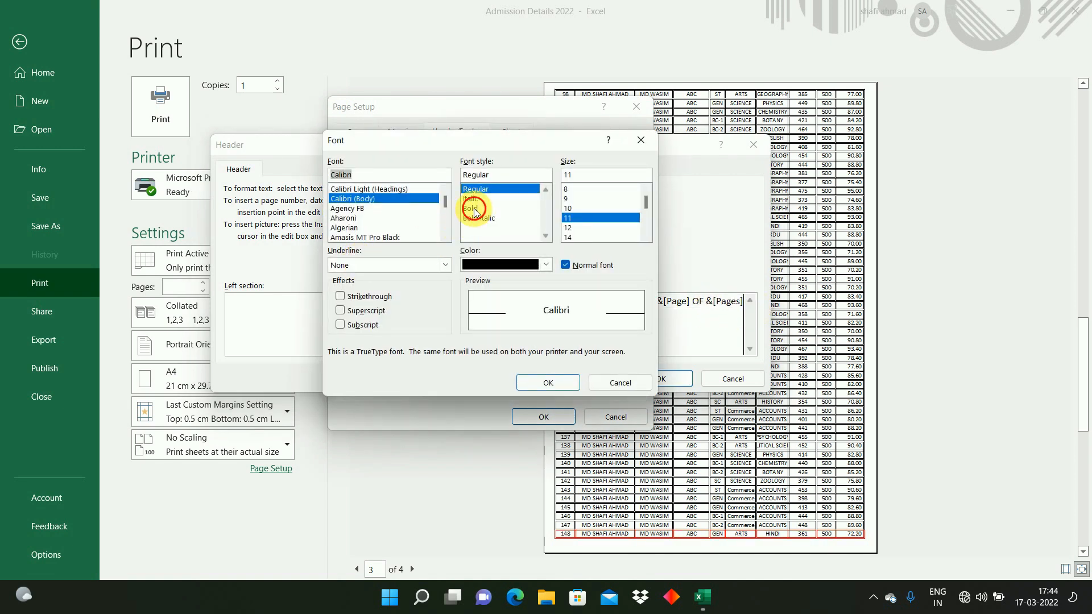
click(495, 209)
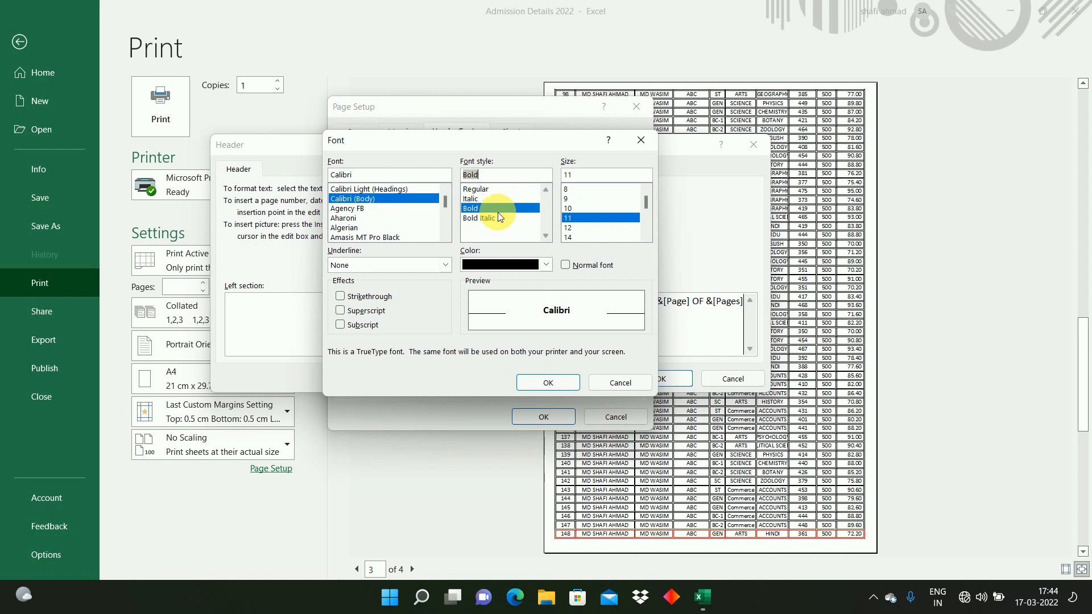
click(570, 209)
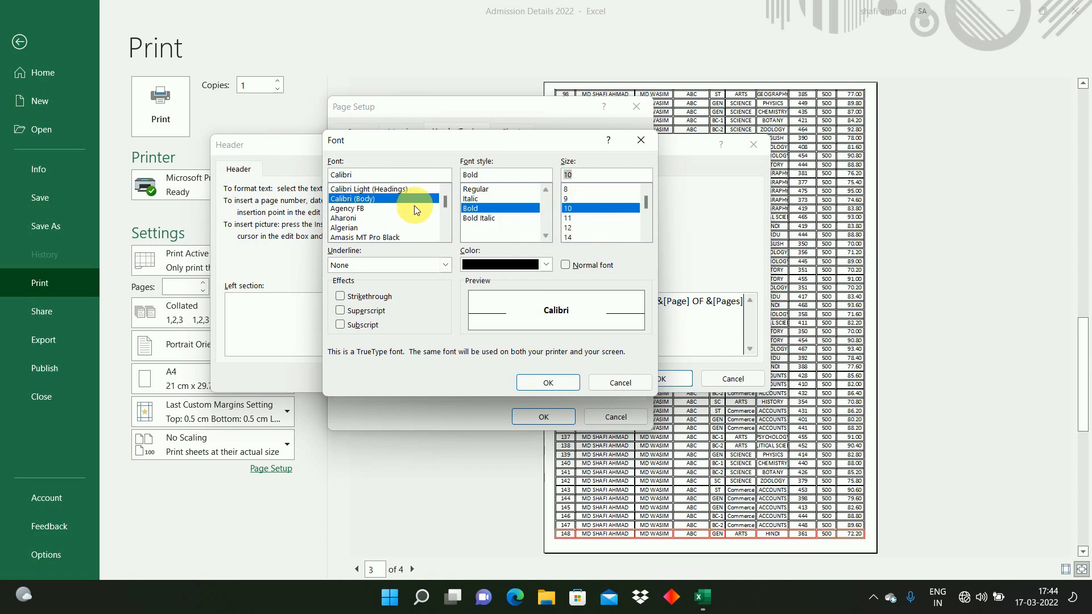
click(355, 219)
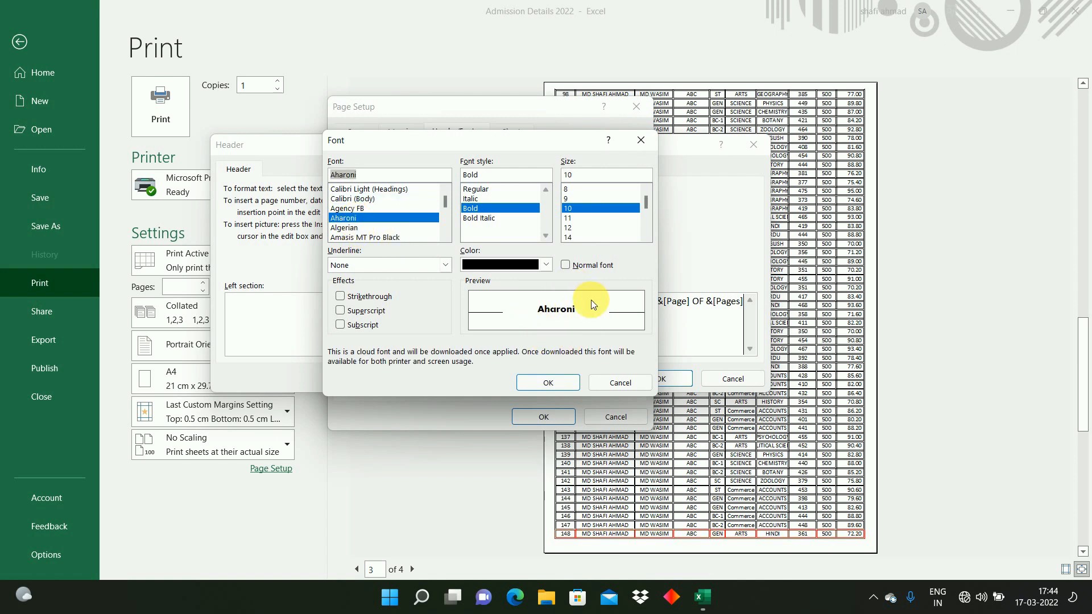
click(548, 265)
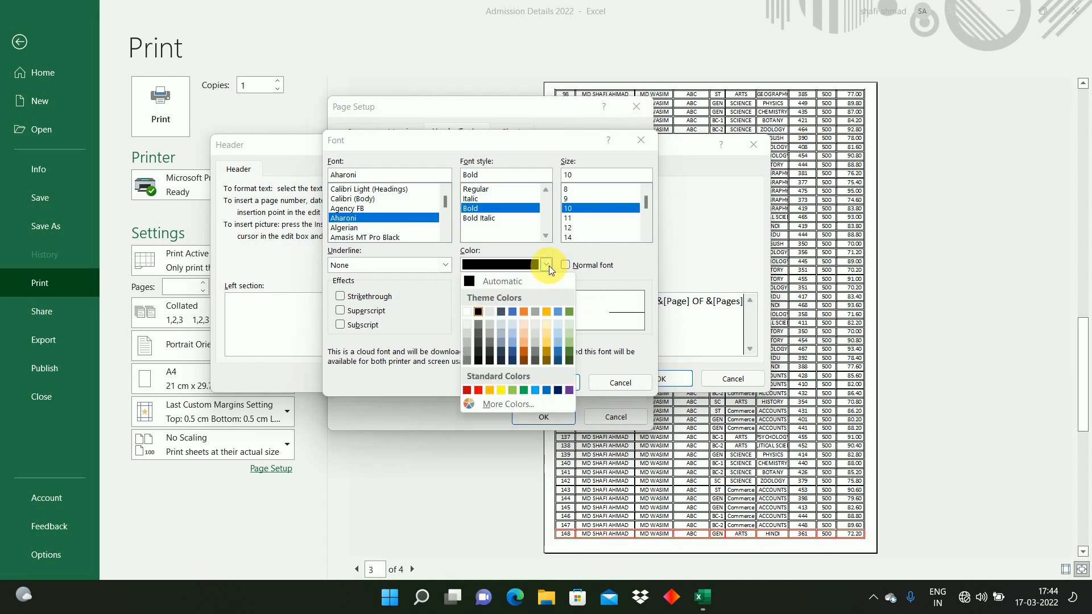
click(480, 391)
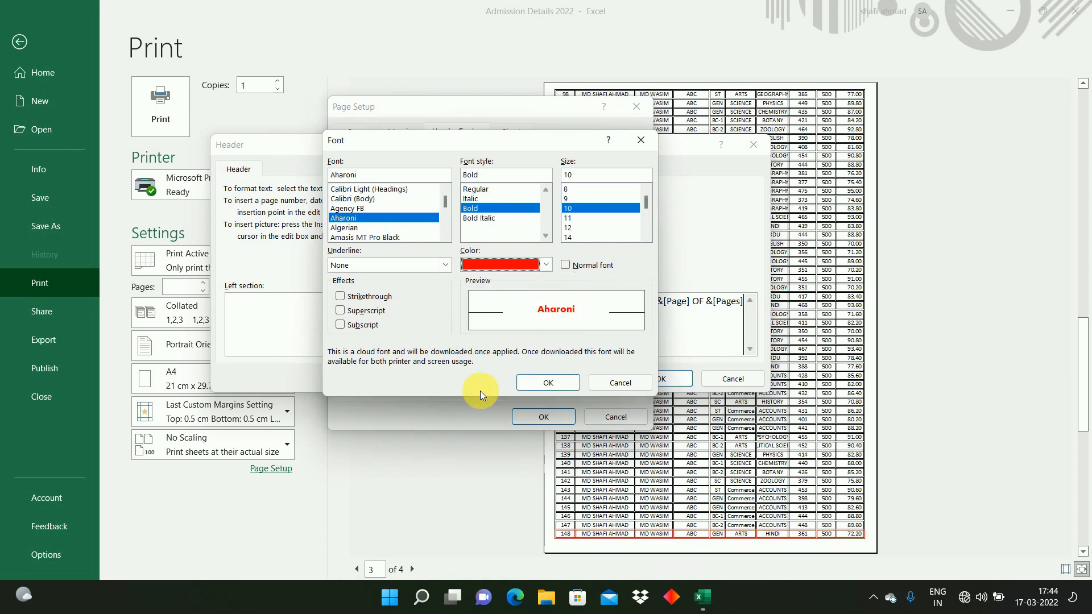
click(543, 384)
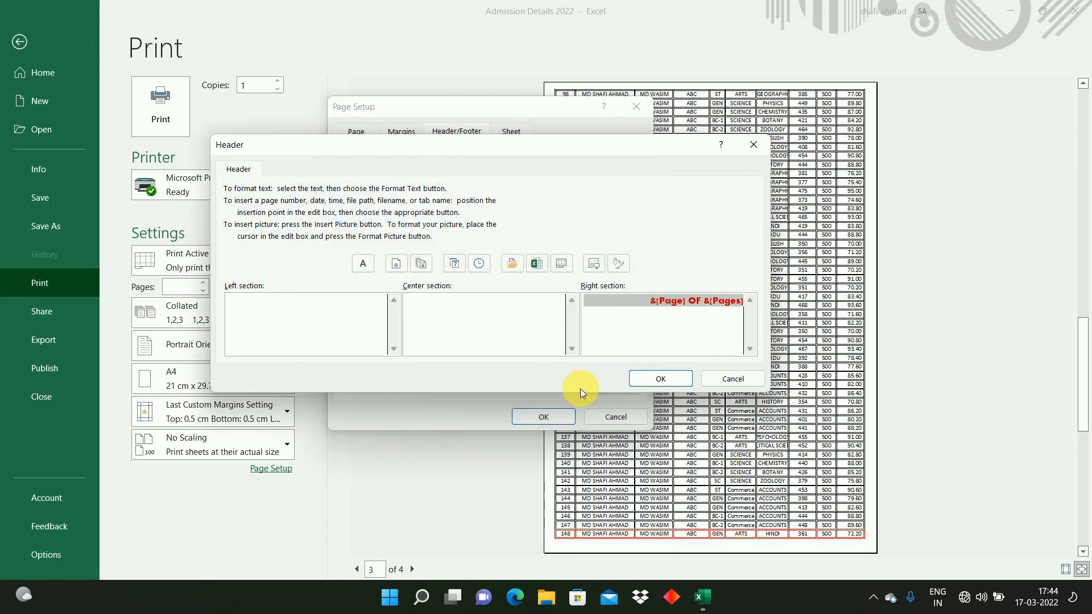
click(653, 378)
click(555, 420)
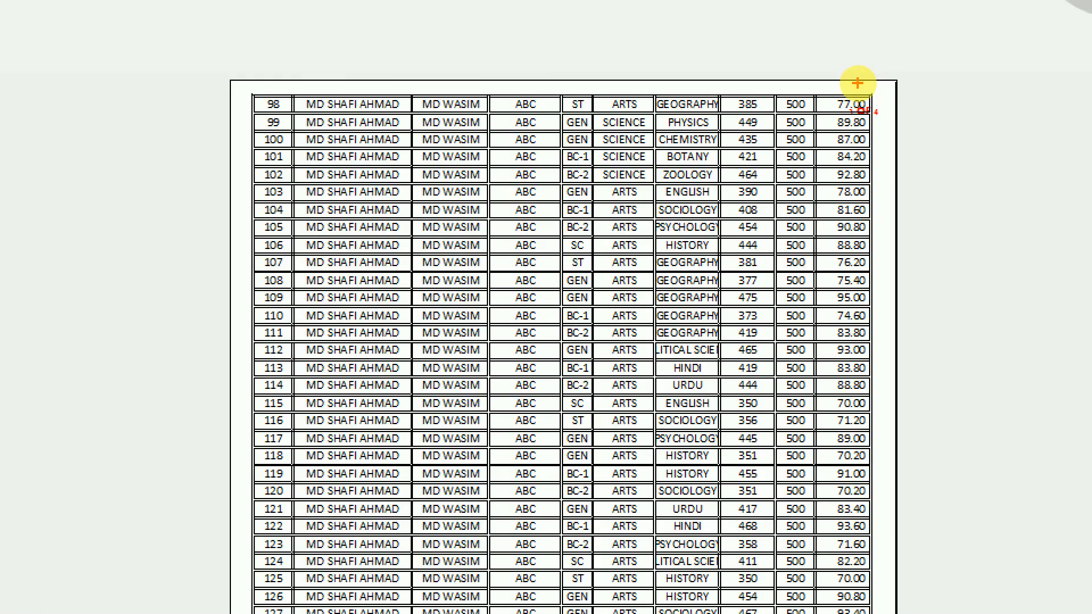
drag(839, 93, 896, 137)
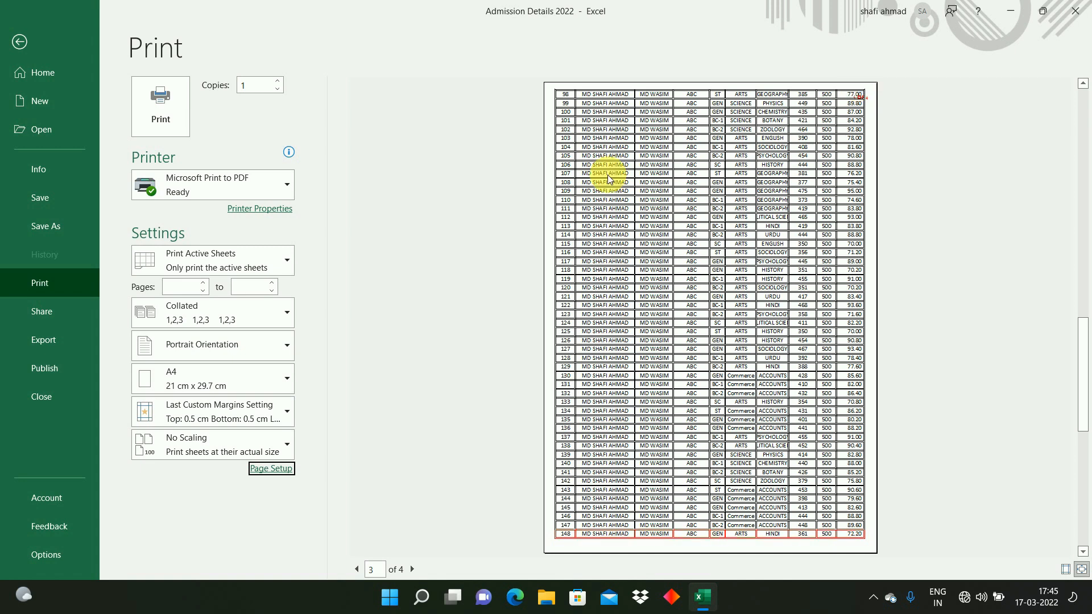
Step: Set the top page margin to 1 cm in Page Setup
click(273, 470)
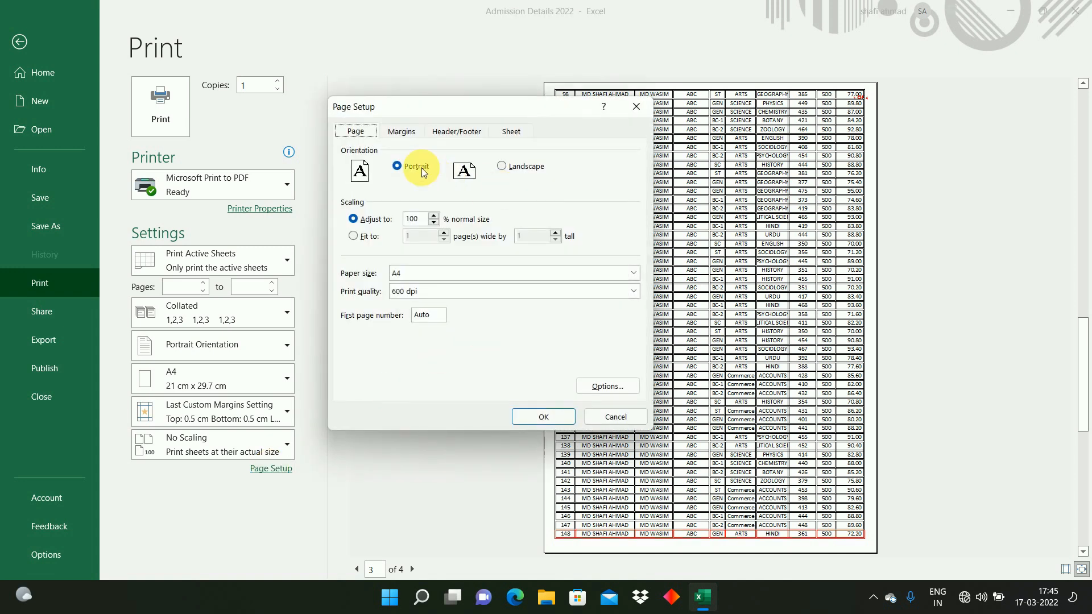
click(402, 131)
click(489, 164)
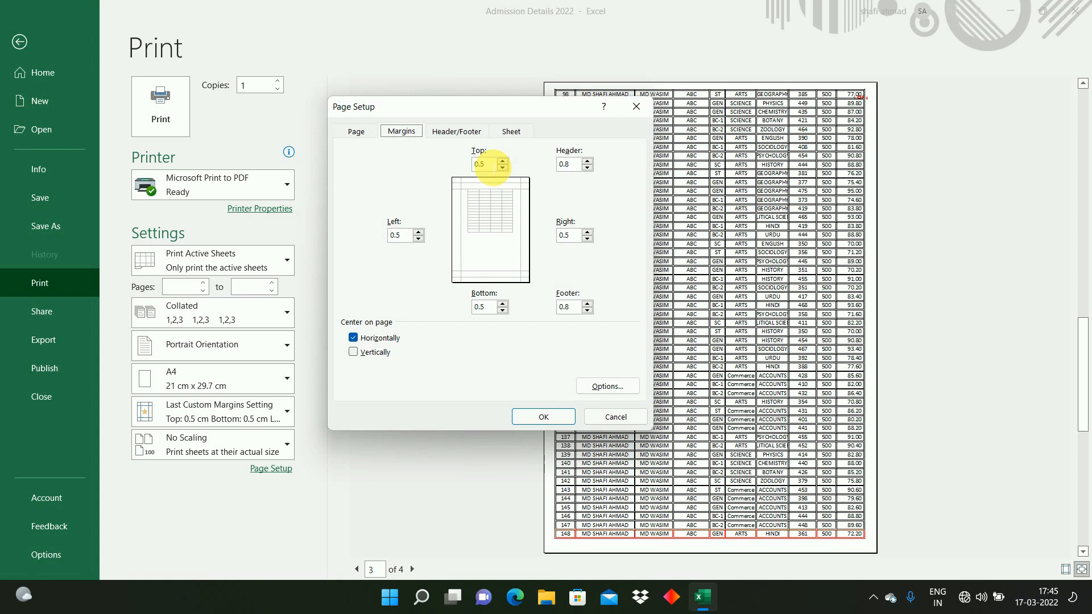
click(571, 165)
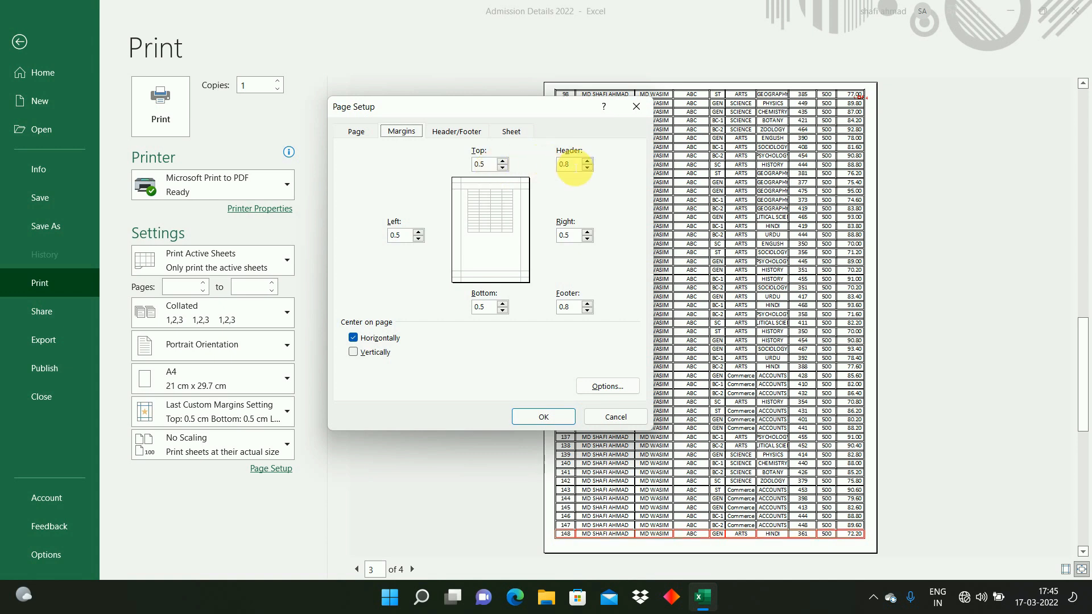
click(484, 165)
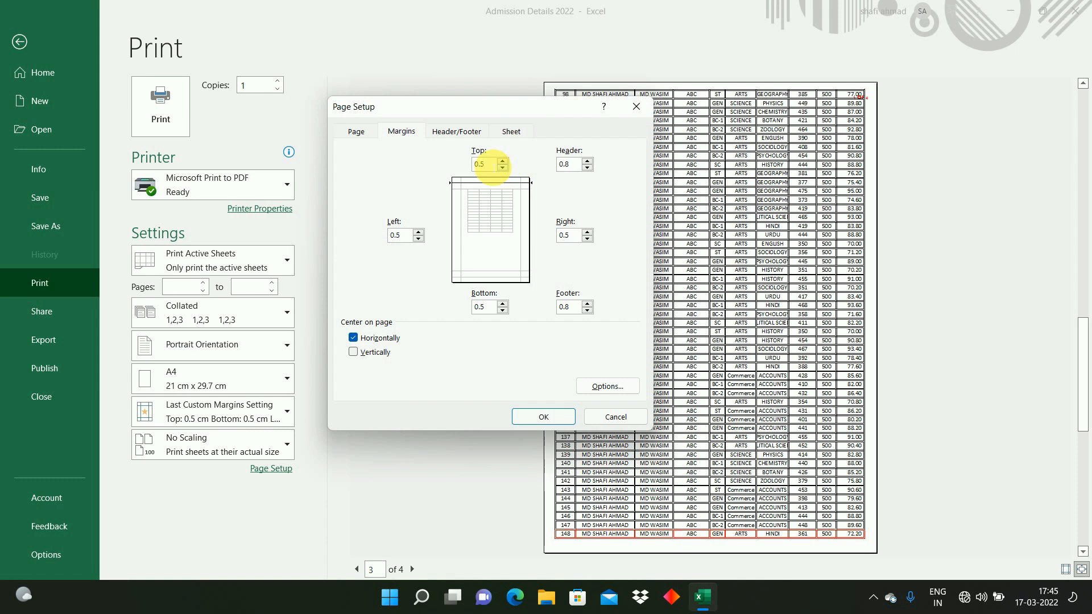
key(BackSpace)
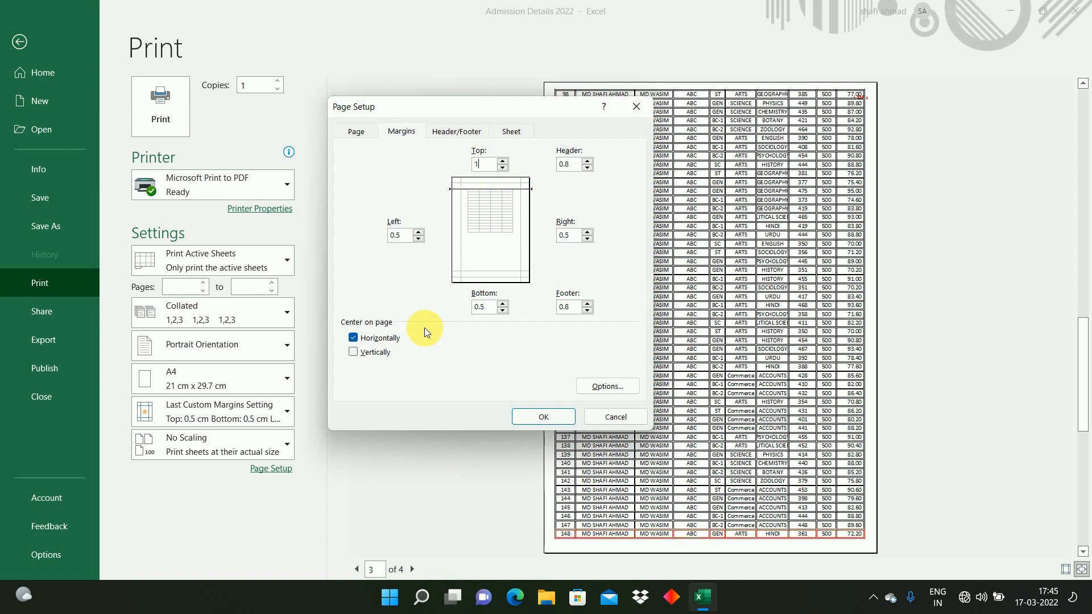
click(560, 418)
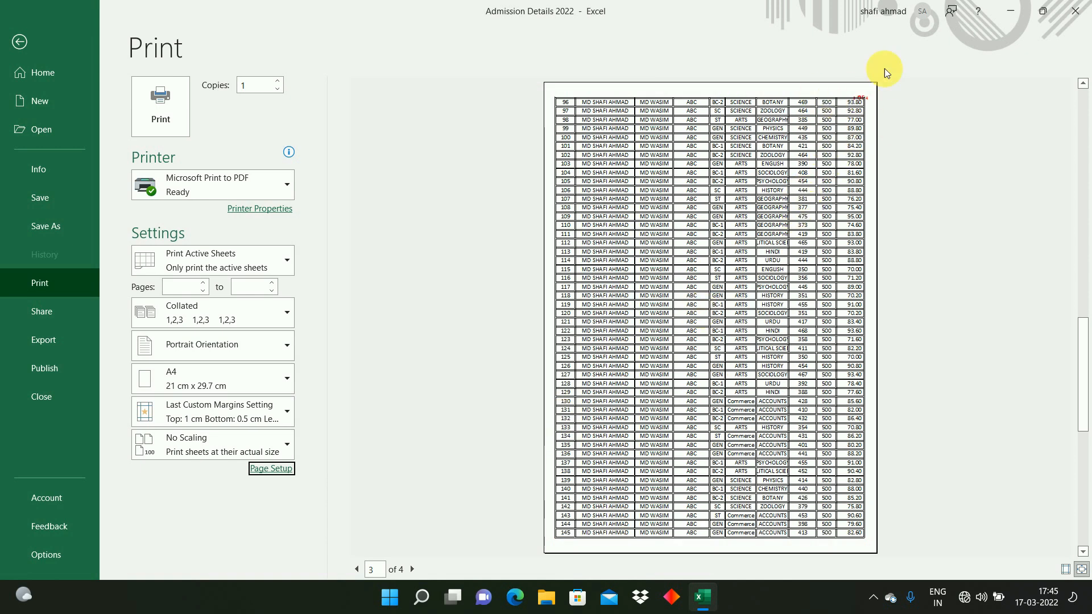
Step: Set the top margin to 1.5 cm and the header margin to 0.5 cm
click(272, 468)
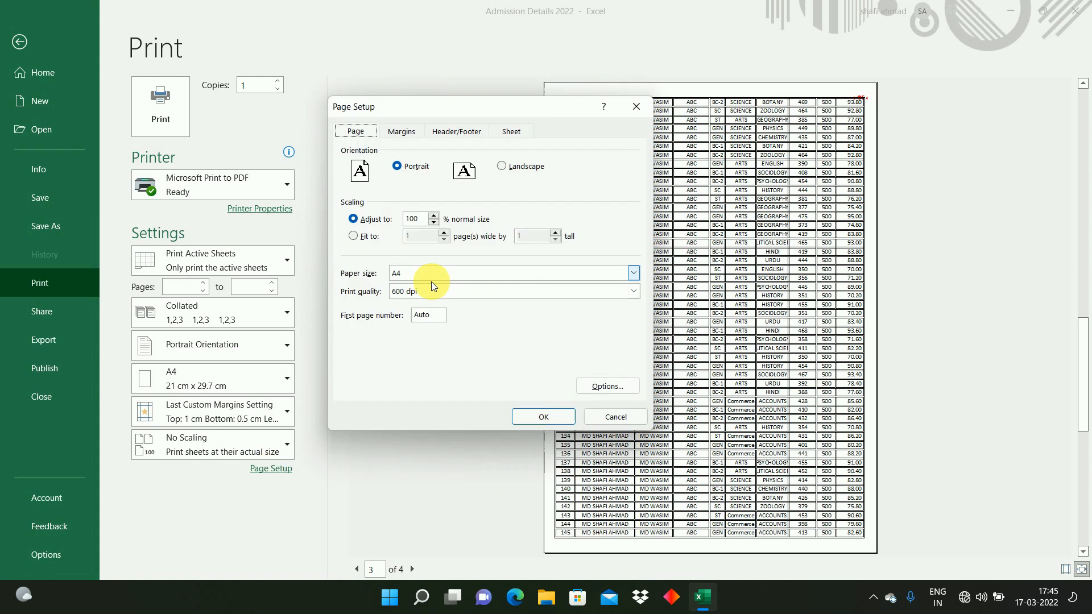
click(401, 131)
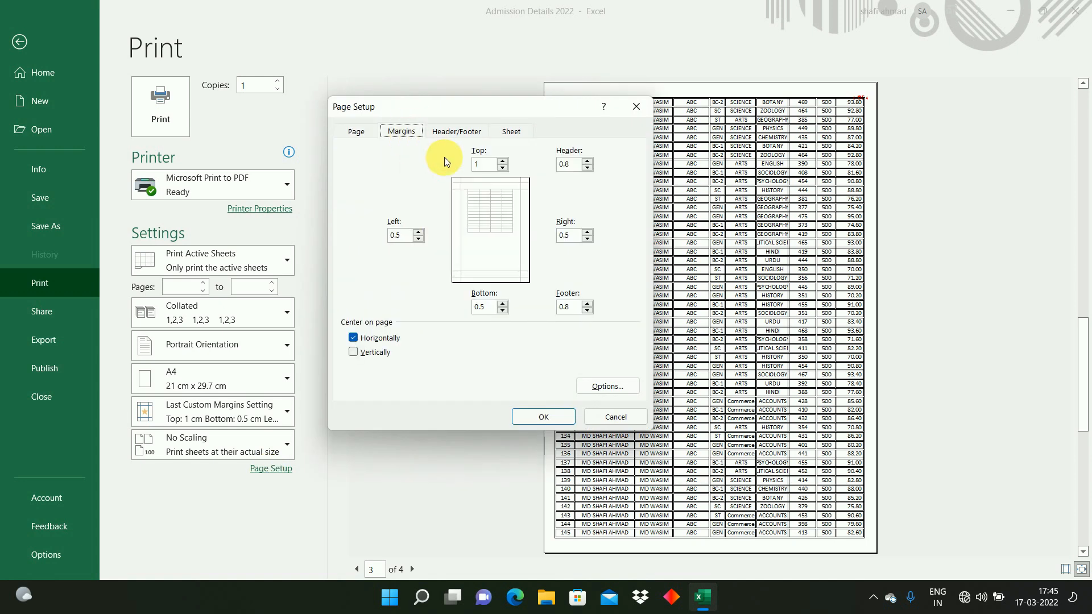
double_click(483, 164)
text(1.5)
key(Tab)
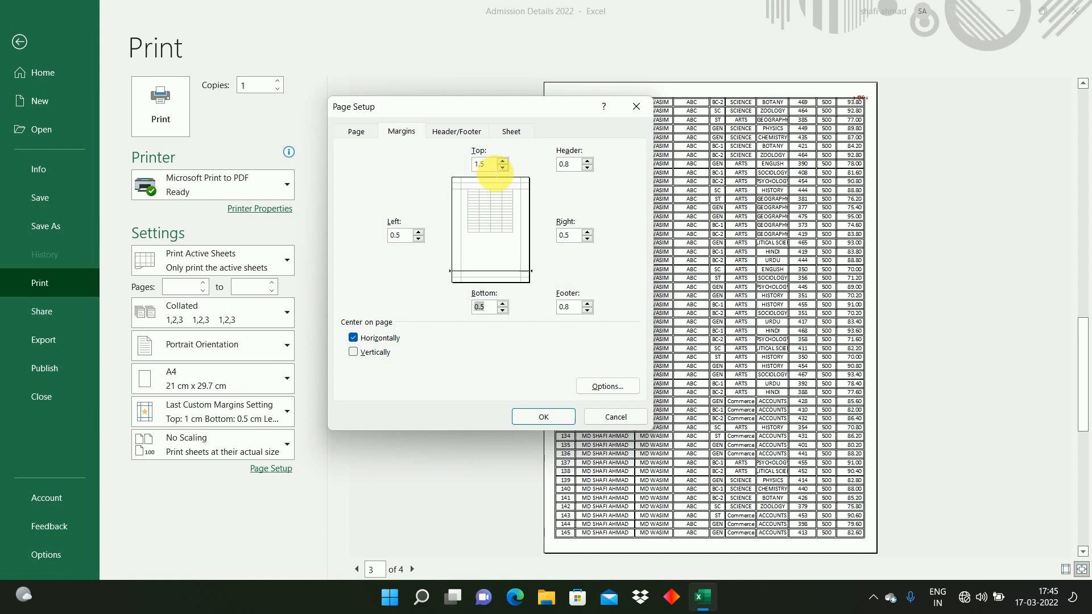
click(572, 164)
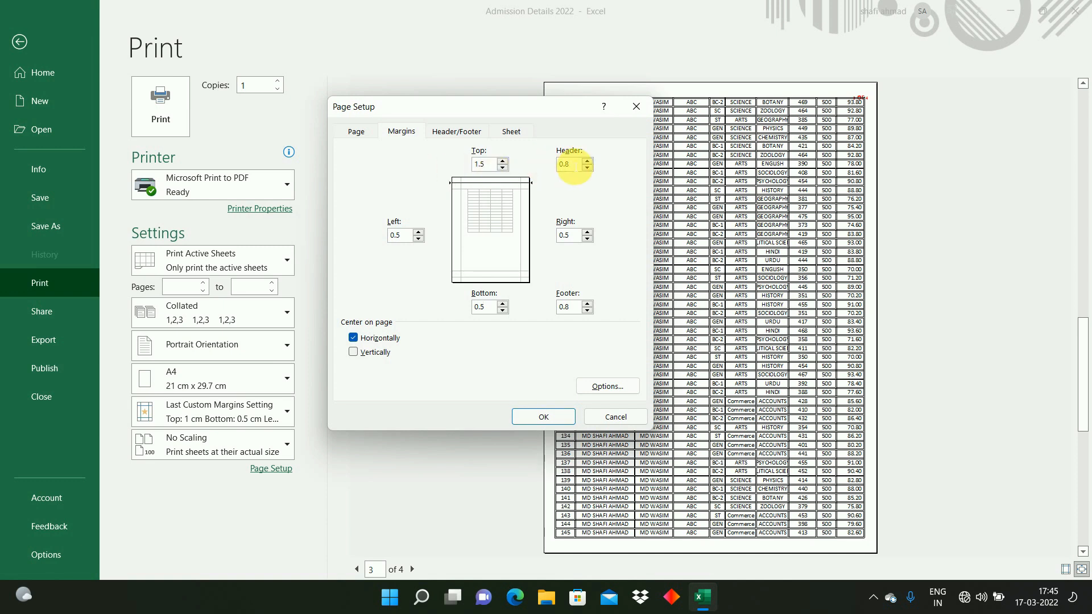
text(5)
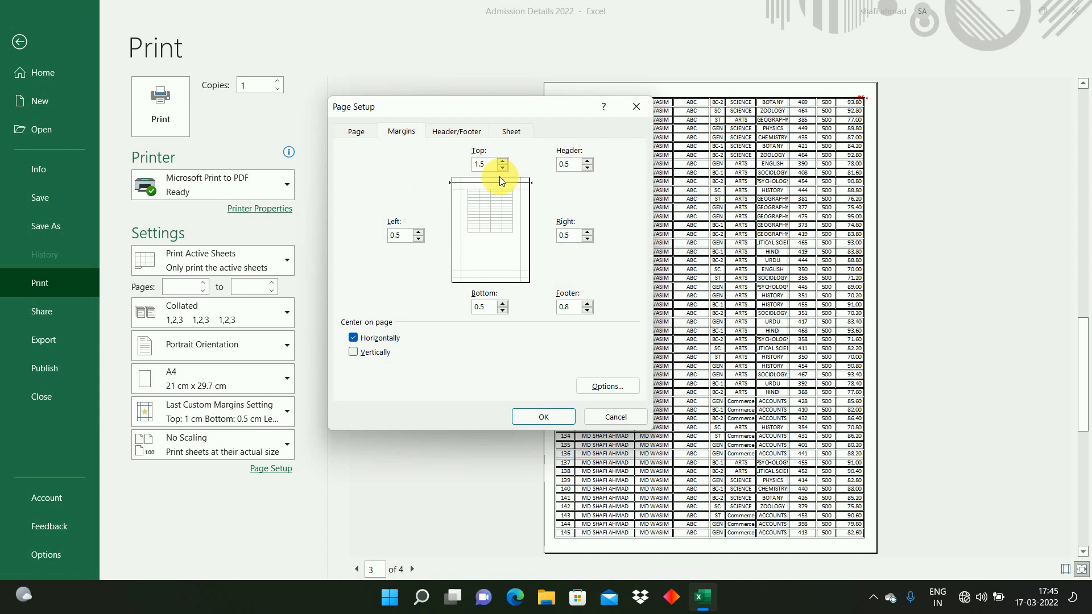
click(550, 418)
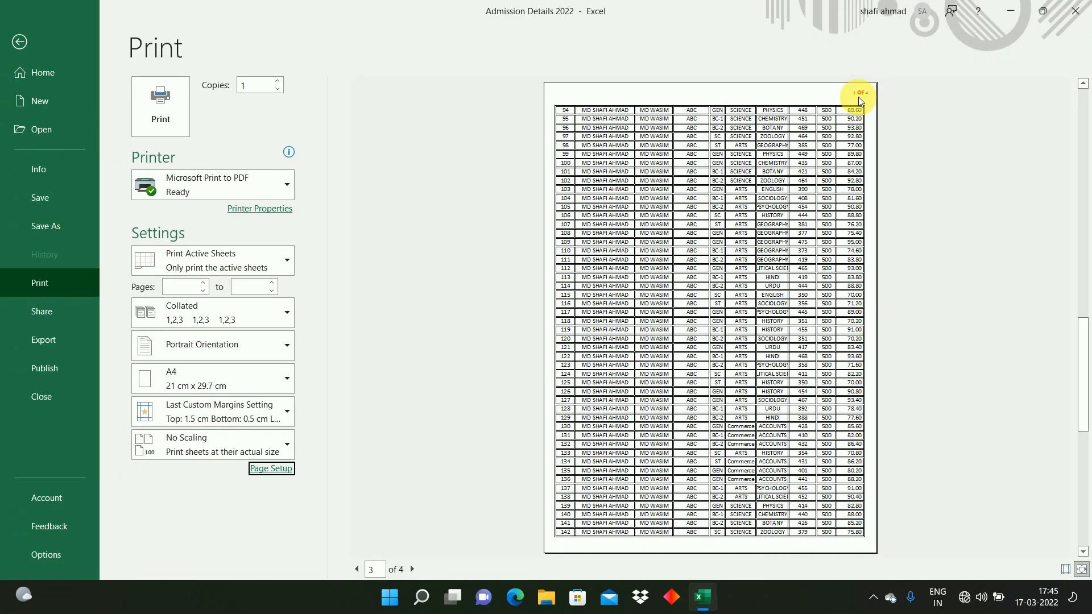
Step: Page through the print preview to check the header on each page, then leave the preview
click(357, 570)
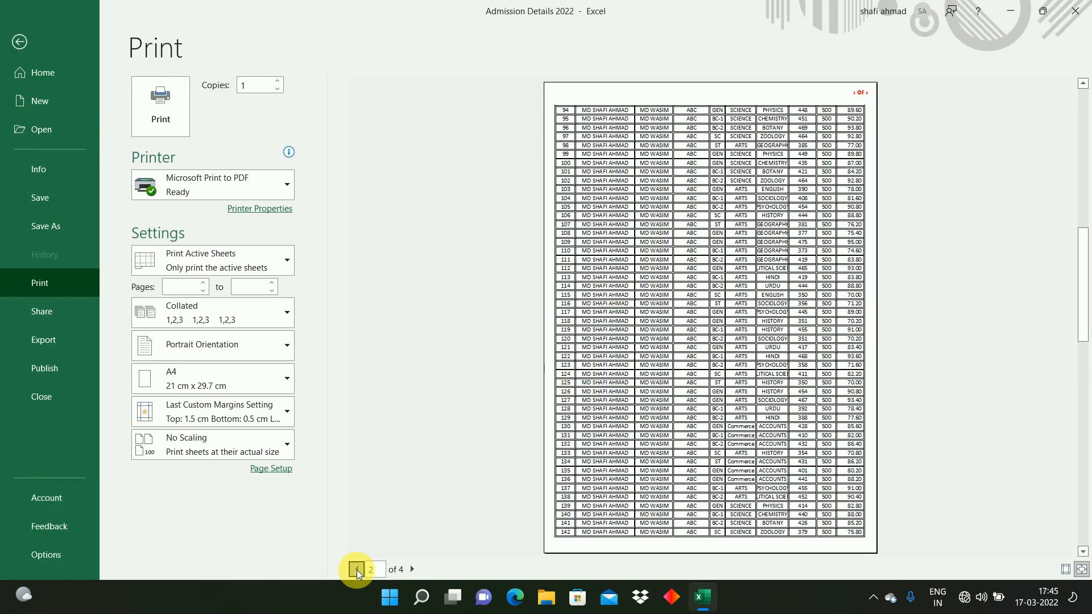
click(356, 570)
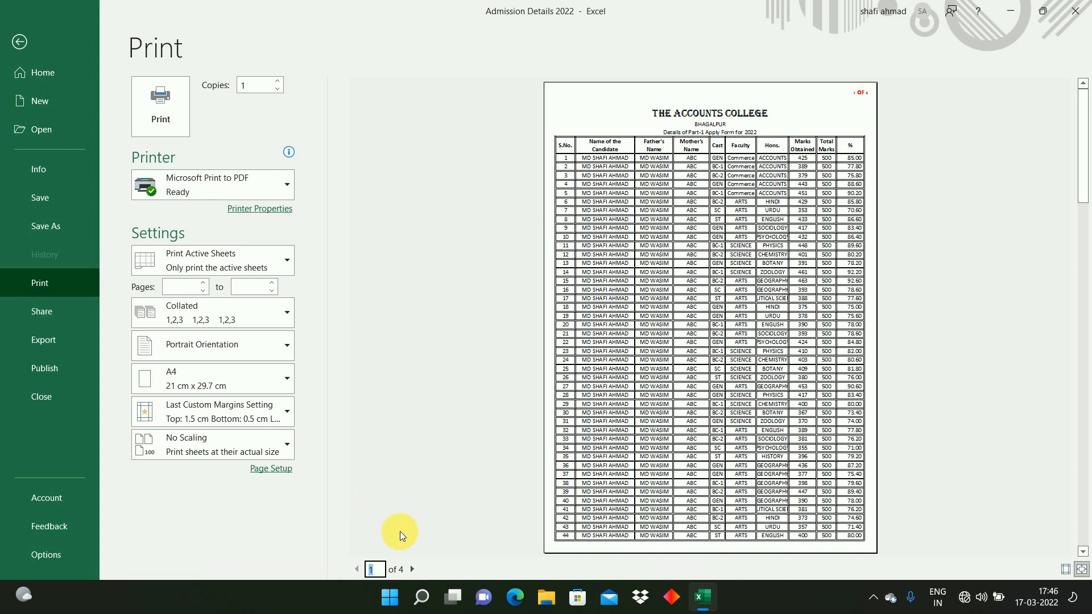
click(410, 569)
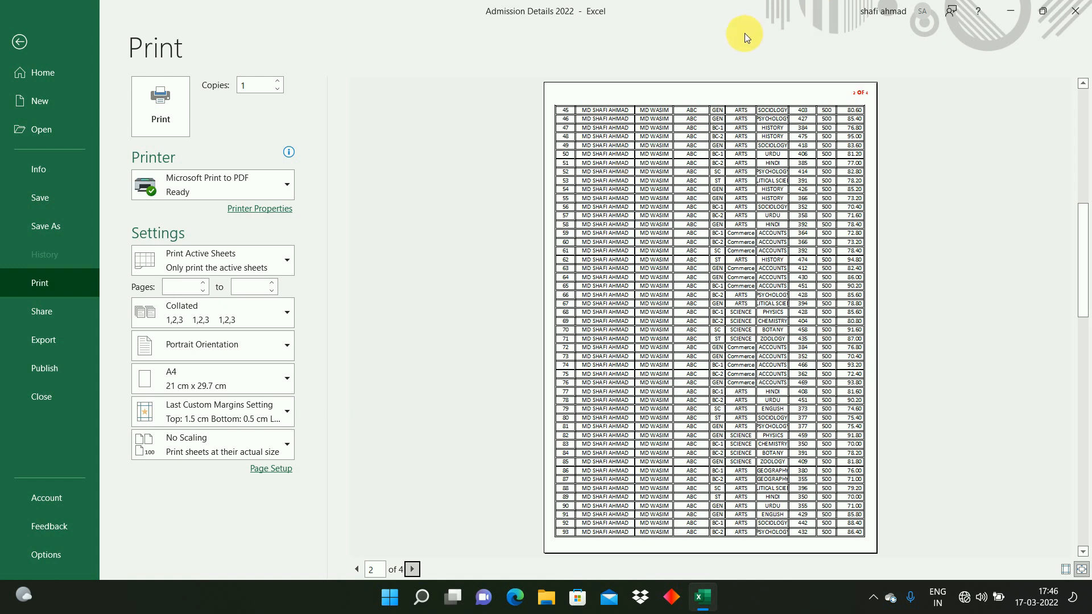
key(Escape)
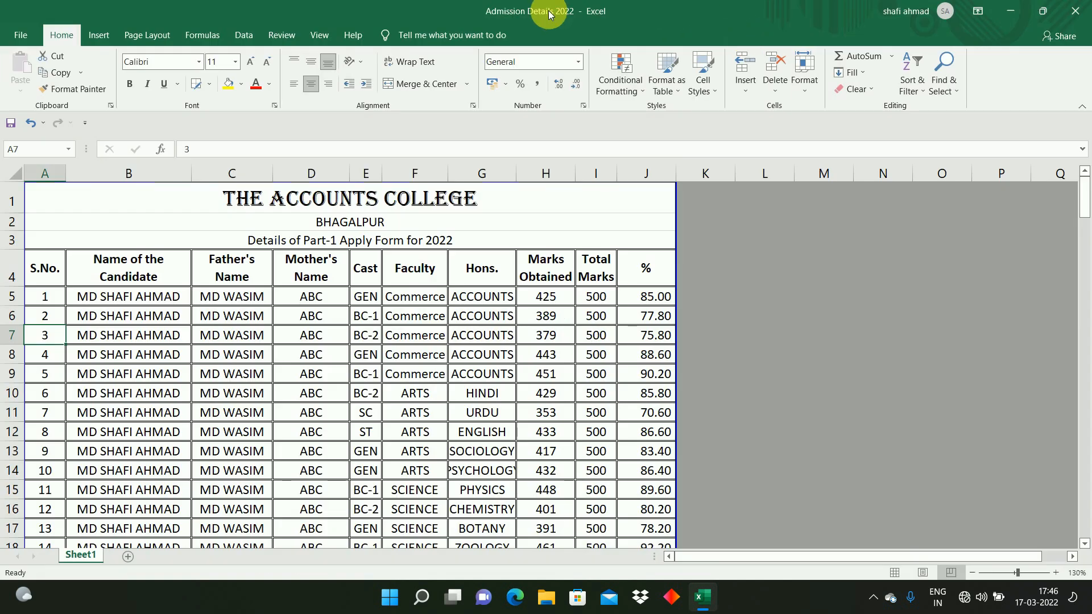
Step: Set rows 1 to 4 as print titles to repeat at the top of every printed page
click(146, 35)
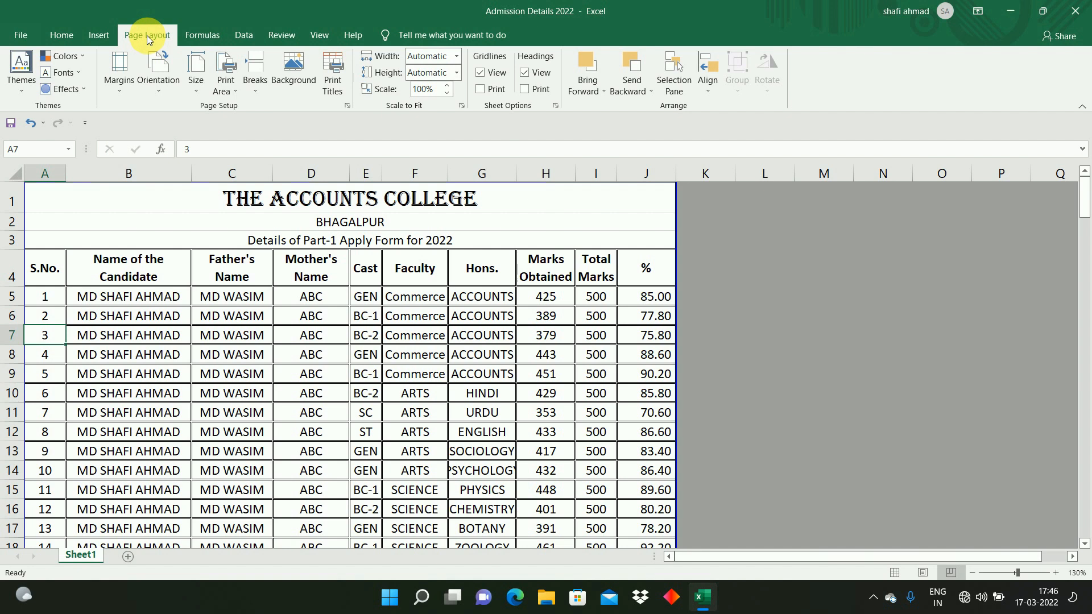
click(334, 84)
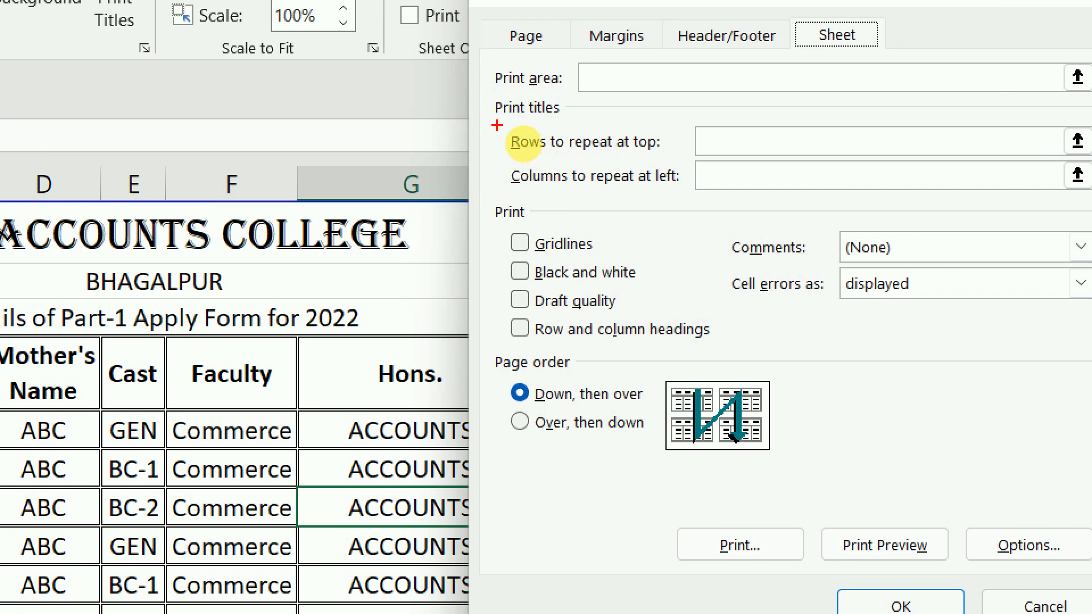
drag(498, 125, 673, 165)
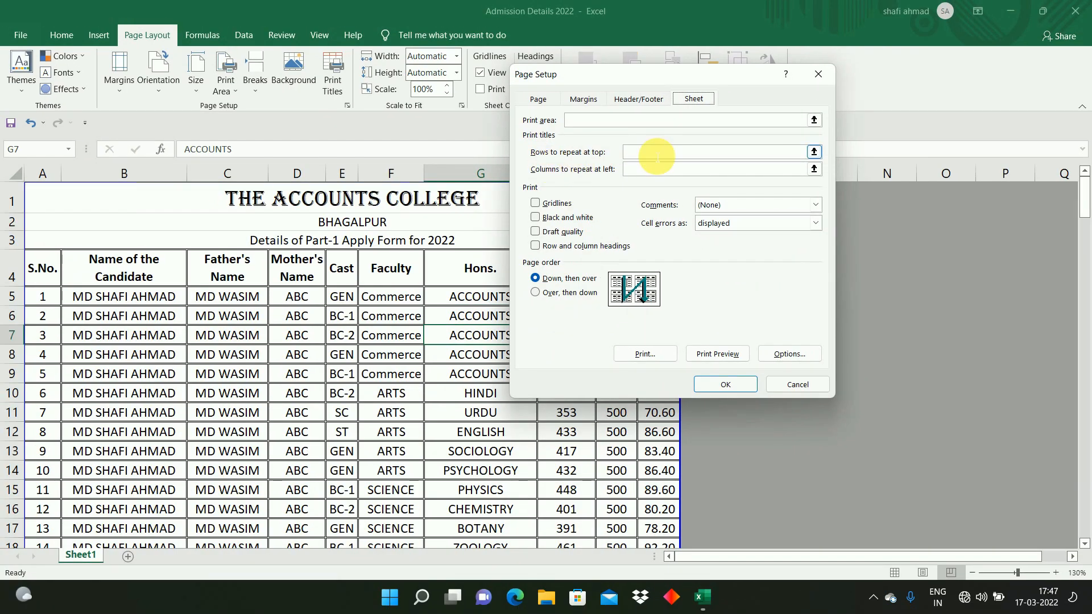
click(814, 151)
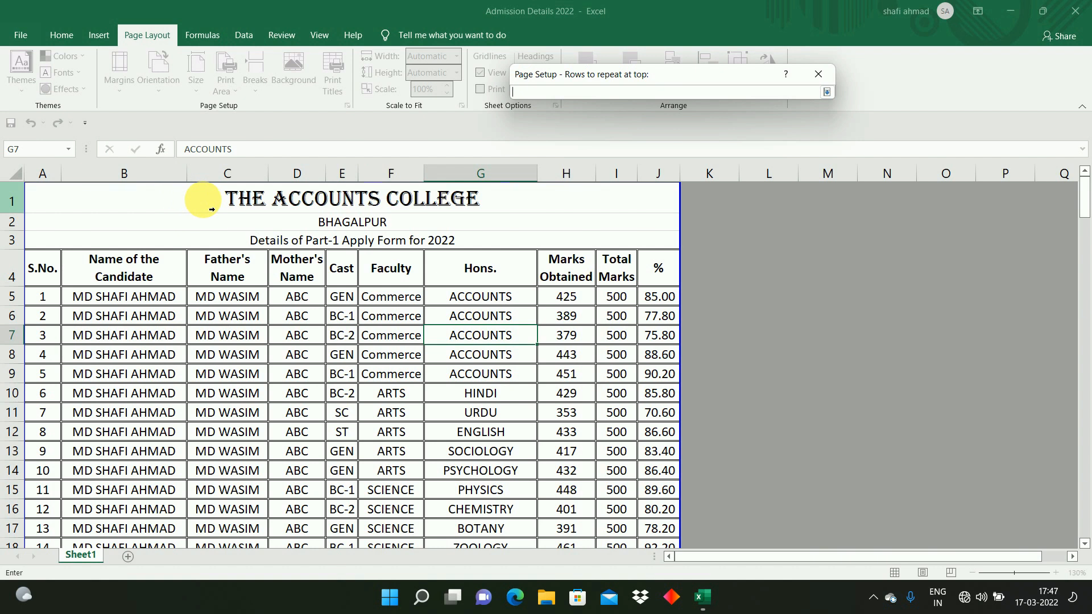
click(25, 278)
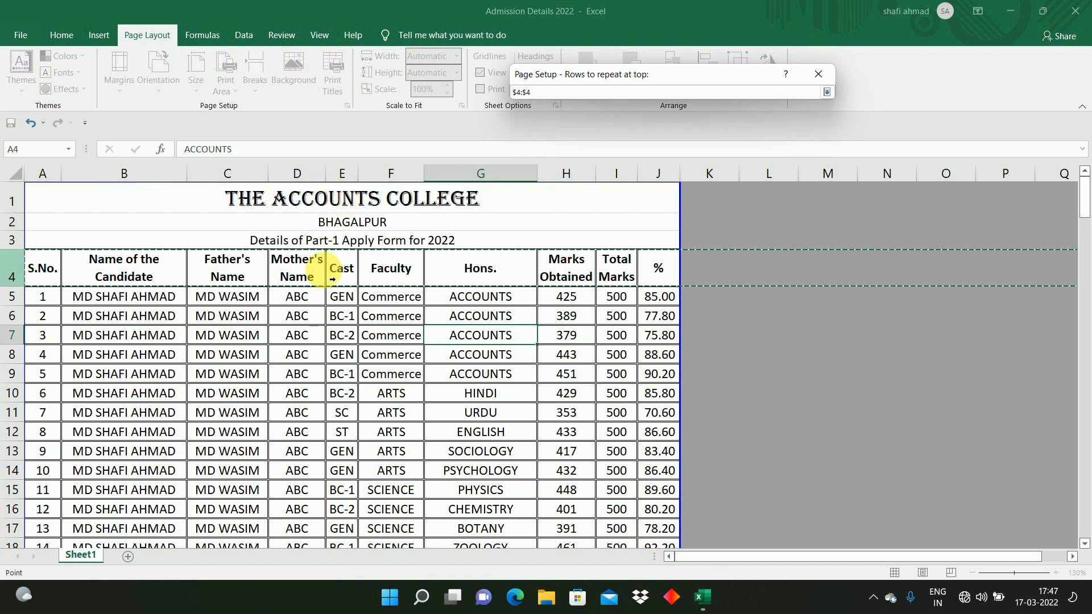
drag(12, 202, 21, 257)
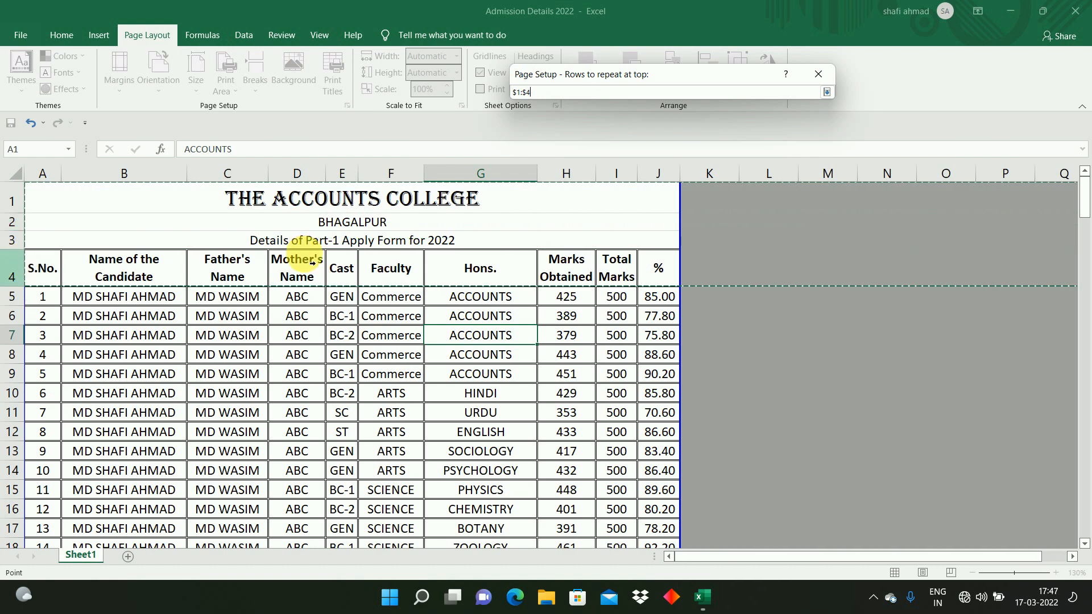
click(827, 92)
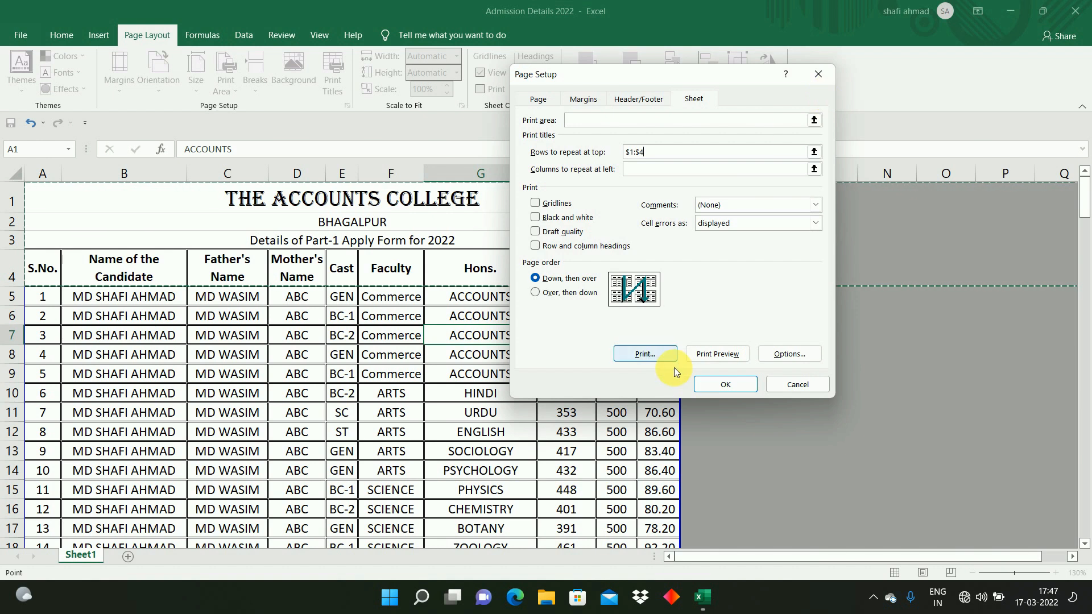
click(718, 385)
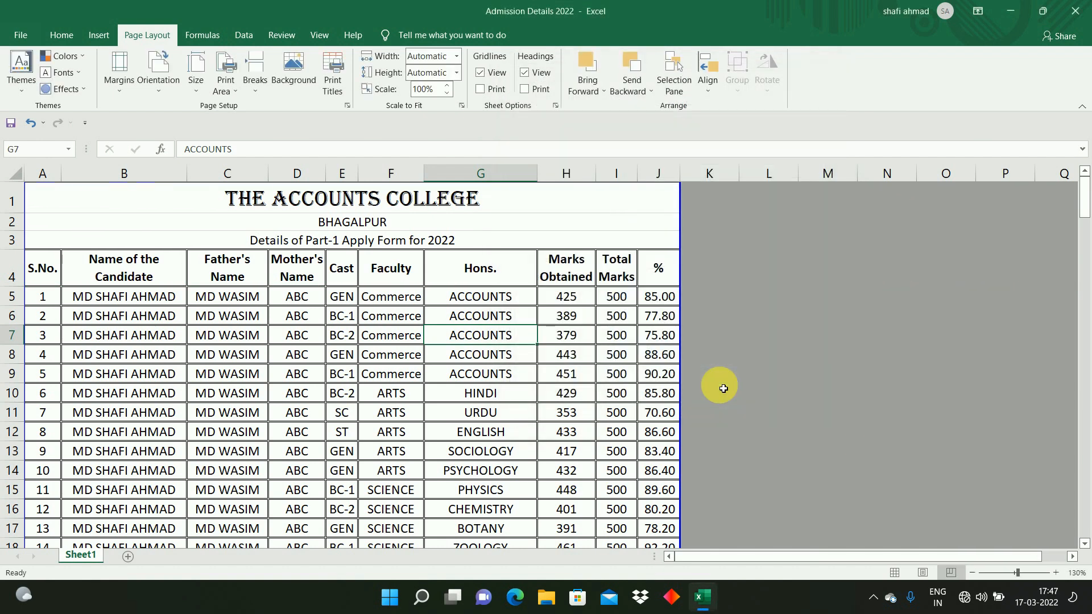
Step: Open the print preview and page through it to check the repeated title rows
key(ctrl+p)
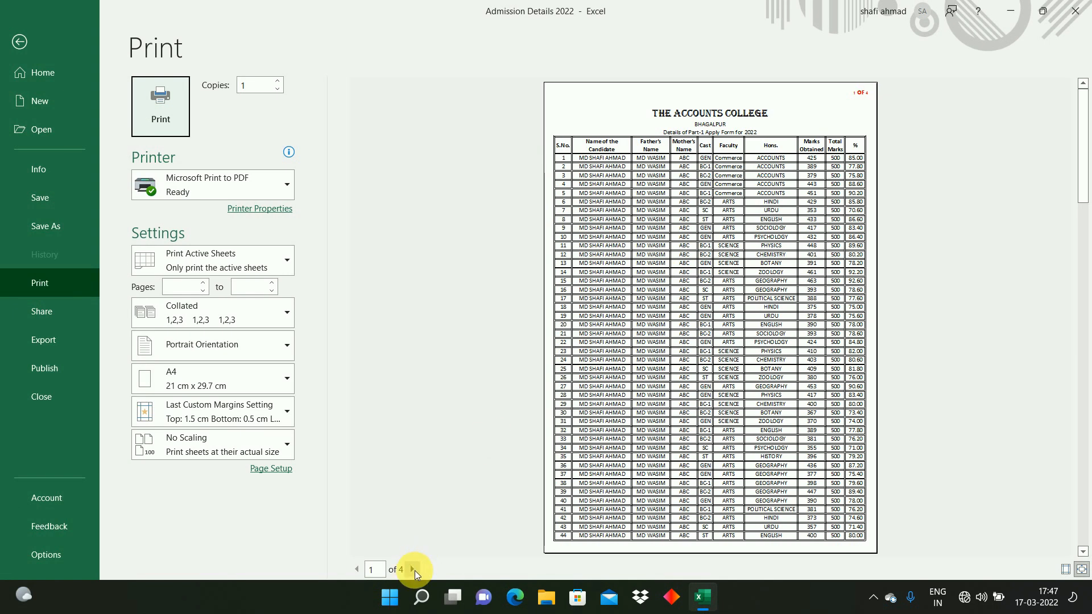
click(413, 570)
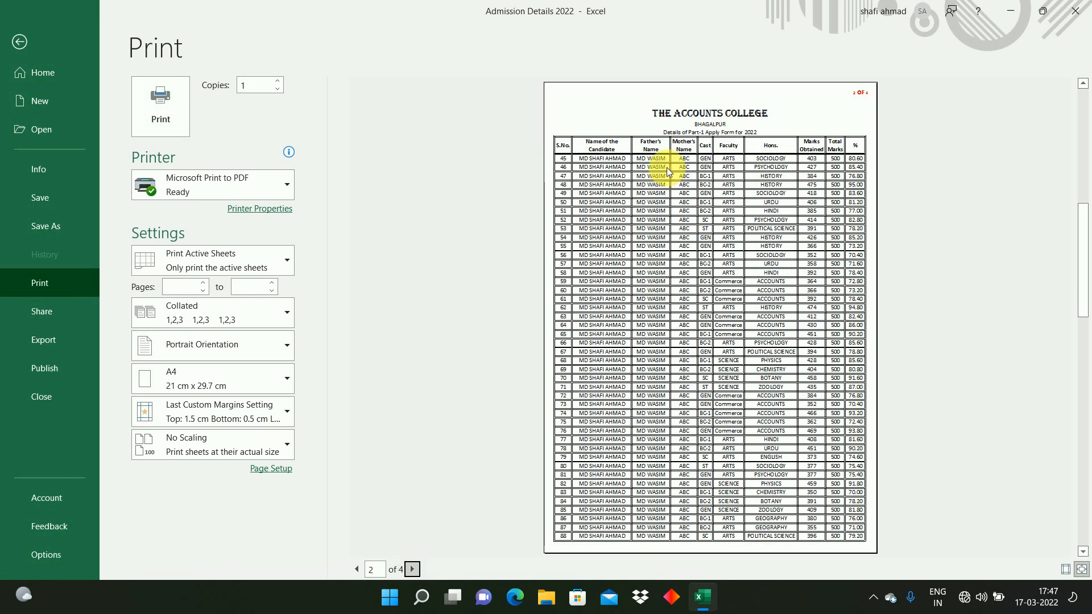
click(413, 569)
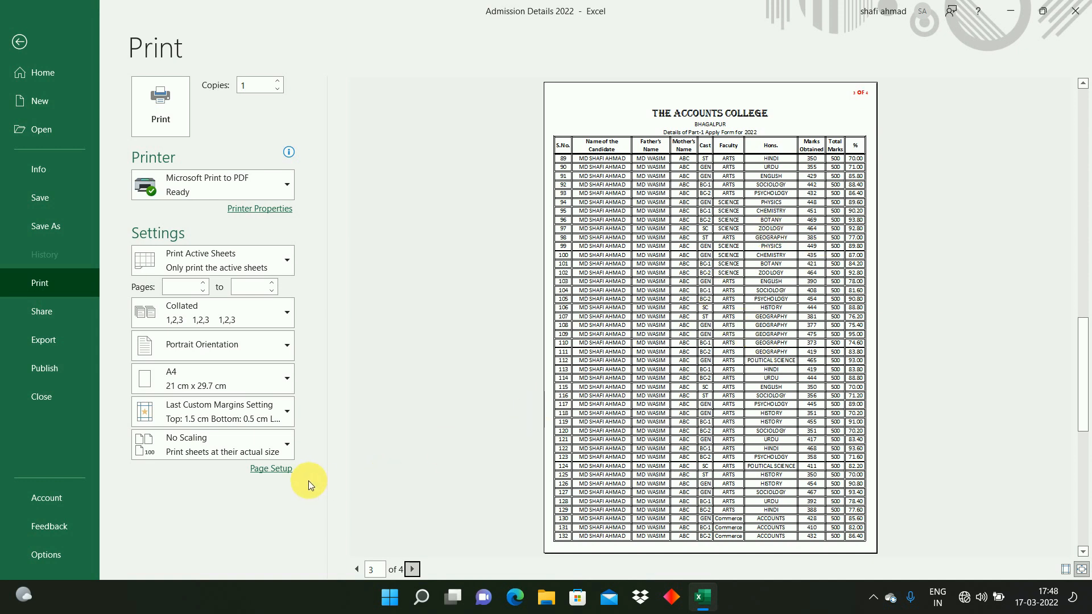
Step: Add a custom footer with "Asstt." in the left section and "Principal" in the right section
click(281, 469)
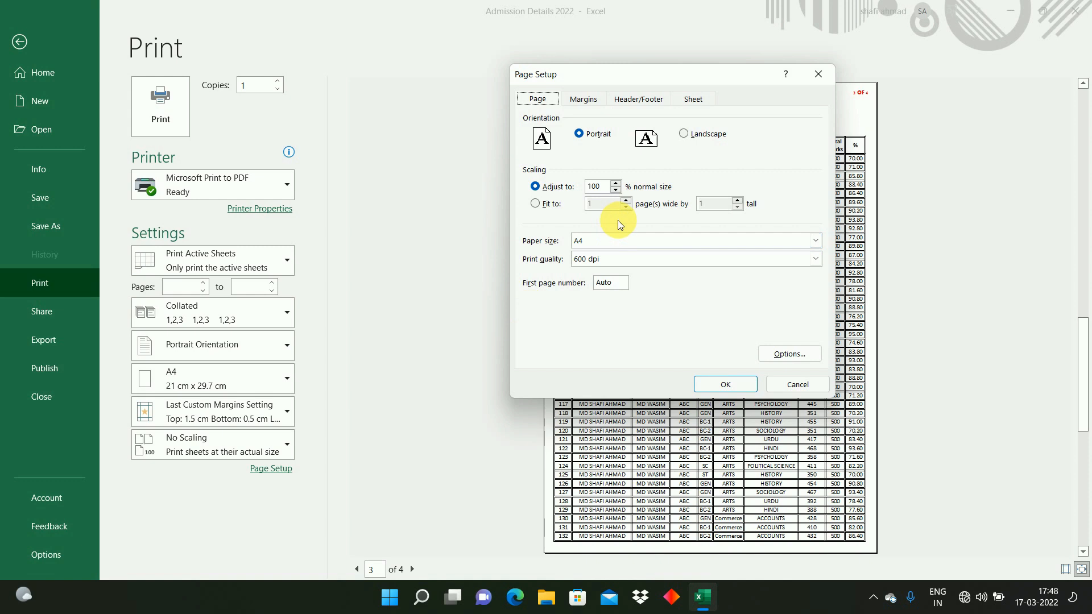
click(647, 106)
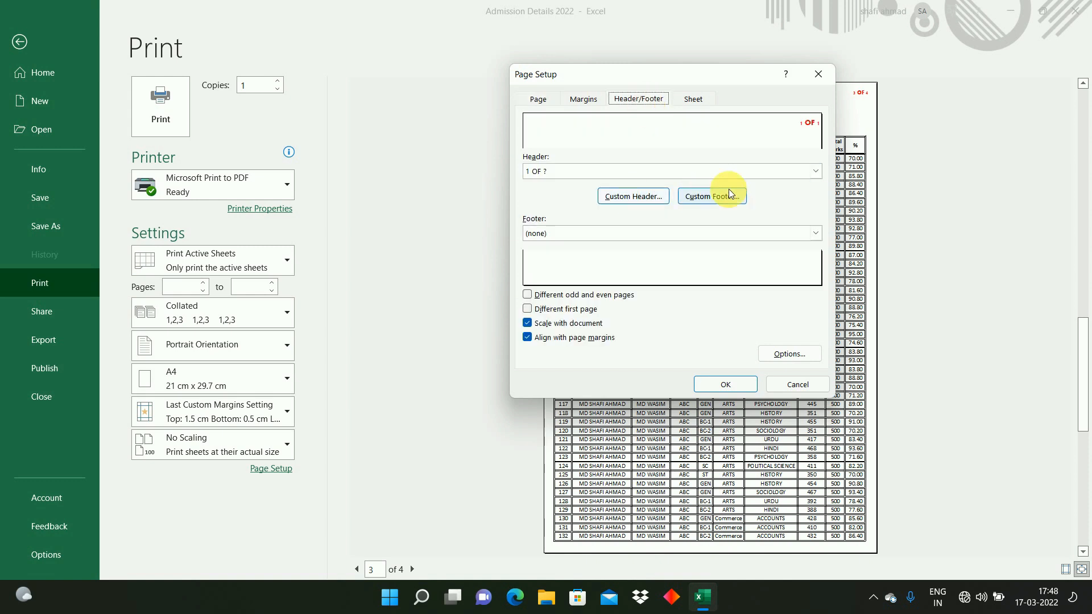
click(715, 199)
click(845, 299)
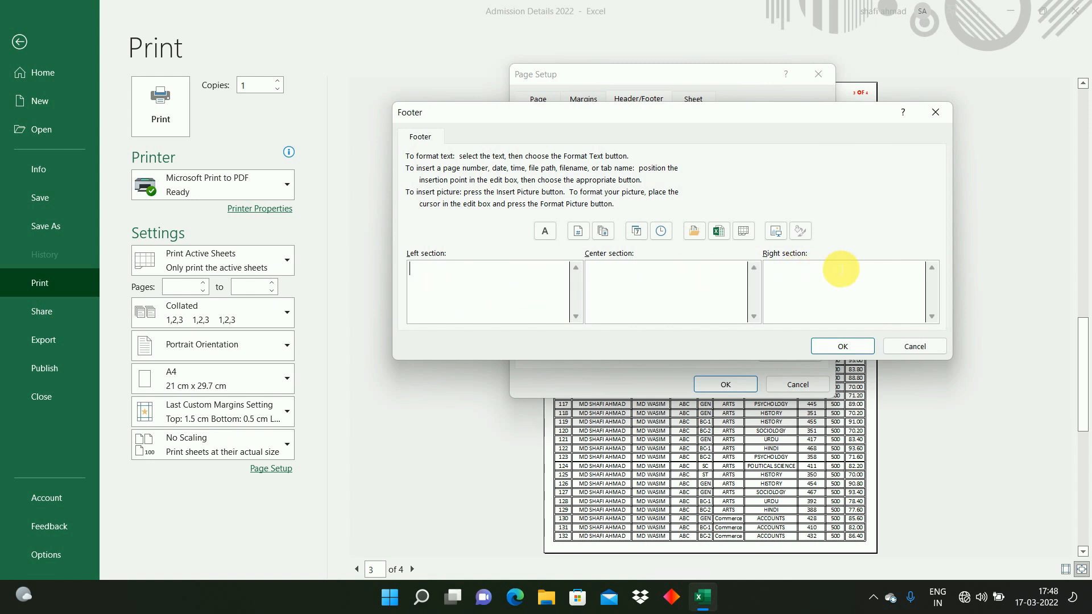
click(529, 295)
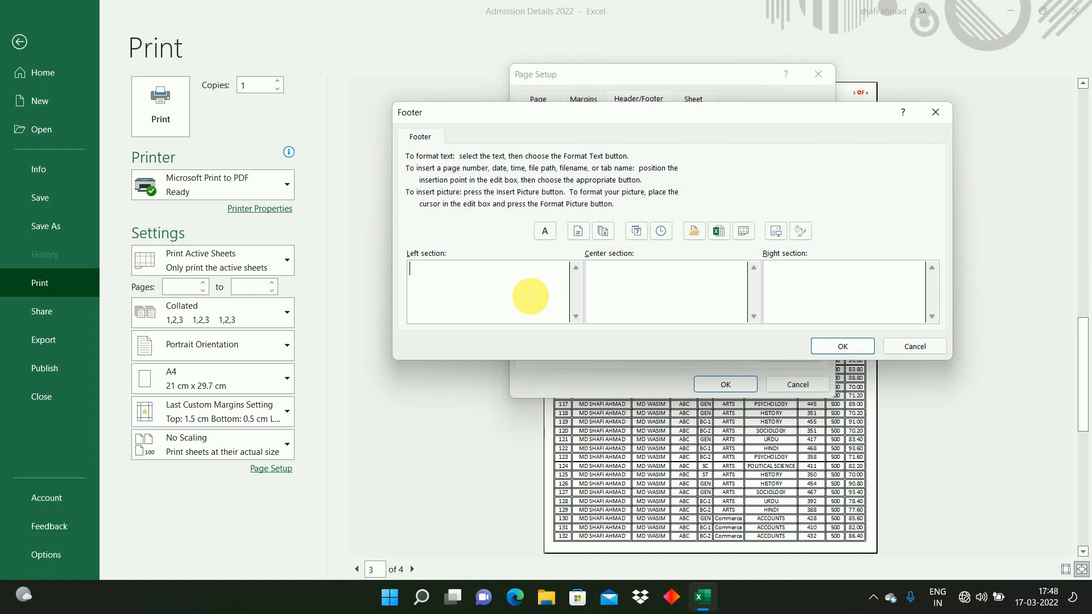
text(Asstt.)
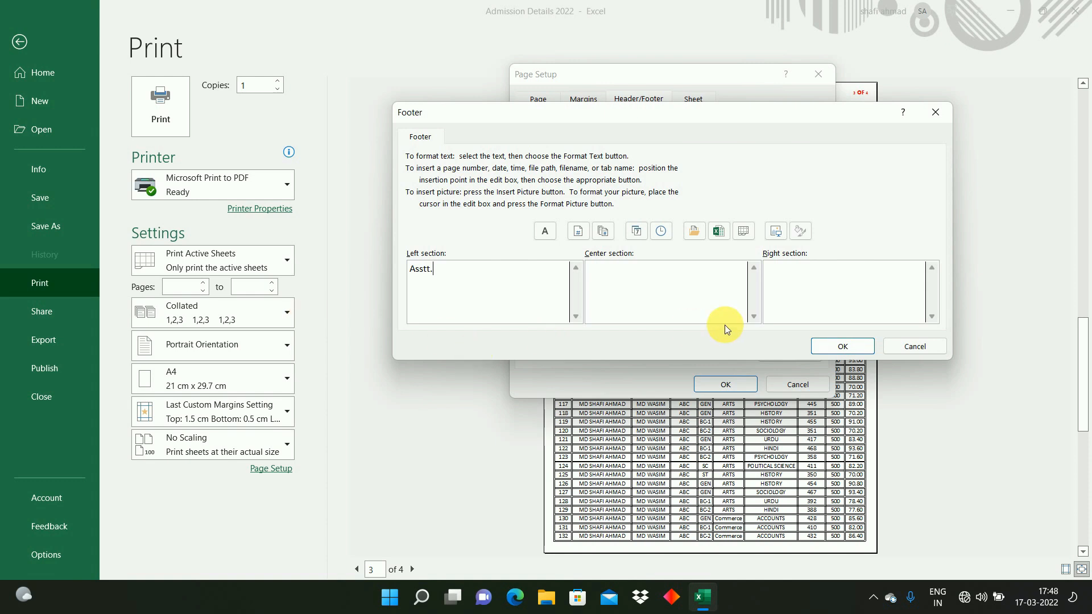
click(891, 285)
text(Principal)
click(841, 346)
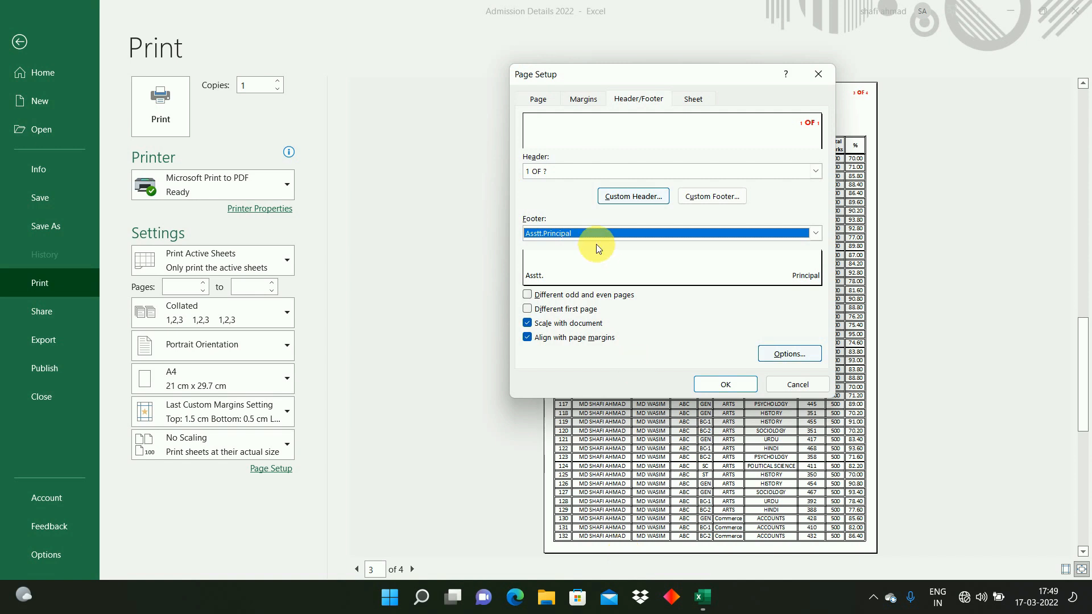
Step: Set the bottom margin to 1.5 cm and the footer margin to 0.5 cm
click(582, 101)
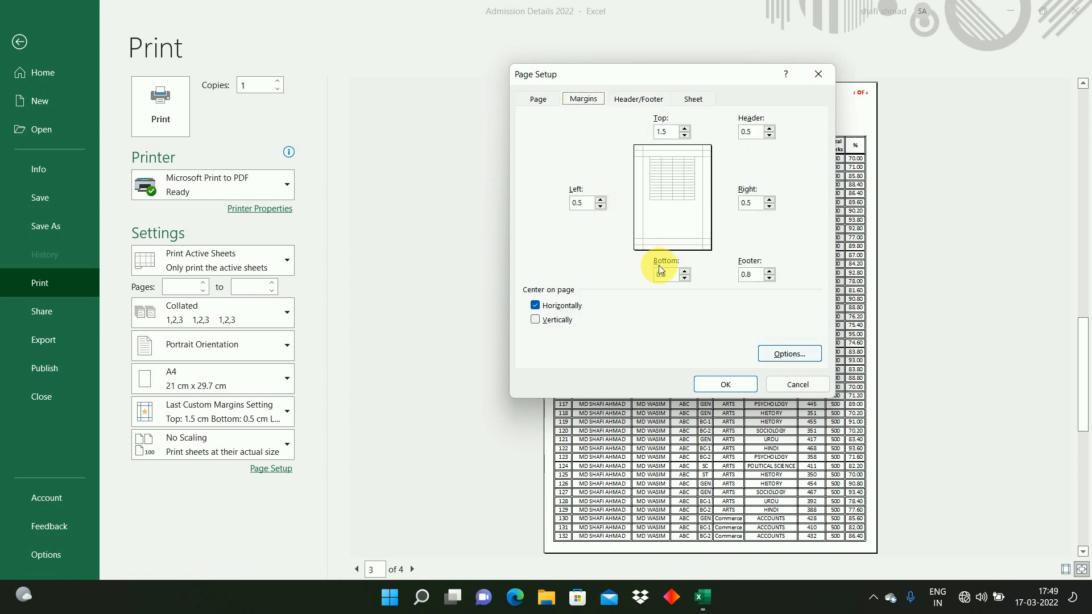
drag(673, 275, 633, 273)
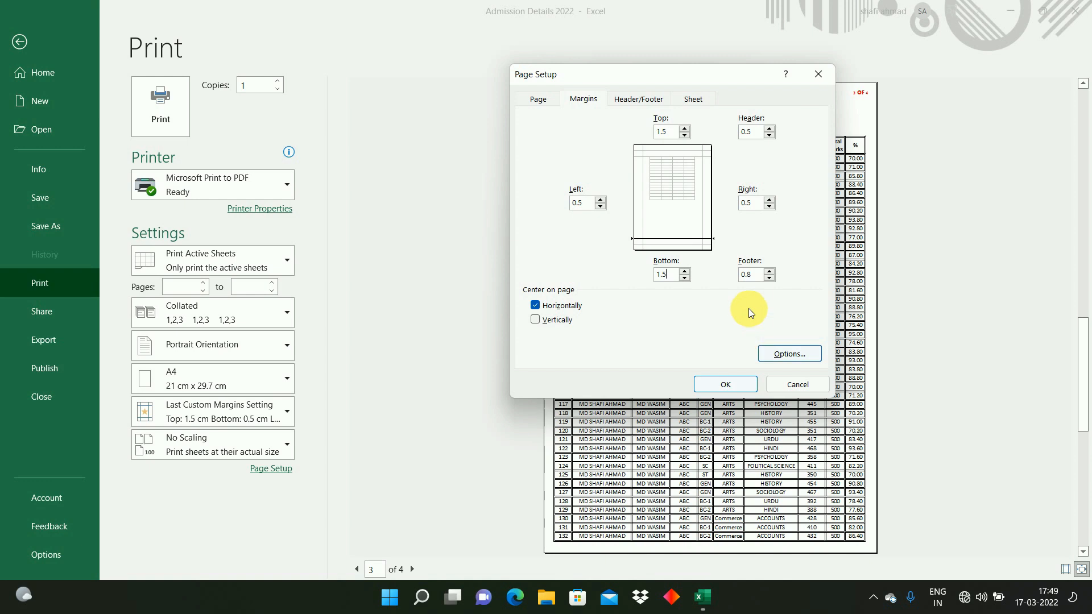
click(755, 276)
key(BackSpace)
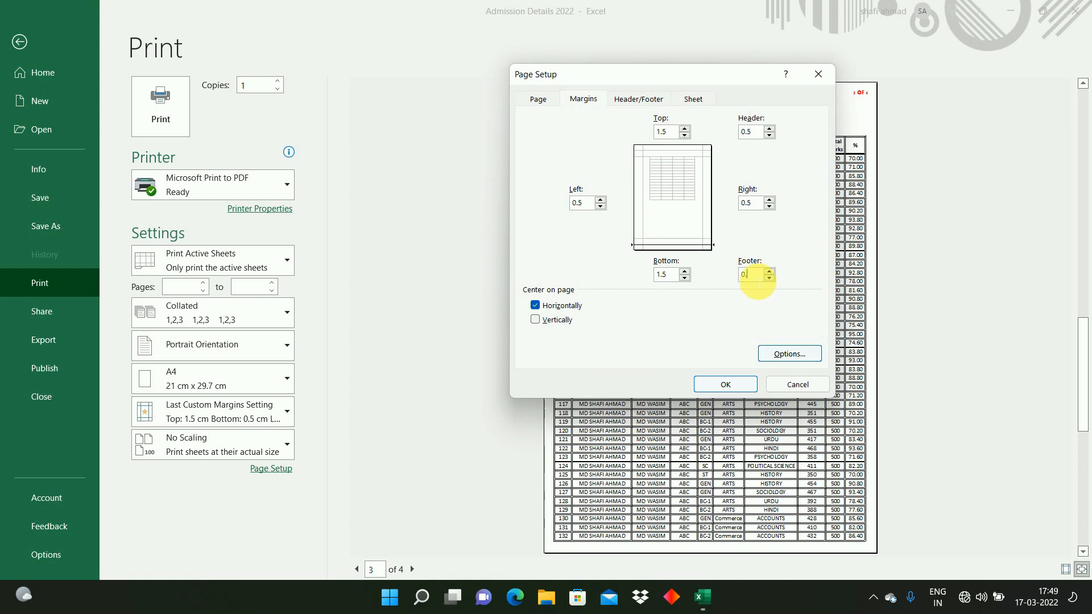
text(5)
click(715, 387)
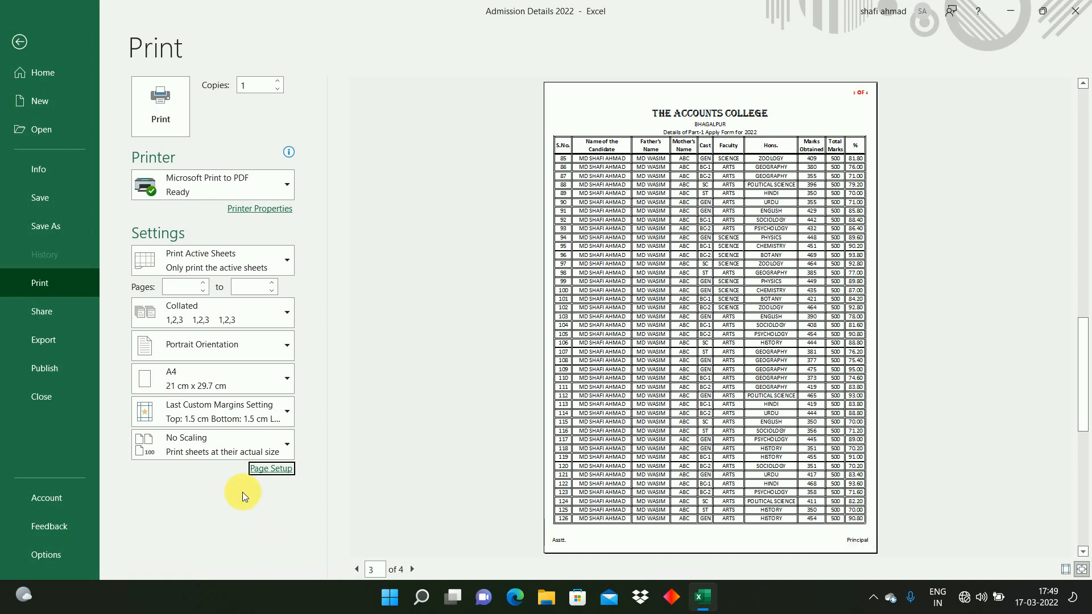
Step: Change the bottom margin to 2 cm in Page Setup
click(270, 469)
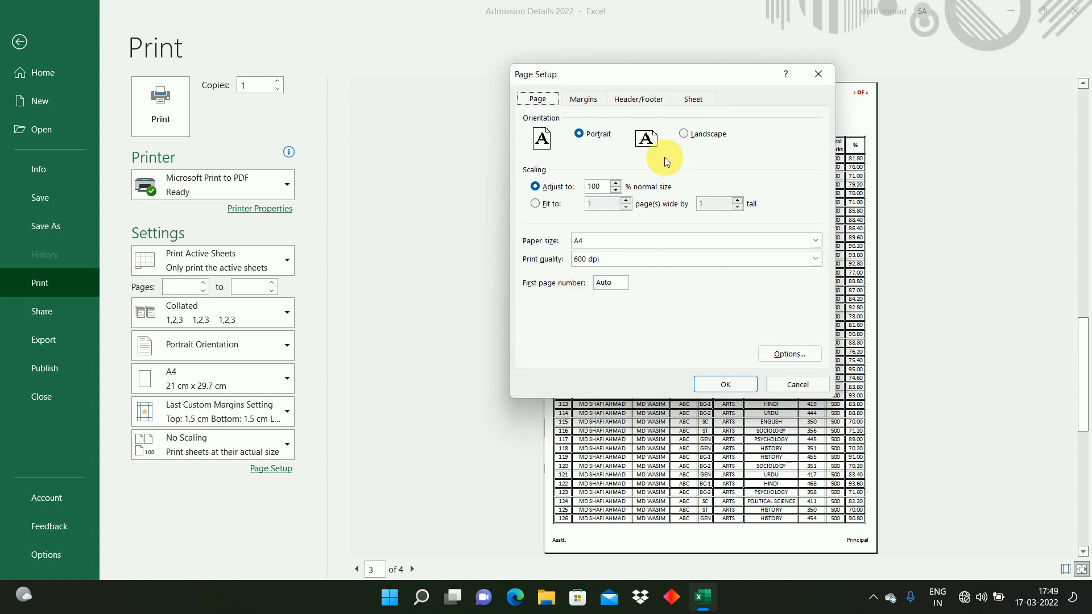
click(586, 100)
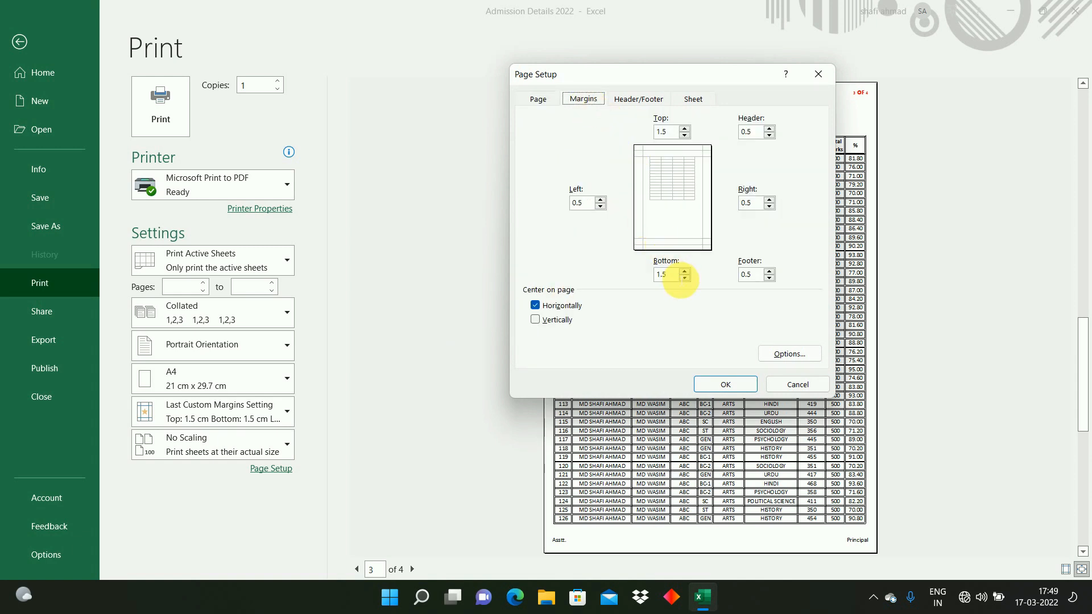
click(674, 275)
key(BackSpace)
key(BackSpace)
key(BackSpace)
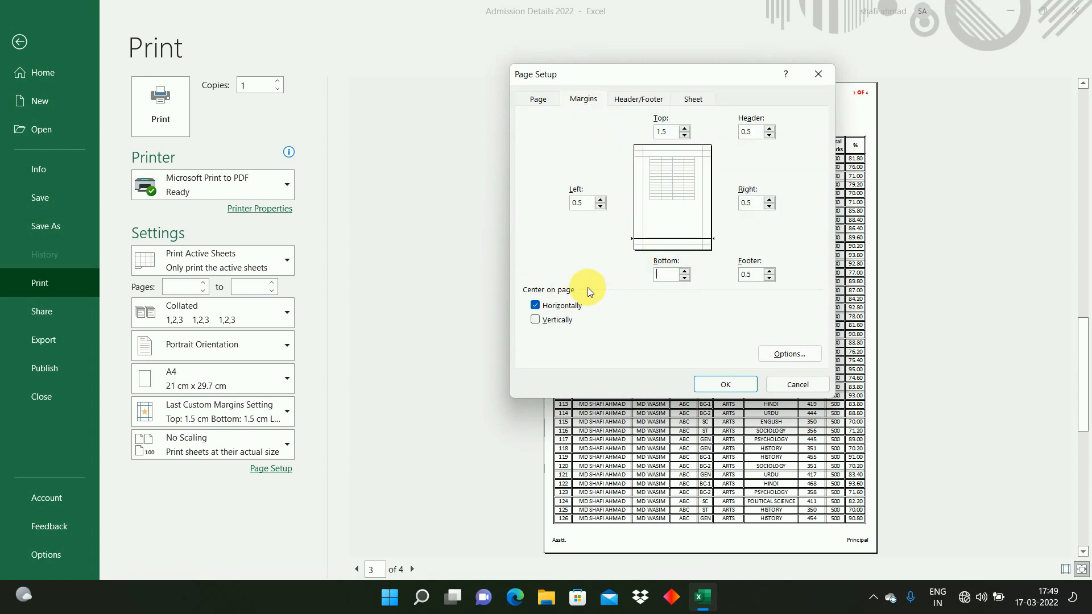
text(2)
click(724, 385)
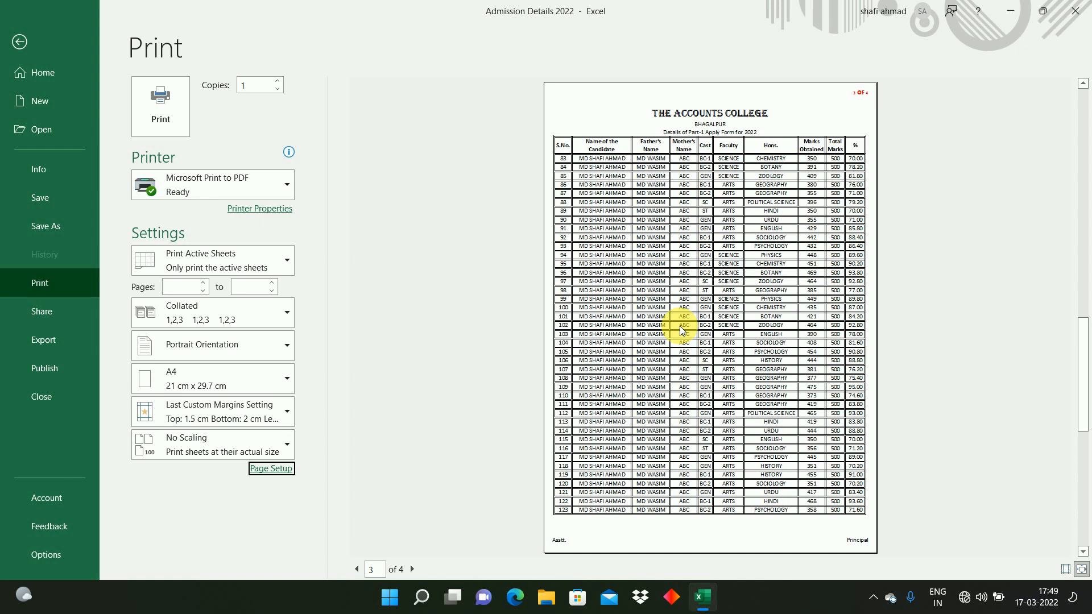
Step: Page through the print preview to check the footer and margins, then leave the preview
click(413, 569)
click(413, 568)
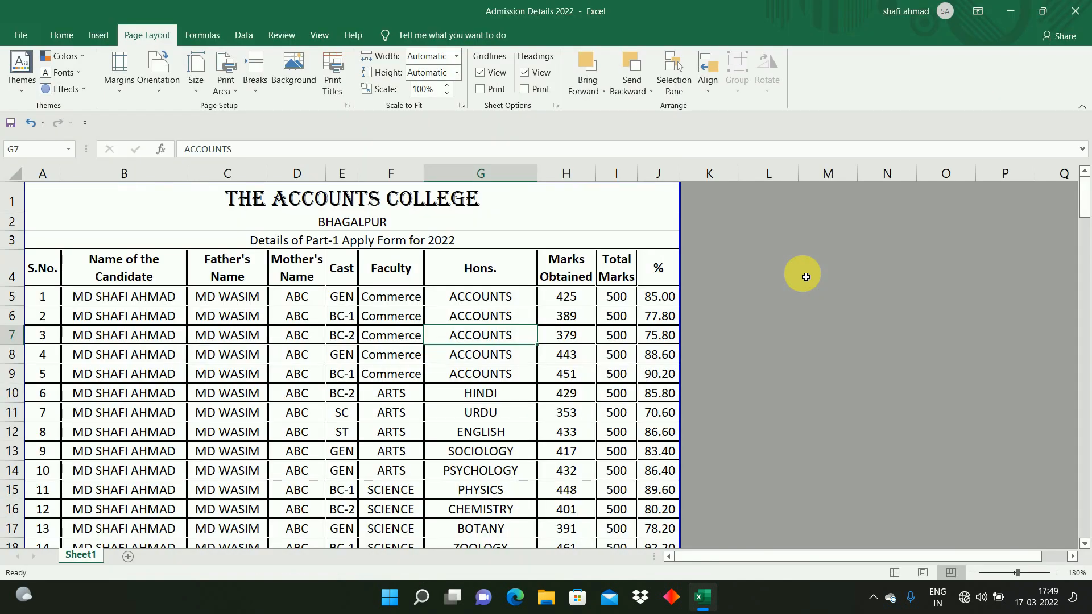
click(530, 292)
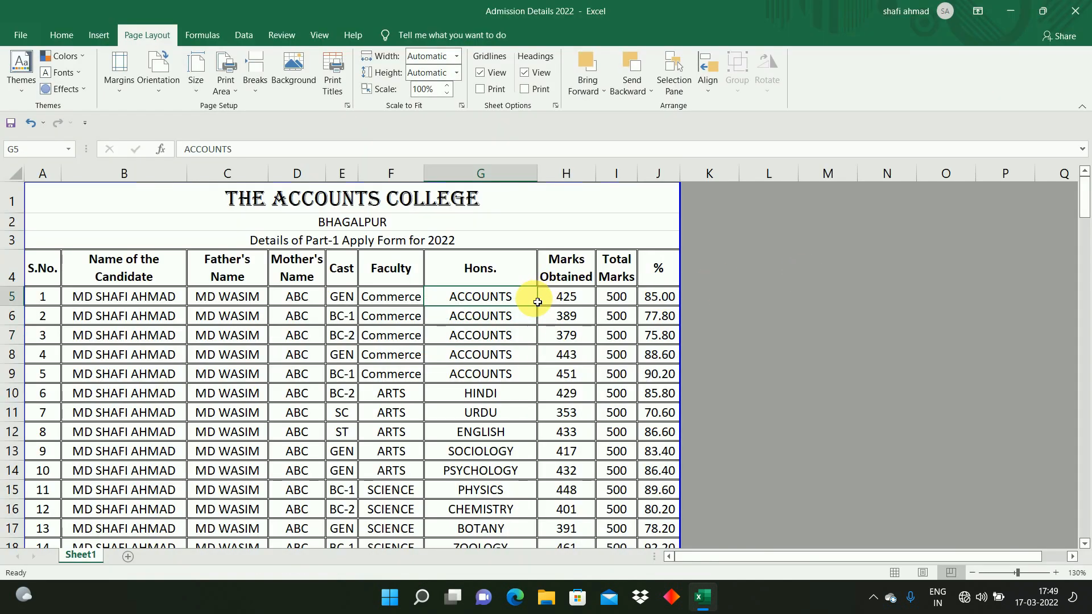
click(42, 267)
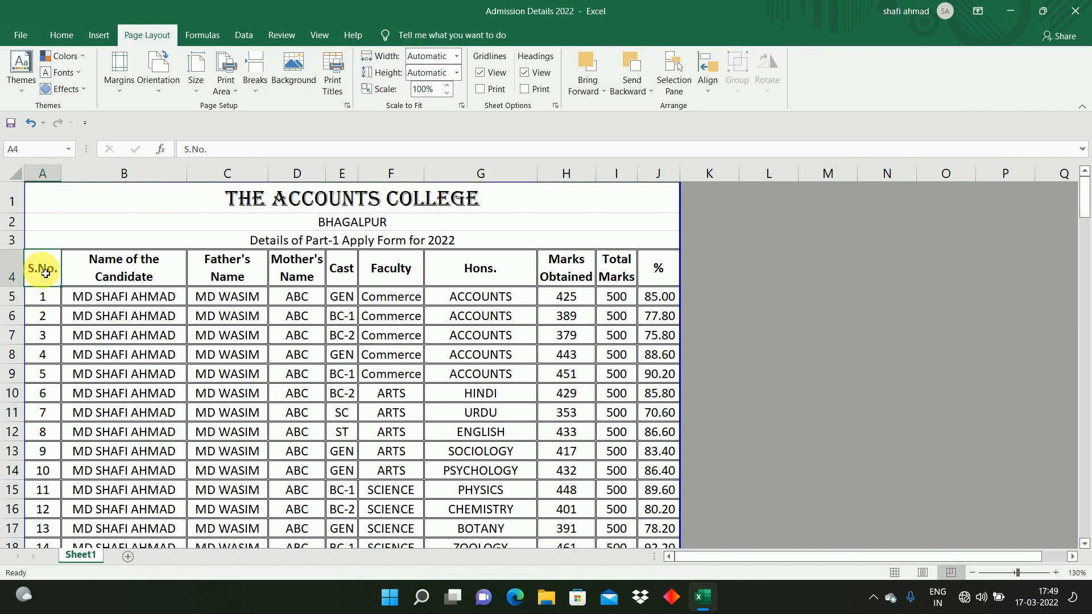
click(500, 293)
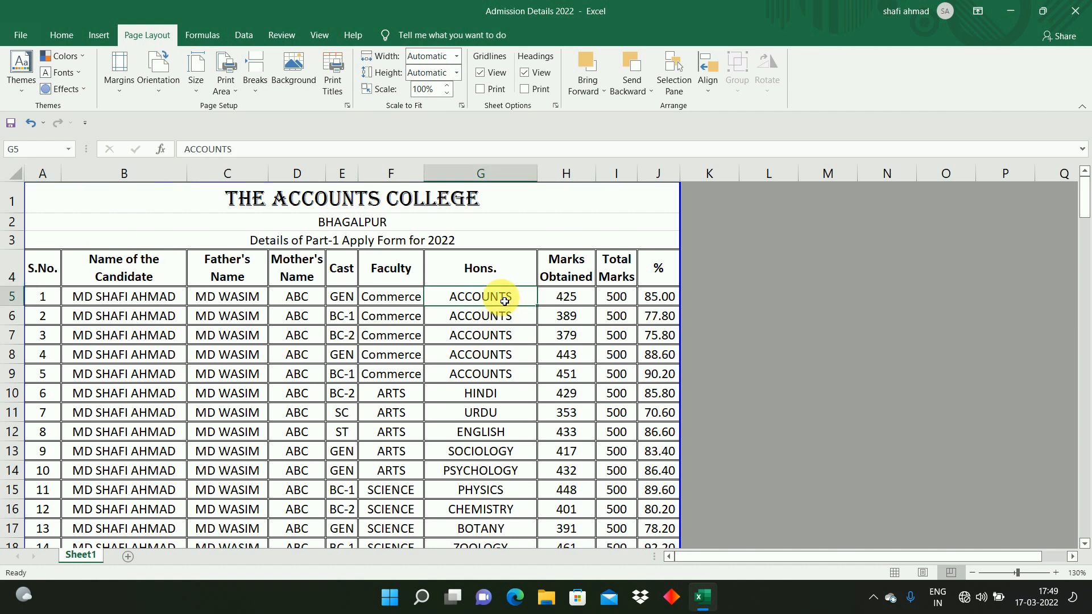
click(419, 300)
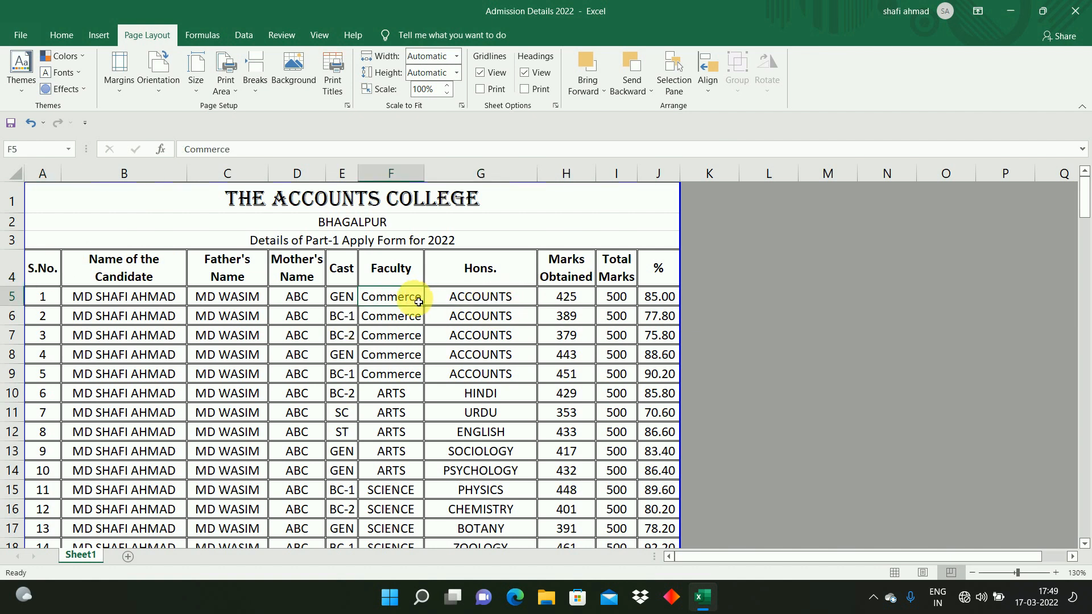
click(401, 412)
click(401, 492)
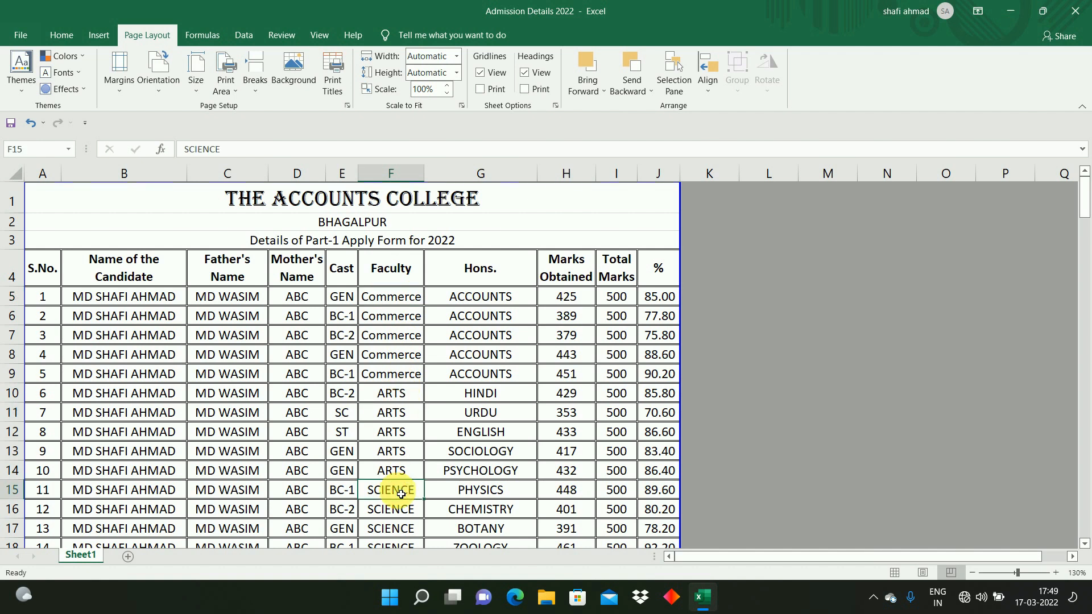
drag(163, 315, 37, 273)
click(38, 273)
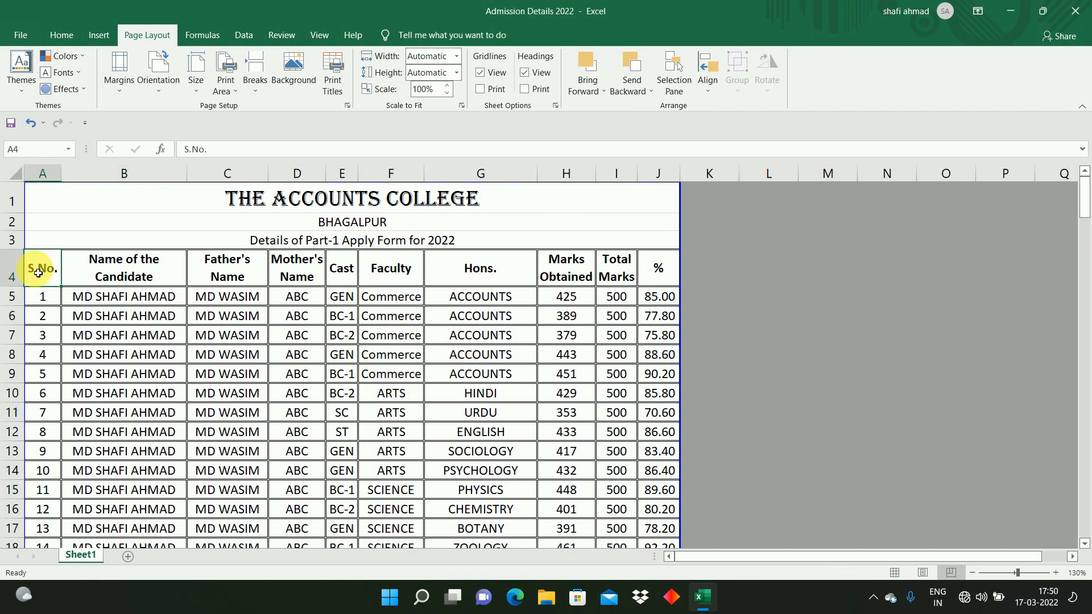
click(236, 374)
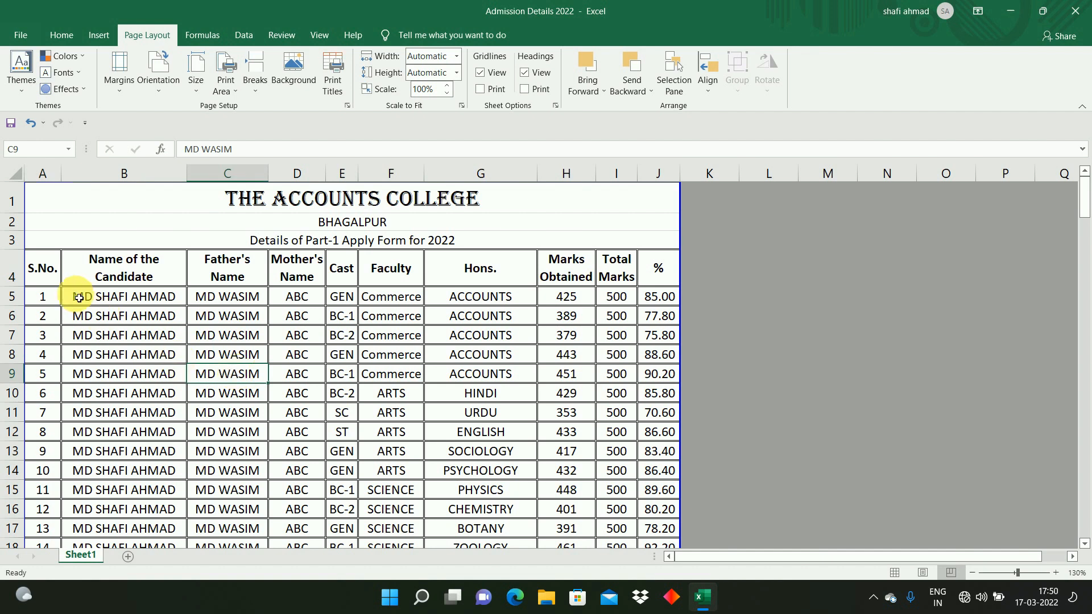
click(48, 270)
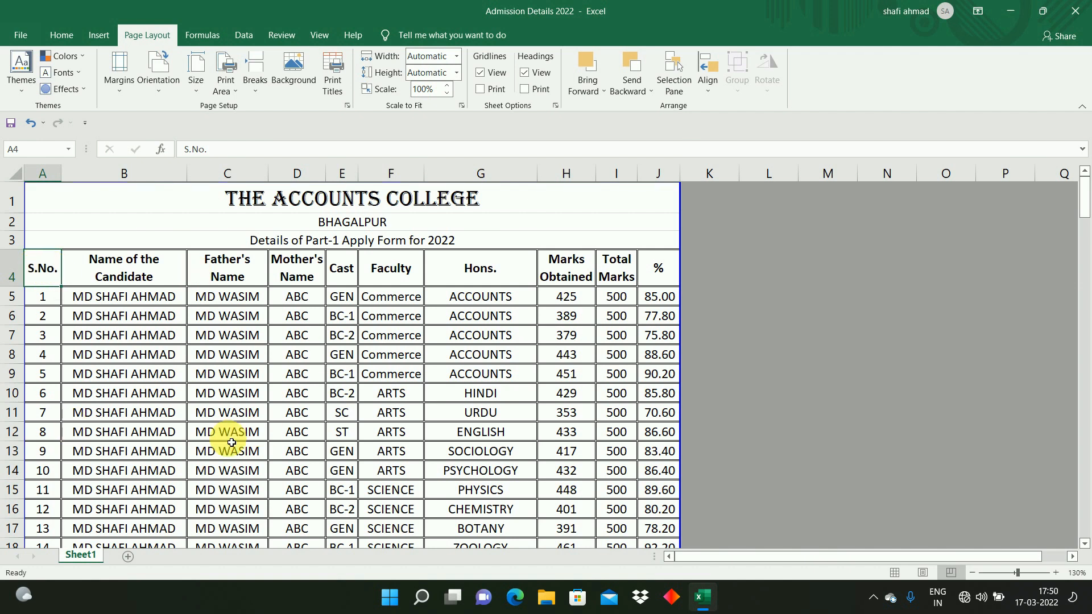
click(181, 434)
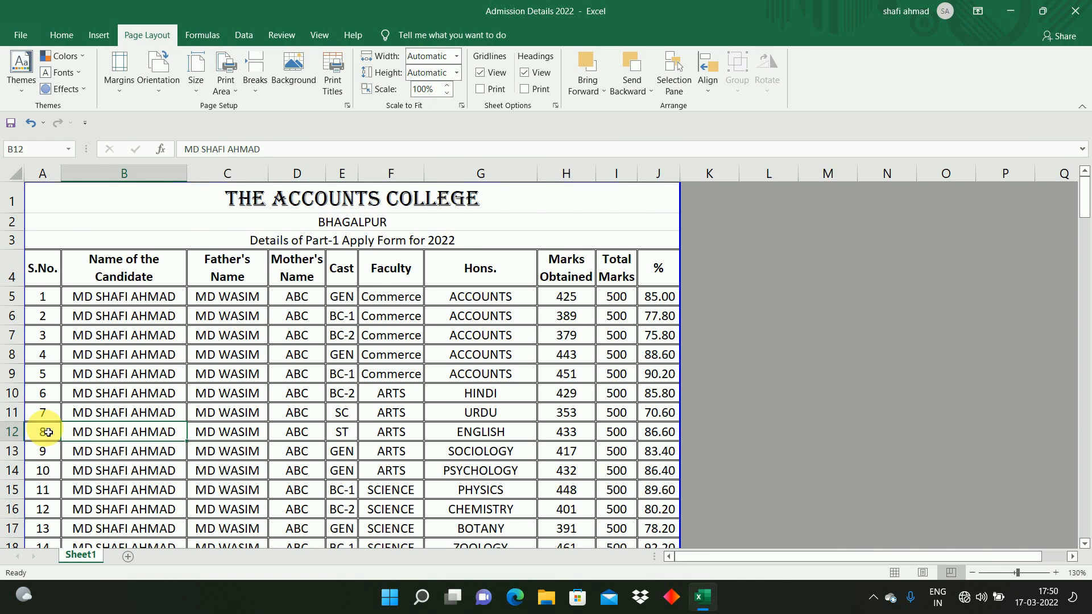
Step: Insert a blank row at row 12 of the admission table
click(11, 432)
right_click(12, 433)
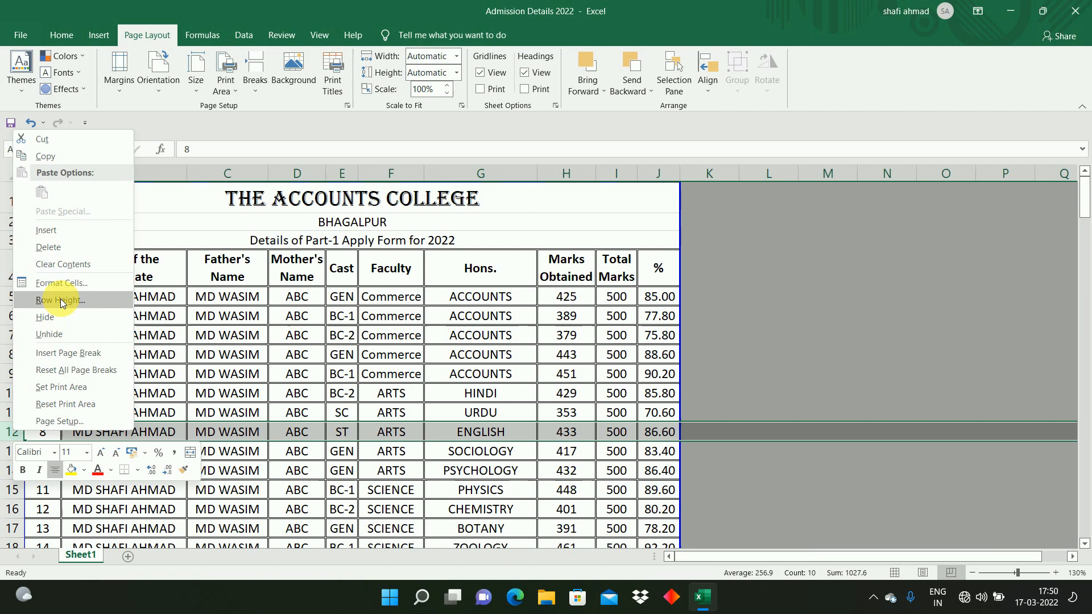
click(67, 230)
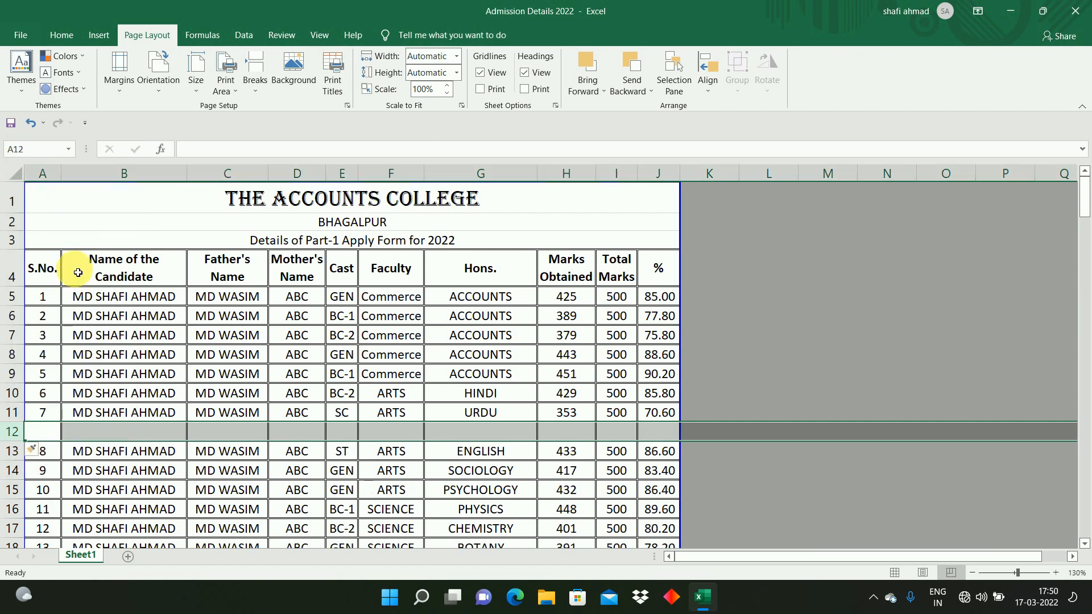
click(132, 477)
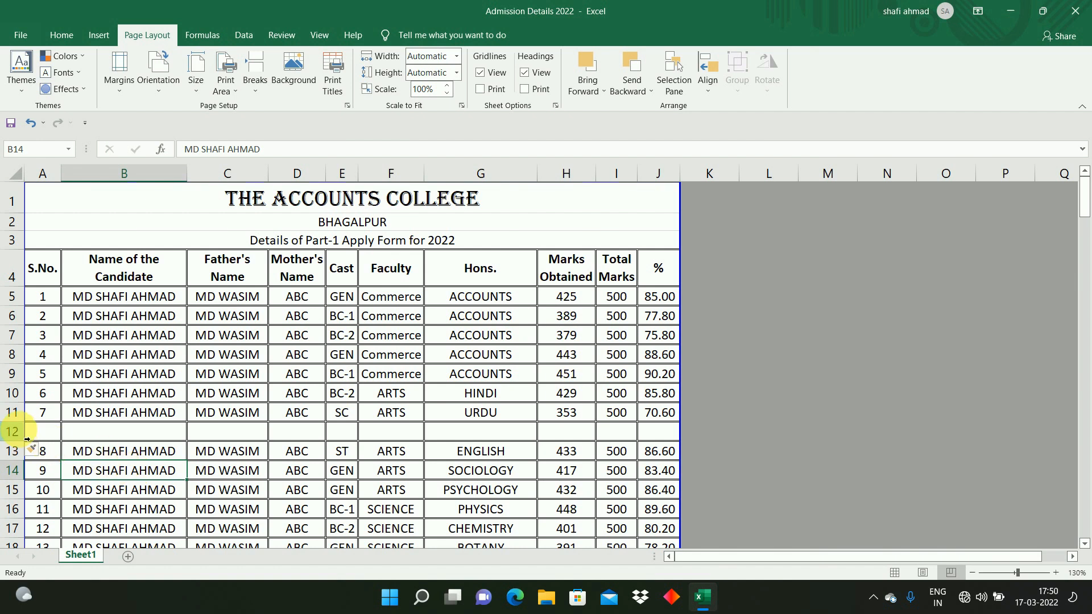
Step: Delete the inserted blank row 12
right_click(13, 432)
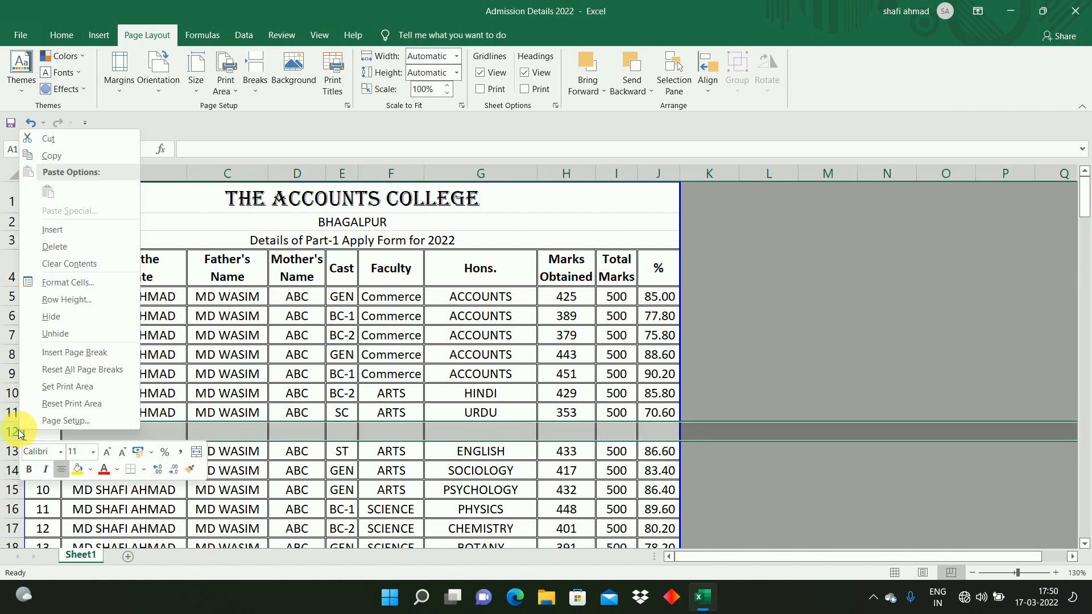
click(70, 248)
click(53, 277)
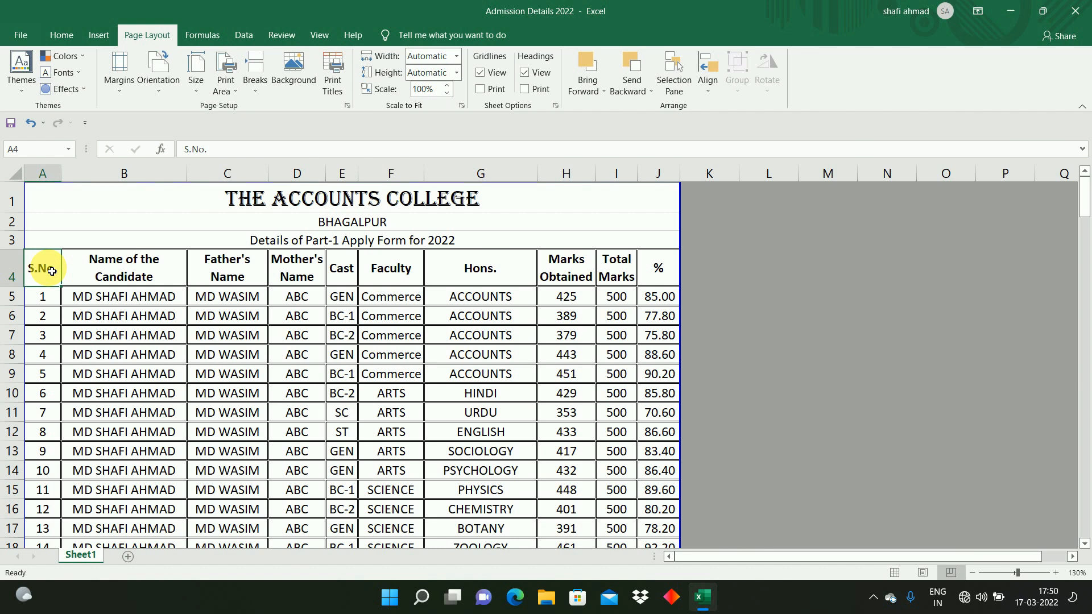
Step: Select the table from the row 4 headings down and turn on Filter for its columns
key(shift+Right)
key(shift+Right)
key(shift+Right)
key(shift+Right)
key(shift+Right)
key(shift+Right)
key(shift+Right)
key(shift+Right)
key(shift+Right)
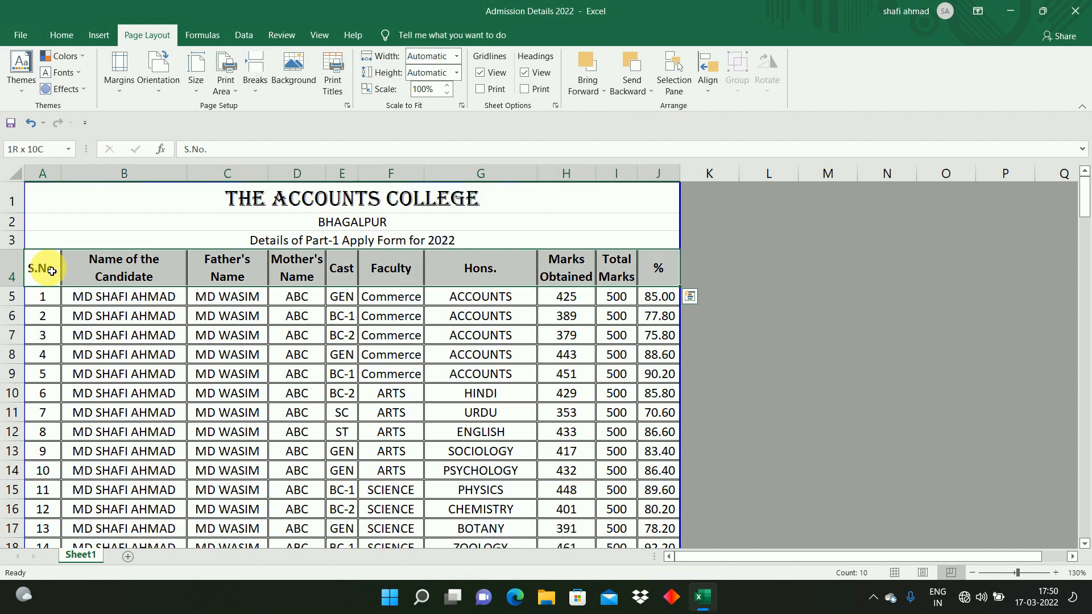
key(ctrl+shift+Down)
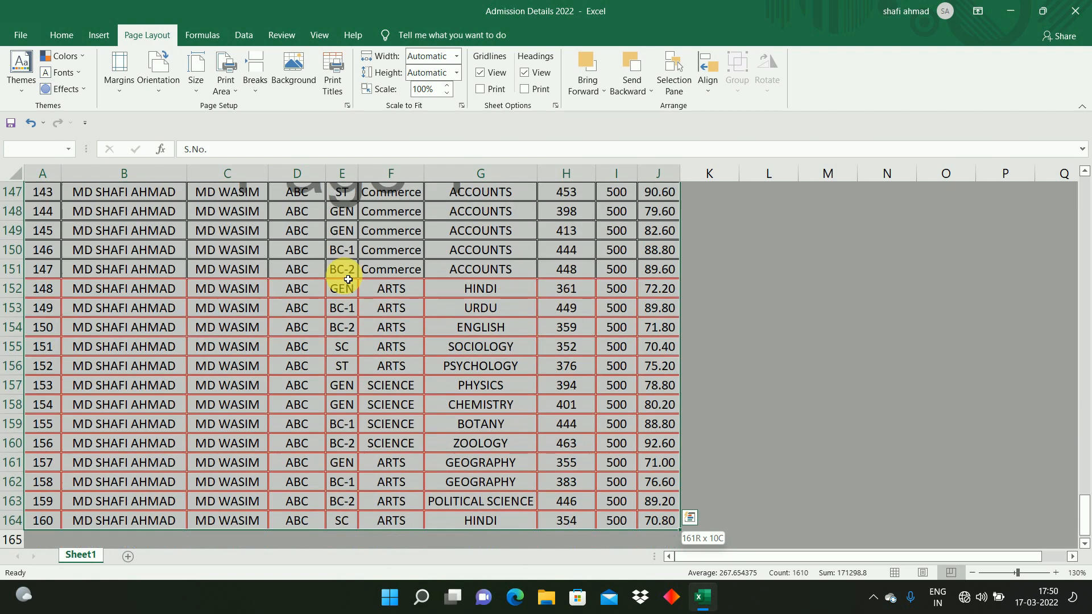
key(shift+Up)
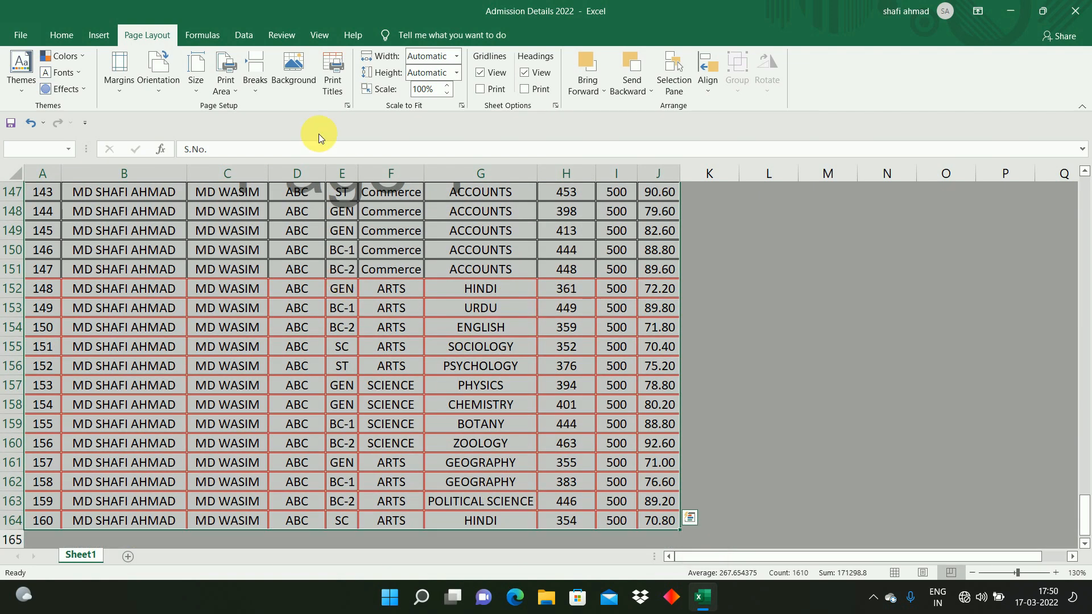
click(64, 36)
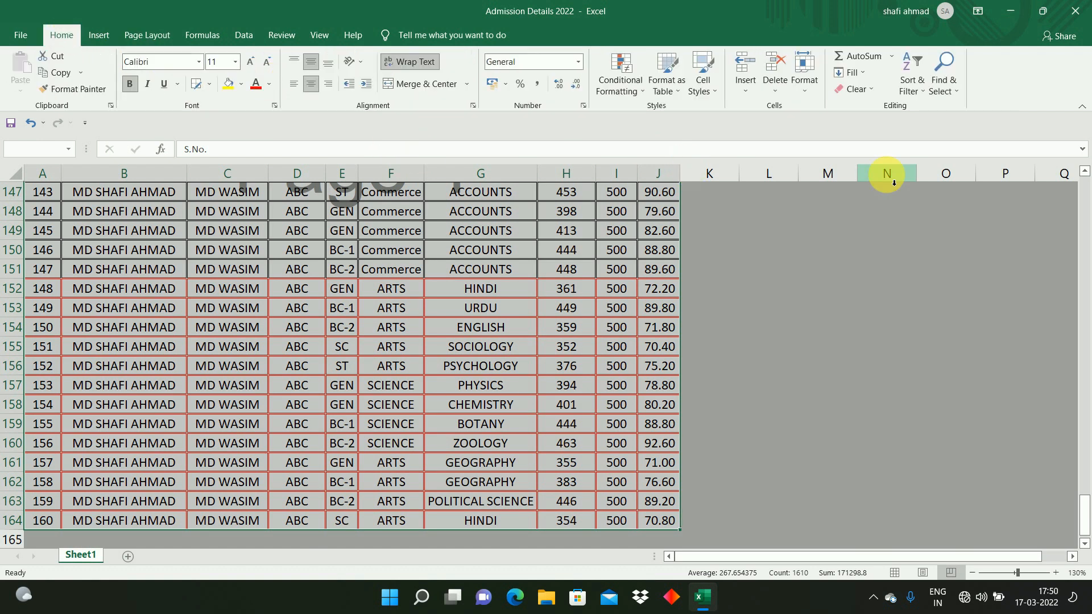
click(921, 91)
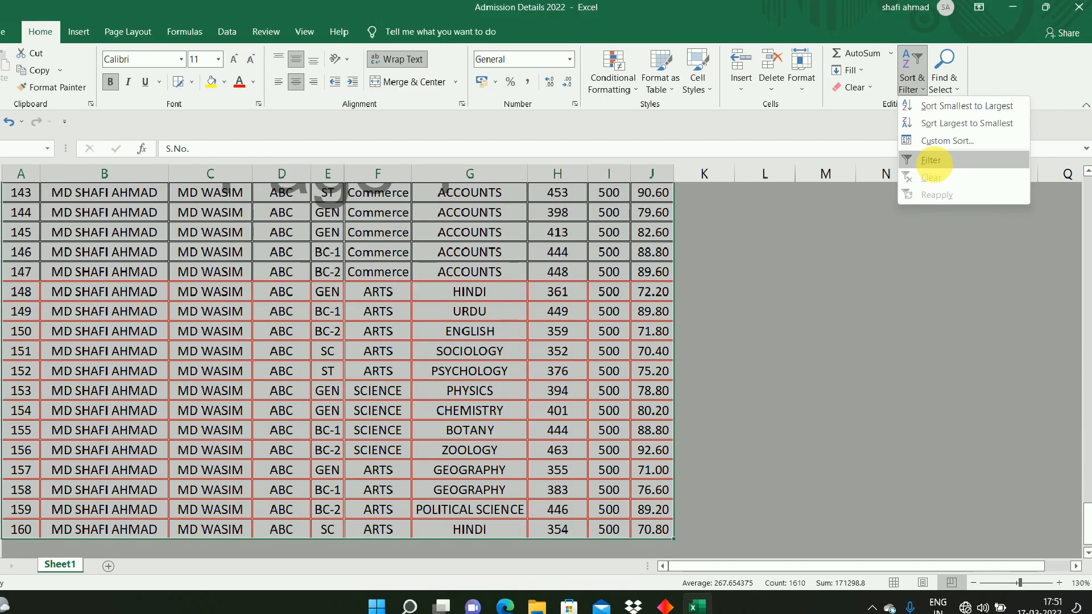
click(932, 161)
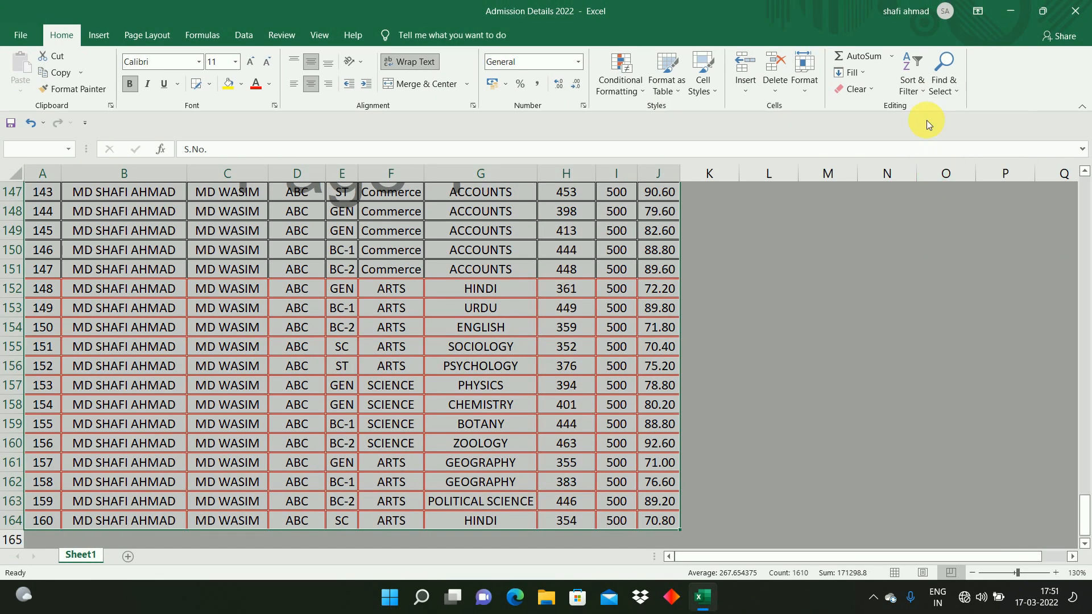
click(920, 86)
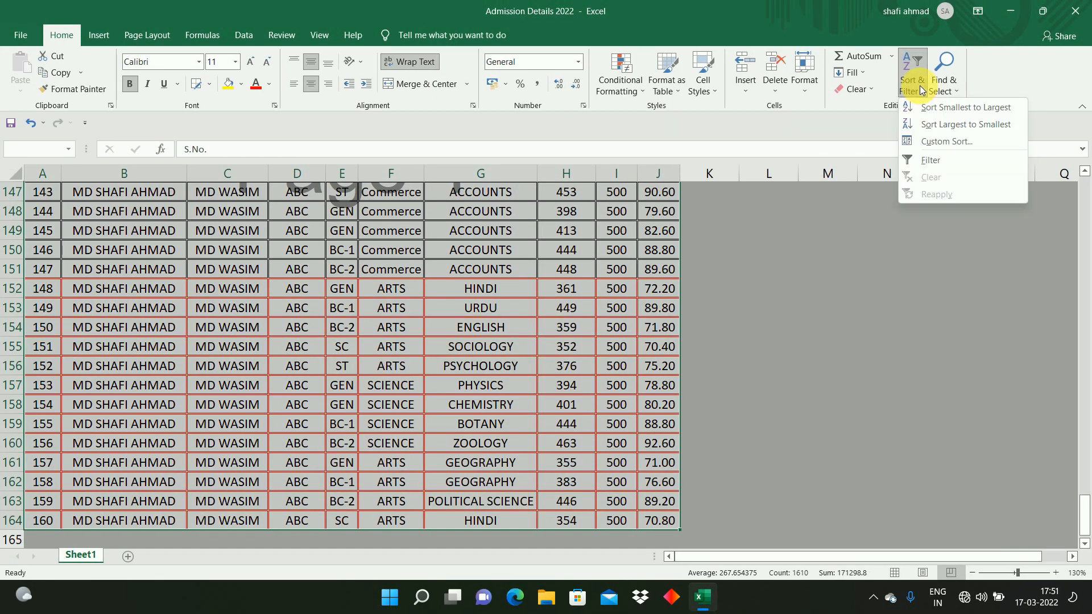
click(929, 159)
click(375, 215)
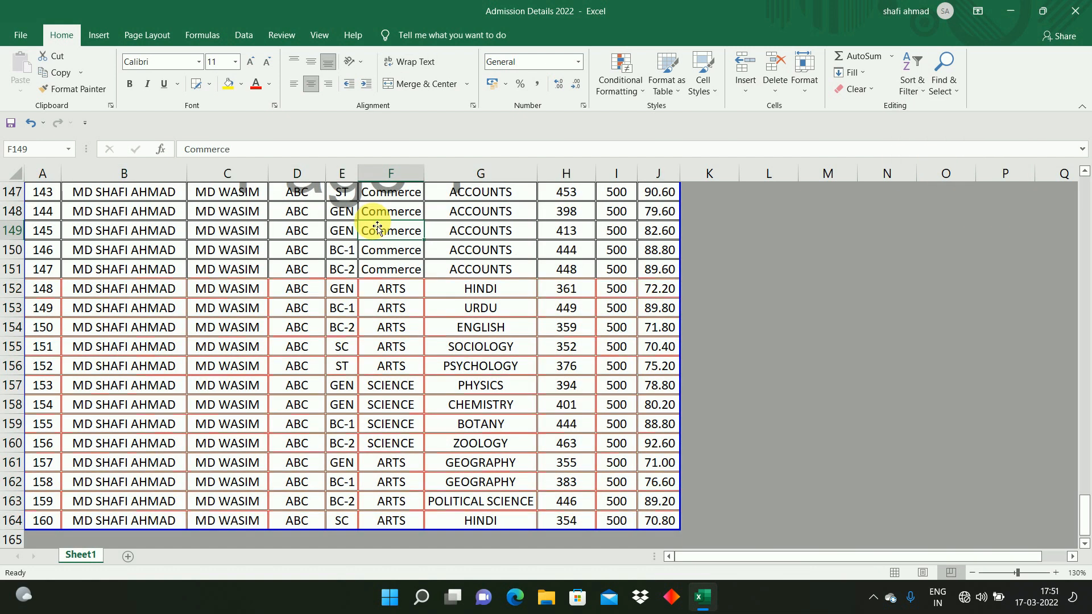
key(ctrl+Up)
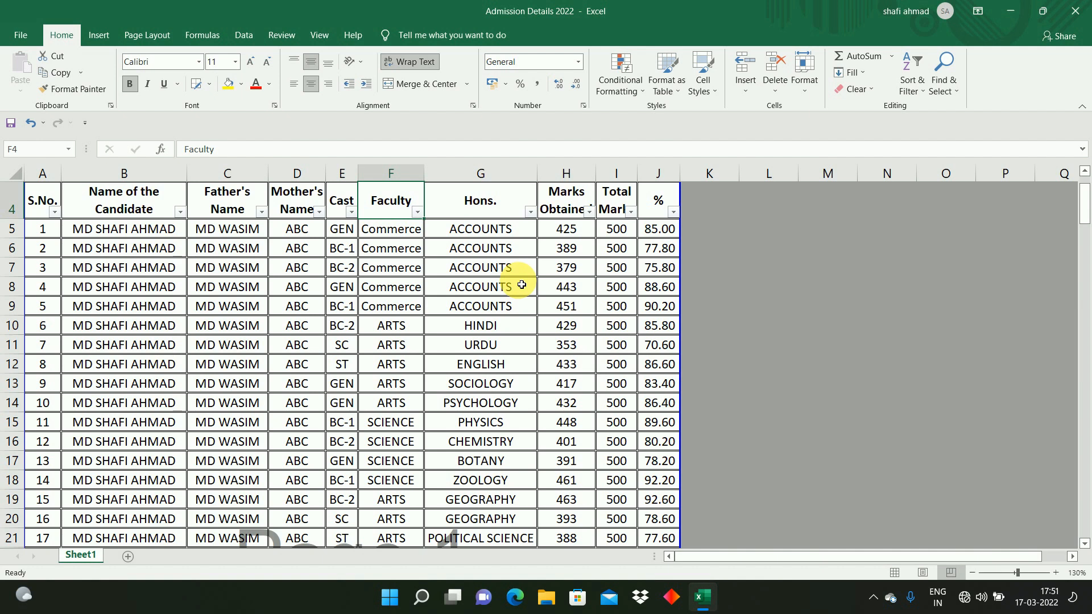
key(Up)
key(Up)
key(Up)
key(Down)
key(Down)
key(Down)
key(Left)
key(Left)
key(Left)
key(Left)
key(Left)
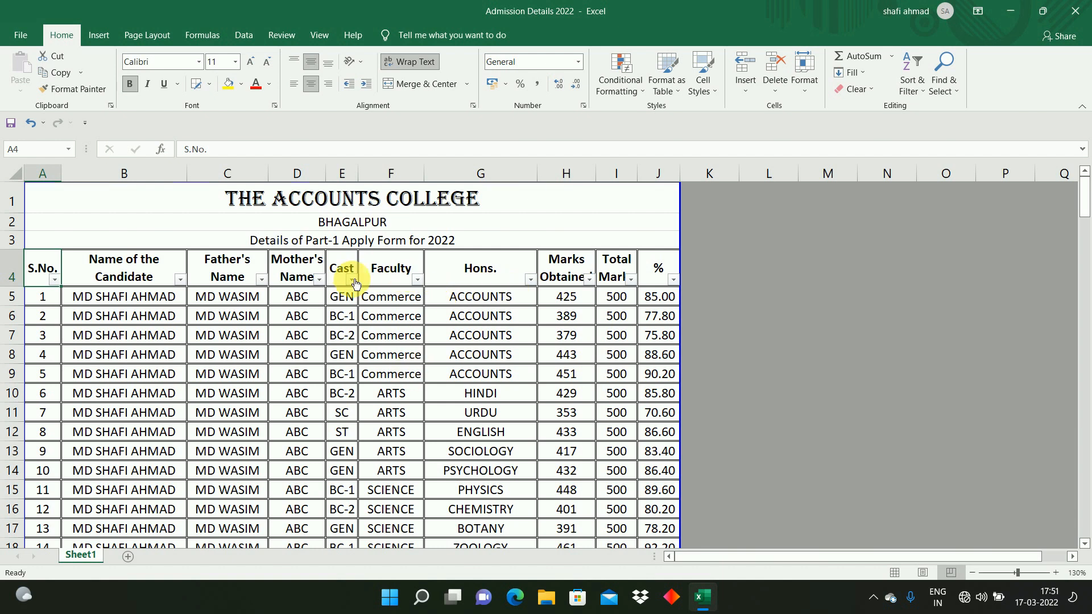
Step: Filter the Faculty column to show only ARTS records
click(387, 270)
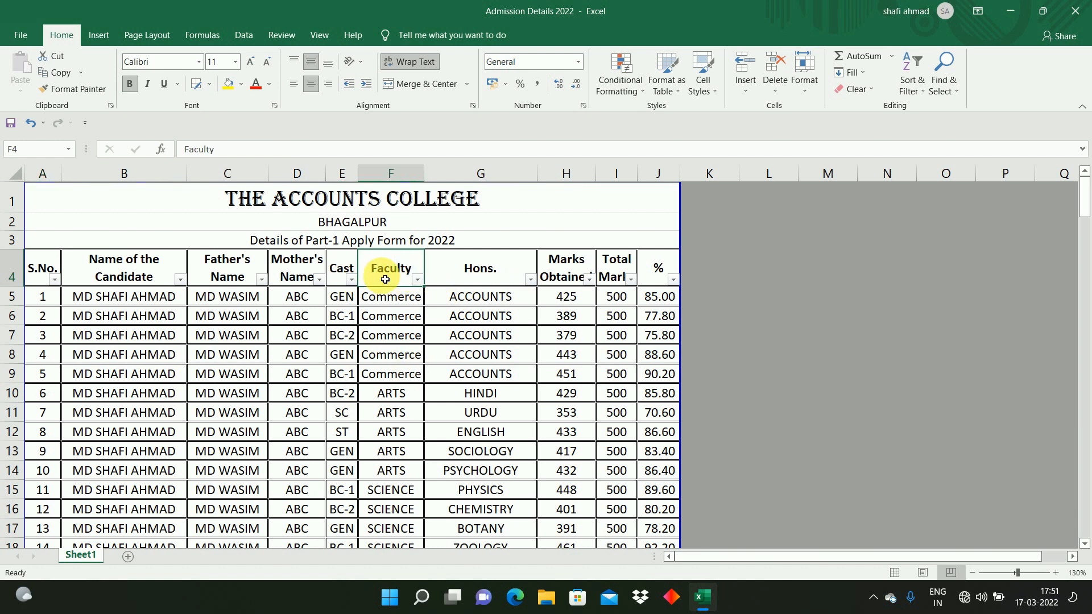
click(419, 280)
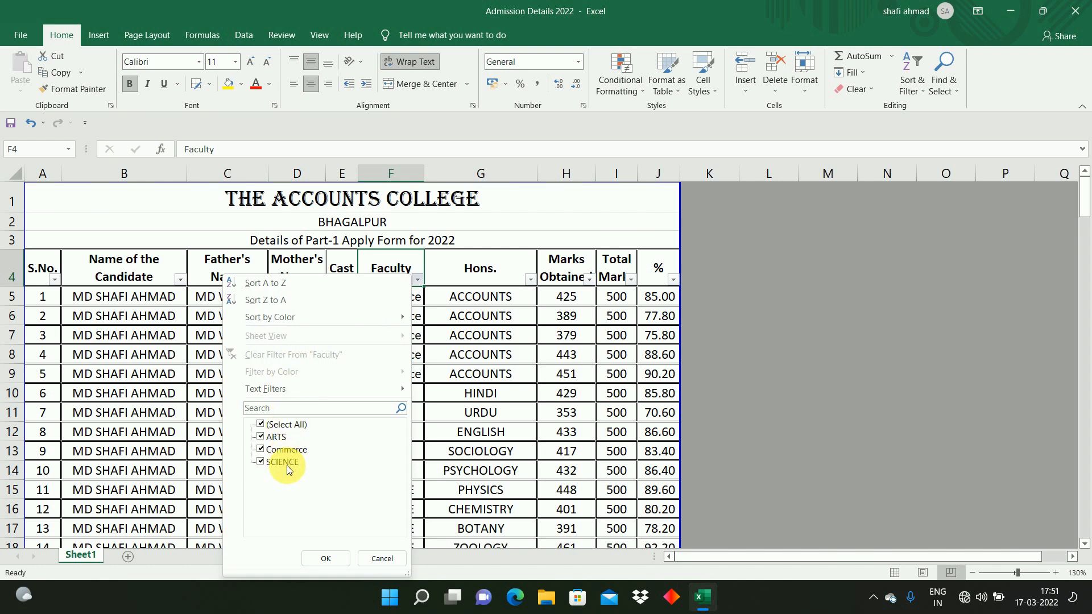
click(260, 426)
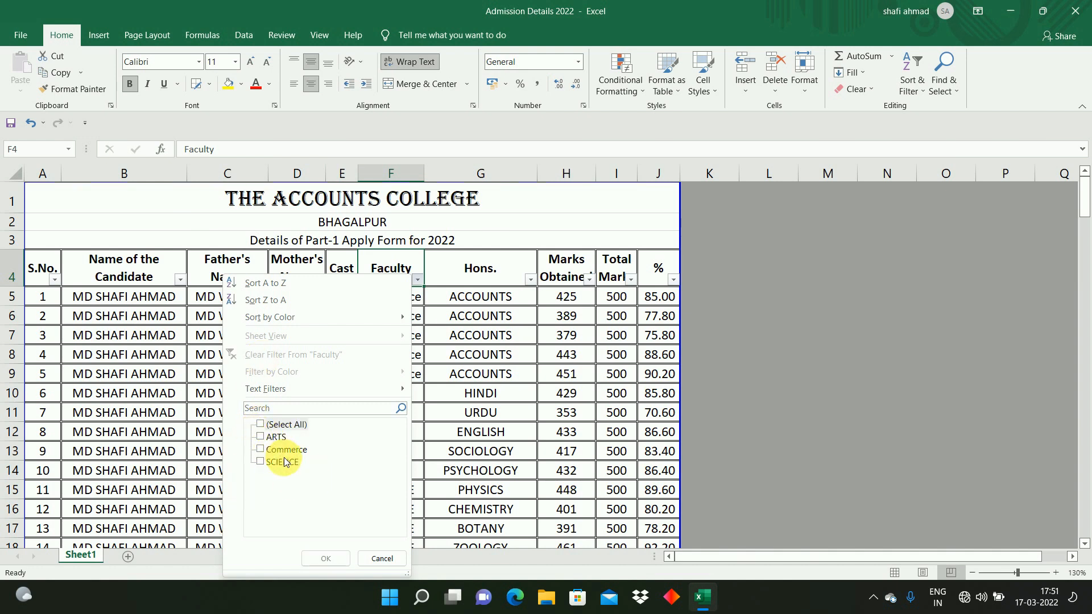
click(261, 437)
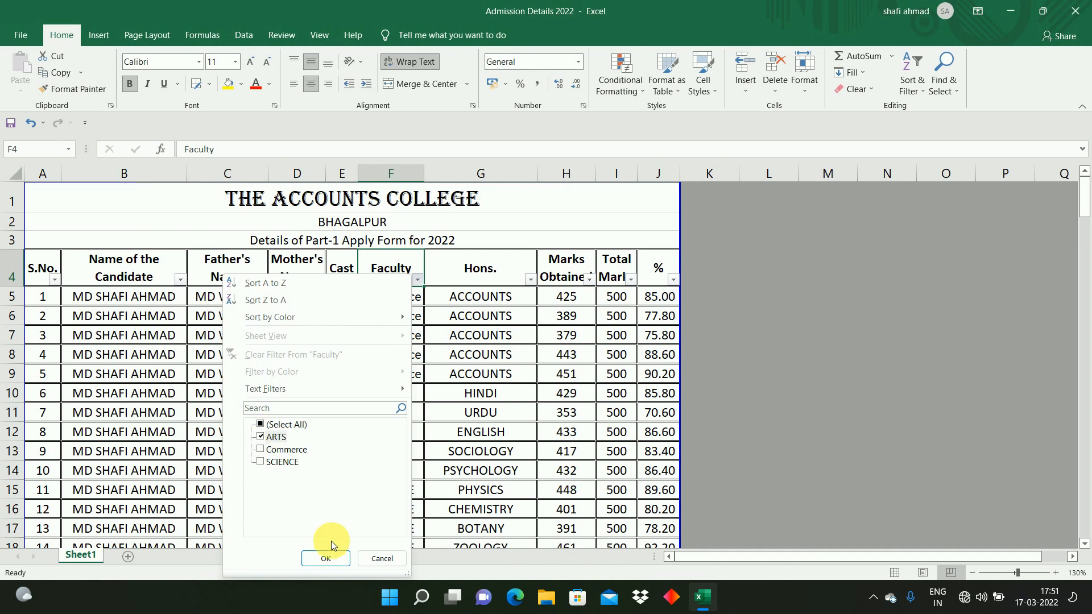
click(325, 560)
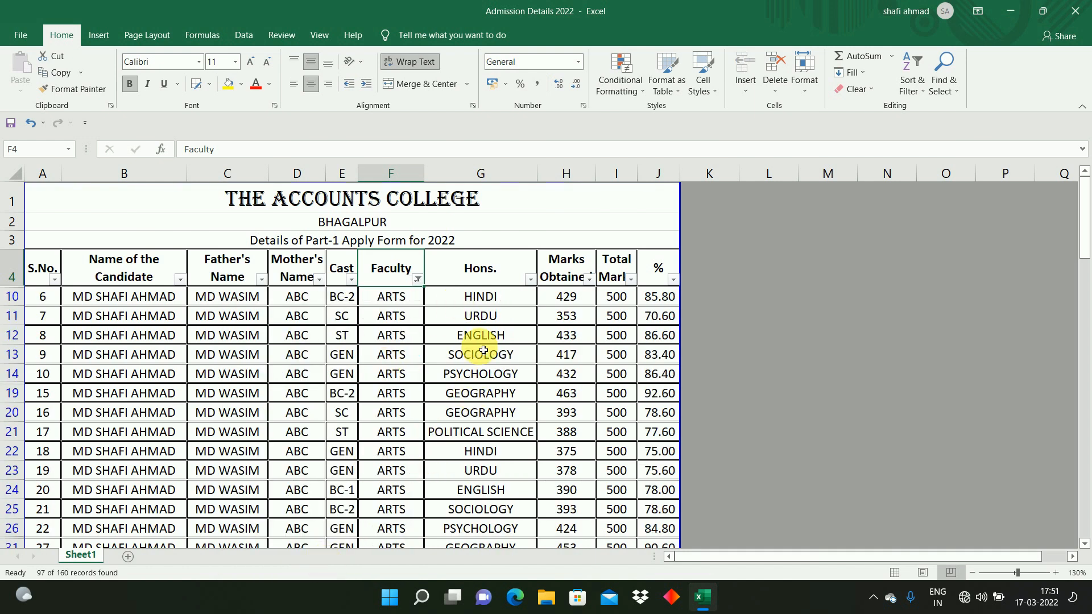
Step: Select the visible Faculty cells of the filtered rows to check how many records are shown
click(149, 342)
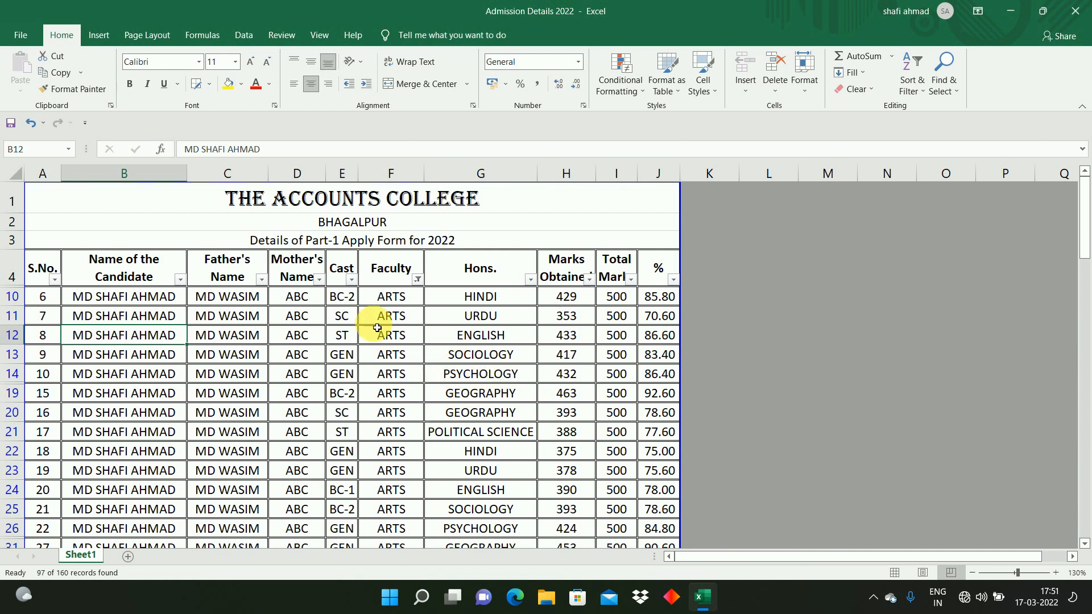
click(402, 300)
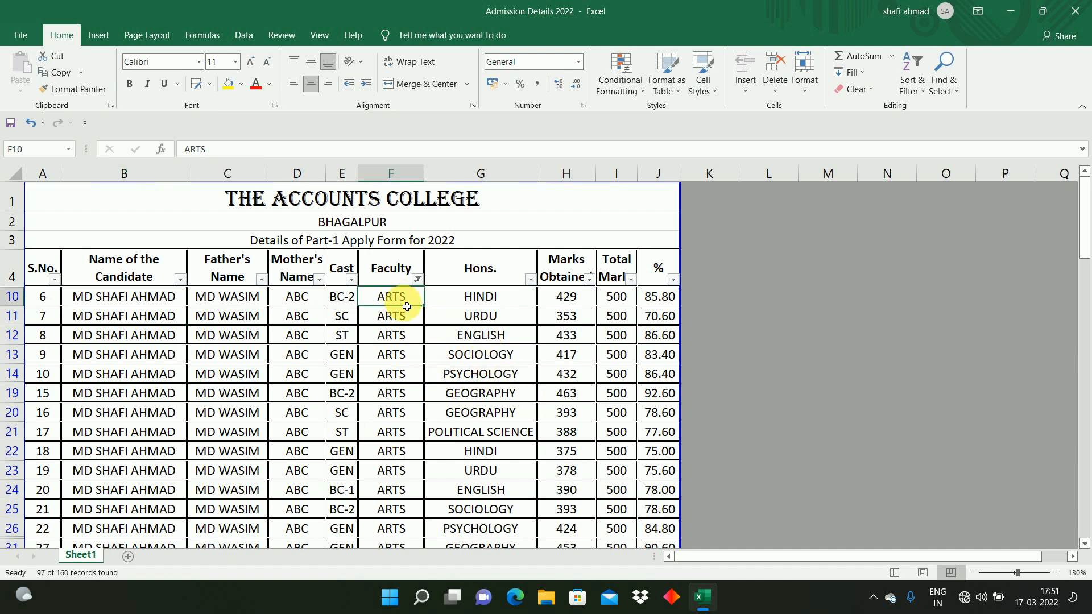
click(394, 400)
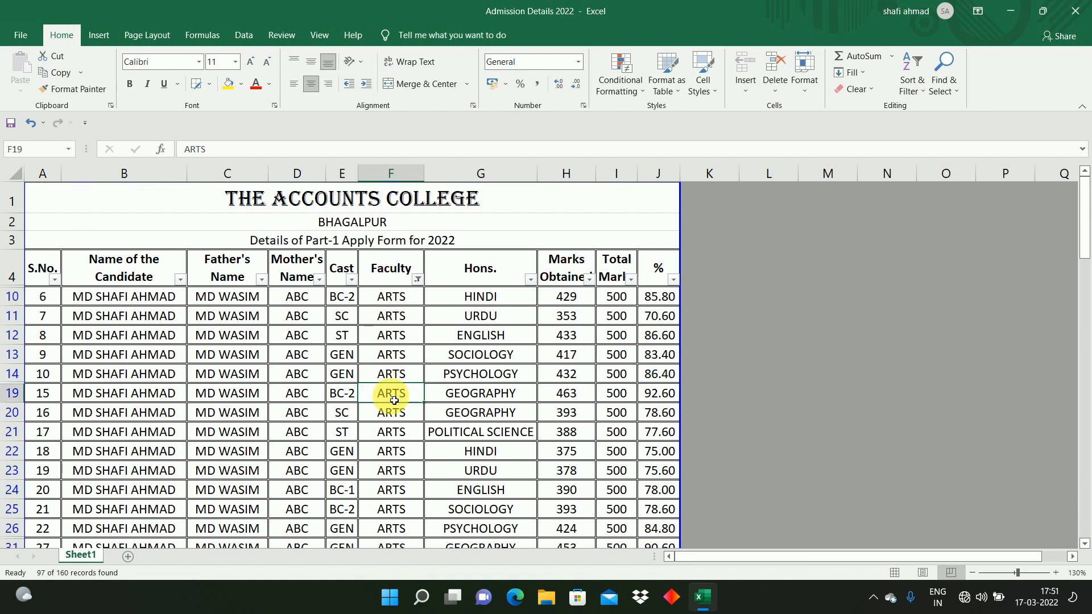
click(395, 305)
click(404, 382)
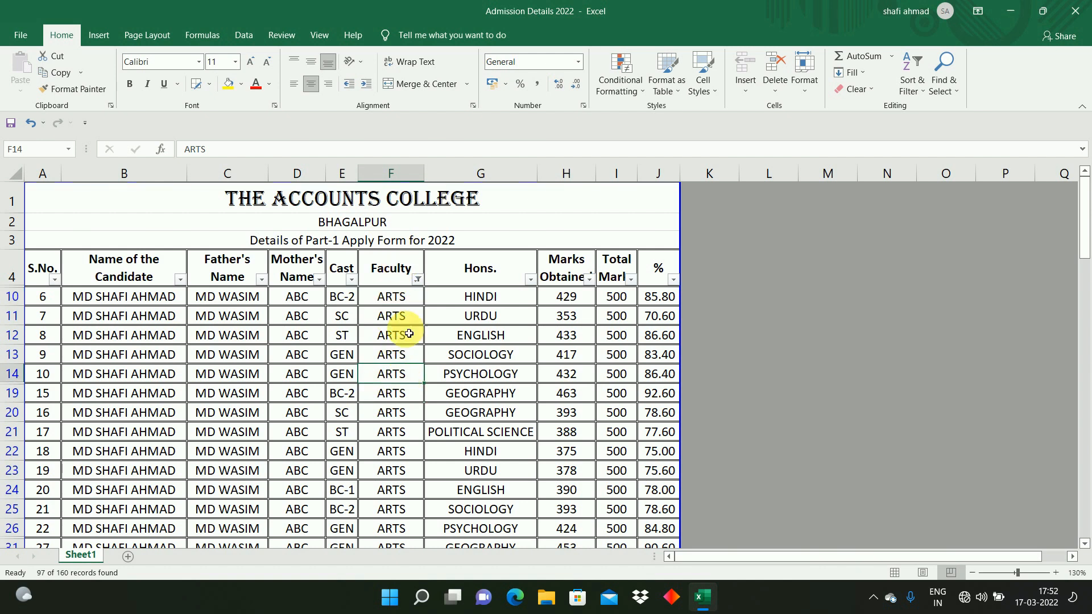
click(397, 303)
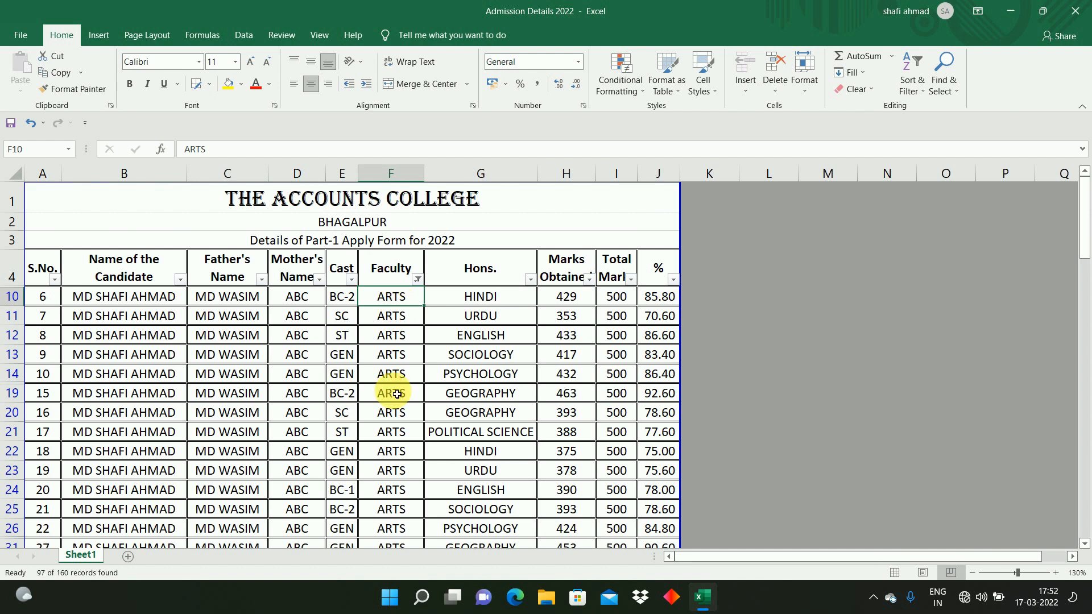
key(shift+Down)
key(shift+Down)
key(shift+Down)
key(shift+Down)
key(shift+Down)
key(shift+Down)
key(shift+Down)
key(shift+Down)
key(shift+Down)
key(shift+Down)
key(shift+Down)
key(shift+Down)
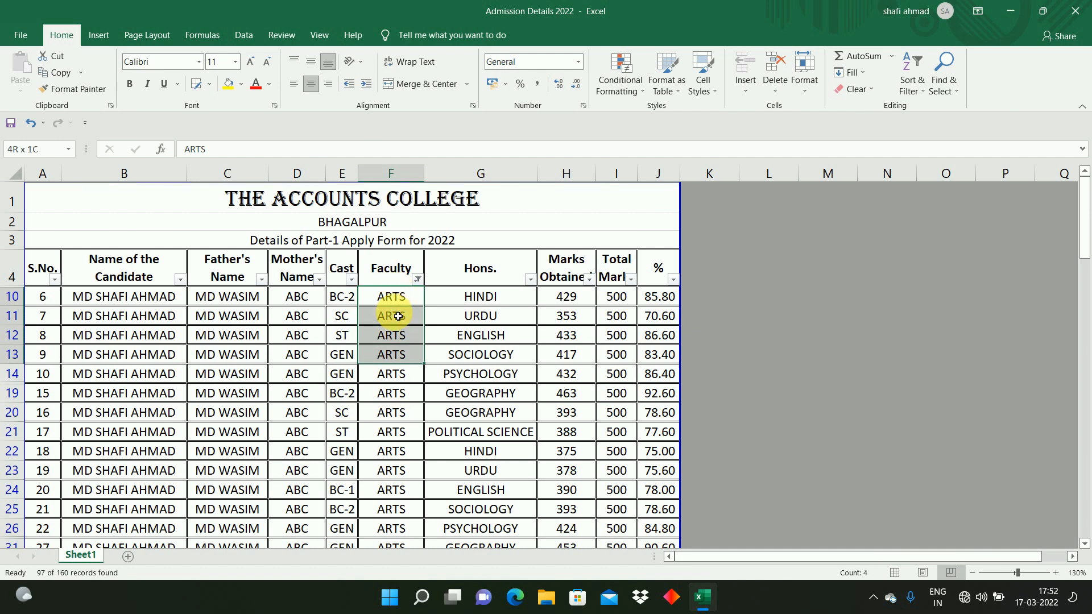
key(shift+Right)
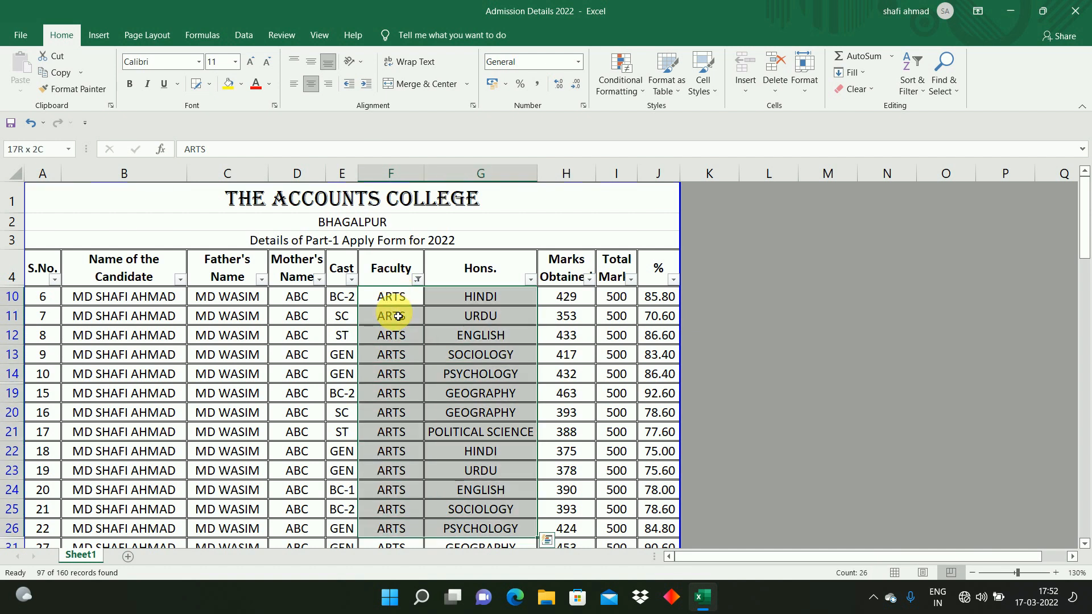
key(shift+Right)
key(shift+Left)
key(shift+Left)
key(shift+Left)
key(shift+Right)
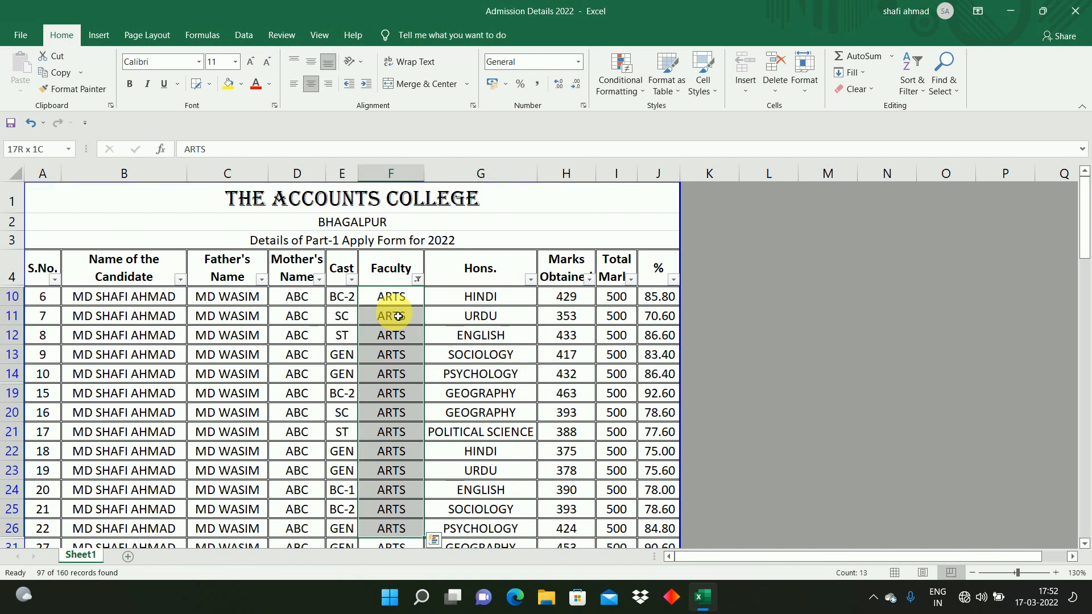
key(ctrl+shift+Down)
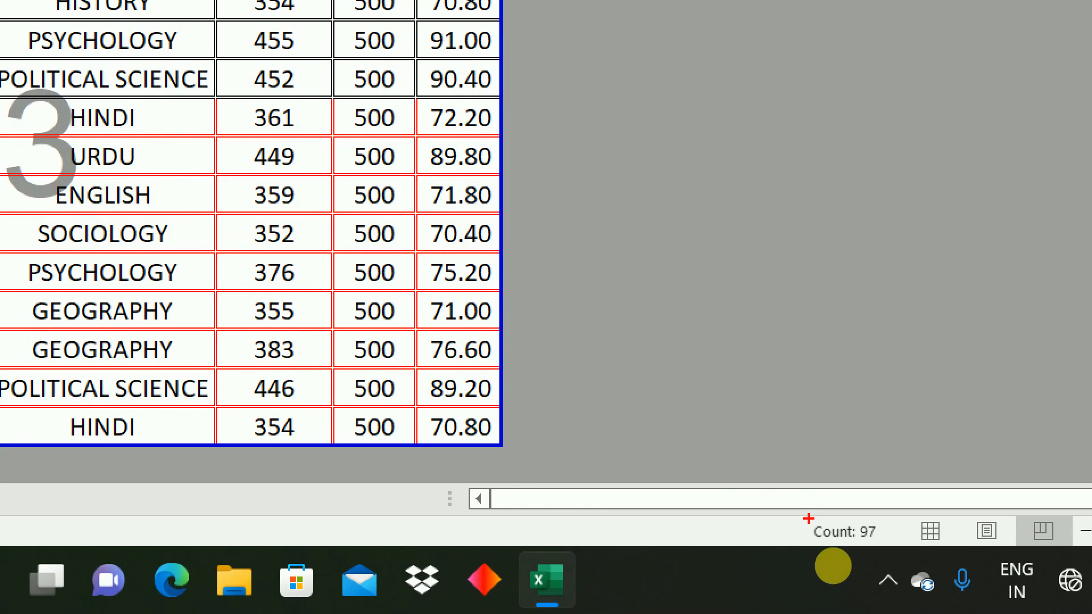
mouse_move(804, 516)
mouse_down()
mouse_move(847, 547)
mouse_move(889, 554)
mouse_up()
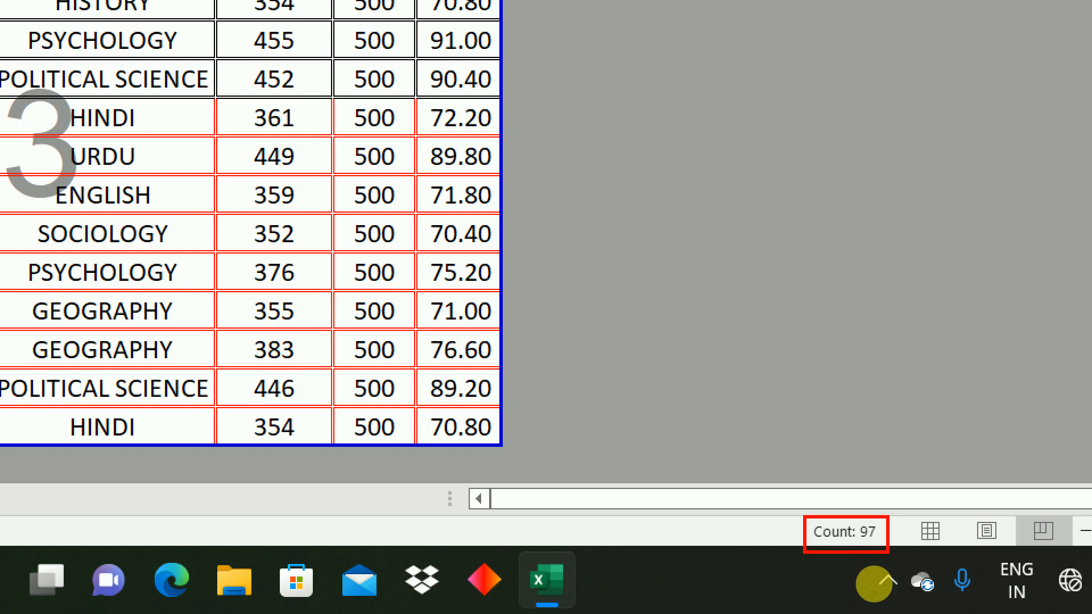
key(Escape)
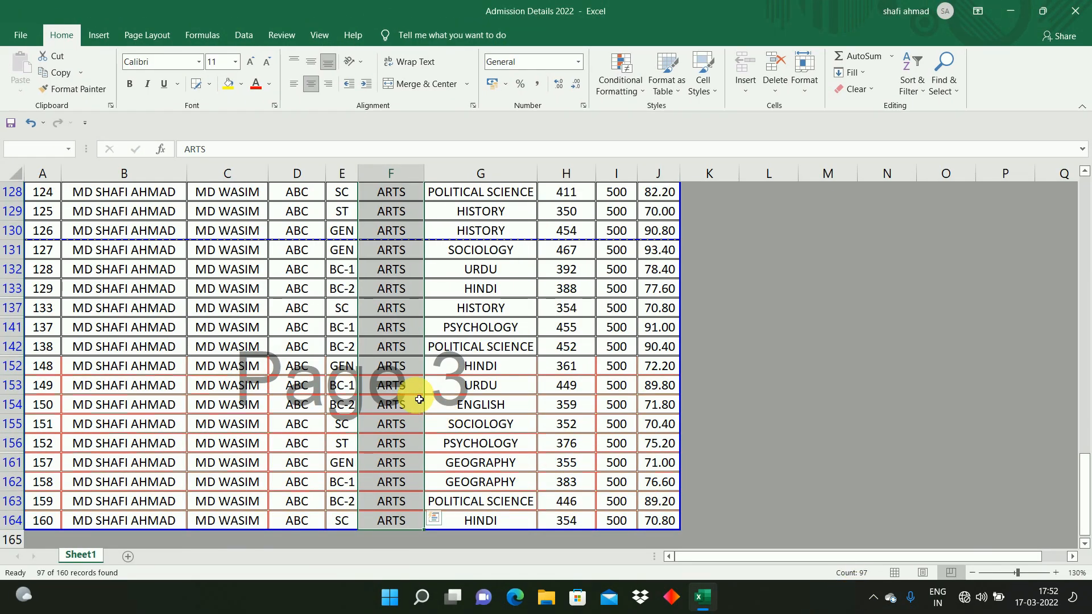
Step: Change the Faculty filter to show only Commerce records
click(419, 400)
key(ctrl+Up)
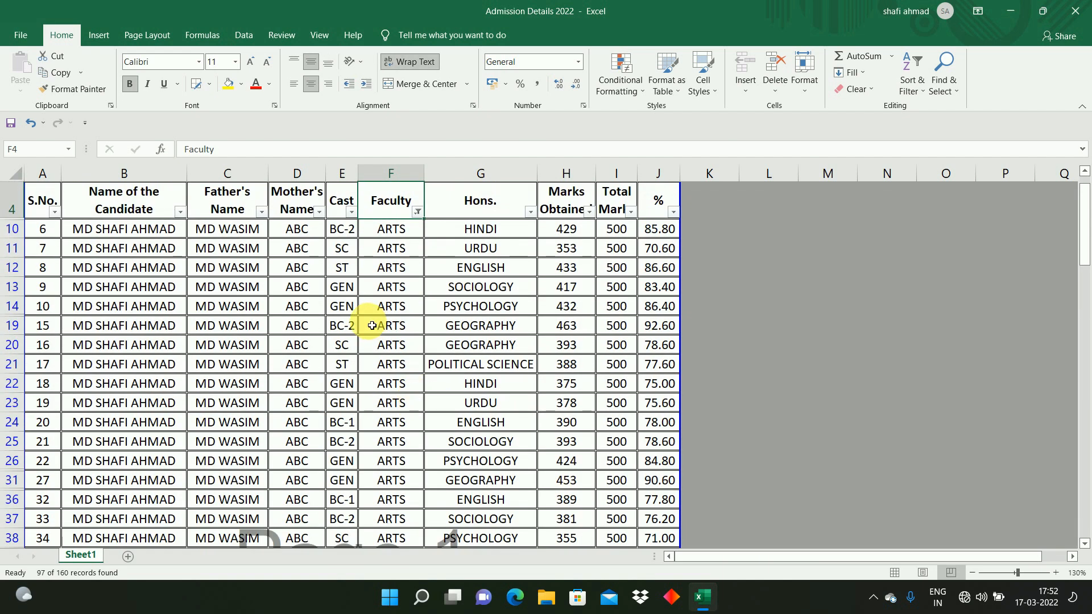
click(419, 211)
click(287, 382)
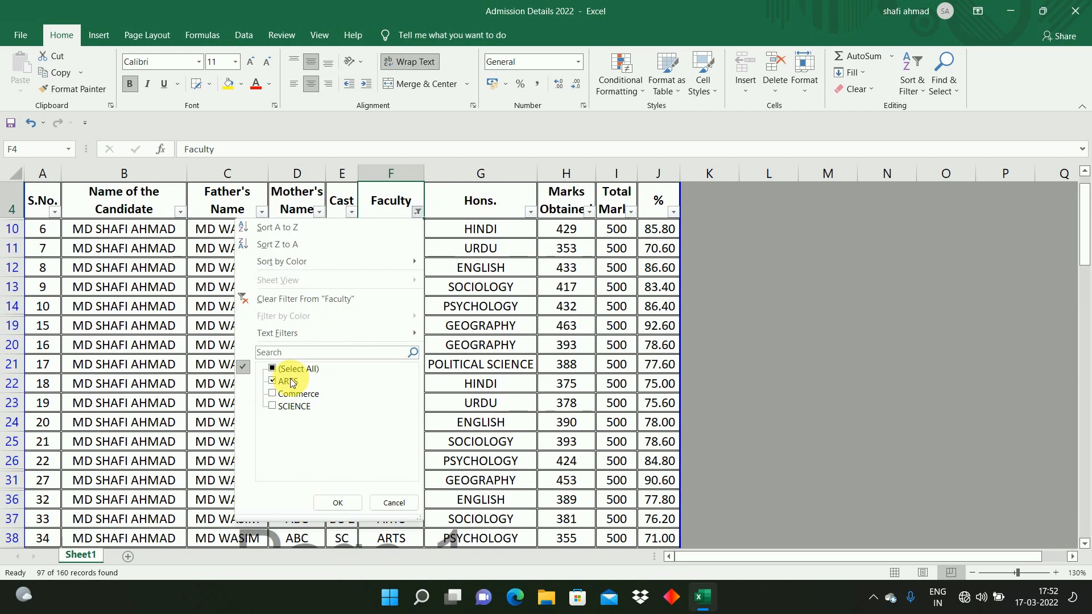
click(287, 394)
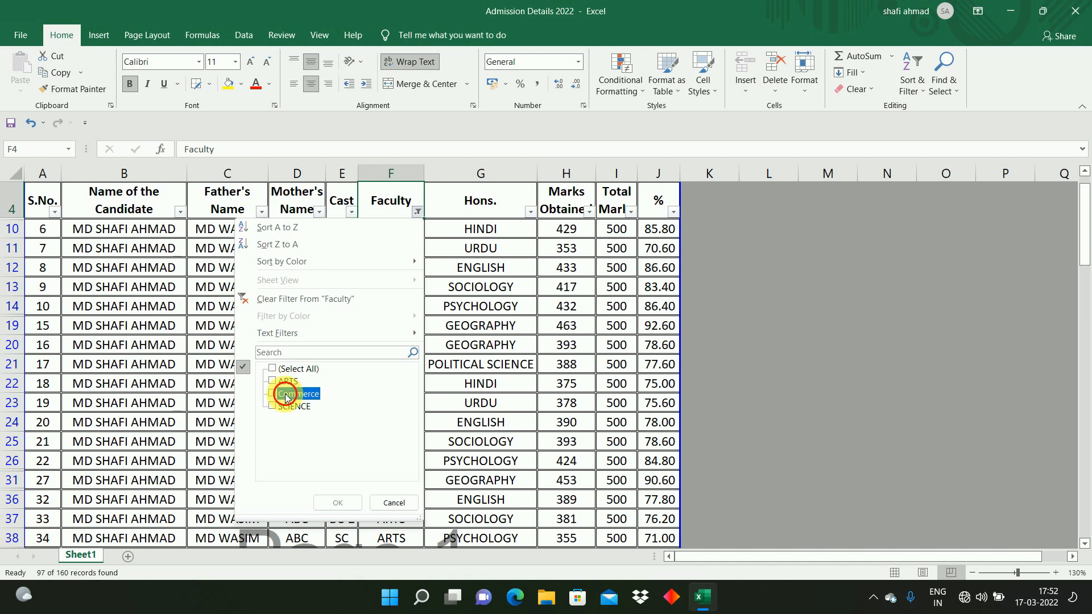
click(336, 502)
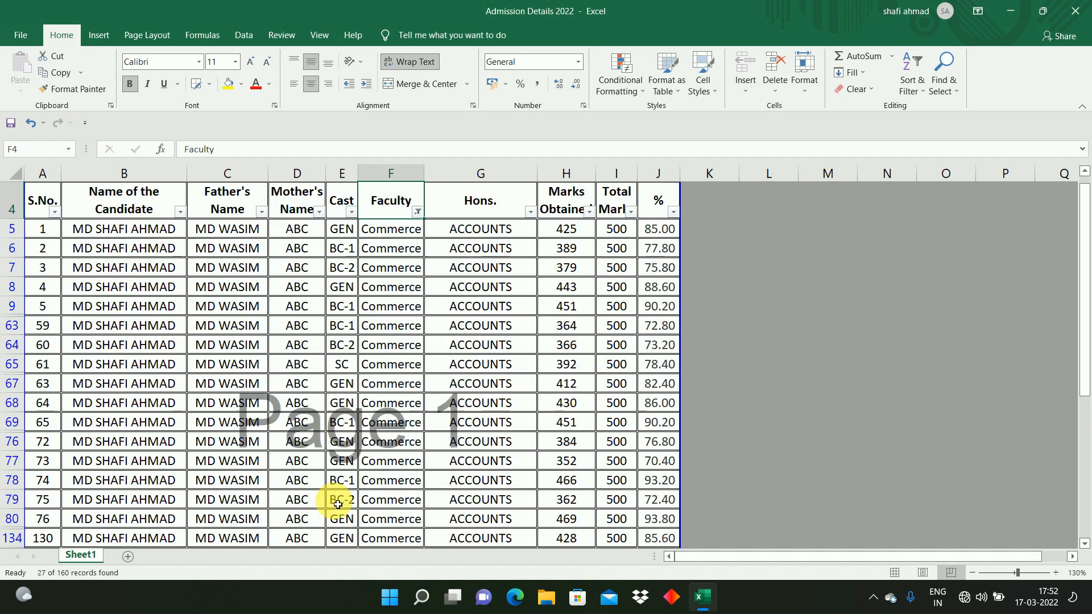
Step: Select the visible Commerce cells in the Faculty column to check how many records are shown
click(386, 236)
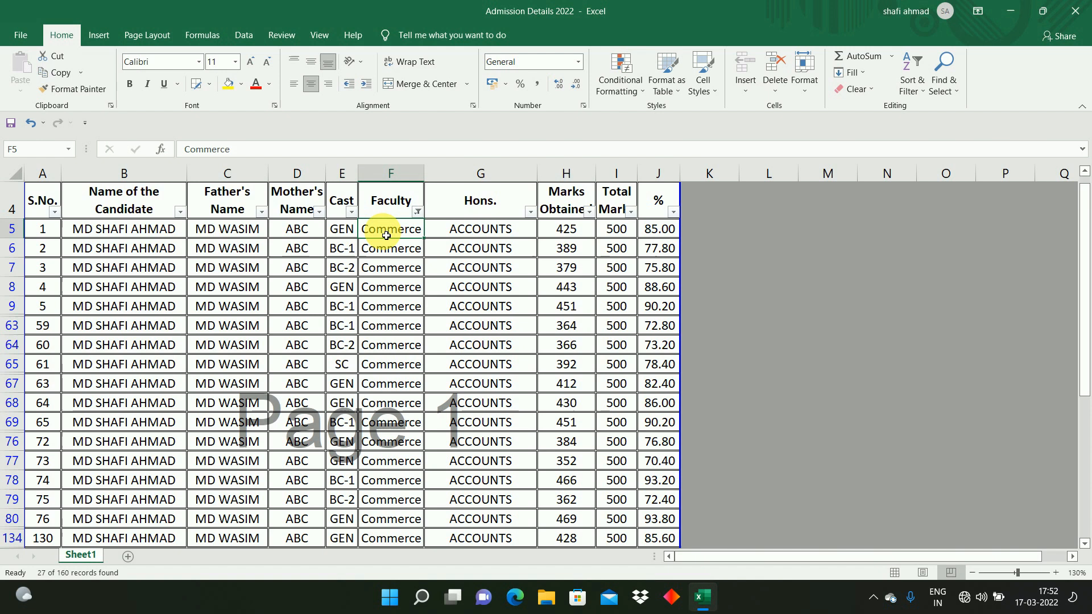
key(ctrl+shift+Down)
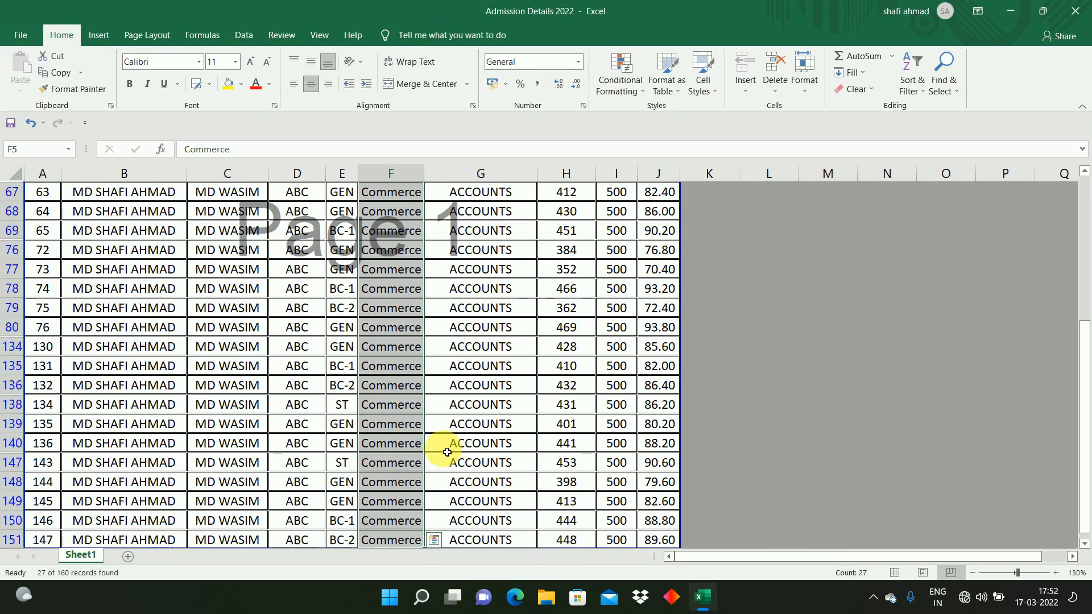
click(419, 442)
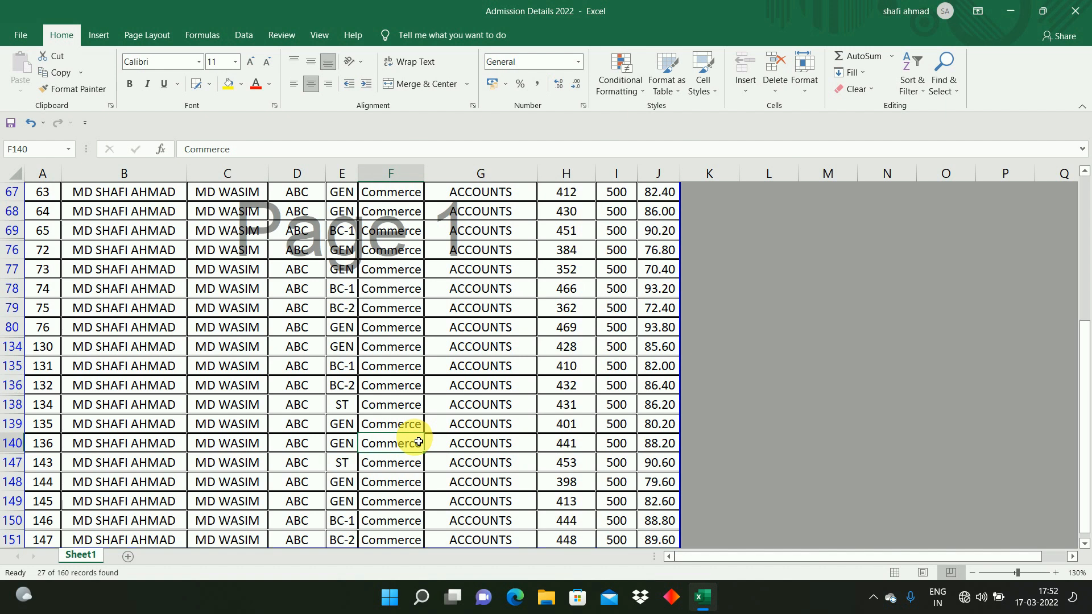
click(399, 421)
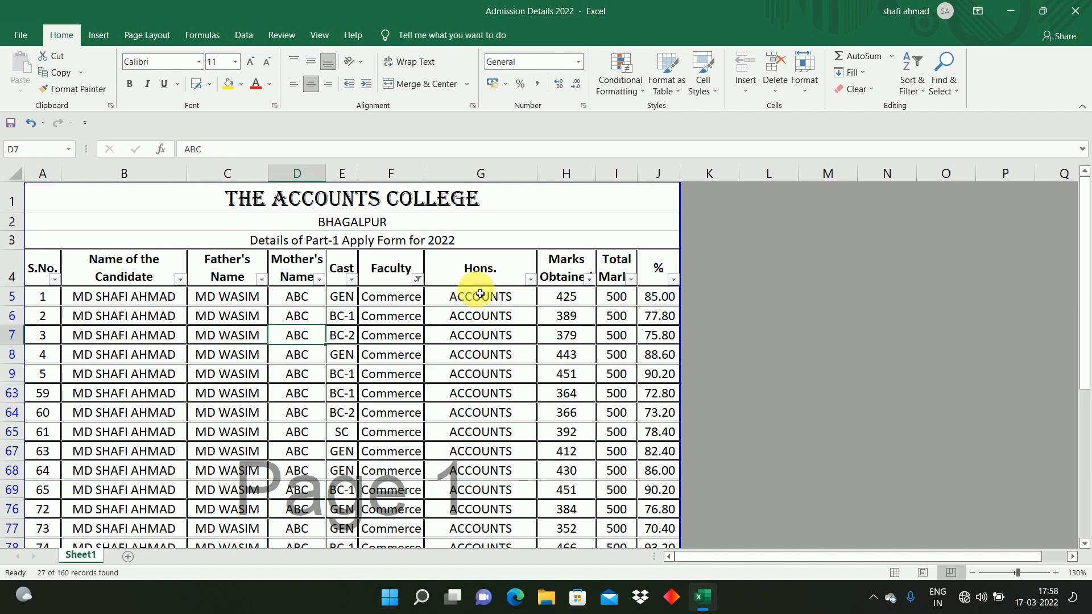
Step: Turn off Filter on the table so all records are shown again
click(912, 97)
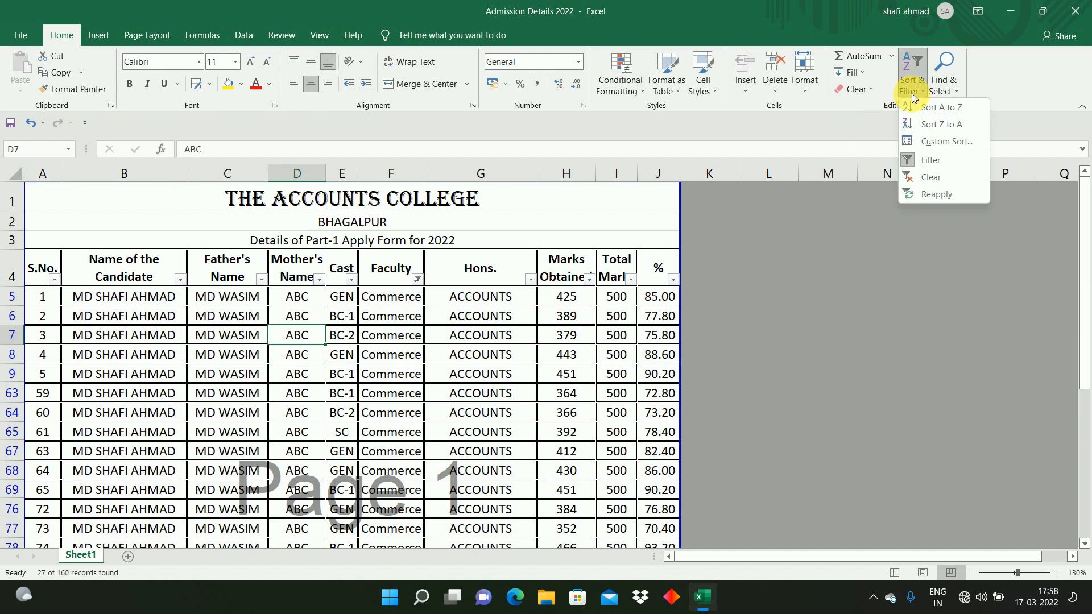
click(933, 162)
click(431, 335)
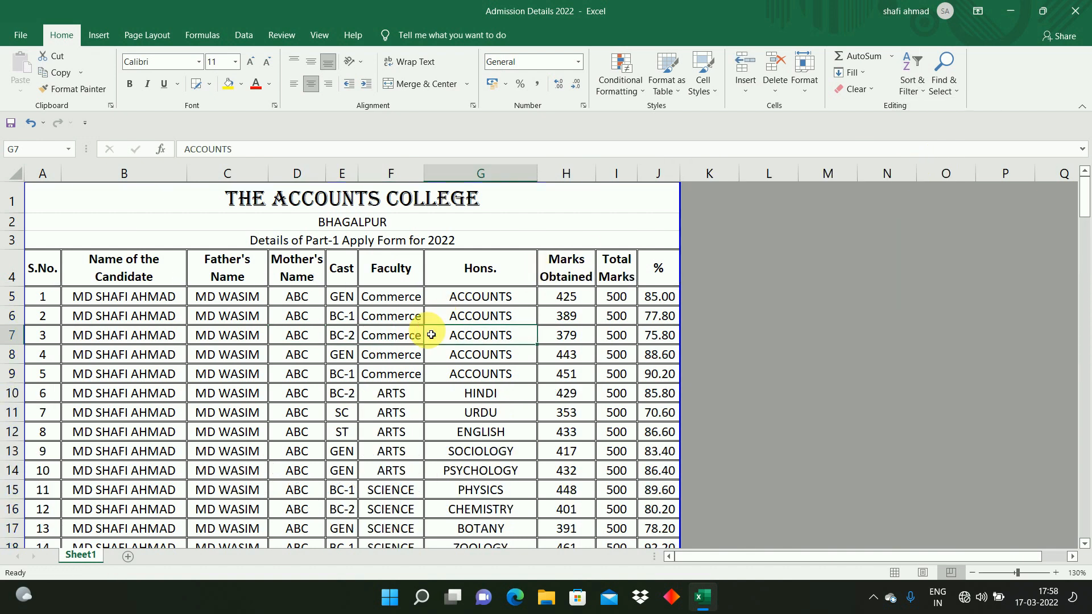
click(411, 301)
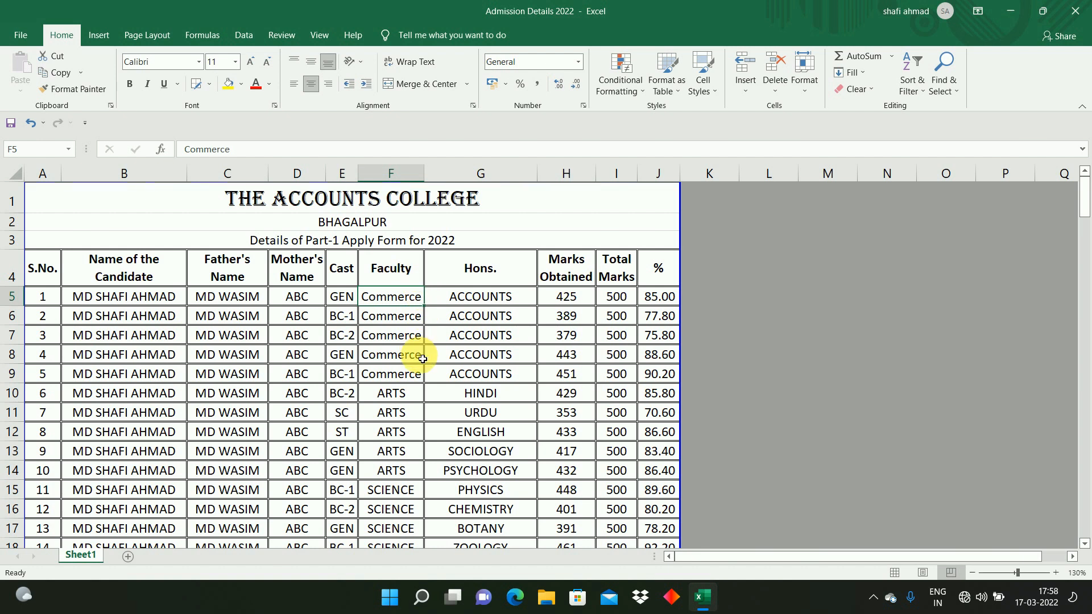
Step: Select the whole table from the S.No. heading and custom-sort it by Faculty, A to Z, treating row 4 as headers
click(45, 273)
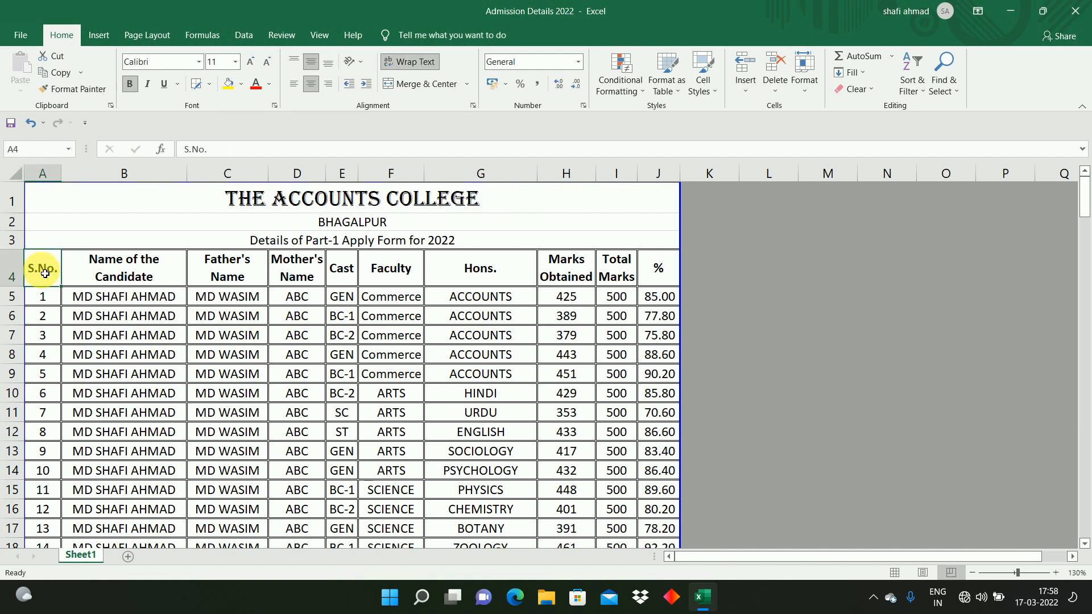
key(ctrl+shift+Right)
key(ctrl+shift+Down)
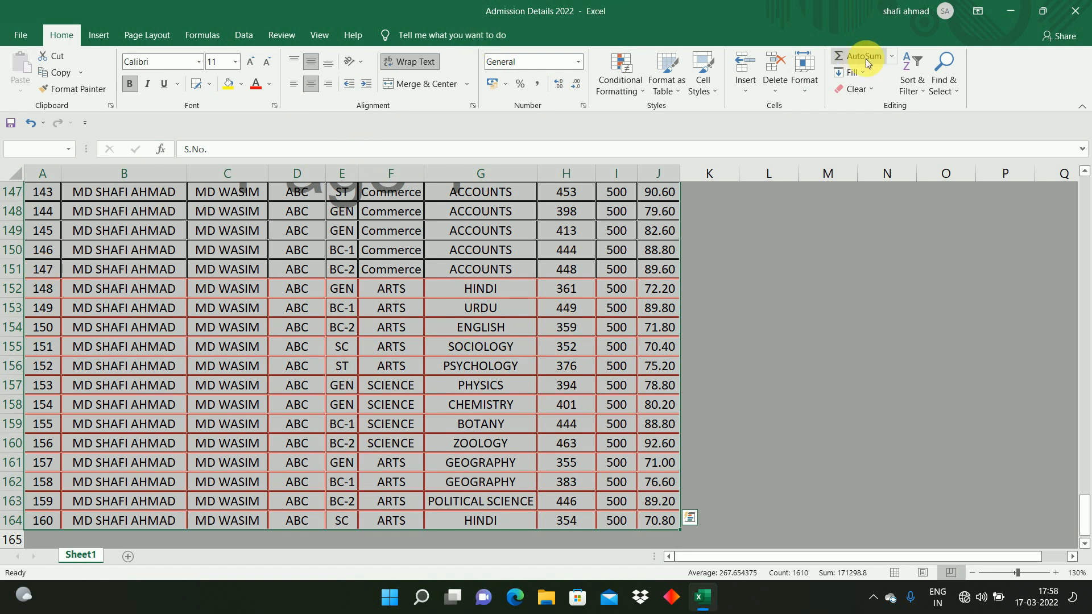
click(916, 91)
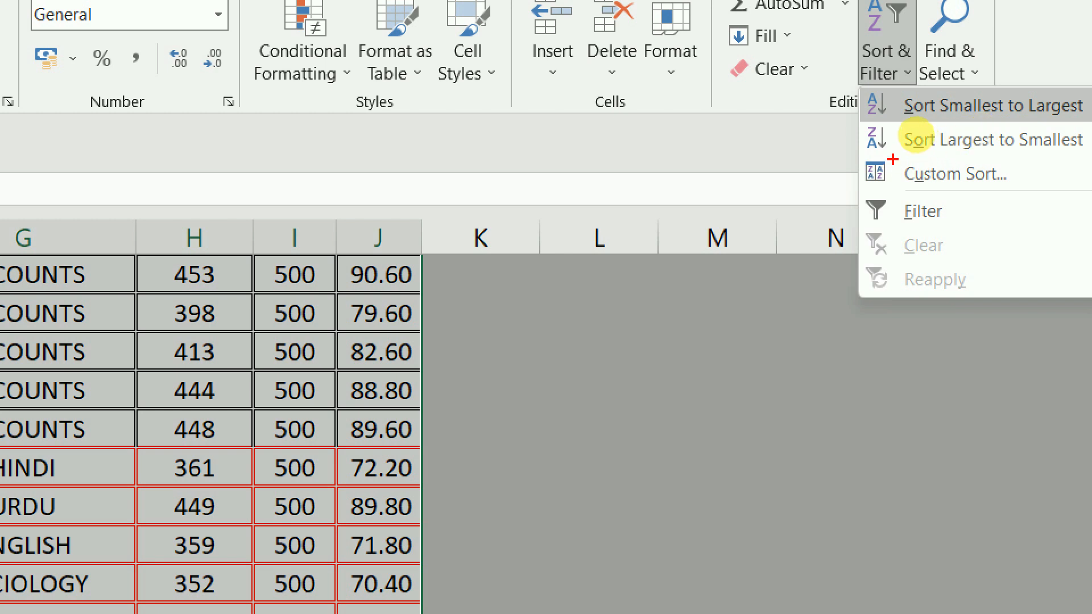
mouse_move(893, 160)
mouse_down()
mouse_move(922, 188)
mouse_move(1018, 188)
mouse_up()
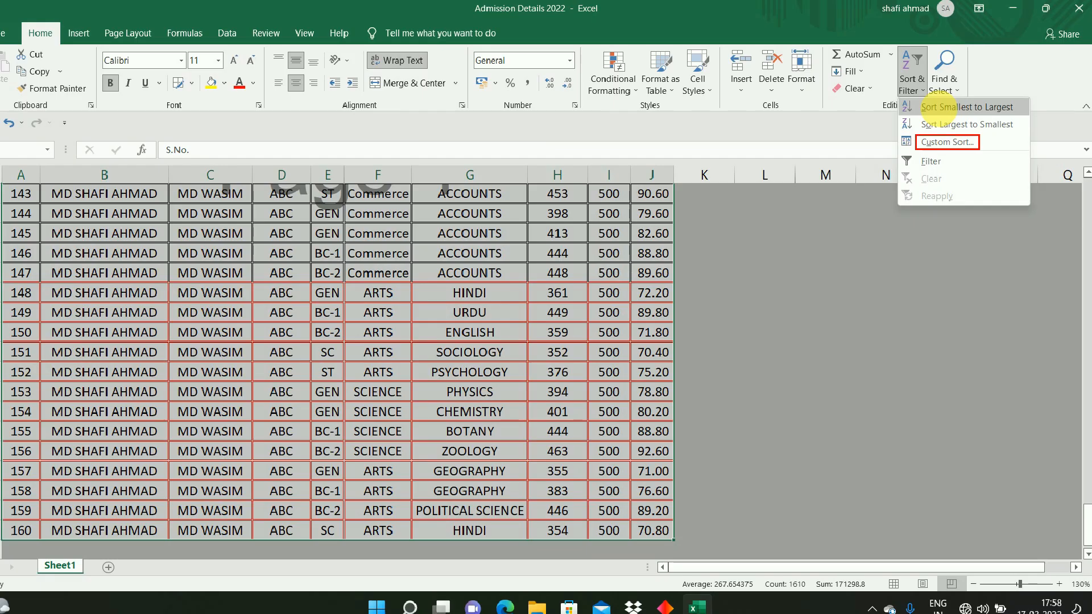
click(955, 174)
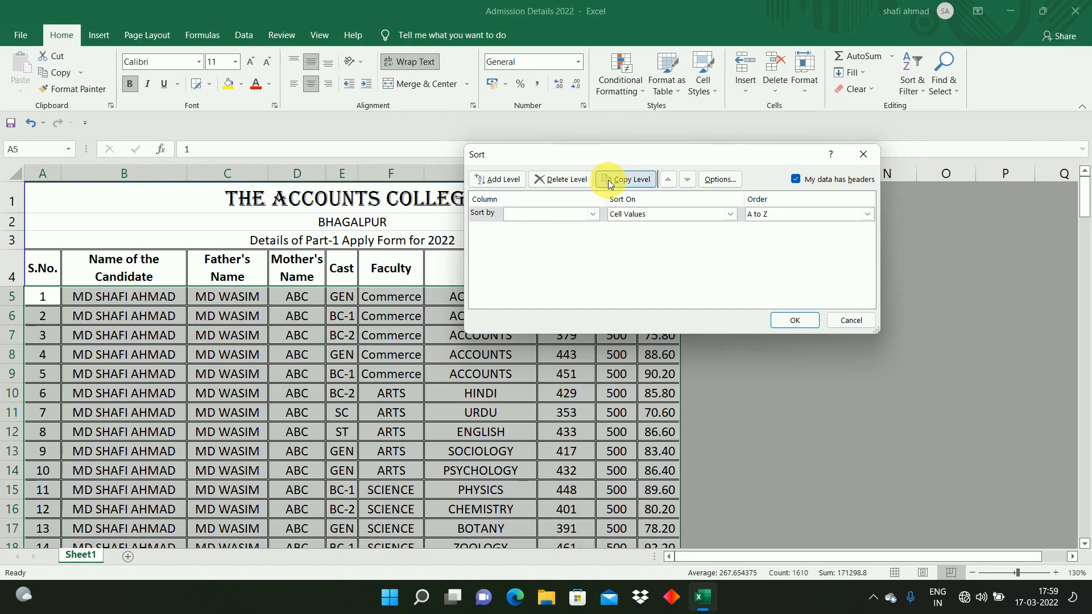
drag(610, 151, 619, 99)
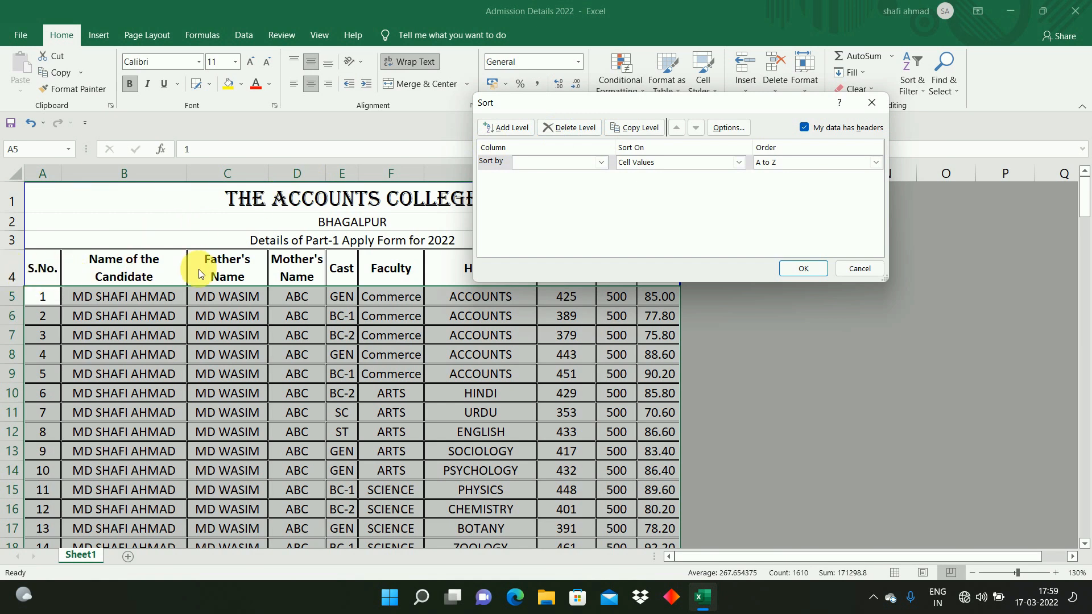
click(806, 128)
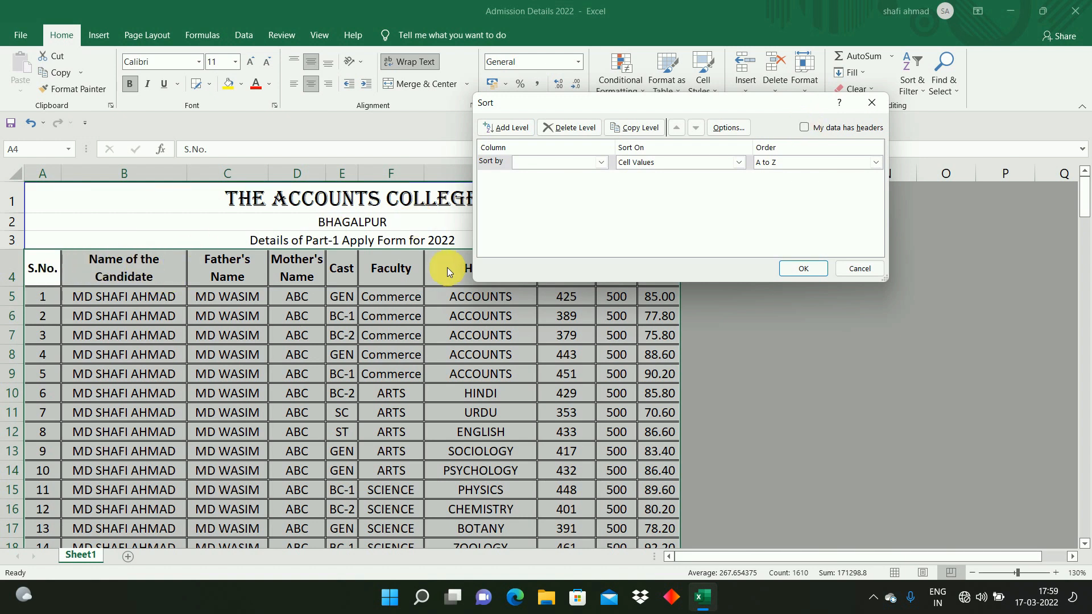
click(580, 164)
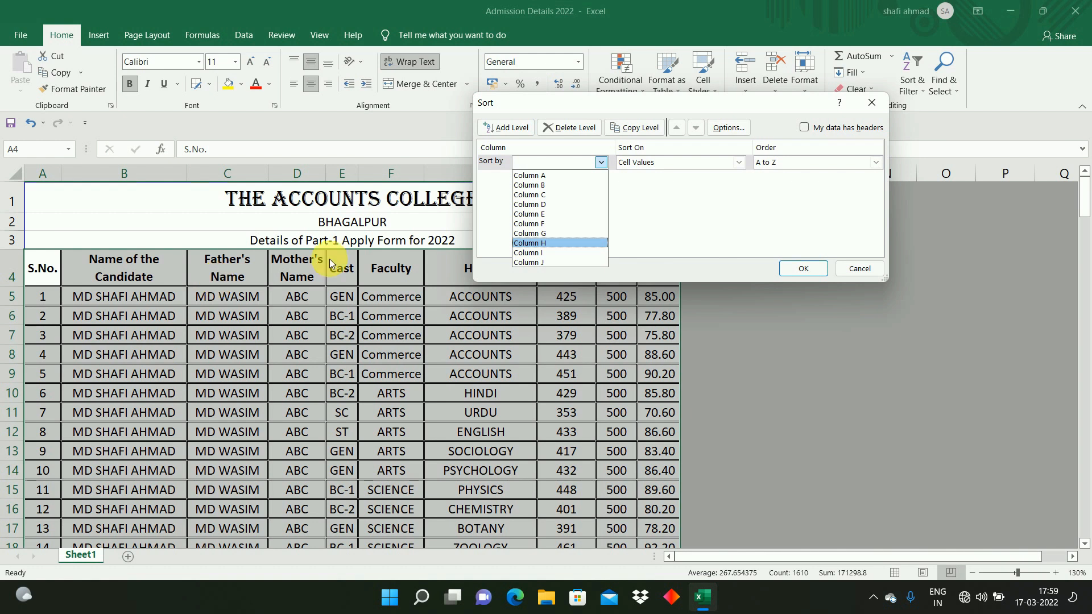
click(804, 126)
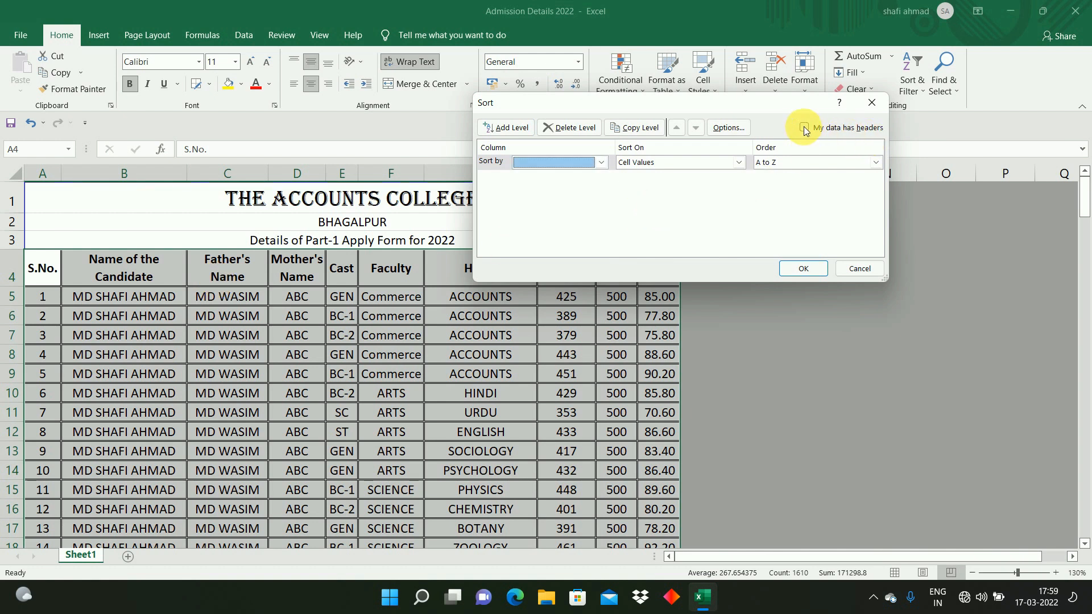
click(804, 127)
click(563, 163)
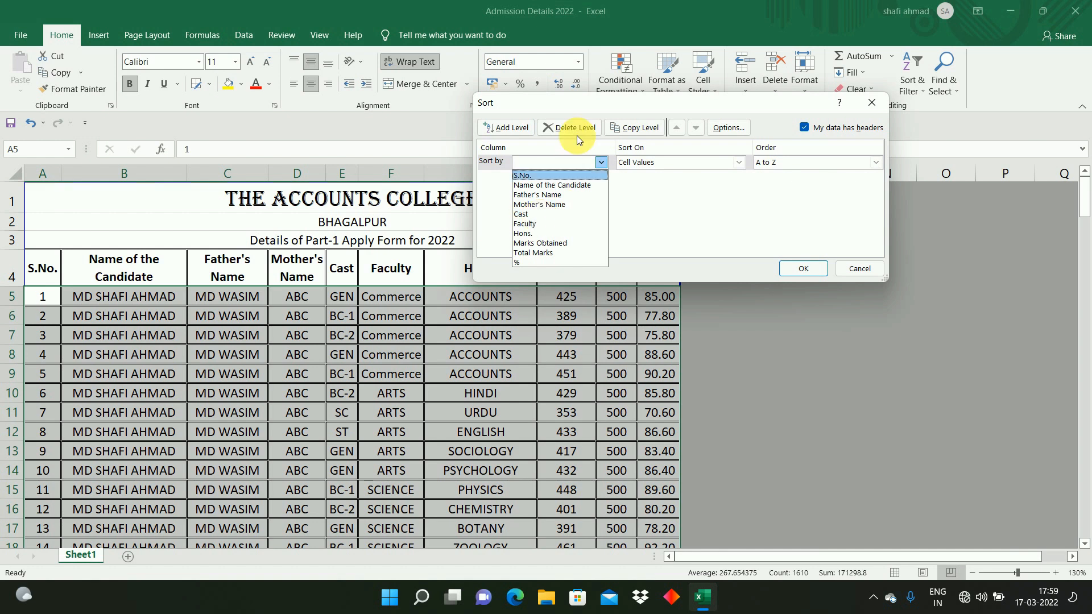
click(572, 104)
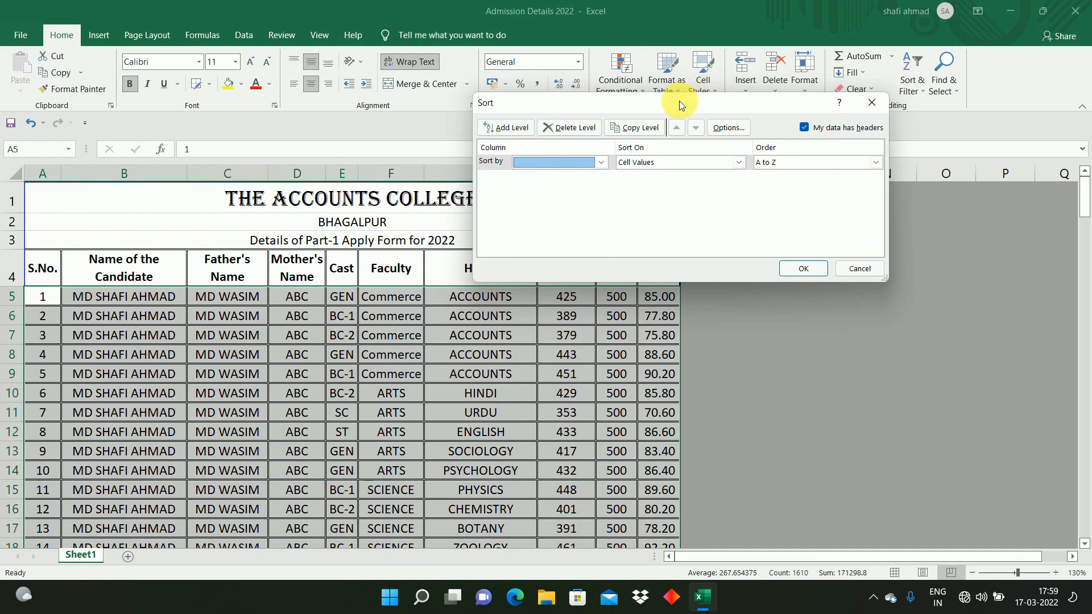
drag(678, 107, 808, 75)
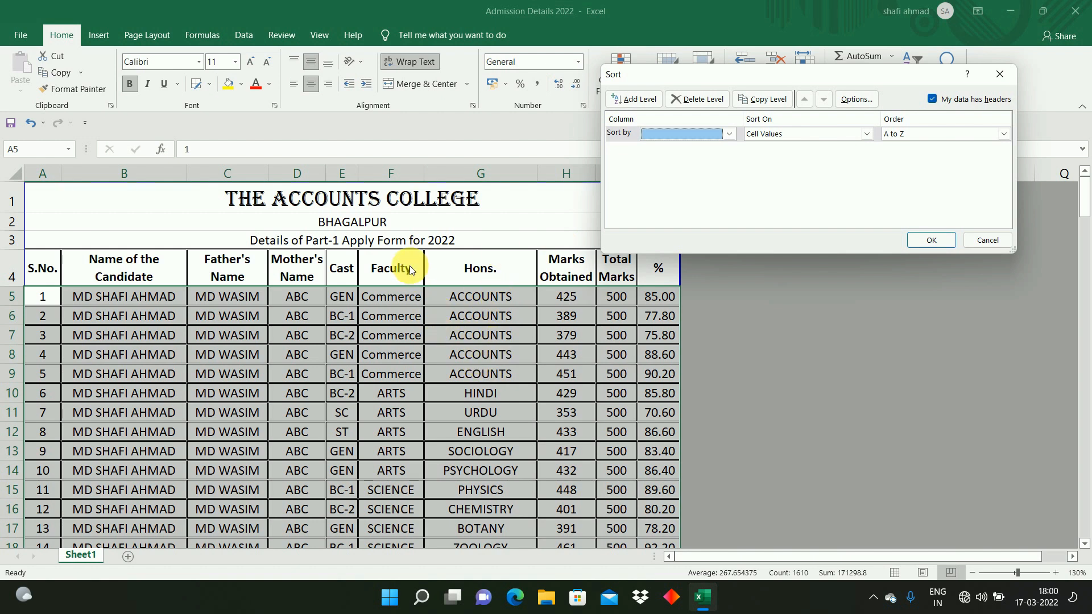
click(687, 135)
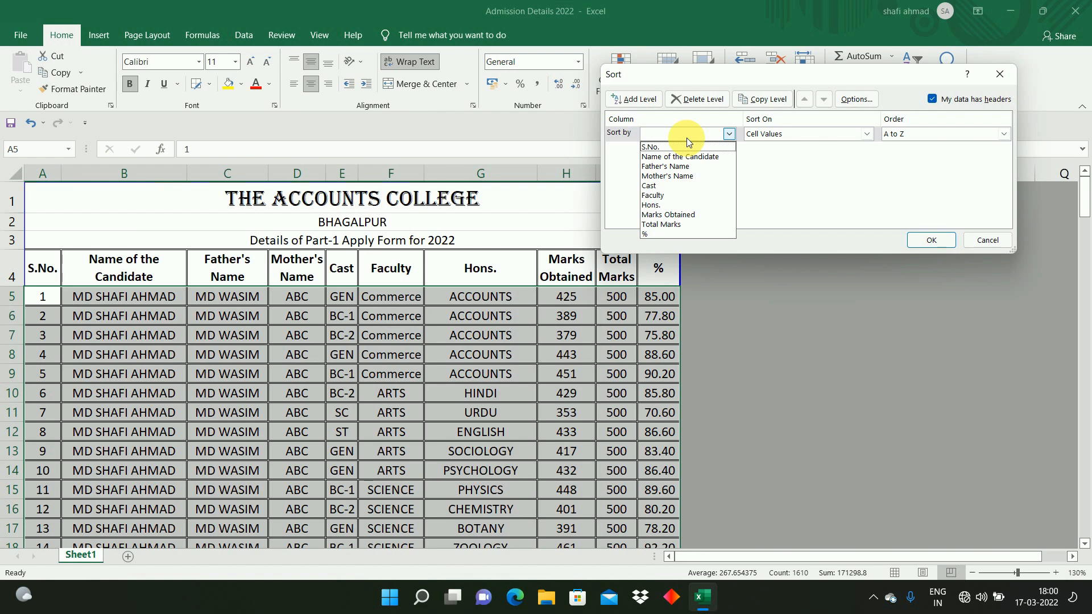
click(669, 196)
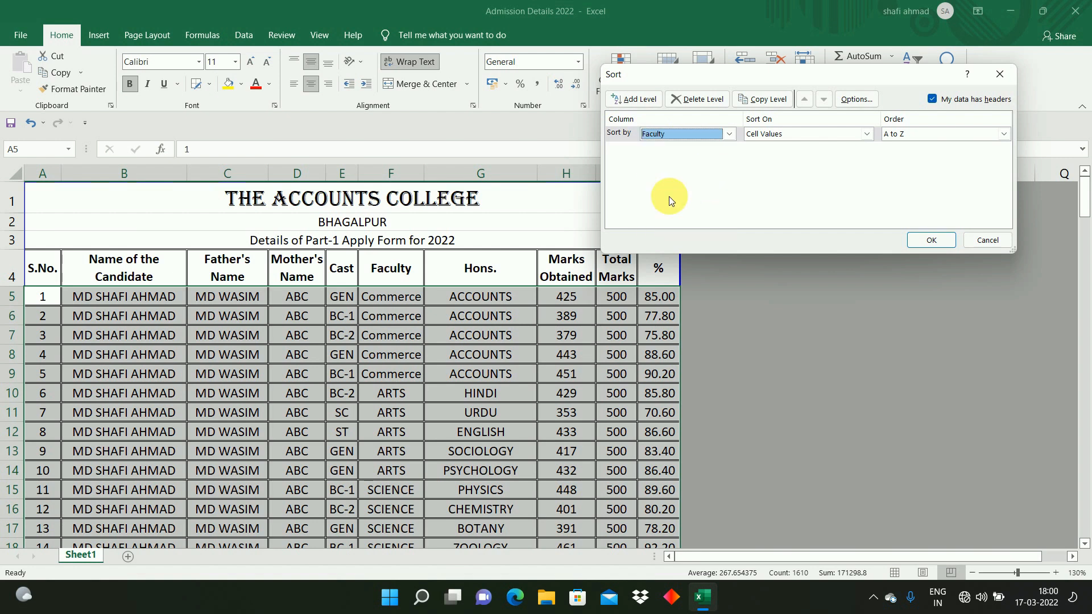
click(929, 241)
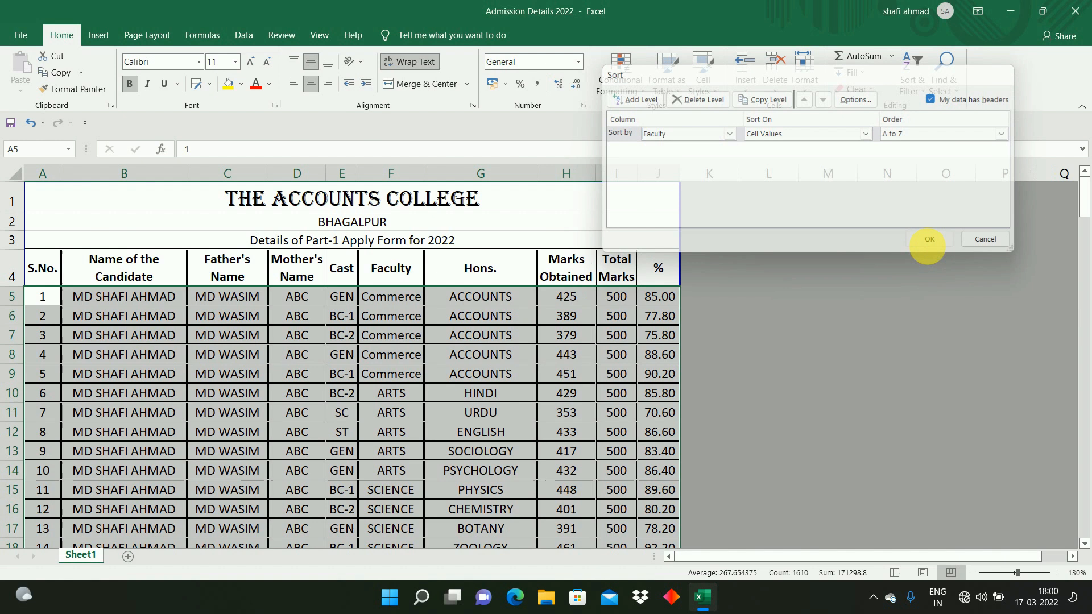
Step: Move down the Faculty column to review the sorted faculty groups from top to bottom
click(388, 317)
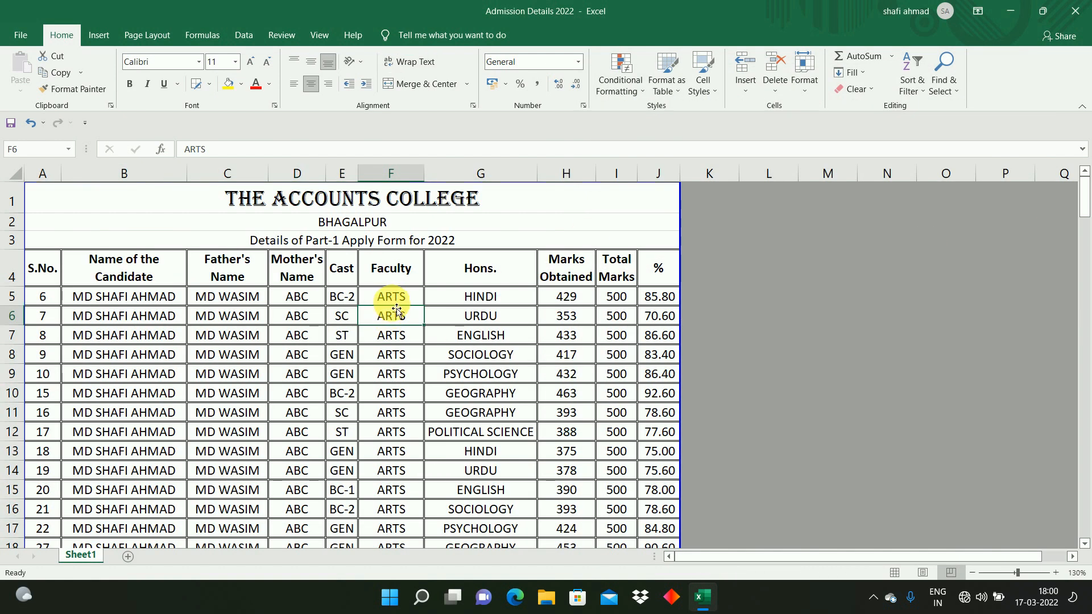
click(390, 300)
click(398, 461)
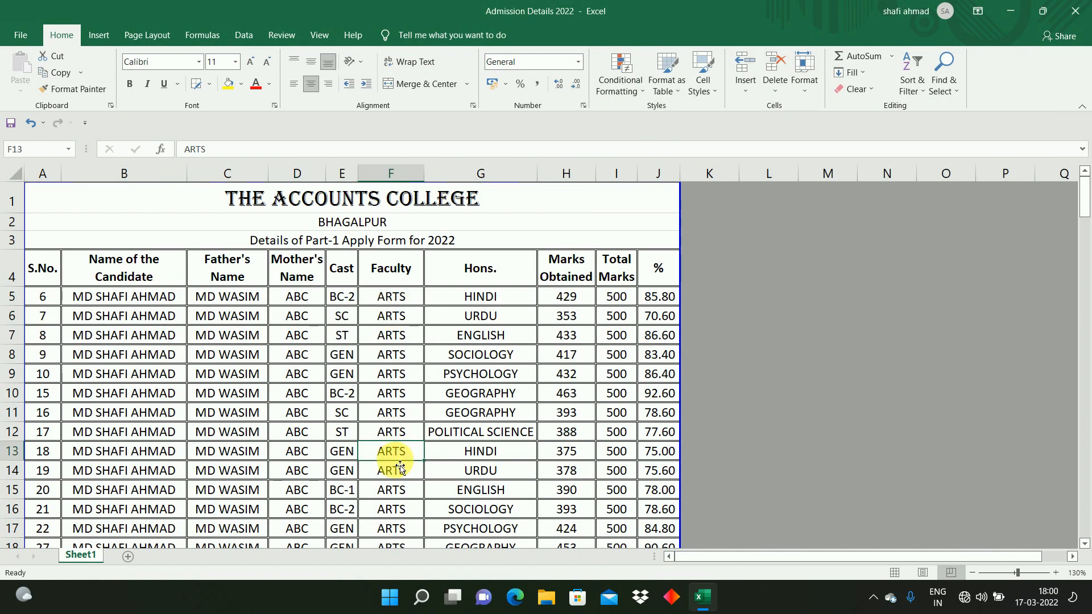
key(Down)
key(Down)
key(Down)
key(Down)
key(Down)
key(Down)
key(Down)
key(Down)
key(Down)
key(Down)
key(Down)
key(Down)
key(Down)
key(Down)
key(Down)
key(Down)
key(Down)
key(Down)
key(Down)
key(Down)
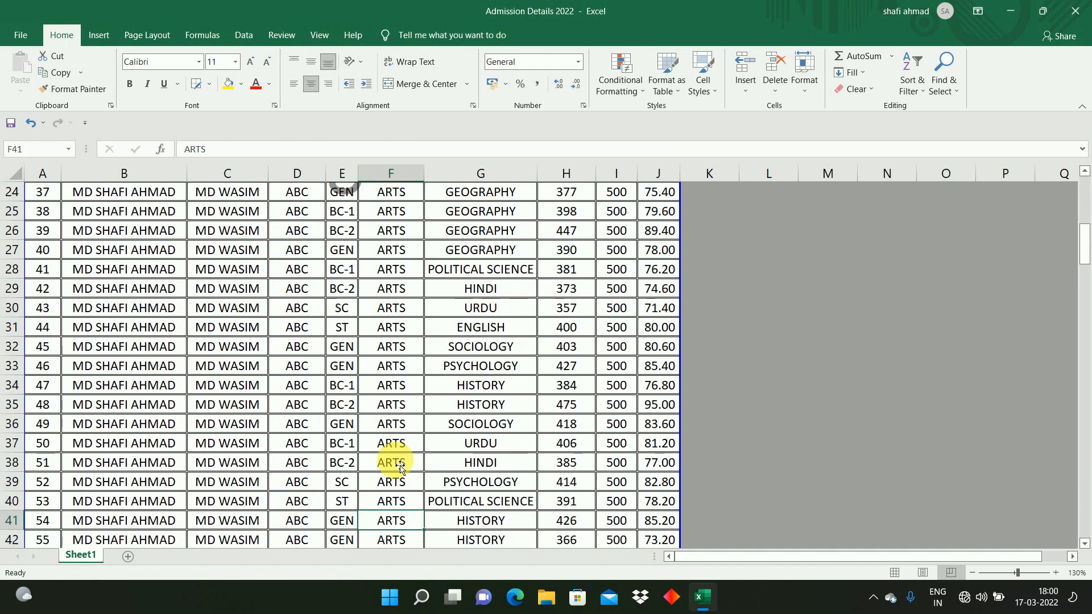
key(Down)
key(Down)
key(Down)
key(Down)
key(Down)
key(Down)
key(Down)
key(Down)
key(Down)
key(Down)
key(Down)
key(Down)
key(Down)
key(Down)
key(Down)
key(Down)
key(Down)
key(Down)
key(Down)
key(Down)
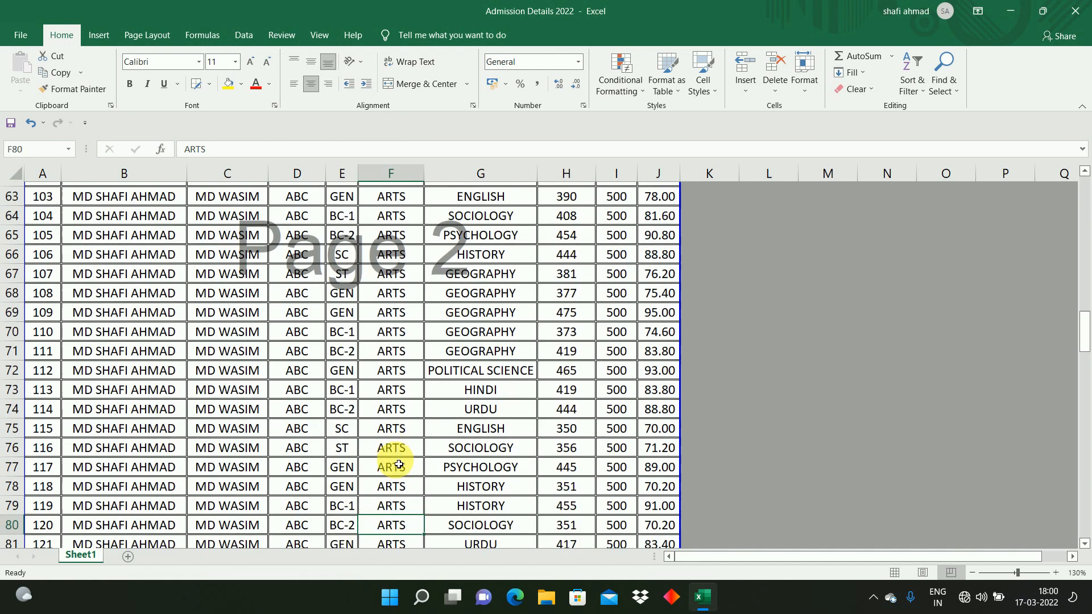
key(Down)
key(Down)
key(Down)
key(Down)
key(Down)
key(Down)
key(Down)
key(Down)
key(Down)
key(Down)
key(Down)
key(Down)
key(Down)
key(Down)
key(Down)
key(Down)
key(Down)
key(Down)
key(Down)
key(Down)
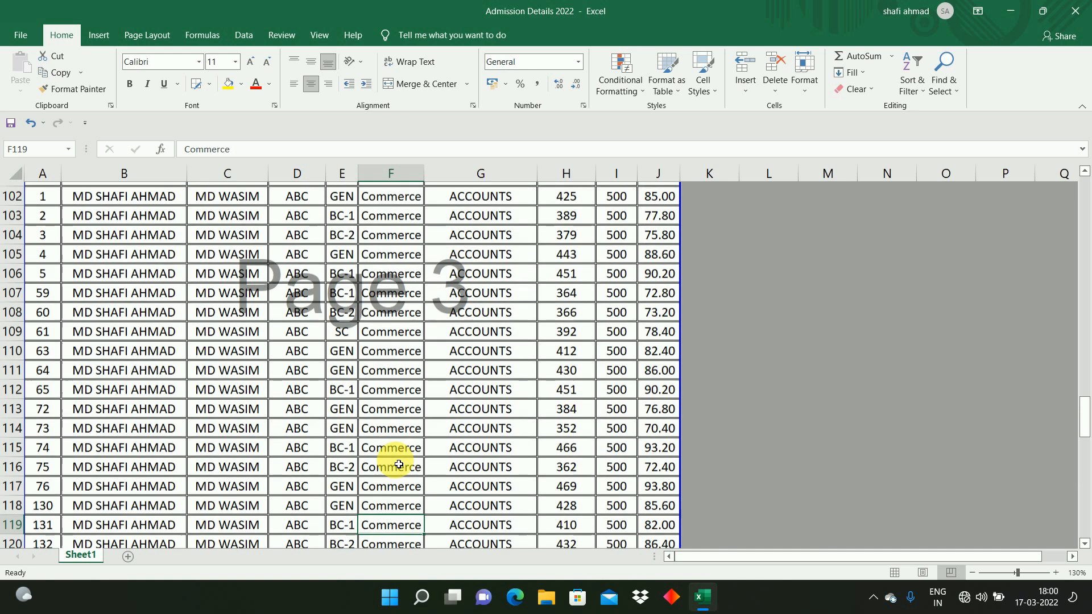
key(Down)
key(Down)
key(Down)
key(Down)
key(Down)
key(Down)
key(Down)
key(Down)
key(Down)
key(Down)
key(Down)
key(Down)
key(Down)
key(Down)
key(Down)
key(Down)
key(Down)
key(Down)
key(Down)
key(Down)
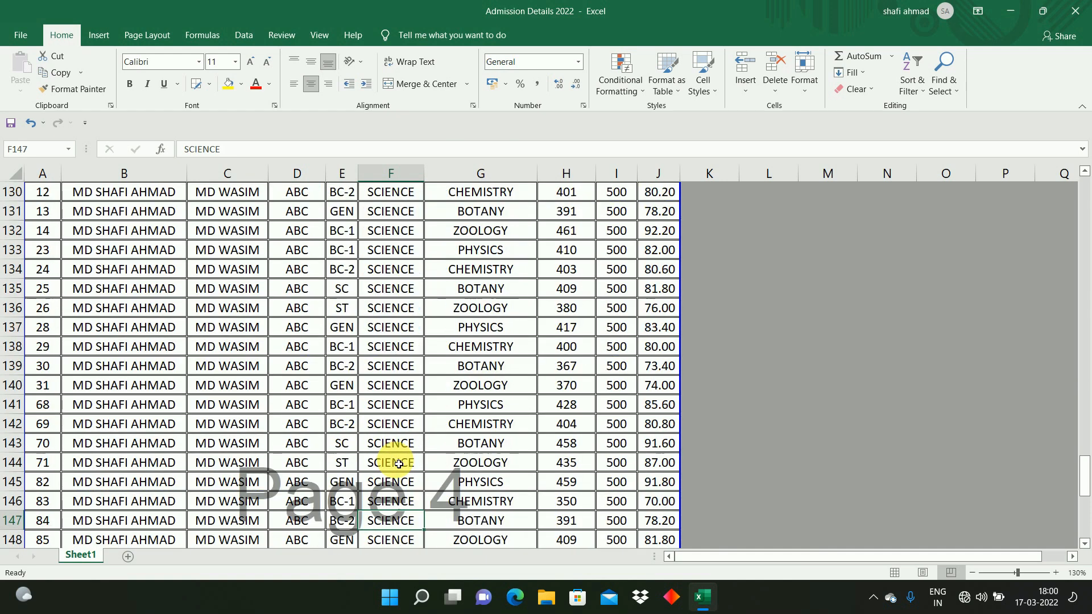
key(Down)
key(Down)
key(Down)
key(Down)
key(Down)
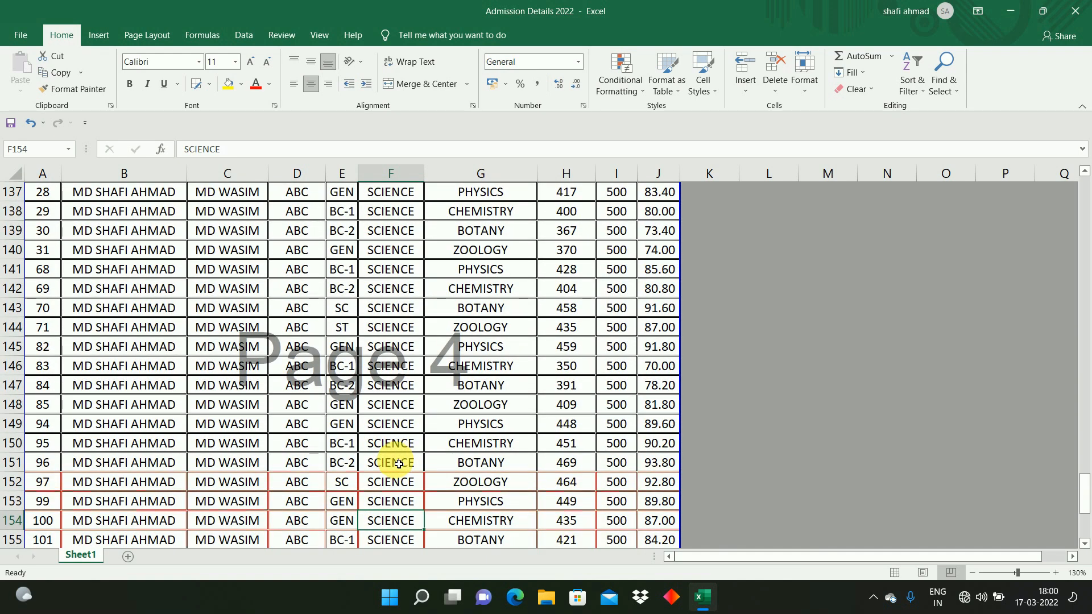
key(ctrl+Up)
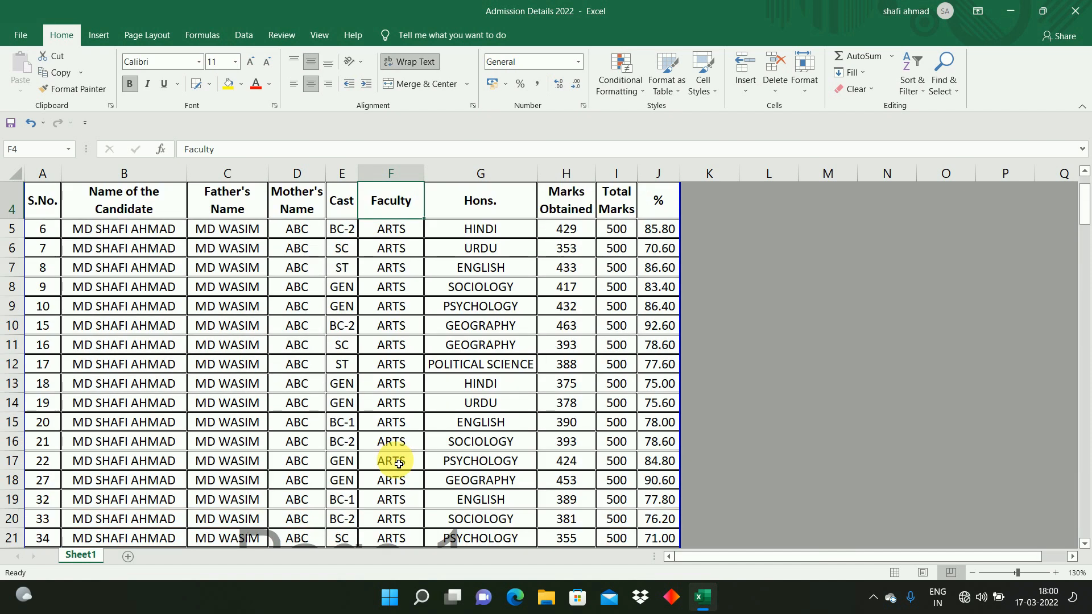
key(Left)
key(Left)
key(Left)
key(Right)
key(Right)
key(Down)
key(Down)
key(Right)
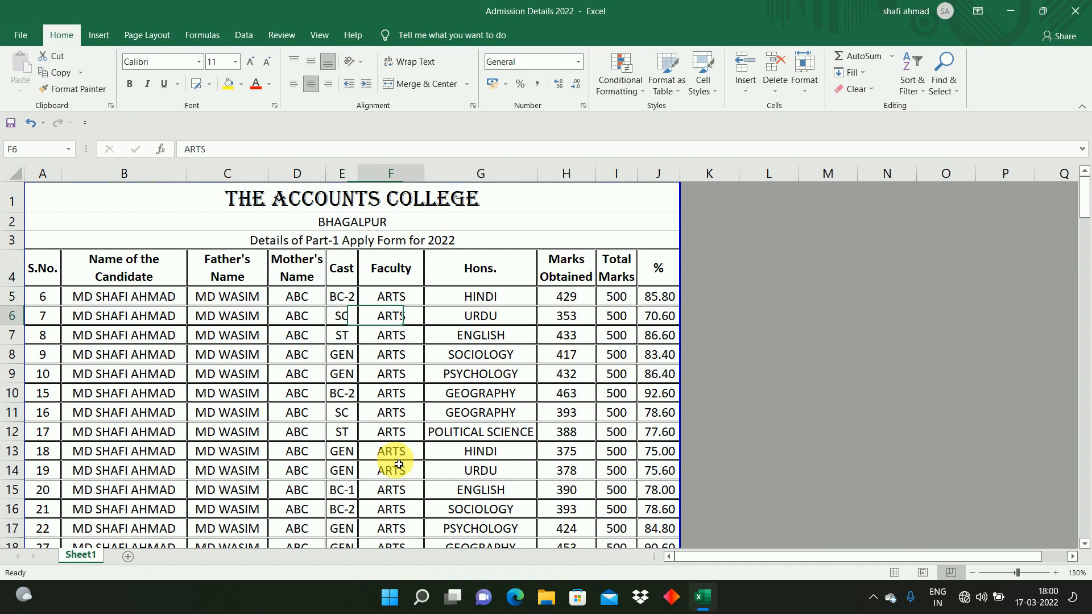
key(Left)
key(Up)
key(Down)
key(Down)
key(Down)
key(Down)
key(Down)
key(Down)
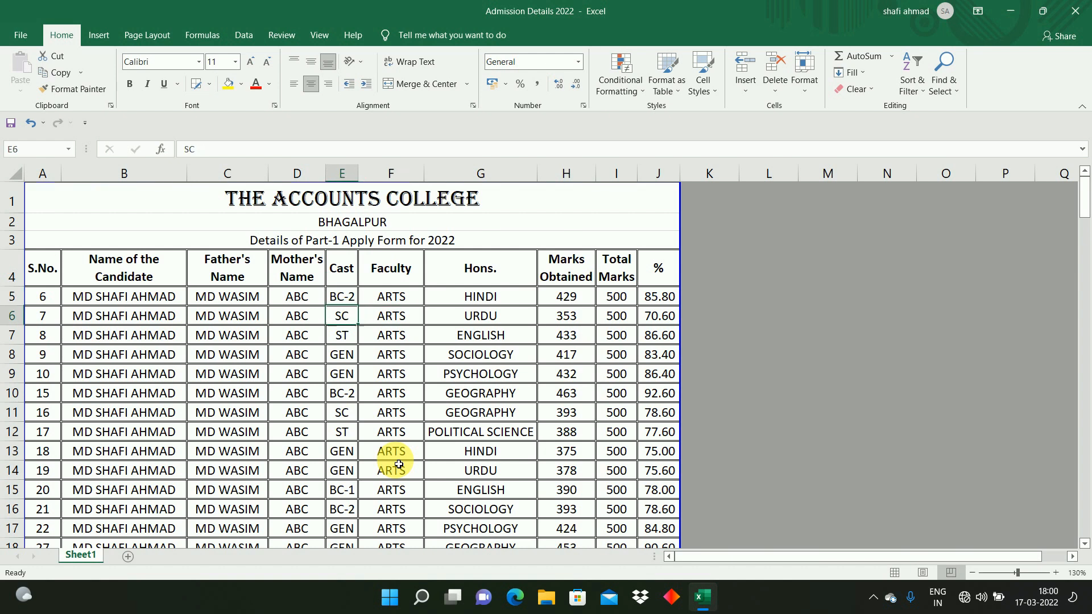
key(Up)
key(Up)
key(Up)
key(Up)
key(Up)
key(Right)
key(Left)
key(Left)
key(Right)
key(Right)
key(Left)
key(Left)
key(Right)
key(Right)
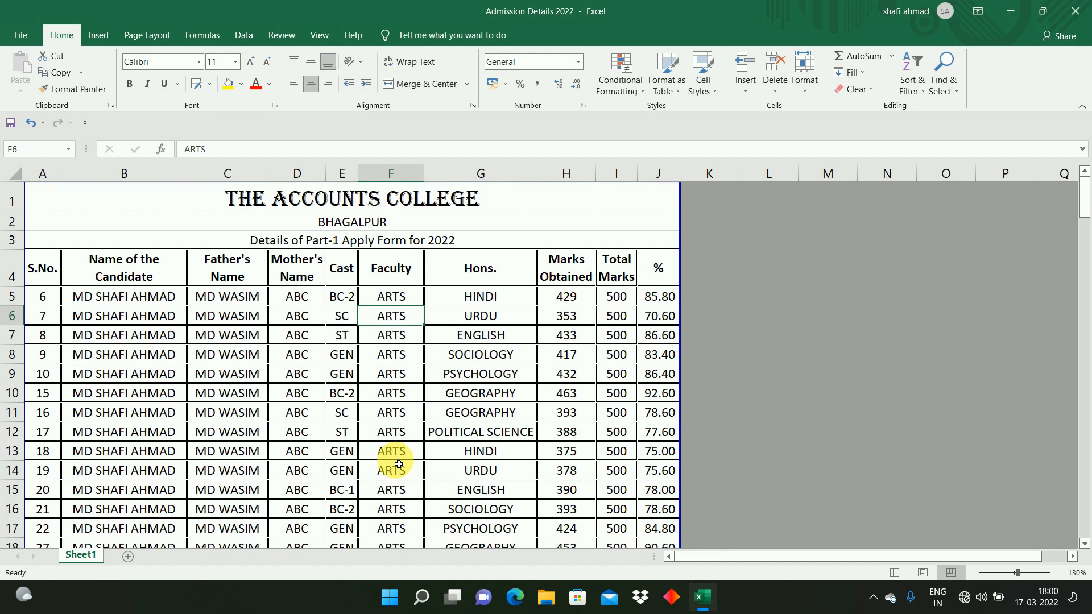
Step: Browse down through the ARTS records in the Faculty column
click(399, 465)
key(Down)
key(Down)
key(Down)
key(Down)
key(Down)
key(Down)
key(Down)
key(Down)
key(Down)
key(Down)
key(Down)
key(Down)
key(Down)
key(Down)
key(Down)
key(Down)
key(Down)
key(Down)
key(Down)
key(Down)
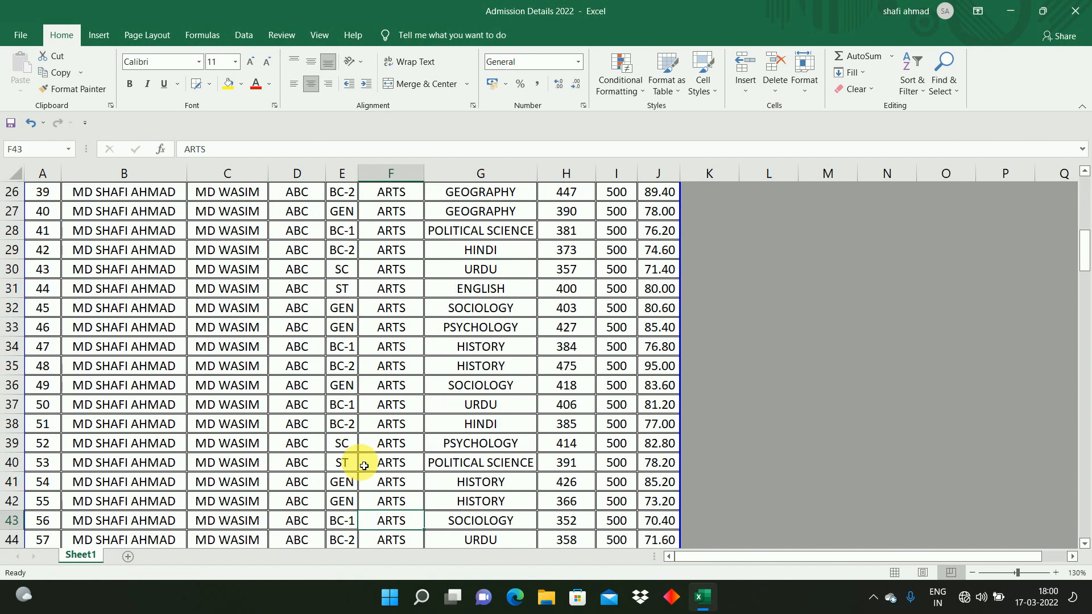
key(Down)
key(Down)
key(Down)
key(Down)
key(Down)
key(Down)
key(Down)
key(Down)
key(Down)
key(Down)
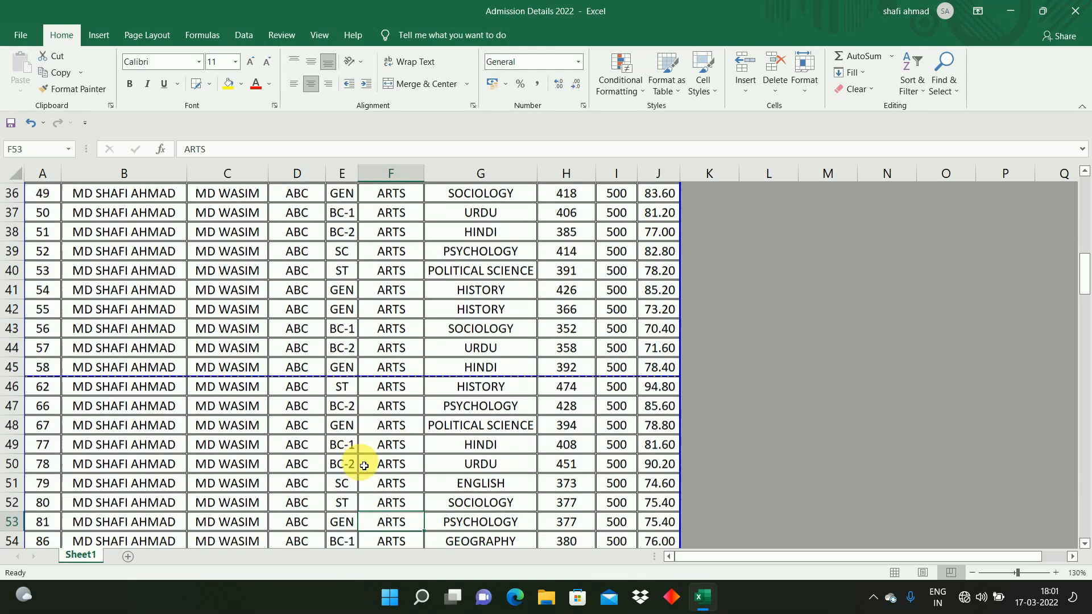
Step: Continue down the Faculty column to where the ARTS records end and the Commerce records begin
key(Down)
key(Down)
key(Down)
key(Down)
key(Down)
key(Down)
key(Down)
key(Down)
key(Down)
key(Down)
key(Down)
key(Down)
key(Down)
key(Down)
key(Down)
key(Down)
key(Down)
key(Down)
key(Down)
key(Down)
key(Down)
key(Down)
key(Down)
key(Down)
key(Down)
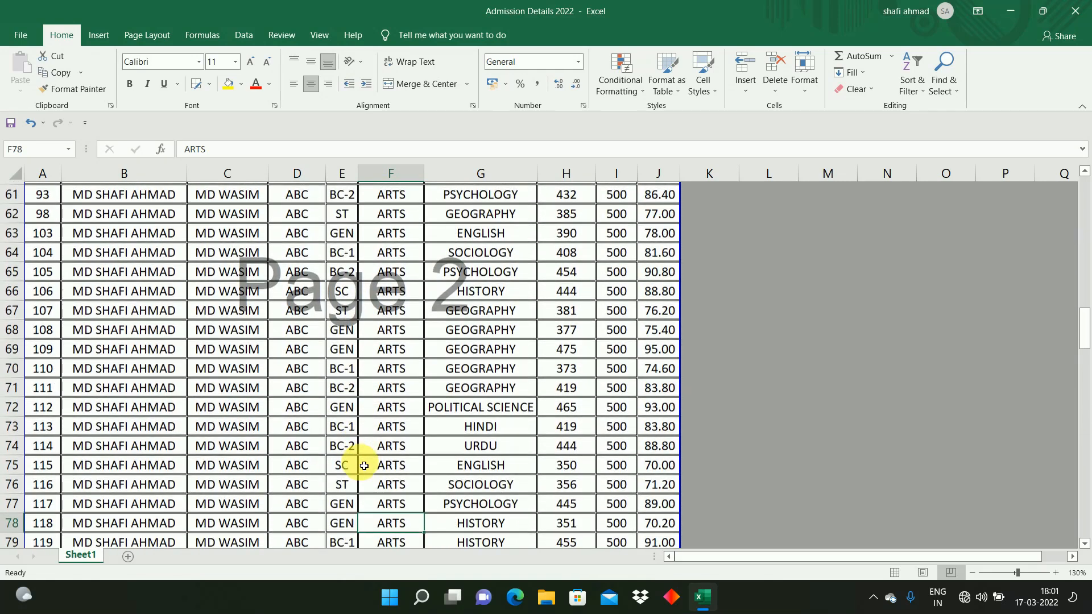
key(Down)
key(Down)
key(Down)
key(Down)
key(Down)
key(Down)
key(Down)
key(Down)
key(Down)
key(Down)
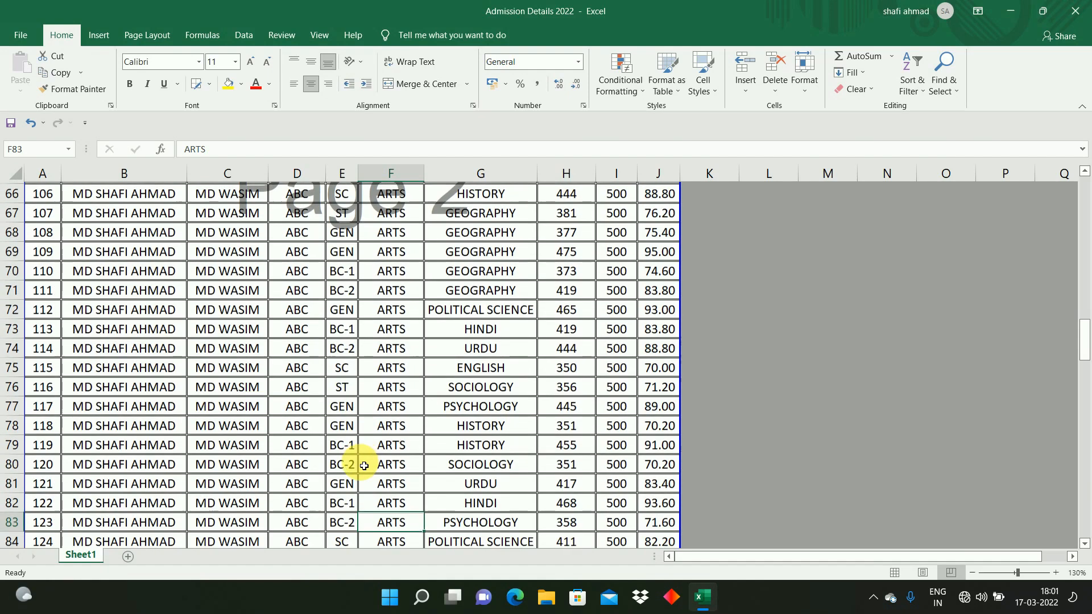
key(Down)
key(Down)
key(Down)
key(Down)
key(Down)
key(Down)
key(Down)
key(Down)
key(Down)
key(Down)
key(Down)
key(Down)
key(Down)
key(Down)
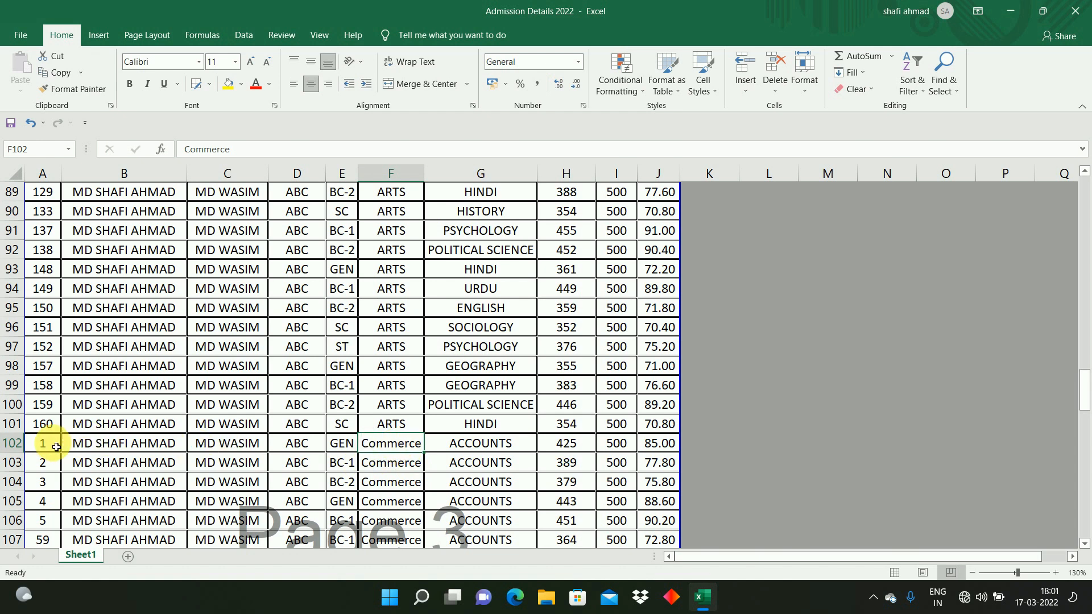
Step: Insert a blank row above the first Commerce record to separate it from the ARTS group
click(12, 445)
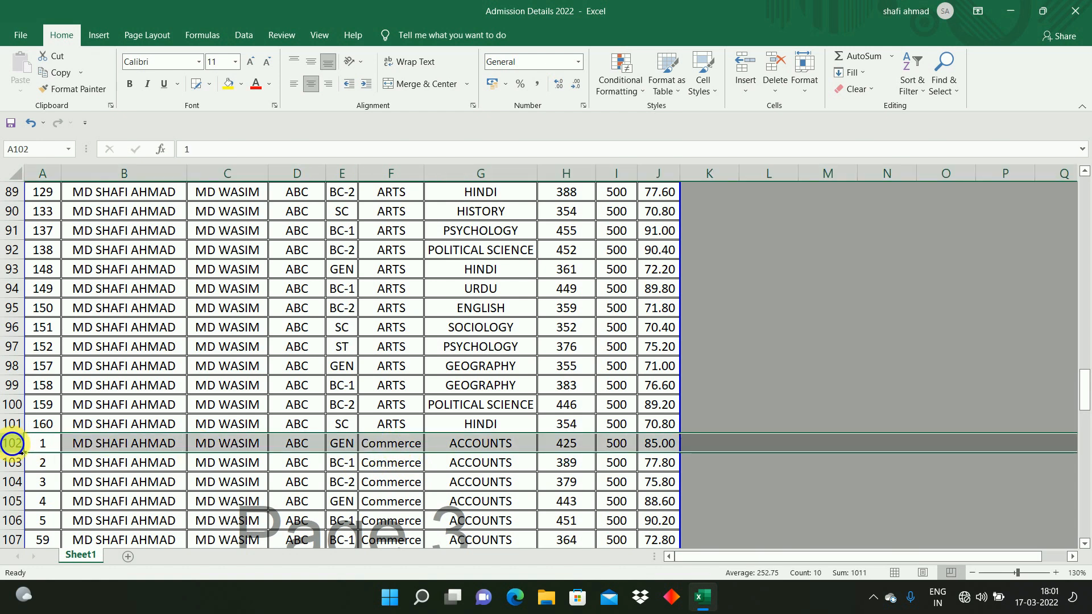
right_click(12, 445)
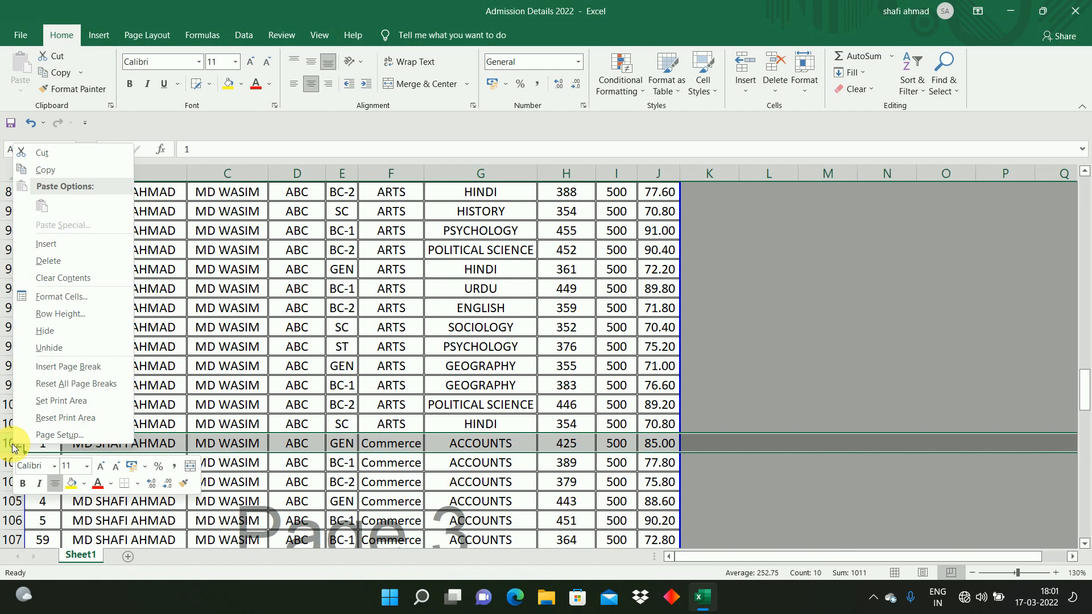
click(63, 245)
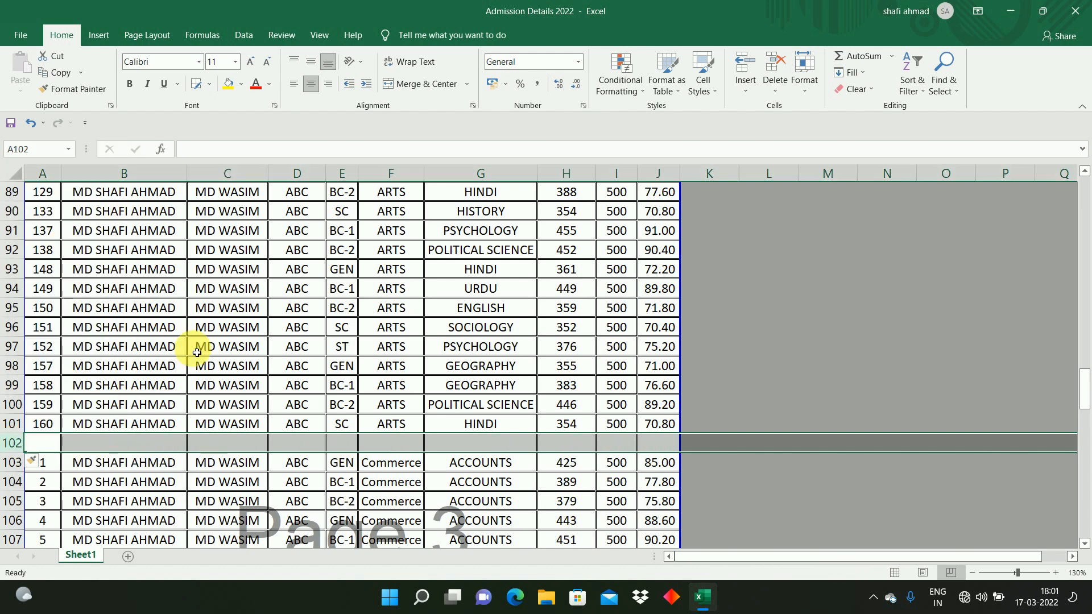
Step: Insert a blank row between the last Commerce record and the first SCIENCE record
click(405, 471)
key(Down)
key(Down)
key(Down)
key(Down)
key(Down)
key(Down)
key(Down)
key(Down)
key(Down)
key(Down)
key(Down)
key(Down)
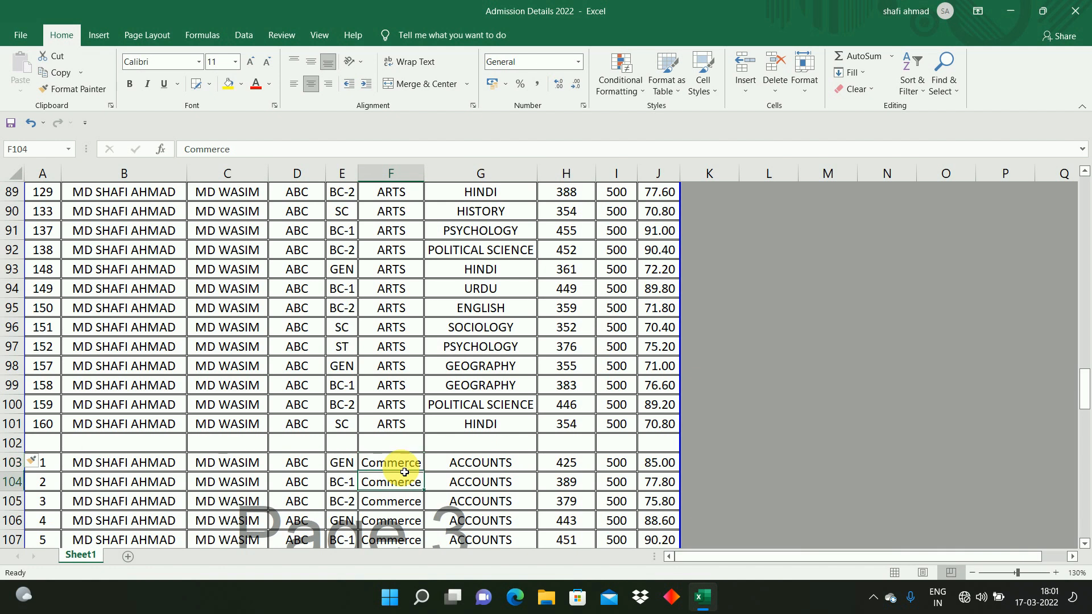
key(Down)
key(Down)
key(Down)
key(Down)
key(Down)
key(Down)
key(Down)
key(Down)
key(Down)
key(Down)
key(Down)
key(Down)
key(Down)
key(Down)
key(Down)
key(Down)
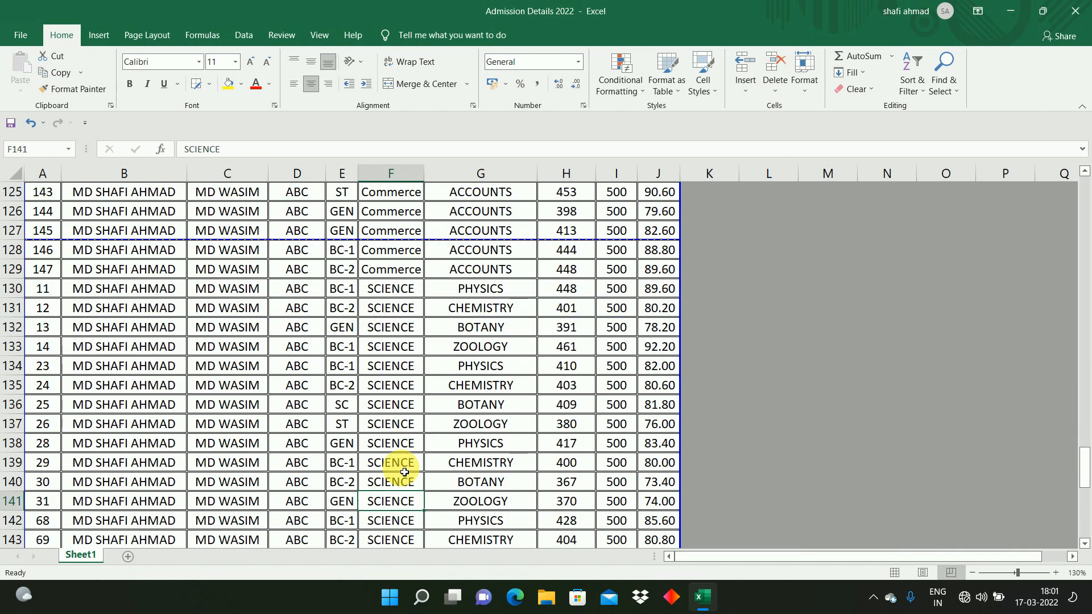
key(Up)
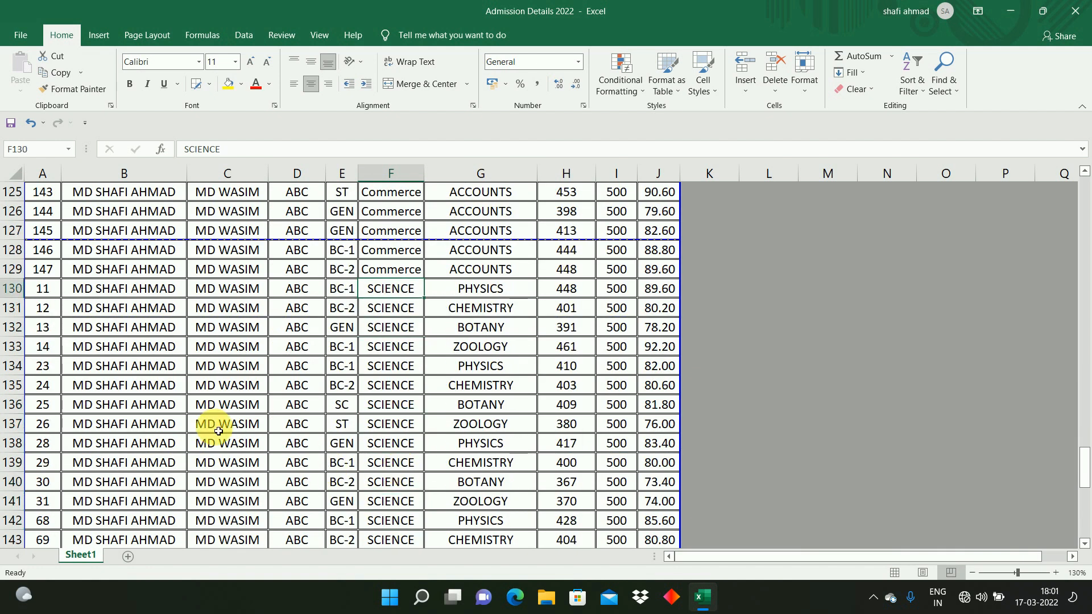
right_click(20, 288)
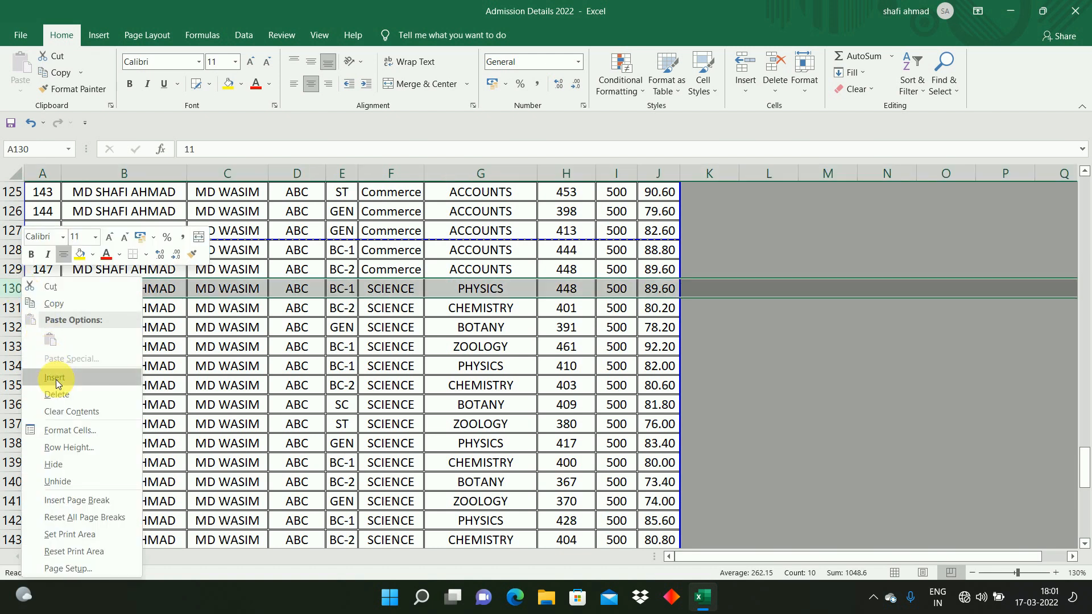
click(19, 297)
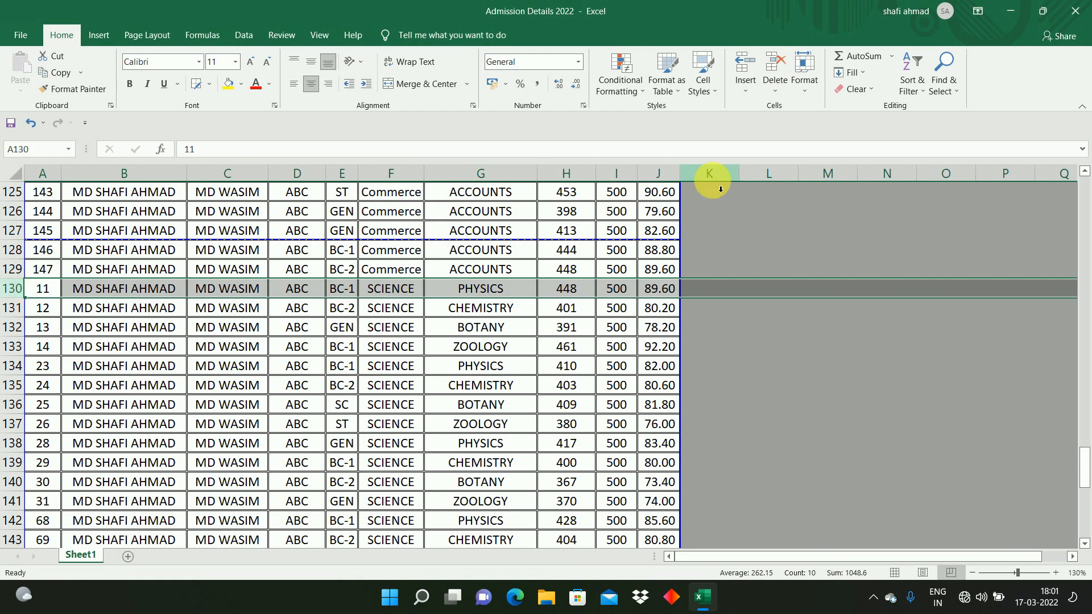
click(746, 91)
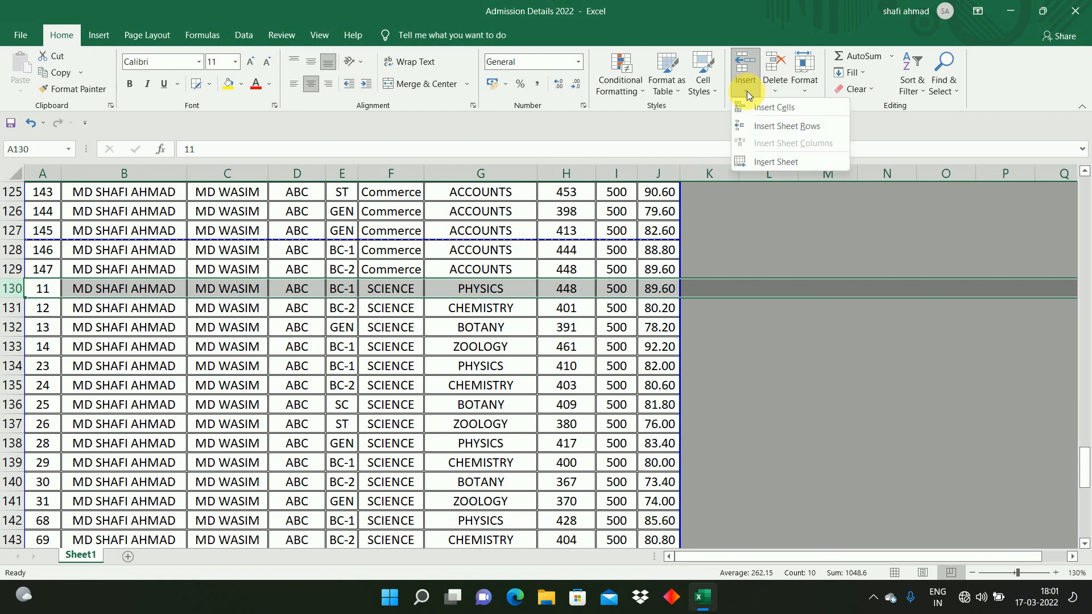
click(774, 108)
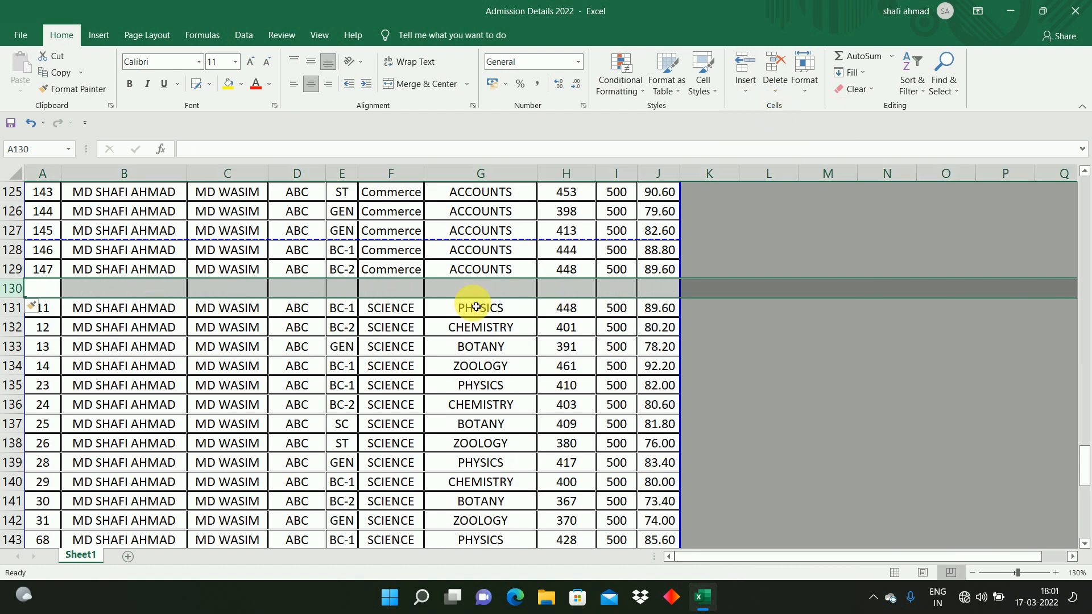
Step: Select the ARTS block from the S.No. heading down to row 101 and custom-sort it by Cast, A to Z, with headers
click(412, 347)
click(390, 325)
click(353, 277)
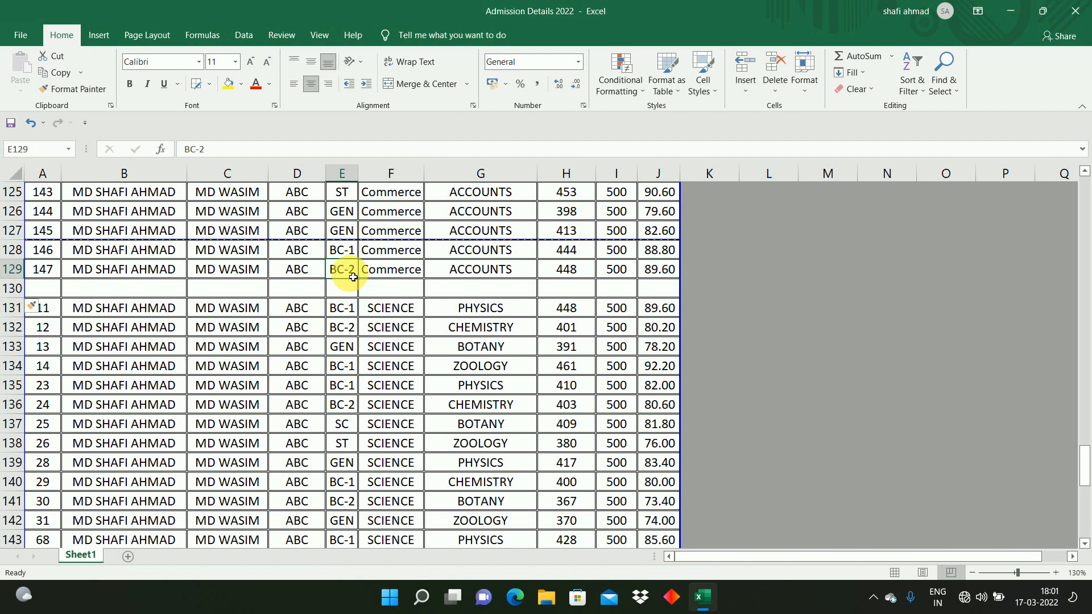
key(ctrl+Home)
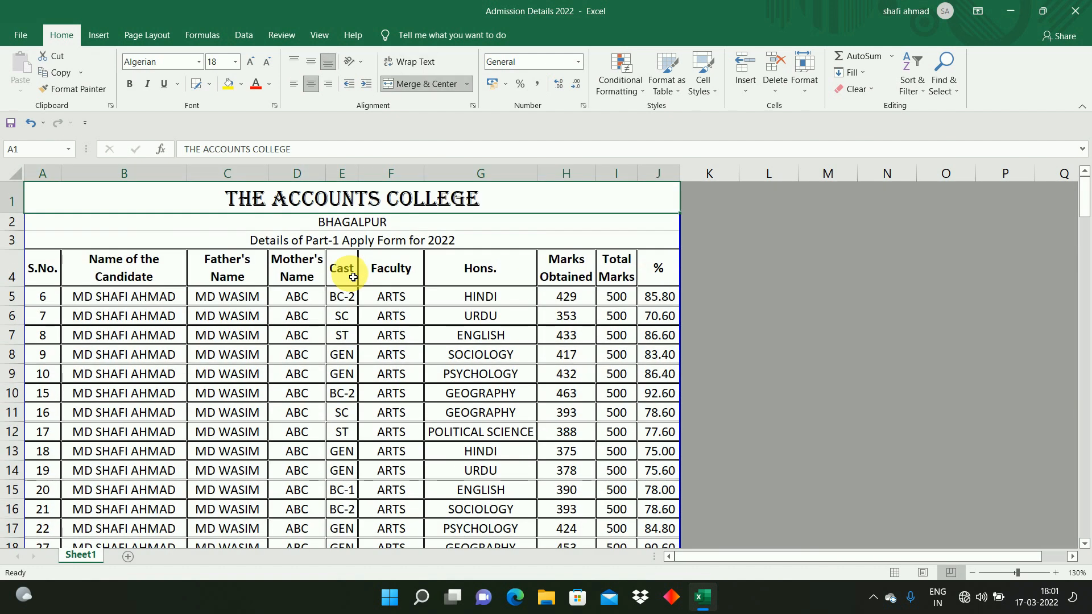
key(Down)
key(Down)
key(Down)
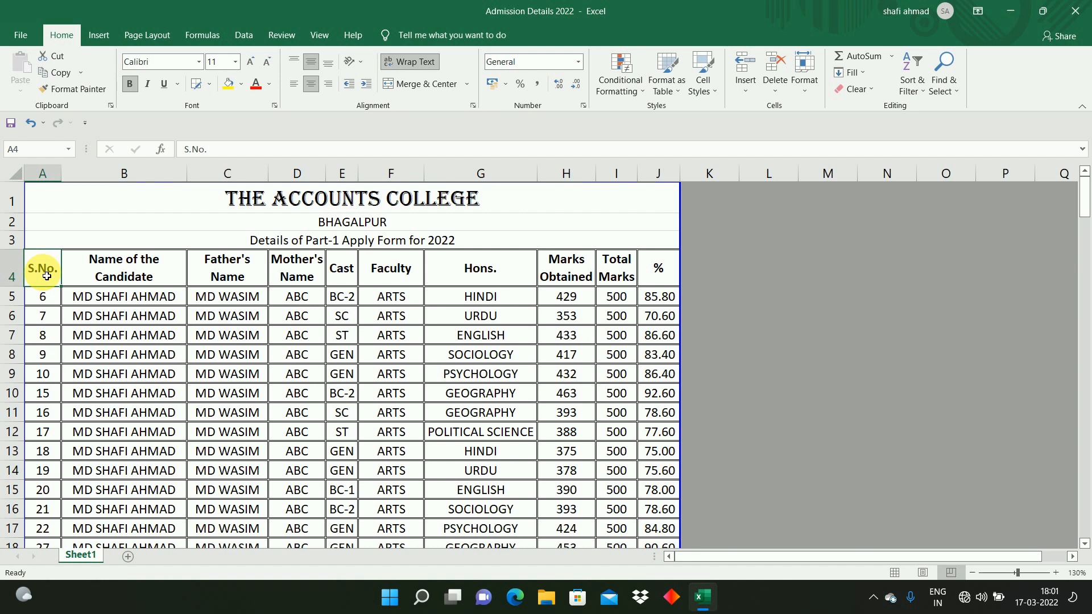
key(Right)
key(Right)
key(Left)
key(Left)
key(ctrl+shift+Right)
key(ctrl+shift+Down)
key(shift+Down)
key(shift+Down)
key(shift+Down)
key(shift+Down)
key(shift+Down)
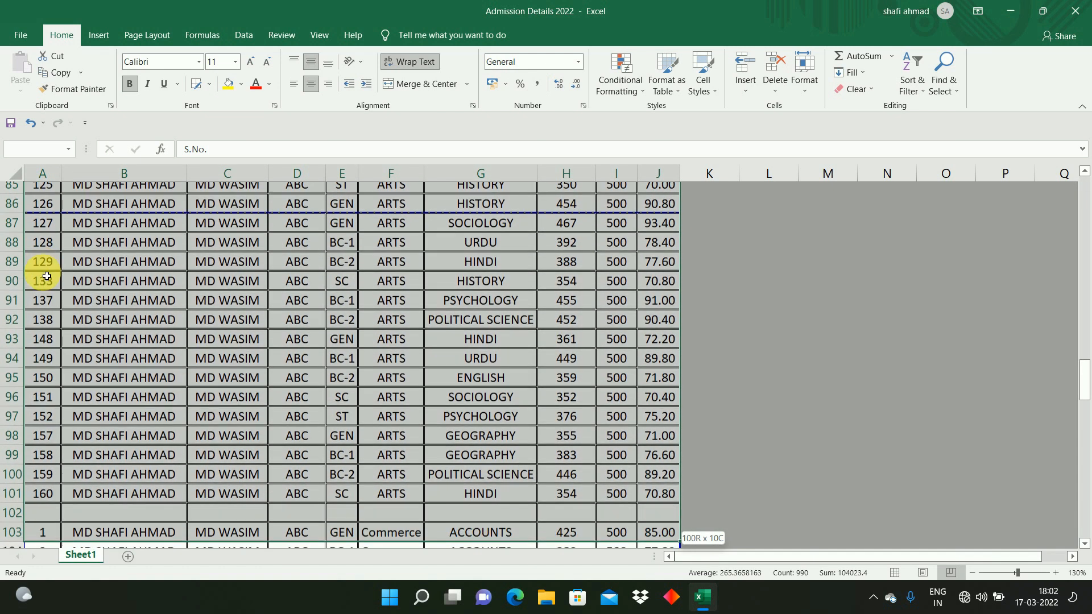
key(shift+Up)
key(shift+Up)
key(shift+Up)
key(shift+Up)
key(shift+Up)
key(shift+Up)
key(shift+Down)
key(shift+Down)
key(shift+Down)
key(shift+Down)
key(shift+Down)
key(shift+Down)
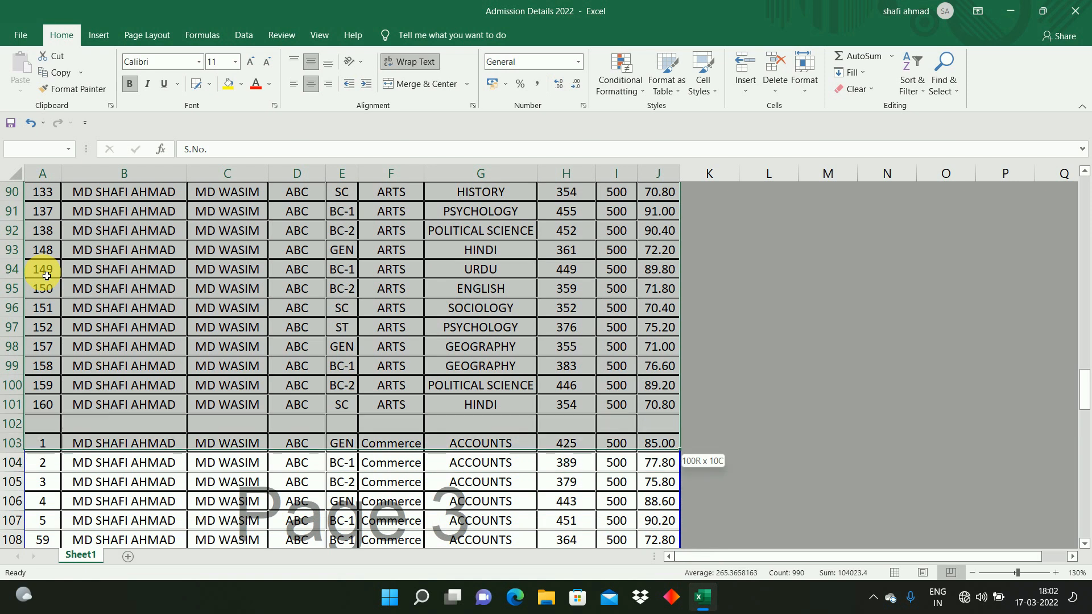
key(shift+Up)
key(shift+Up)
key(shift+Up)
key(shift+Up)
key(shift+Up)
key(shift+Up)
key(shift+Down)
key(shift+Down)
key(shift+Up)
key(shift+Up)
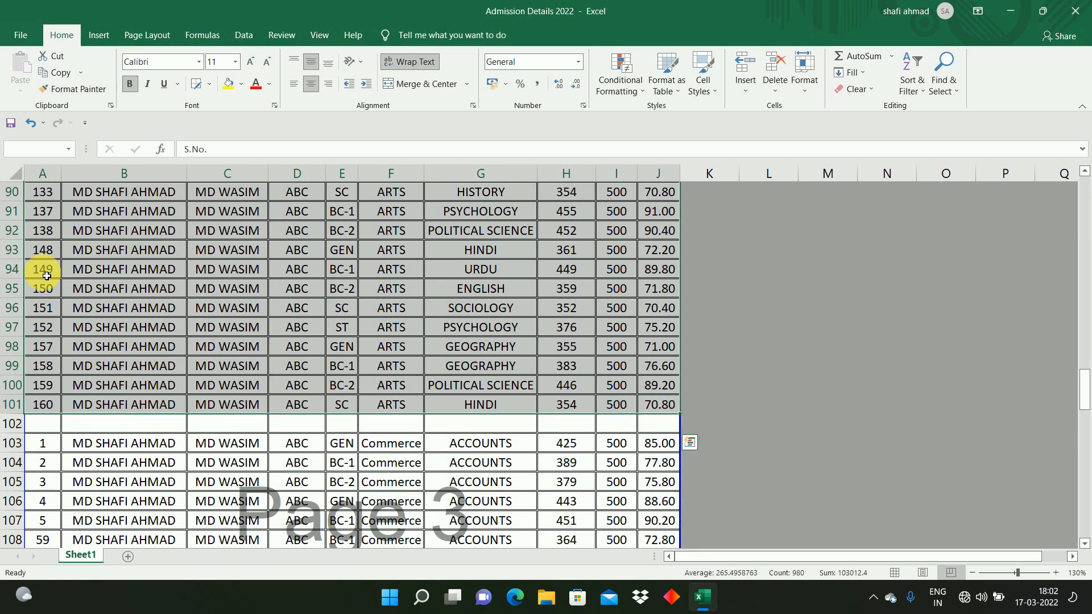
click(909, 93)
click(935, 145)
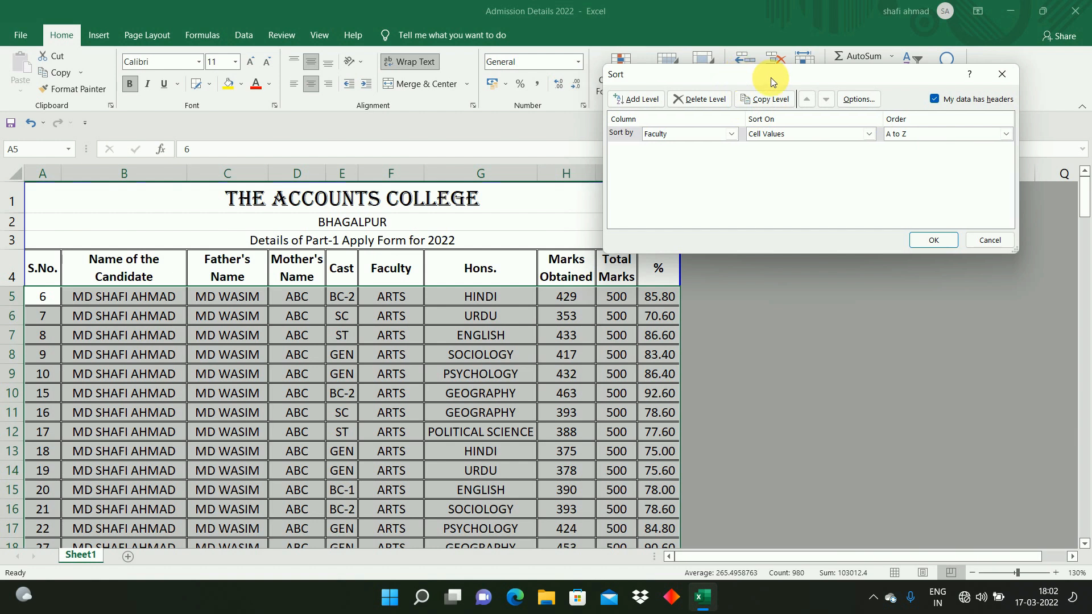
drag(770, 78, 820, 77)
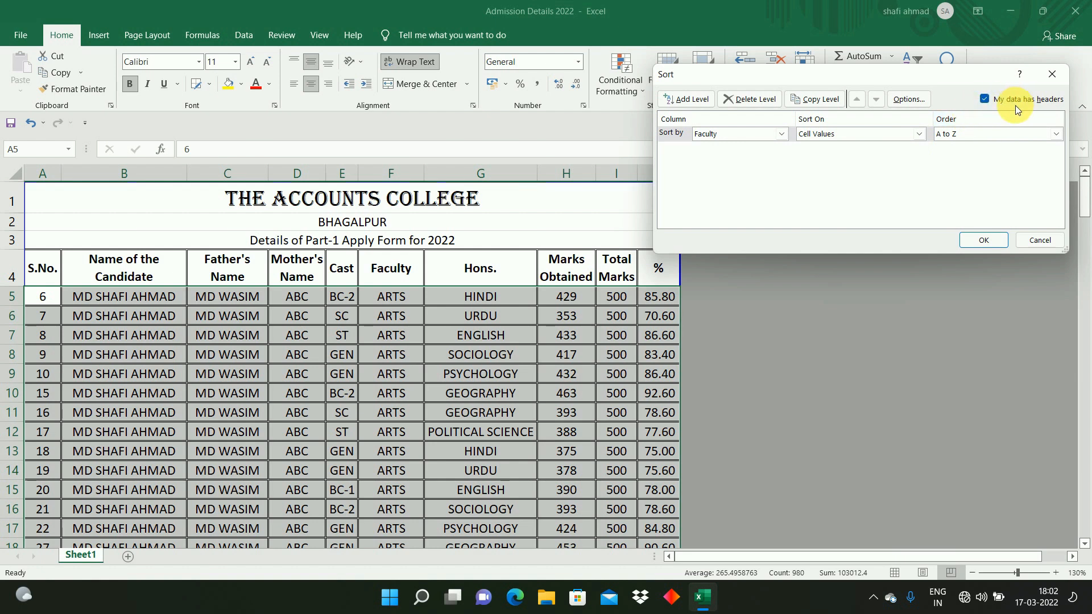
click(742, 138)
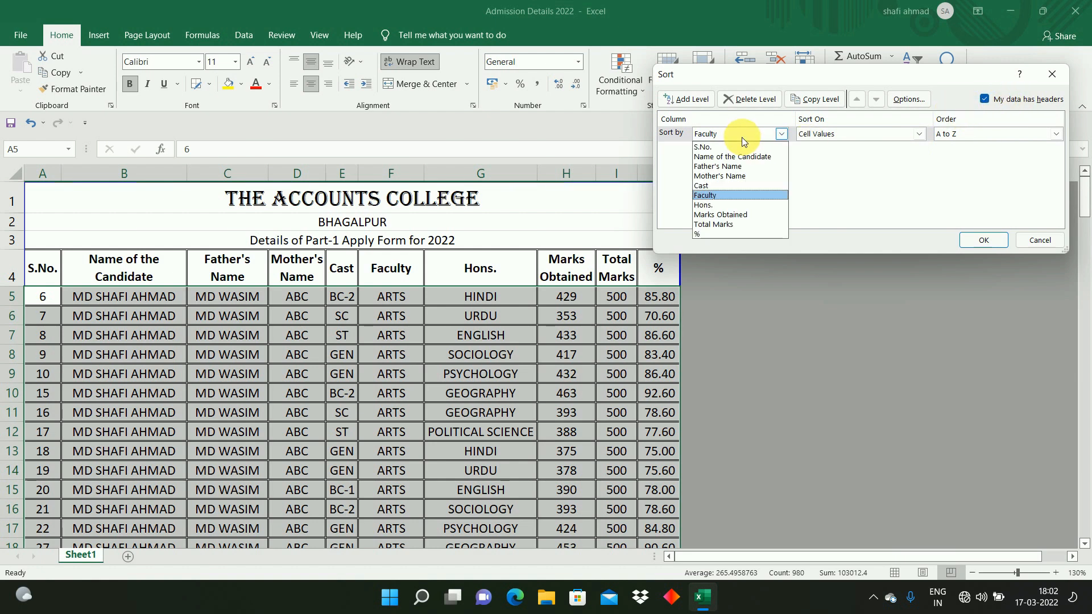
click(726, 187)
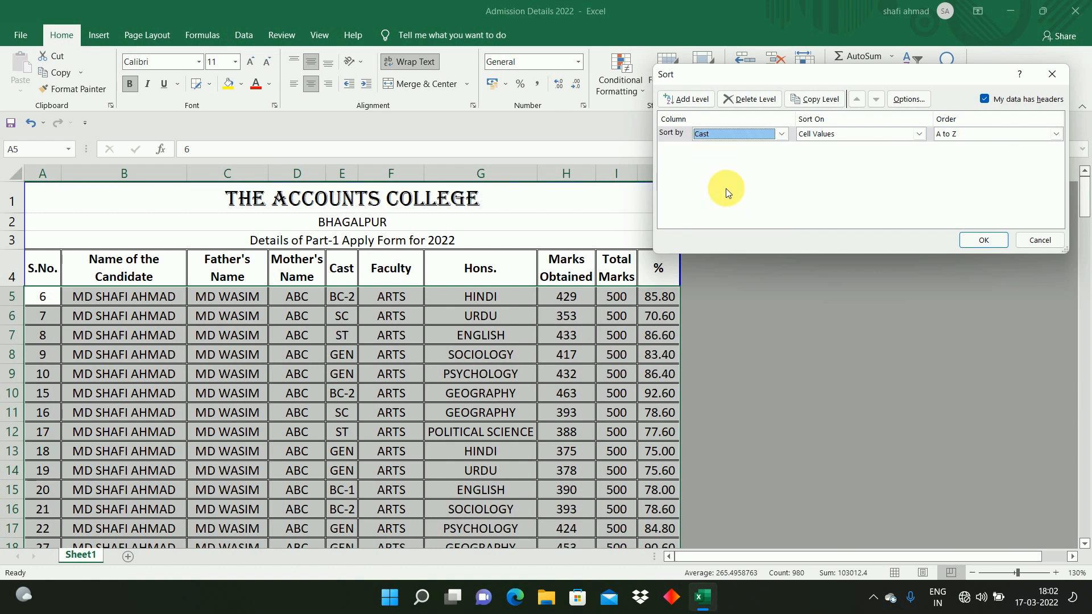
click(983, 241)
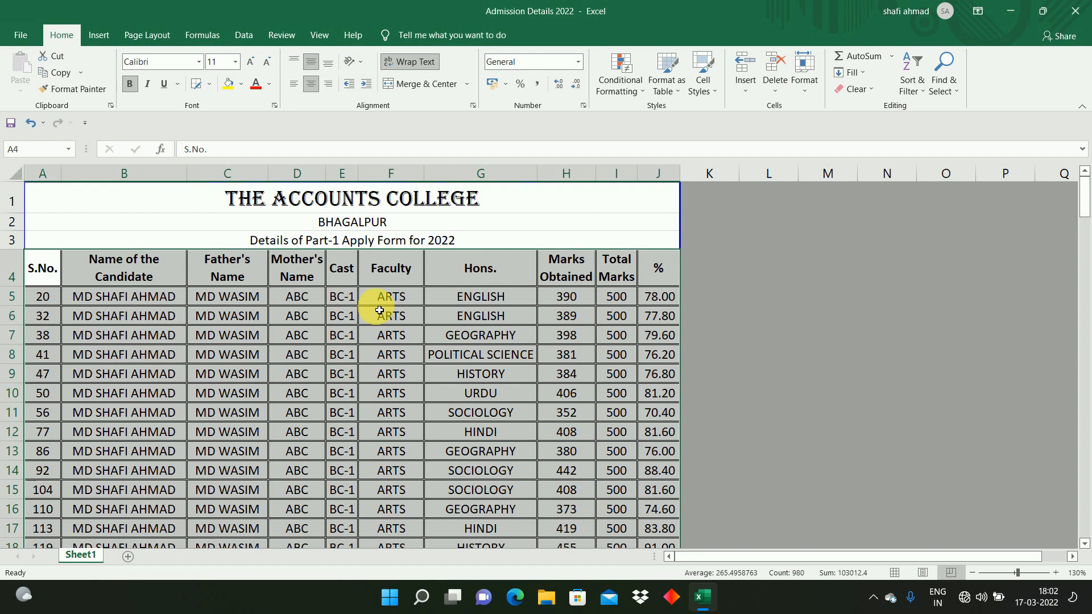
Step: Move down the Cast column to review the ARTS records' order, then return to the first Commerce row
click(346, 303)
key(Left)
key(Right)
key(Down)
key(Down)
key(Down)
key(Down)
key(Down)
key(Down)
key(Down)
key(Down)
key(Down)
key(Down)
key(Down)
key(Down)
key(Down)
key(Down)
key(Down)
key(Down)
key(Down)
key(Down)
key(Down)
key(Down)
key(Down)
key(Down)
key(Down)
key(Down)
key(Down)
key(Down)
key(Down)
key(Down)
key(Down)
key(Down)
key(Down)
key(Down)
key(Down)
key(Down)
key(Down)
key(Down)
key(Down)
key(Down)
key(Down)
key(Down)
key(Down)
key(Down)
key(Down)
key(Down)
key(Down)
key(Down)
key(Down)
key(Down)
key(Down)
key(Down)
key(Down)
key(Down)
key(Down)
key(Down)
key(Down)
key(Down)
key(Down)
key(Down)
key(Down)
key(Down)
key(Down)
key(Down)
key(Down)
key(Down)
key(Down)
key(Down)
key(Down)
key(Down)
key(Down)
key(Down)
key(Down)
key(Down)
key(Down)
key(Down)
key(Down)
key(Down)
key(Down)
key(Down)
key(Down)
key(Down)
key(Down)
key(Down)
key(Down)
key(Down)
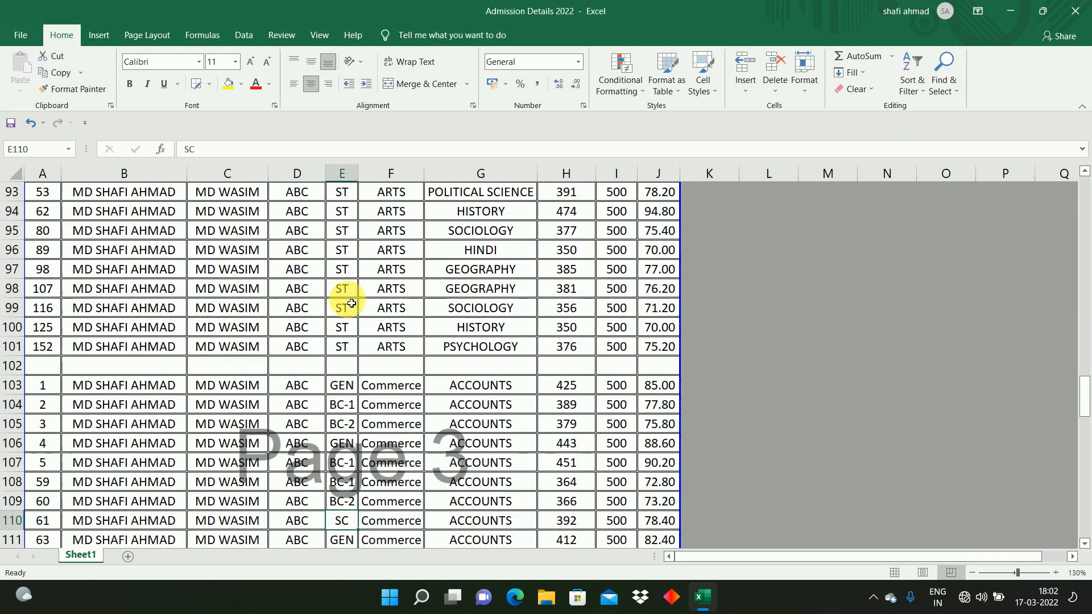
key(Up)
key(Up)
key(Up)
key(Up)
key(Up)
key(Up)
key(Up)
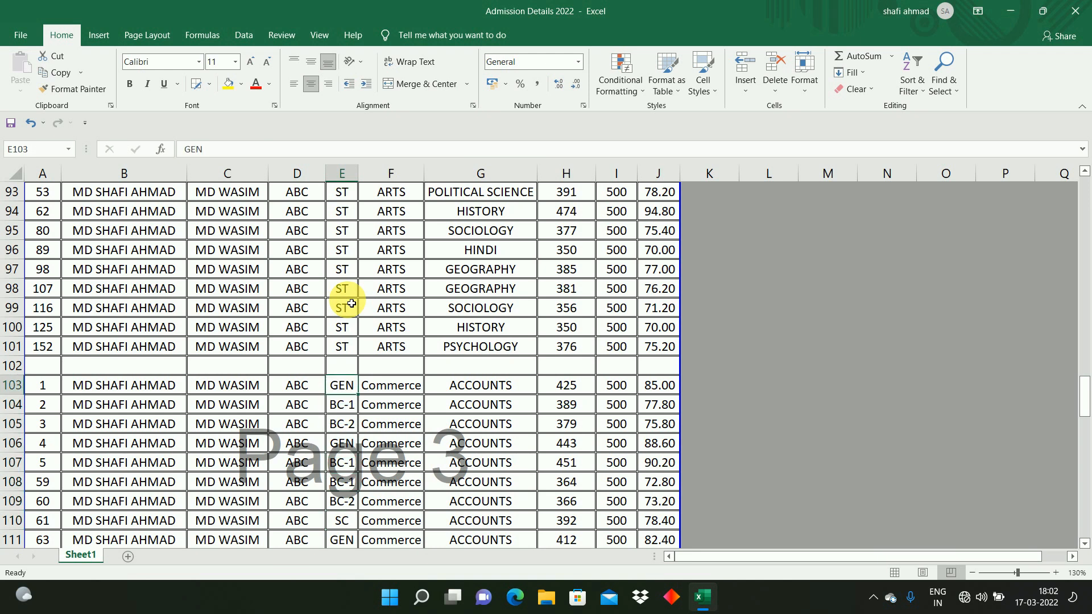
key(Right)
key(Left)
key(Left)
key(Left)
key(Left)
key(Left)
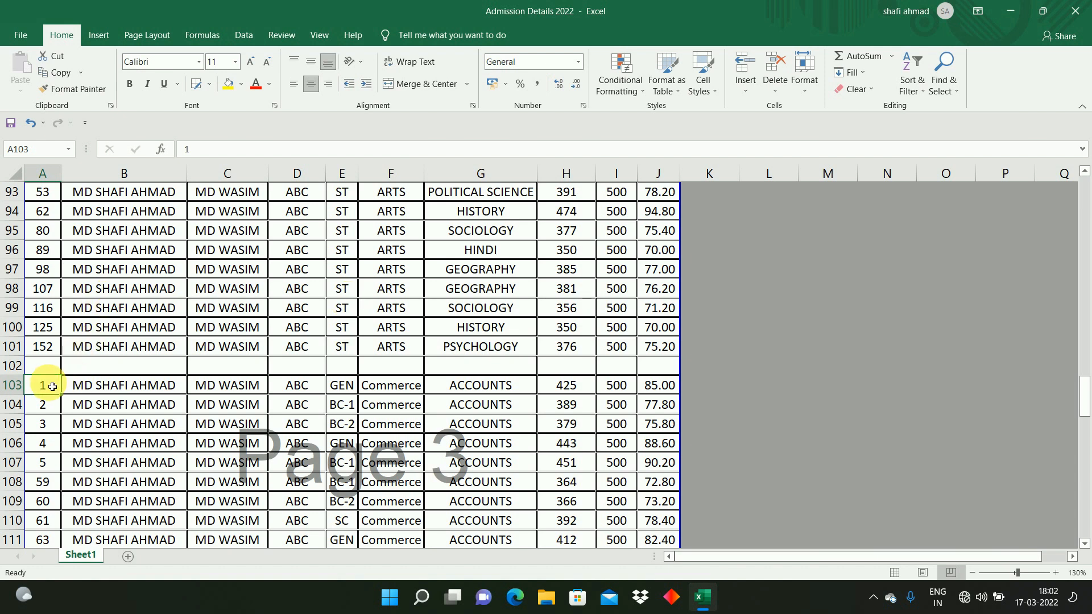
Step: Select the Commerce records in rows 103 to 129 and custom-sort them by column E (Cast), A to Z, without headers
key(ctrl+shift+Right)
key(ctrl+shift+Down)
key(shift+Down)
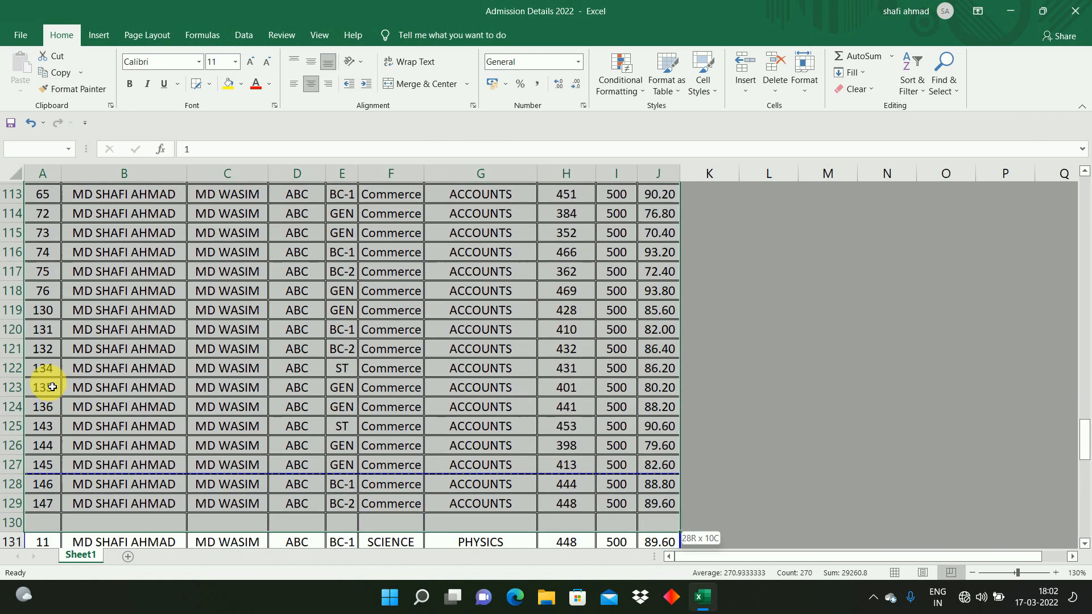
key(shift+Down)
key(shift+Down)
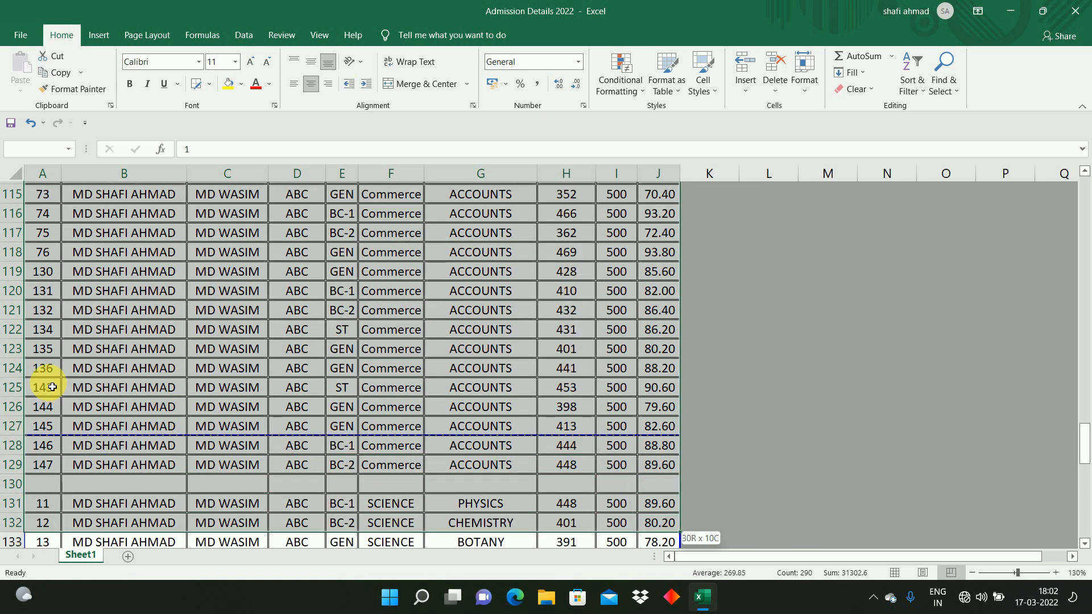
key(shift+Up)
key(shift+Up)
key(shift+Up)
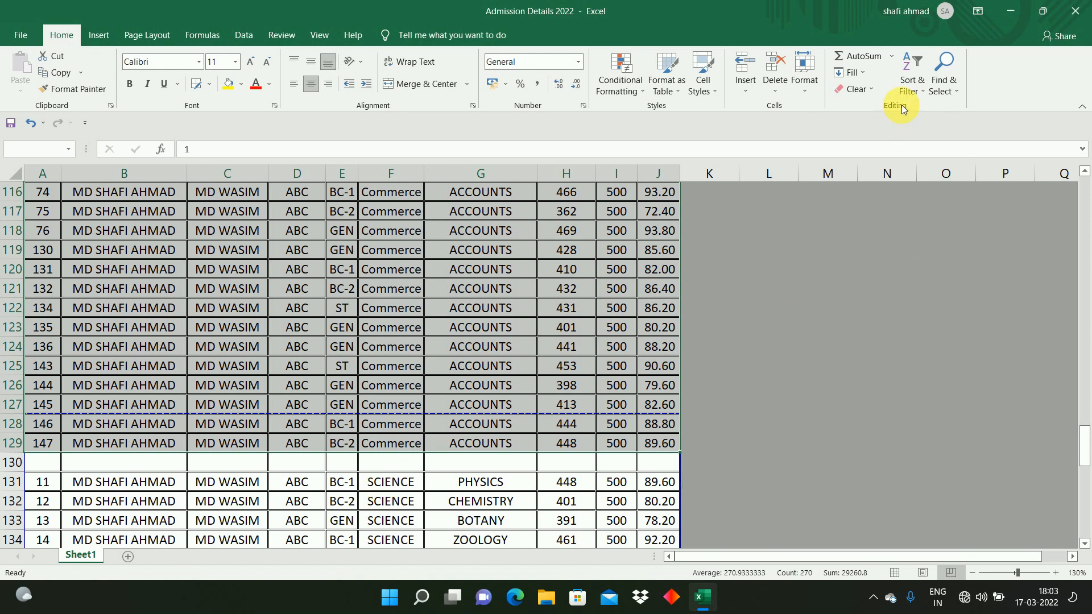
click(910, 86)
click(929, 142)
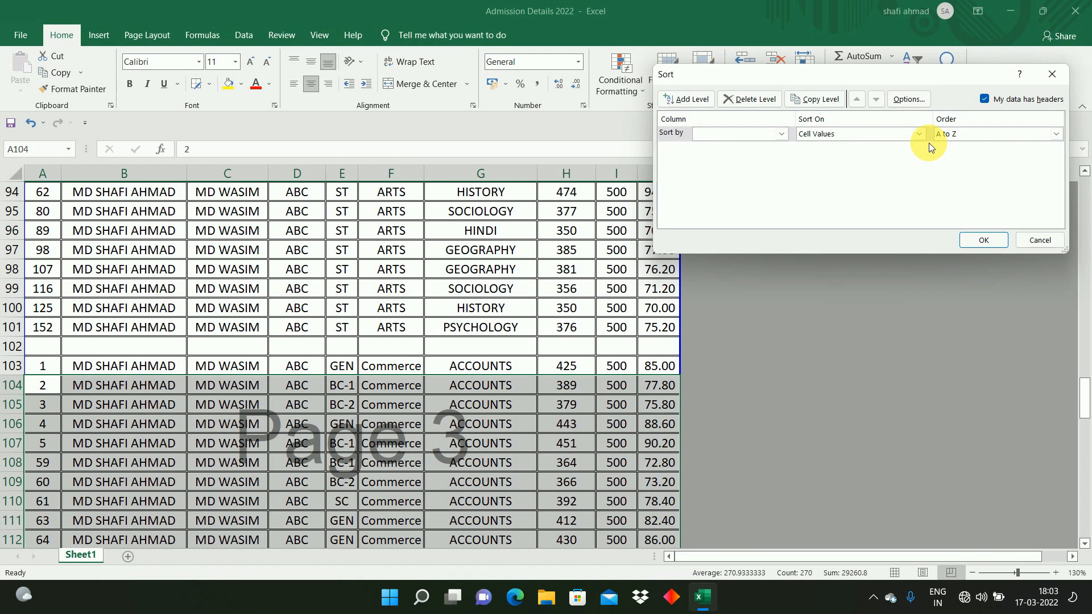
drag(920, 74, 882, 118)
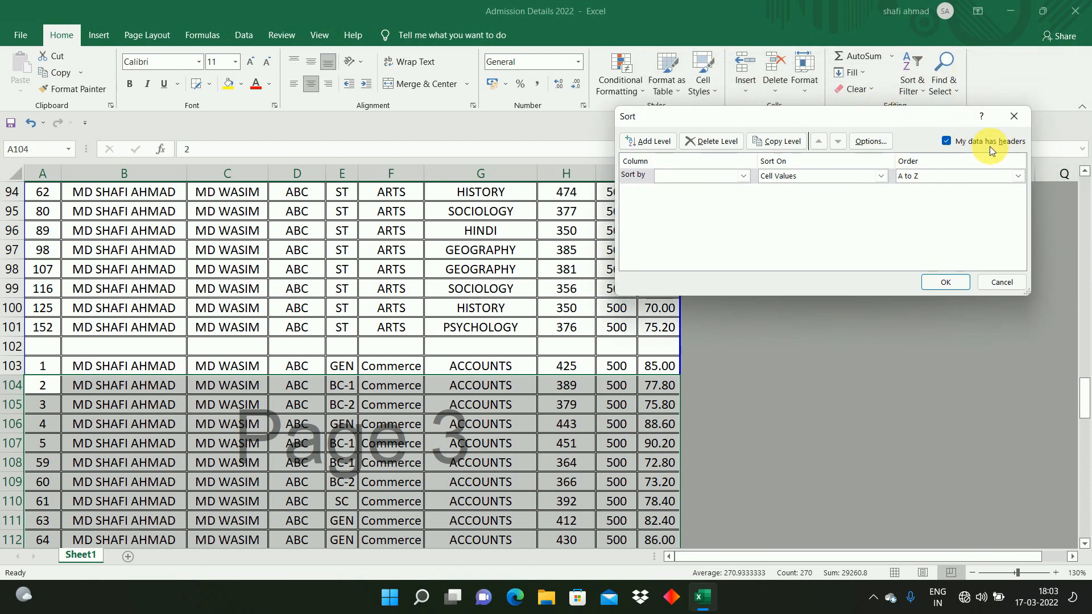
click(752, 178)
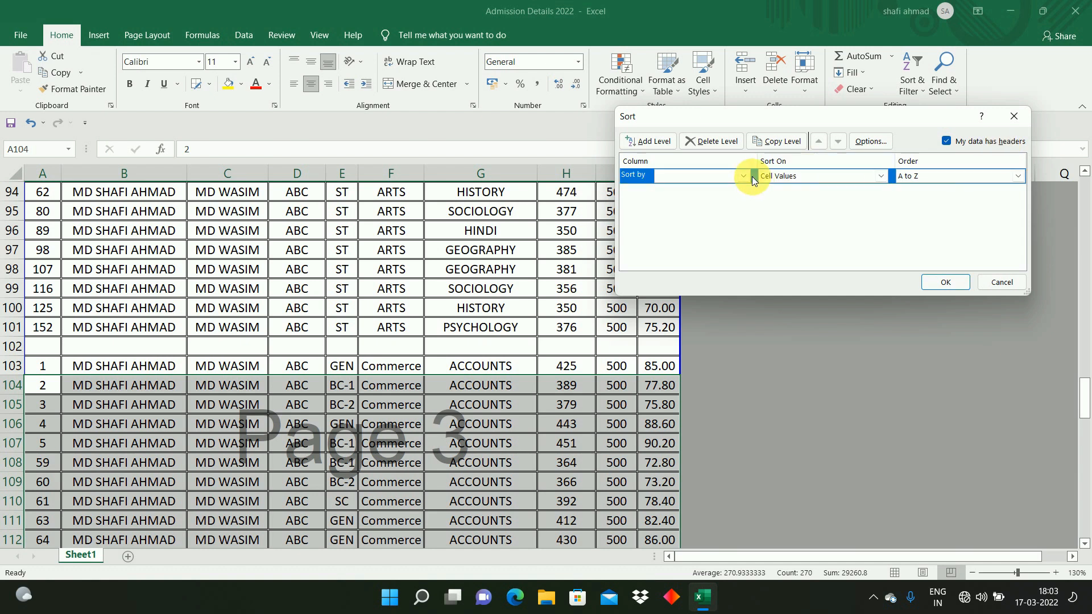
click(743, 176)
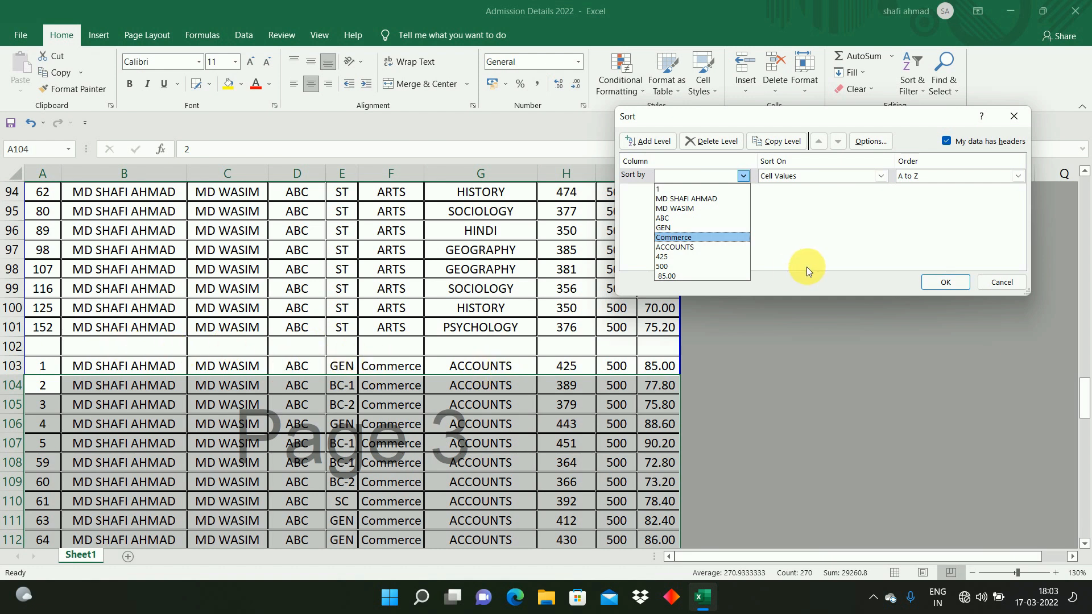
click(872, 238)
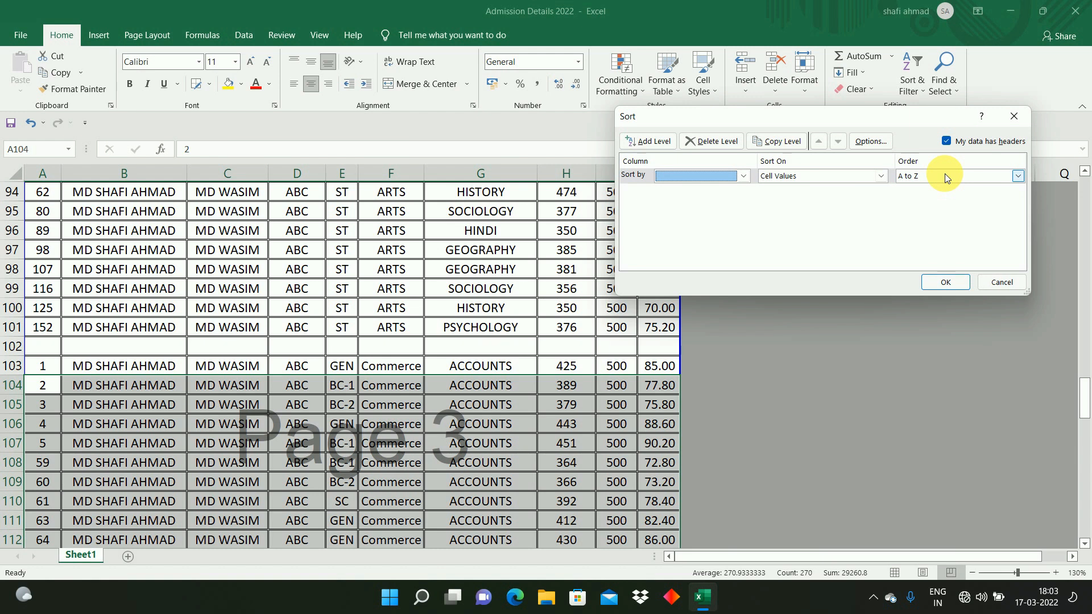
click(947, 142)
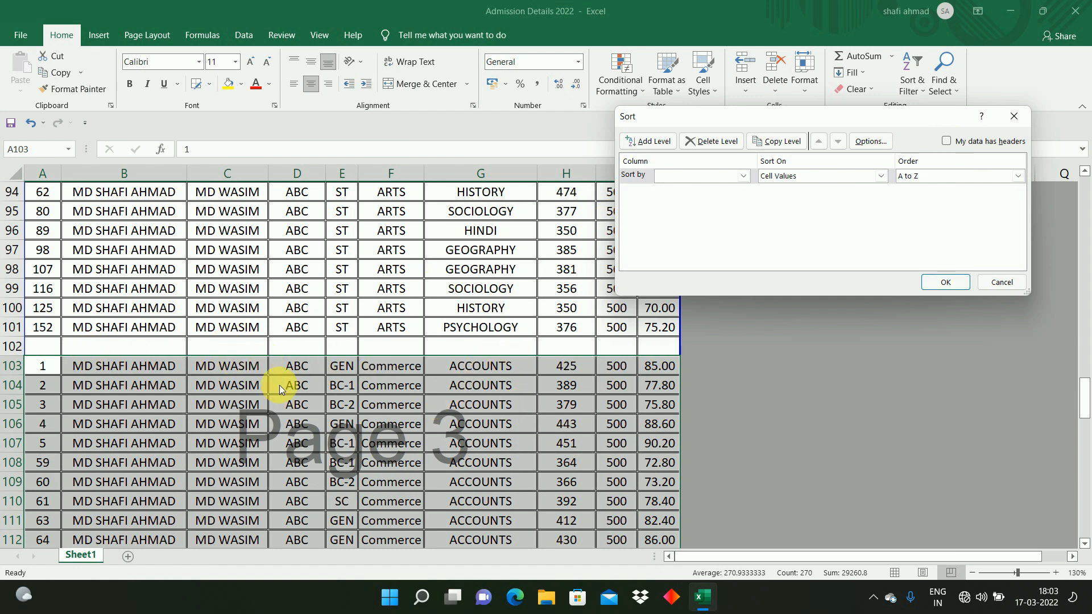
click(945, 142)
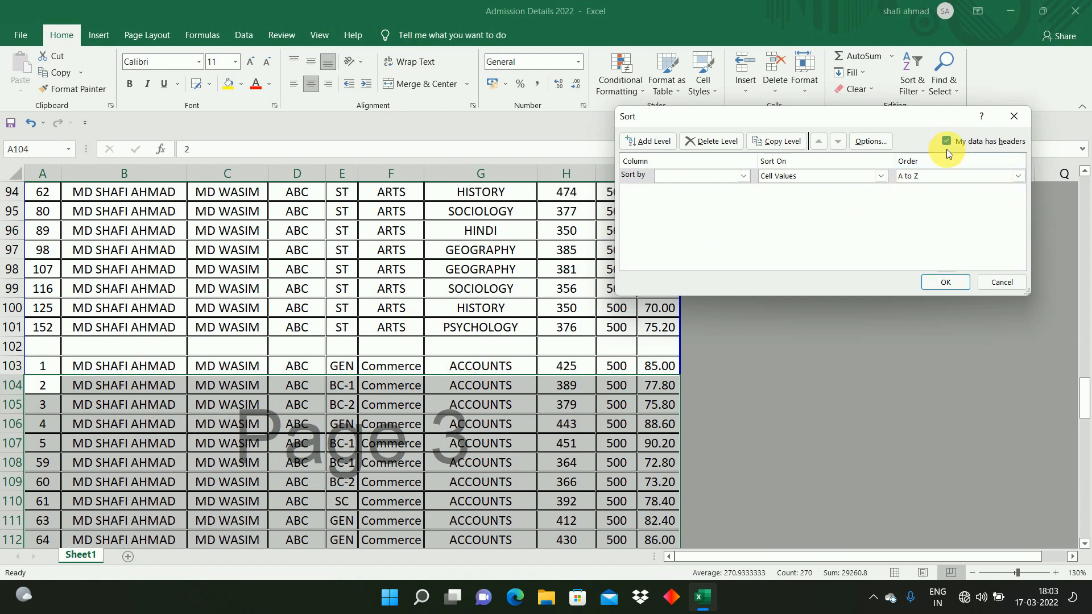
click(947, 144)
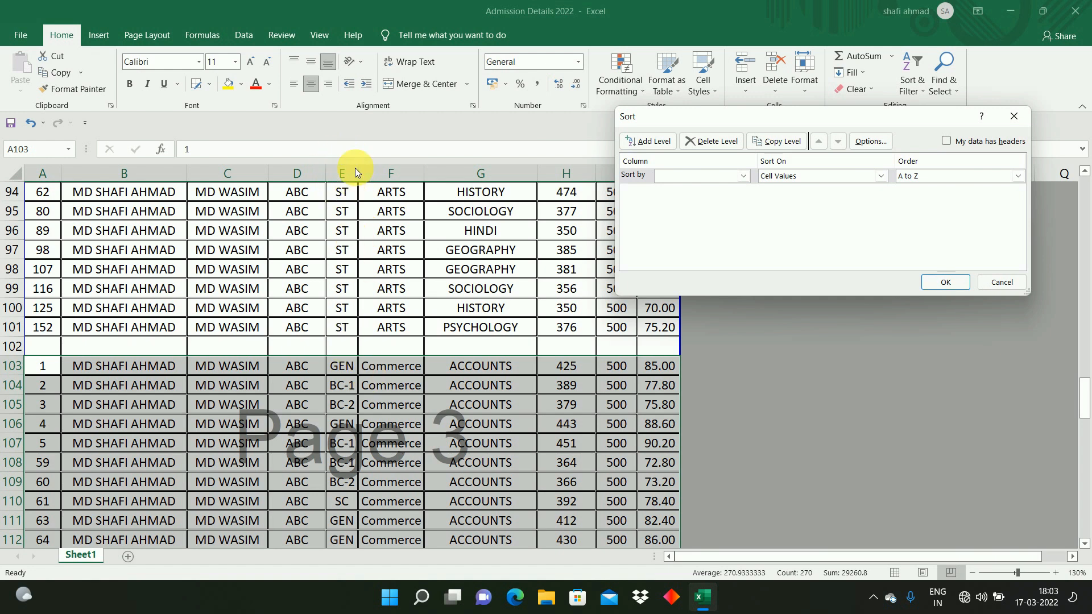
click(701, 176)
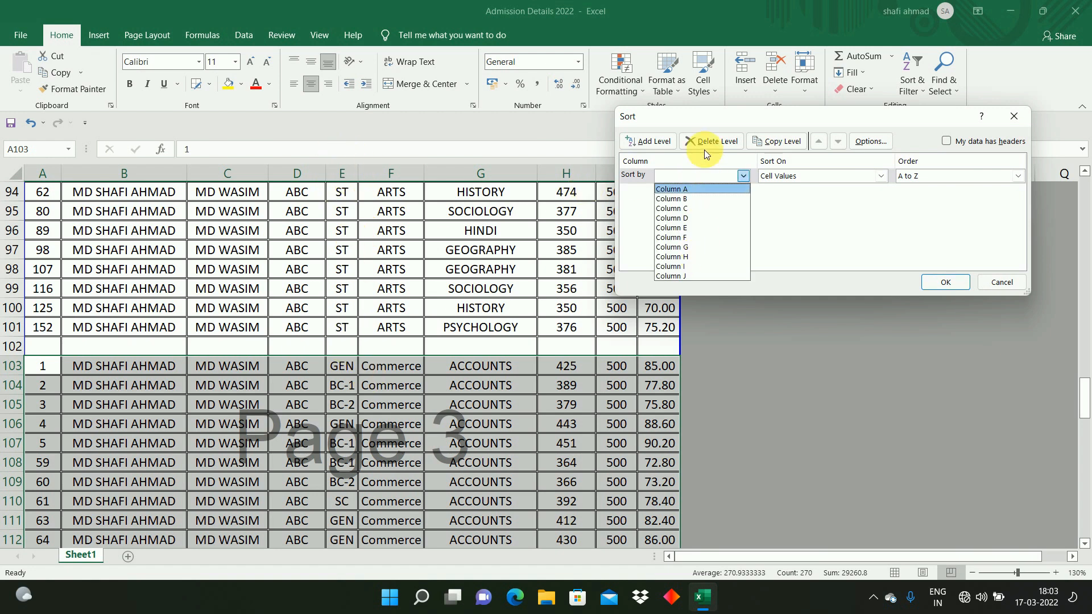
click(697, 228)
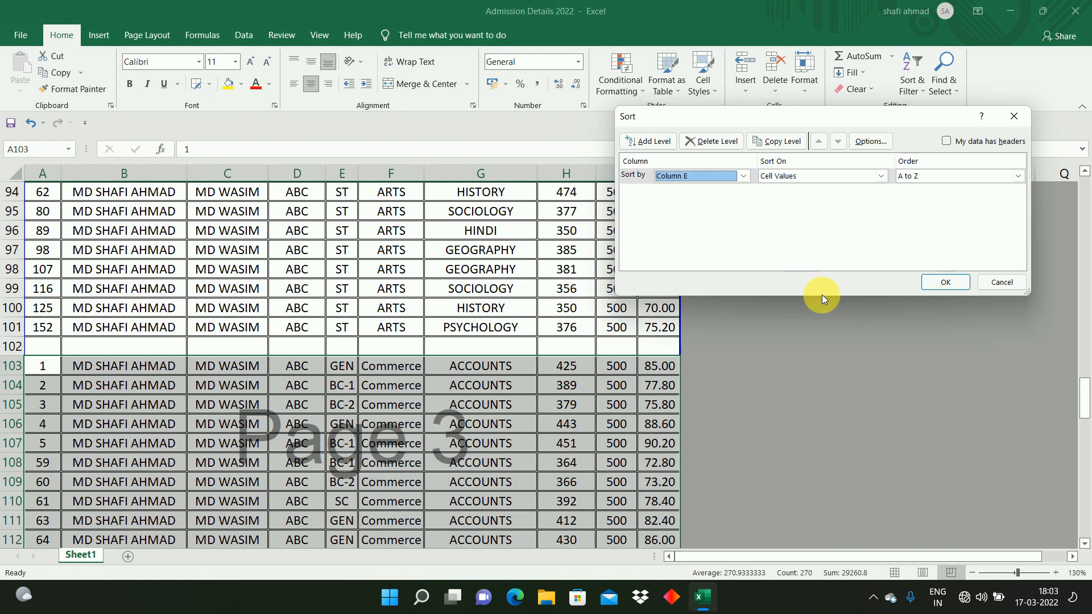
click(937, 284)
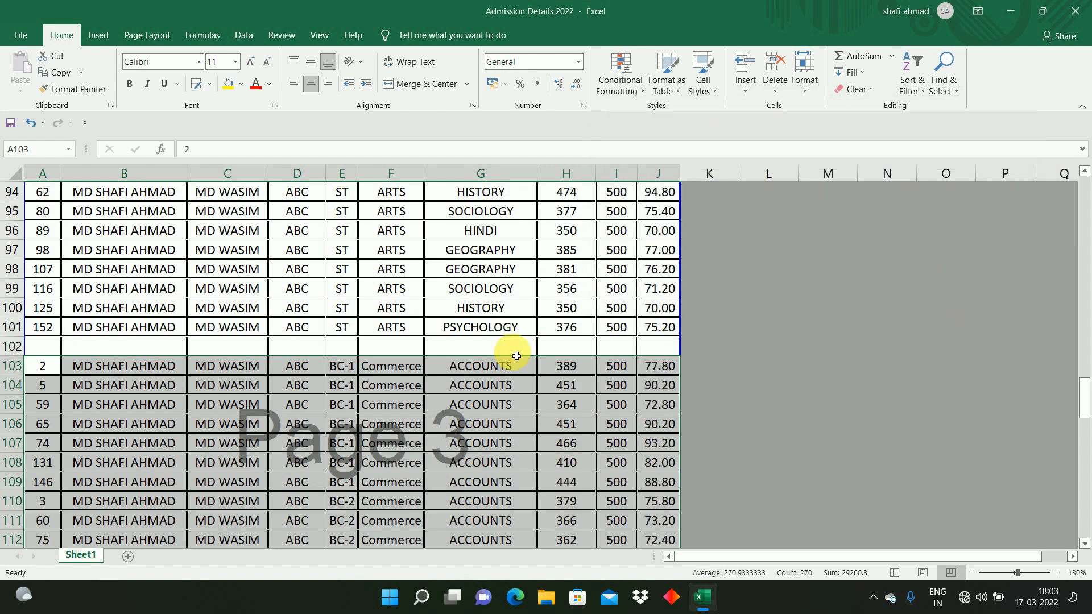
Step: Move down the Cast column to review the order of the sorted Commerce records
click(366, 370)
click(354, 372)
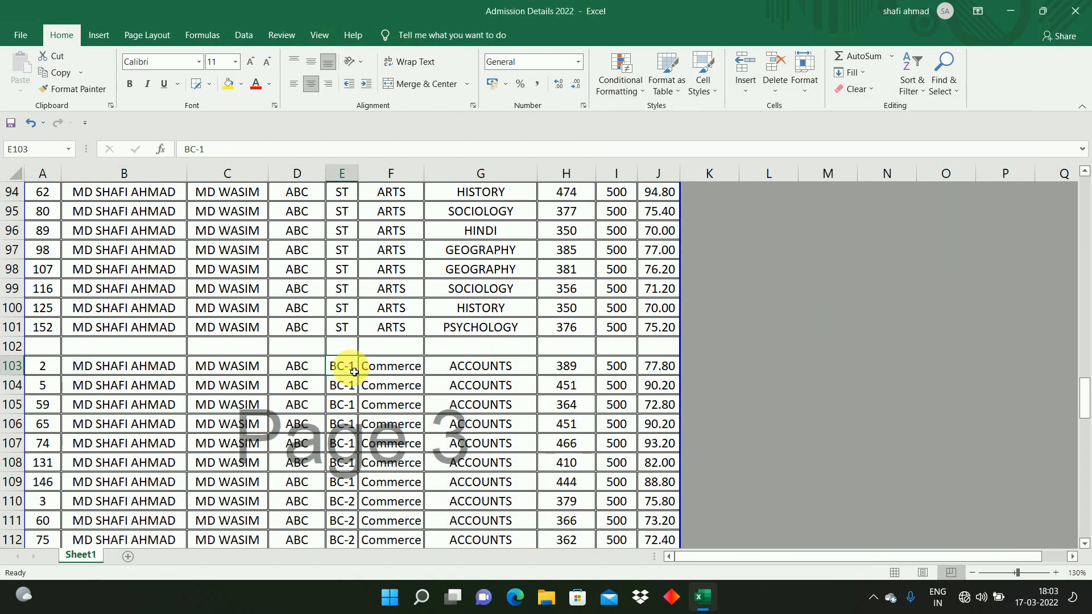
key(Down)
key(Down)
key(Down)
key(Down)
key(Down)
key(Down)
key(Down)
key(Down)
key(Down)
key(Down)
key(Down)
key(Down)
key(Down)
key(Down)
key(Down)
key(Down)
key(Down)
key(Down)
key(Down)
key(Down)
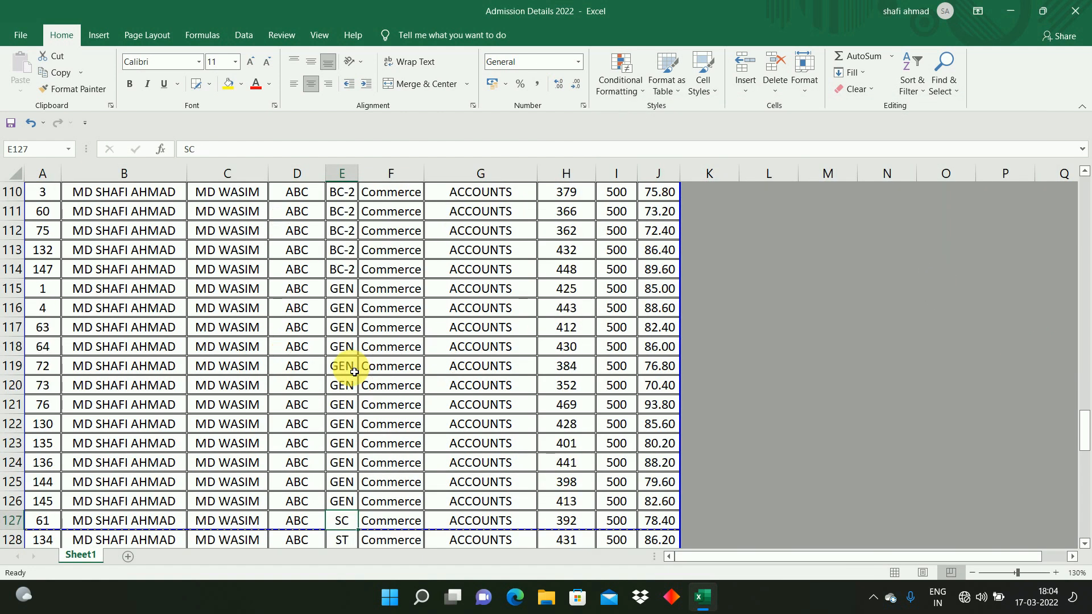
key(Down)
key(Down)
key(Down)
key(Down)
key(Up)
key(Up)
key(Up)
key(Up)
key(Up)
key(Up)
key(Up)
key(Up)
key(Up)
key(Up)
key(Up)
key(Up)
key(Up)
key(Up)
key(Up)
key(Up)
key(Up)
key(Up)
key(Up)
key(Up)
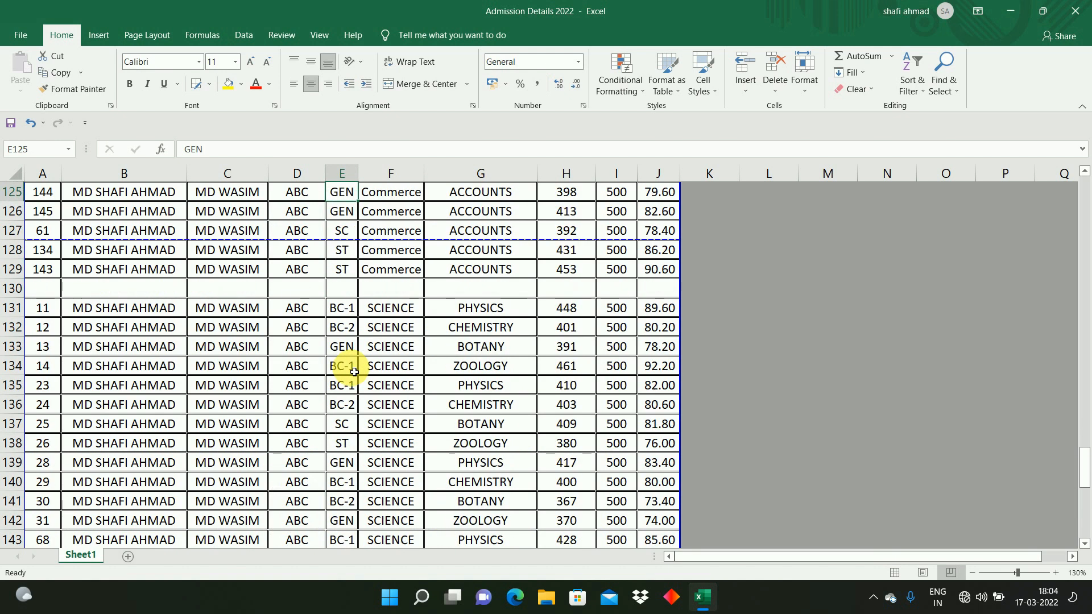
key(Down)
key(Down)
key(Down)
key(Down)
key(Down)
key(Down)
key(Down)
key(Down)
key(Down)
key(Down)
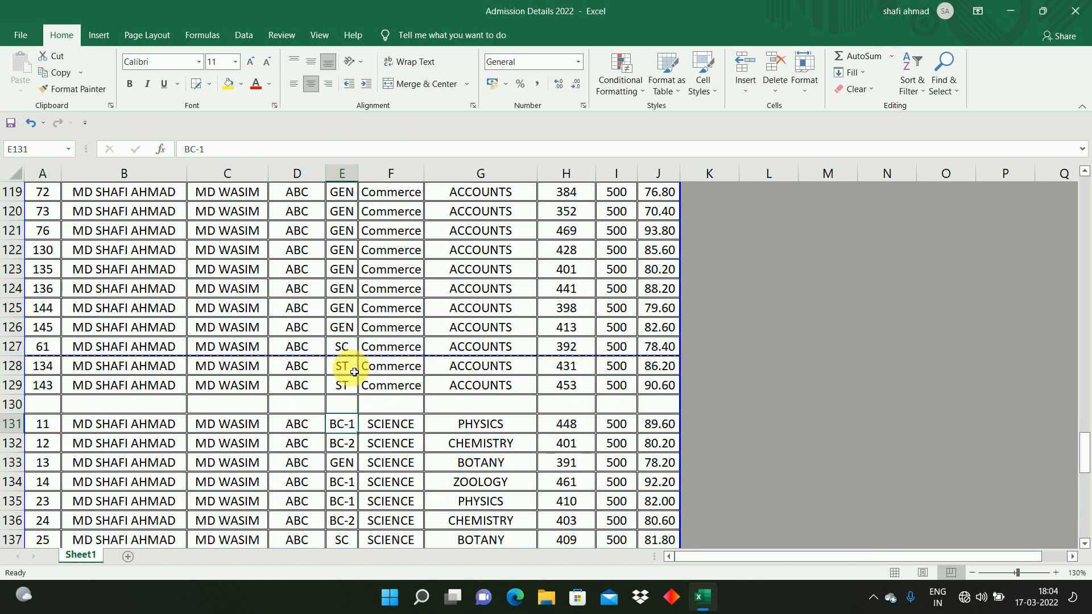
click(55, 424)
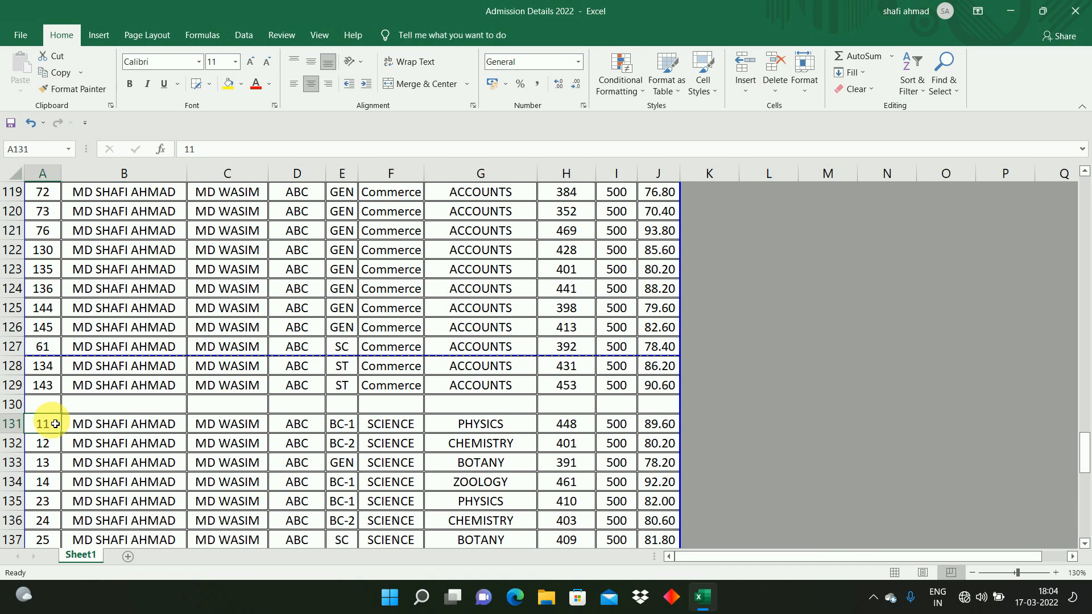
key(shift+space)
key(ctrl+shift+Down)
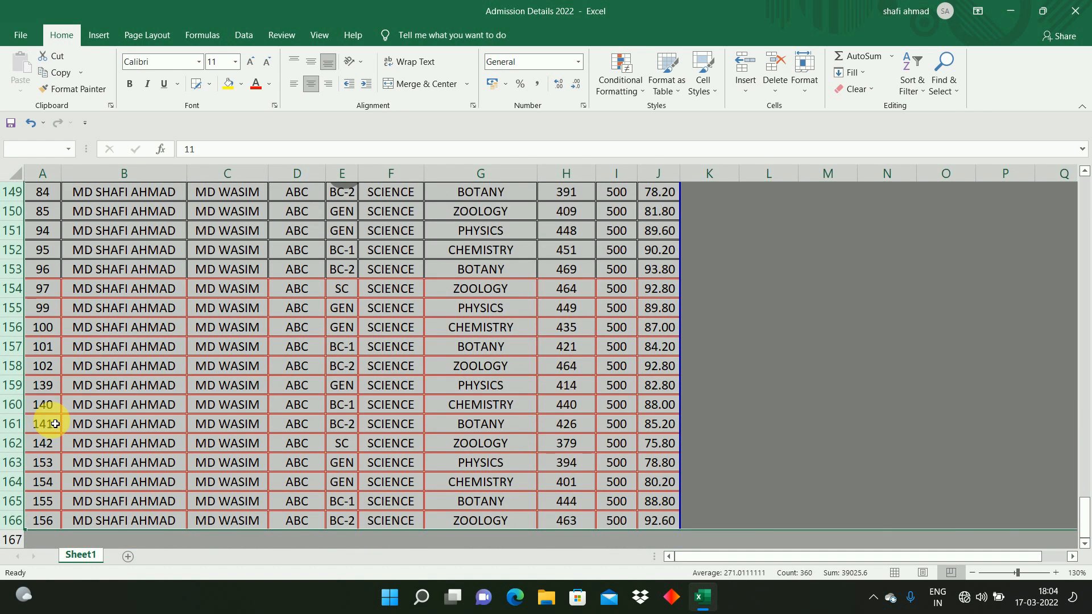
key(Up)
key(Up)
key(Up)
key(Up)
key(Up)
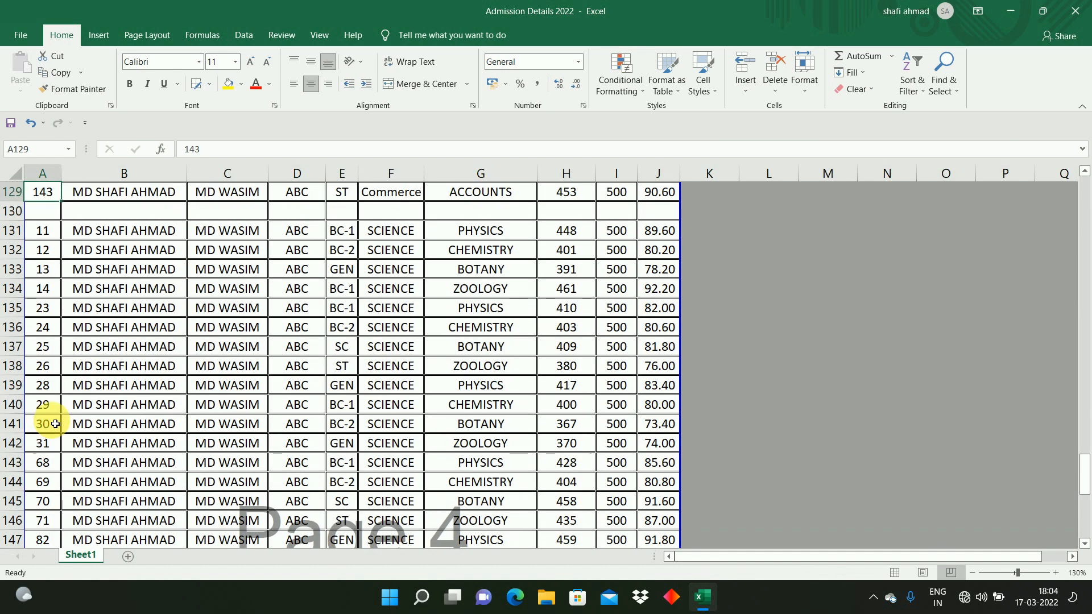
key(Down)
key(Down)
key(Down)
key(Down)
key(Down)
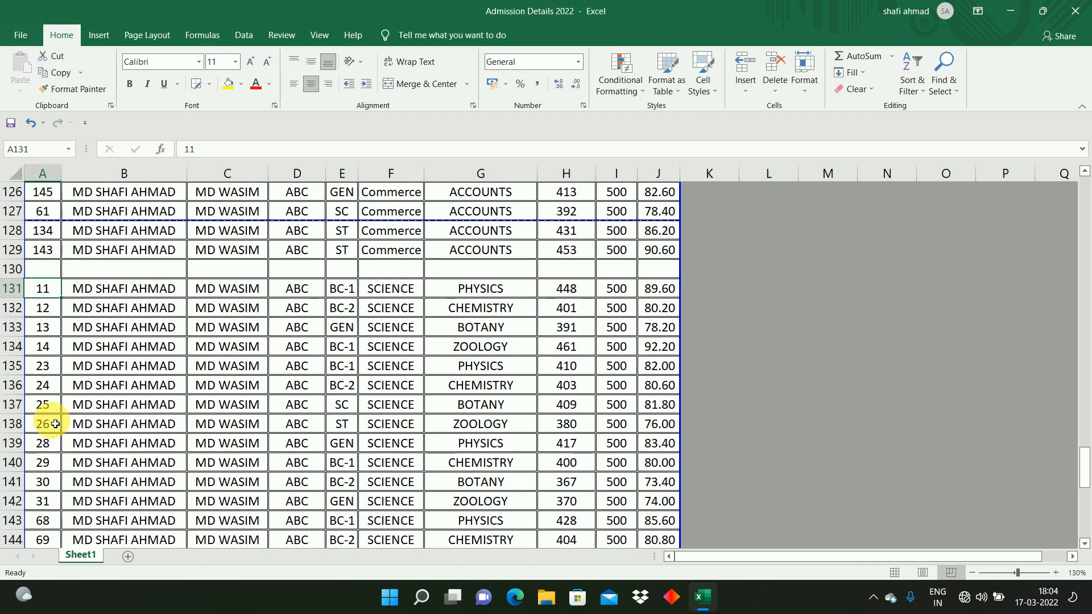
key(Right)
key(Right)
key(Left)
key(Left)
click(23, 295)
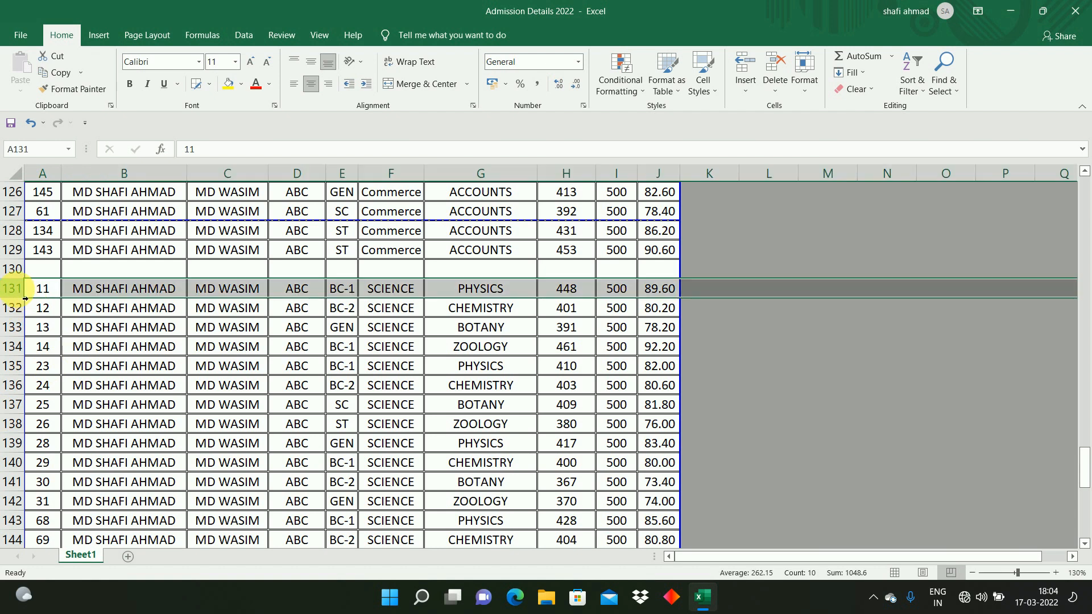
click(53, 312)
click(17, 290)
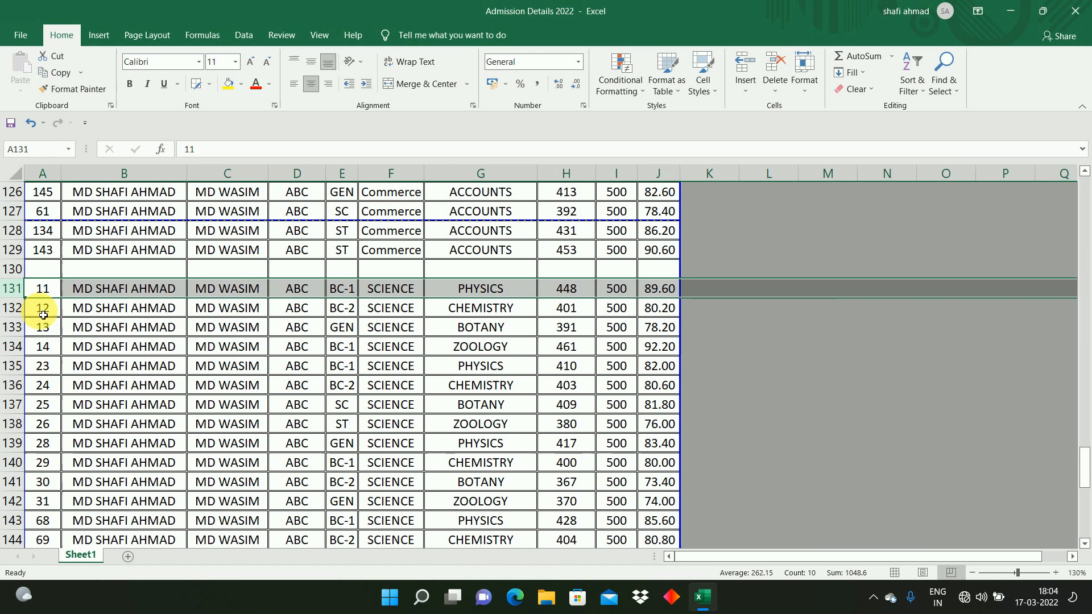
click(44, 312)
click(46, 295)
mouse_move(47, 296)
mouse_down()
mouse_move(81, 289)
mouse_move(31, 287)
mouse_up()
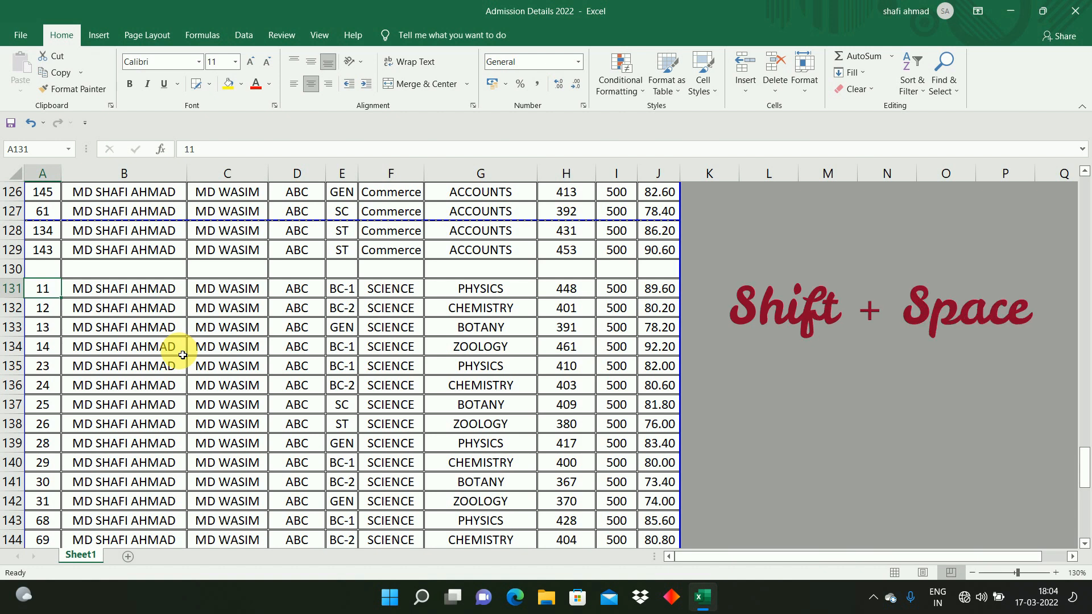
Step: Select the SCIENCE records from row 131 down to row 166 and custom-sort them by column E, A to Z, without headers
key(shift+space)
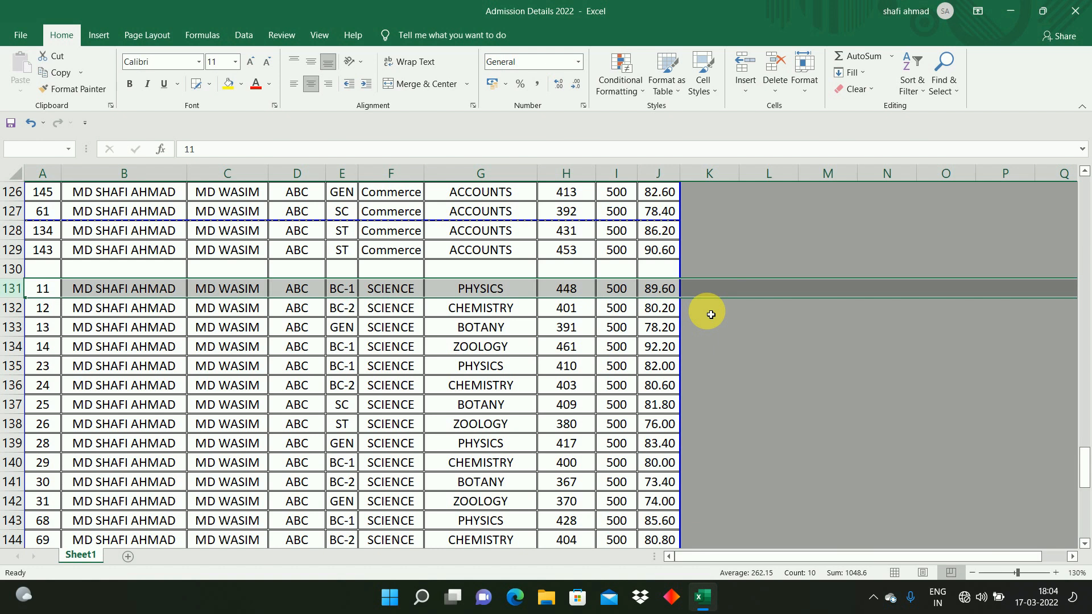
scroll(711, 314, down, 2)
key(ctrl+shift+Down)
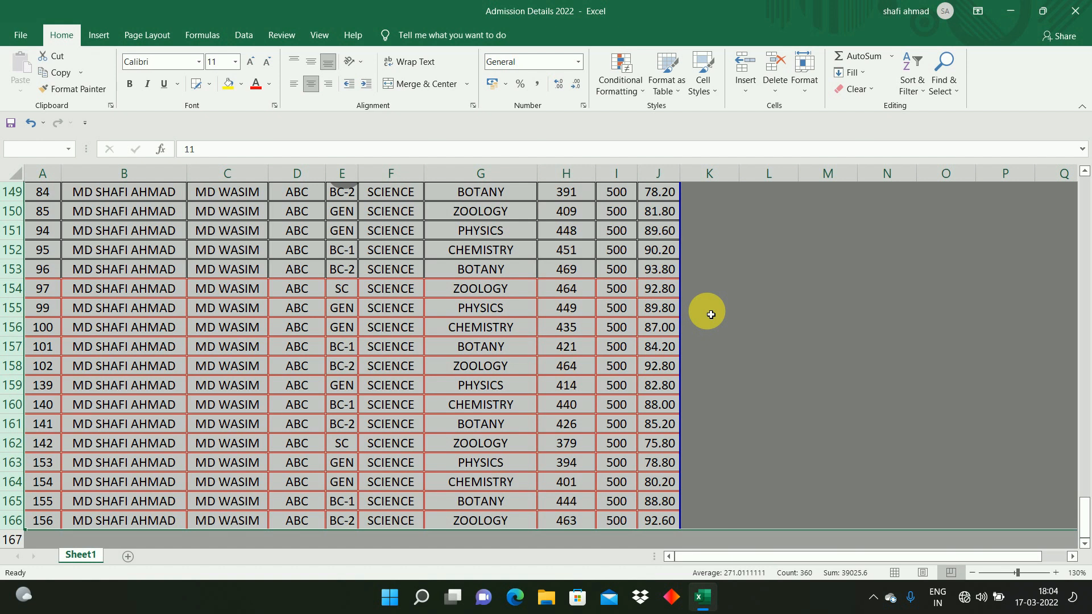
click(922, 95)
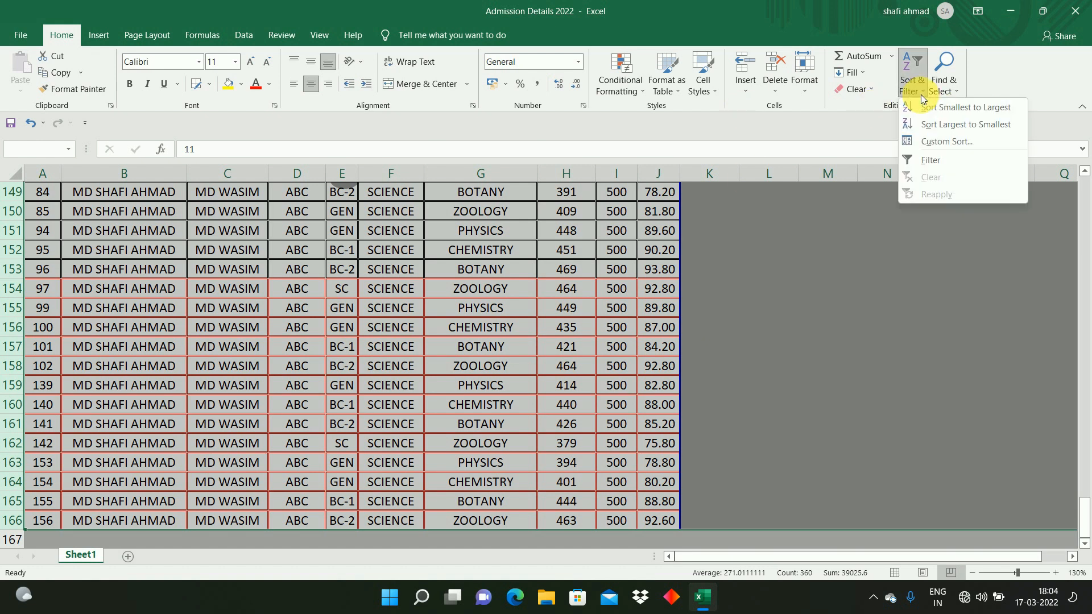
click(941, 141)
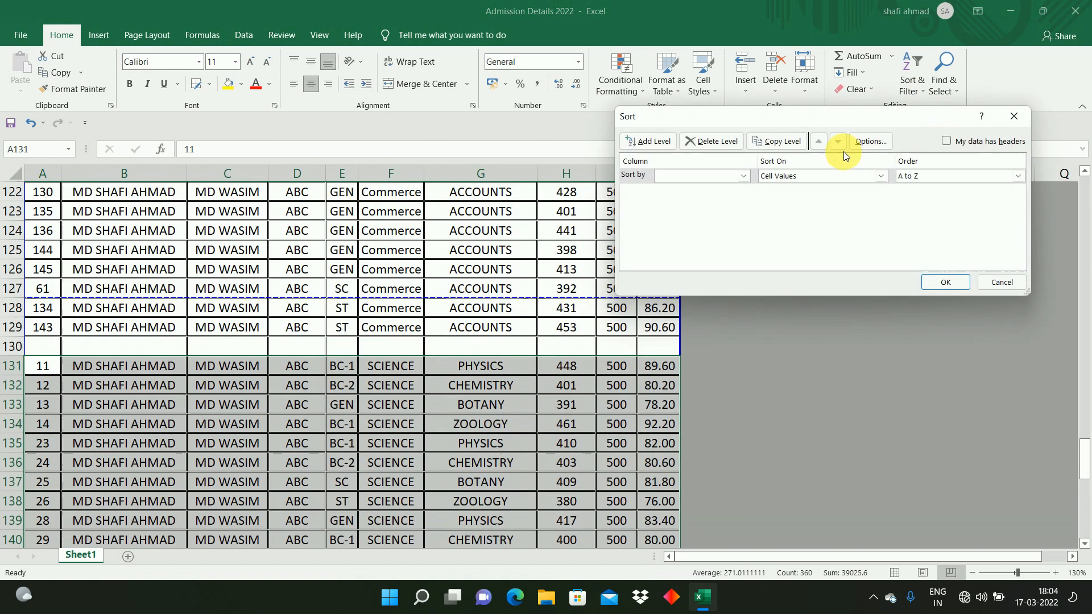
click(710, 180)
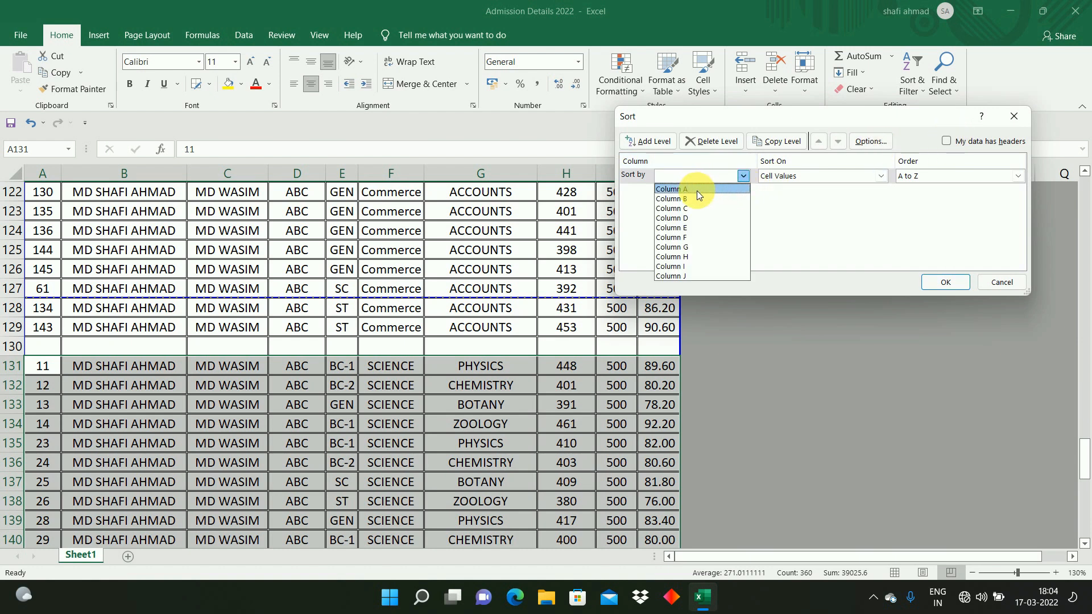
click(688, 227)
click(940, 279)
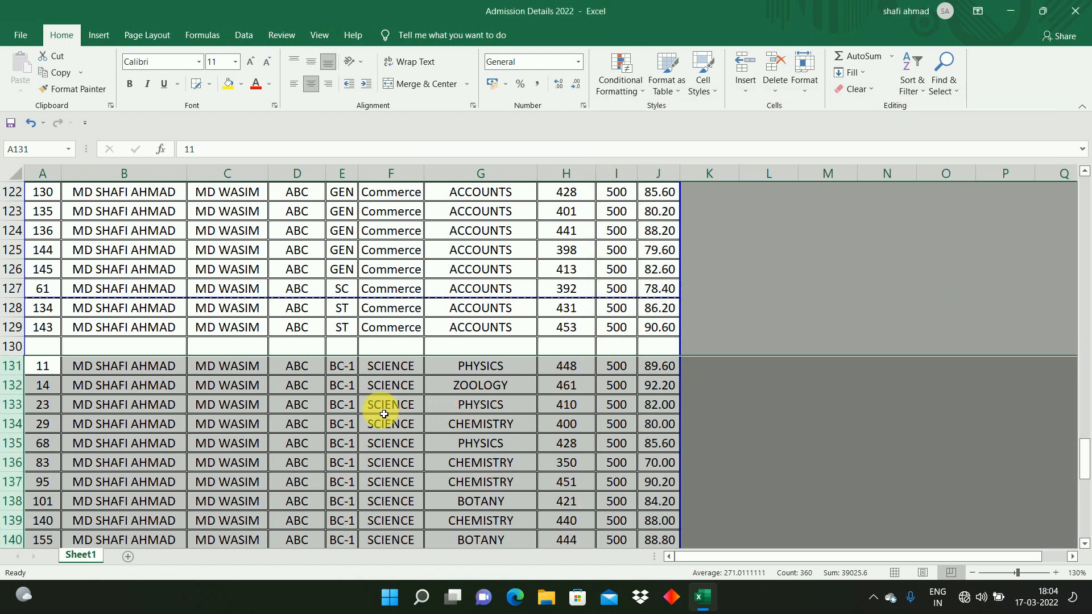
Step: Move through the Cast column around the Commerce and SCIENCE groups to review the sorted order
click(345, 408)
click(346, 332)
key(Right)
key(Right)
key(Right)
key(Right)
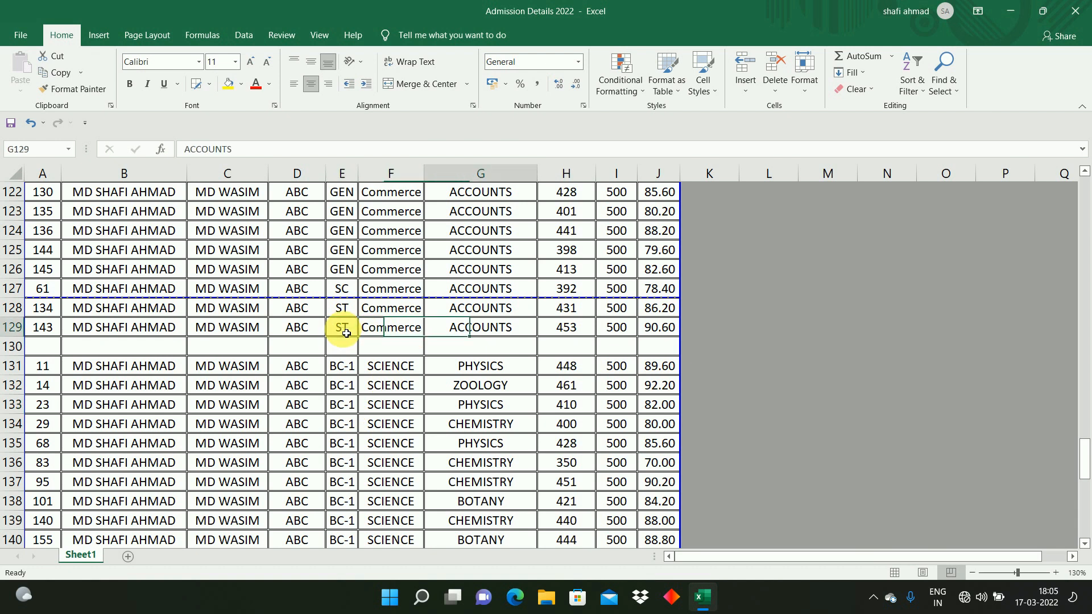
key(Left)
key(Left)
key(Left)
key(Left)
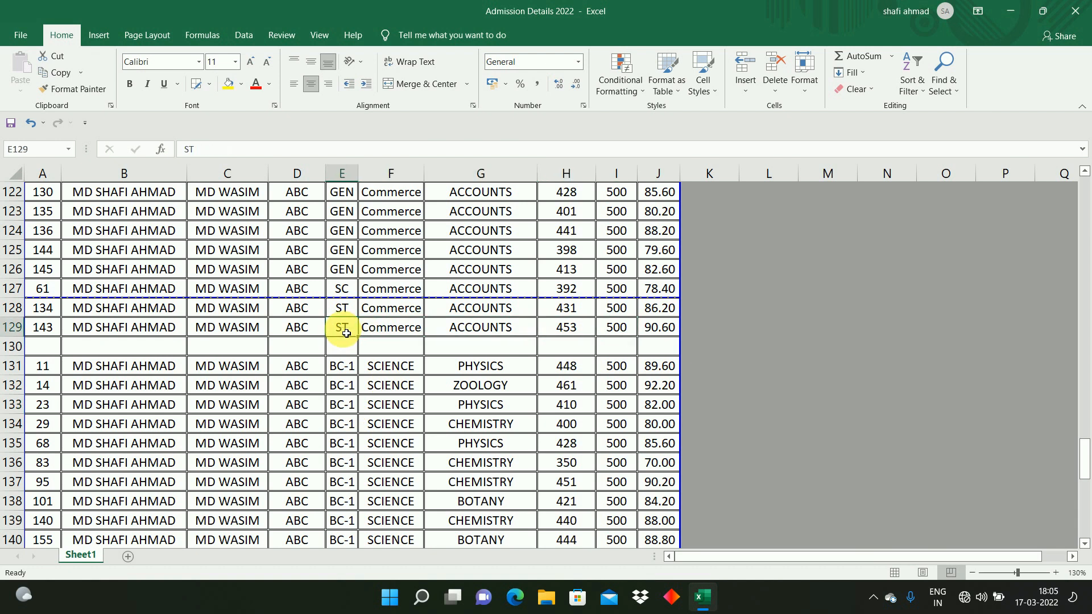
scroll(346, 333, up, 3)
key(Left)
key(Right)
key(ctrl+Up)
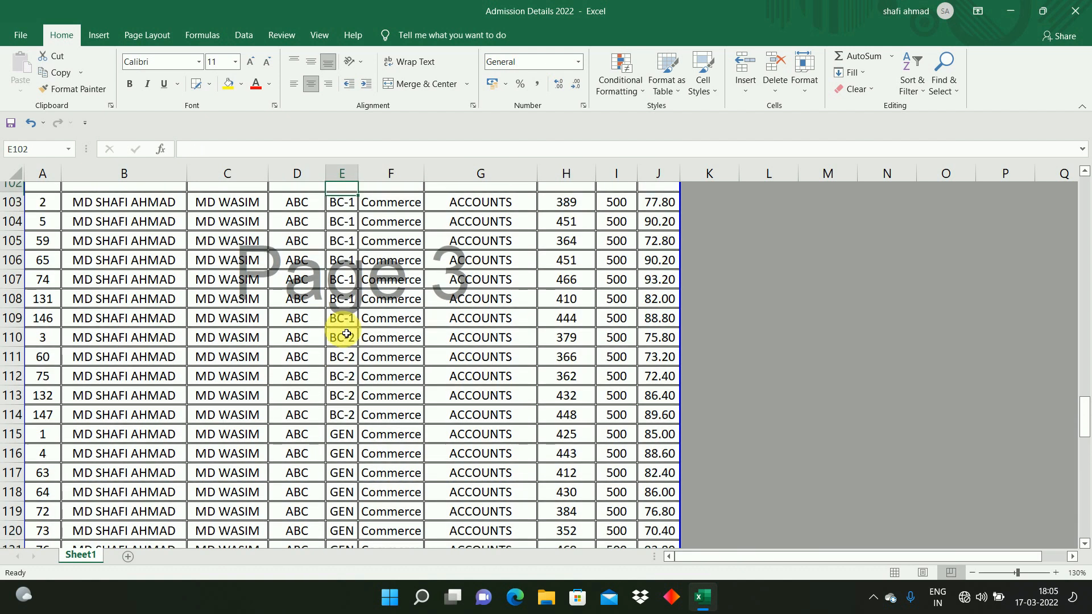
Step: Move up and down the Cast column of the ARTS records to review their sorted order
key(Down)
key(Down)
key(Down)
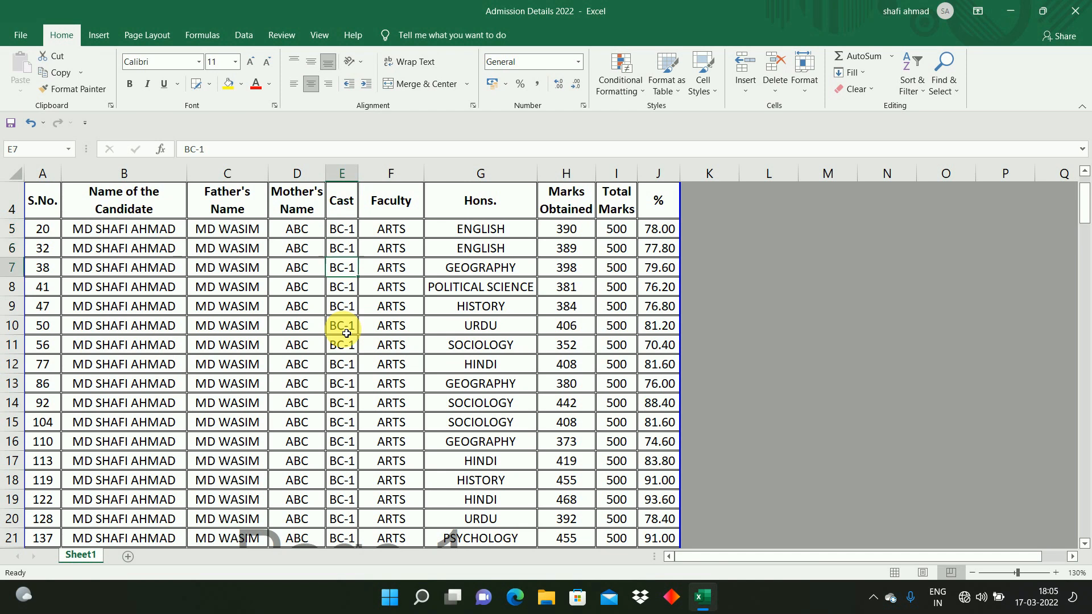
key(Up)
key(Up)
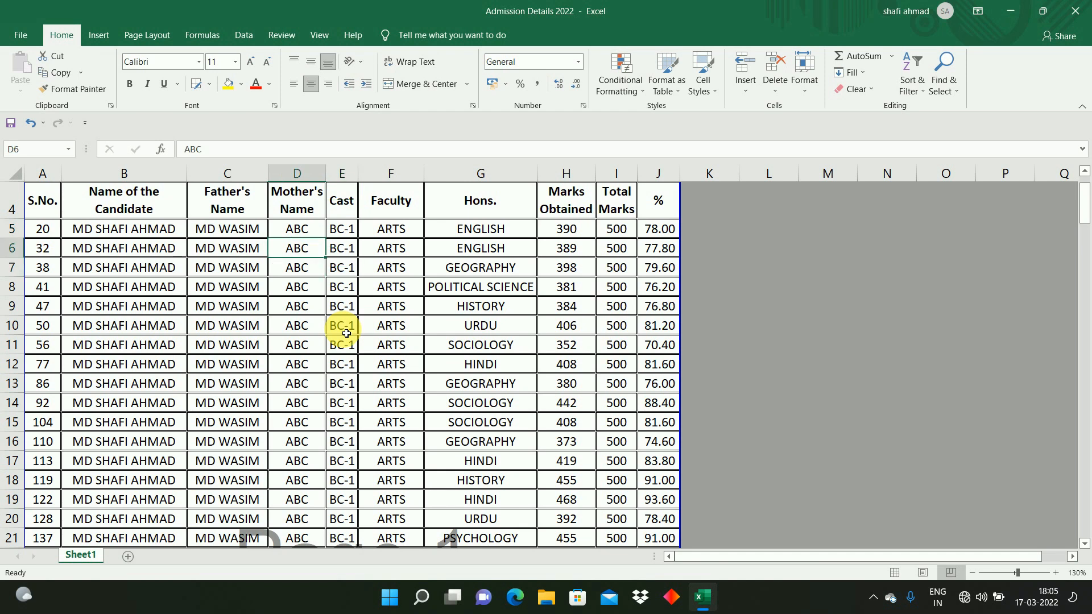
key(Down)
key(Down)
key(Down)
key(Down)
key(Down)
key(Down)
key(Down)
key(Down)
key(Down)
key(Down)
key(Down)
key(Down)
key(Down)
key(Down)
key(Down)
key(Down)
key(Down)
key(Down)
key(Down)
key(Down)
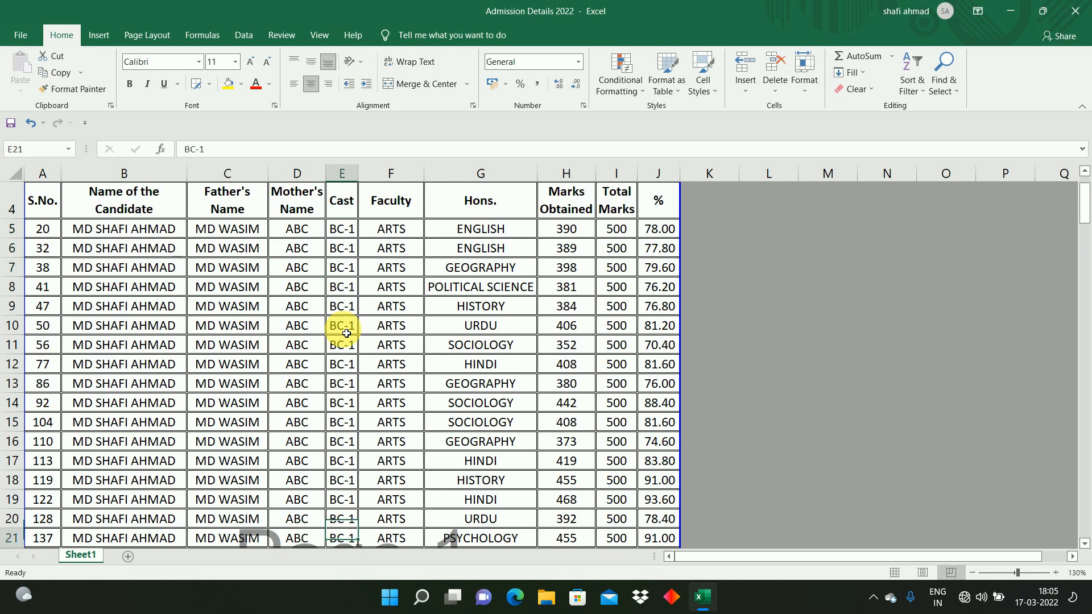
key(Up)
key(Up)
key(Up)
key(Up)
key(Up)
key(Up)
key(Up)
key(Up)
key(Up)
key(Up)
key(Up)
key(Up)
key(Up)
key(Up)
key(Up)
key(Up)
key(Up)
key(Up)
key(Up)
key(Up)
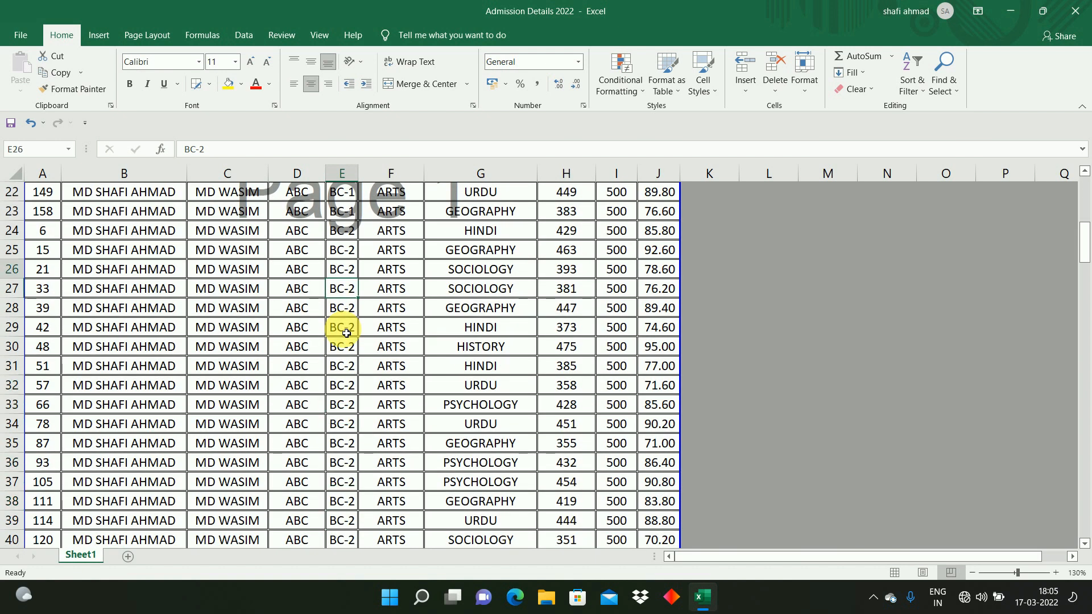
key(Down)
key(Down)
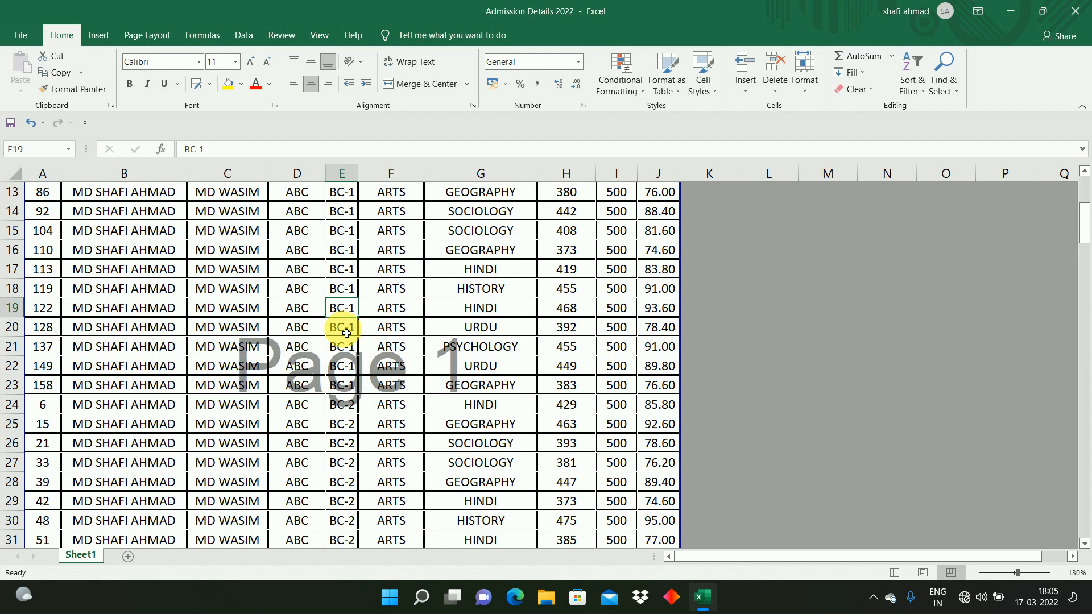
click(253, 287)
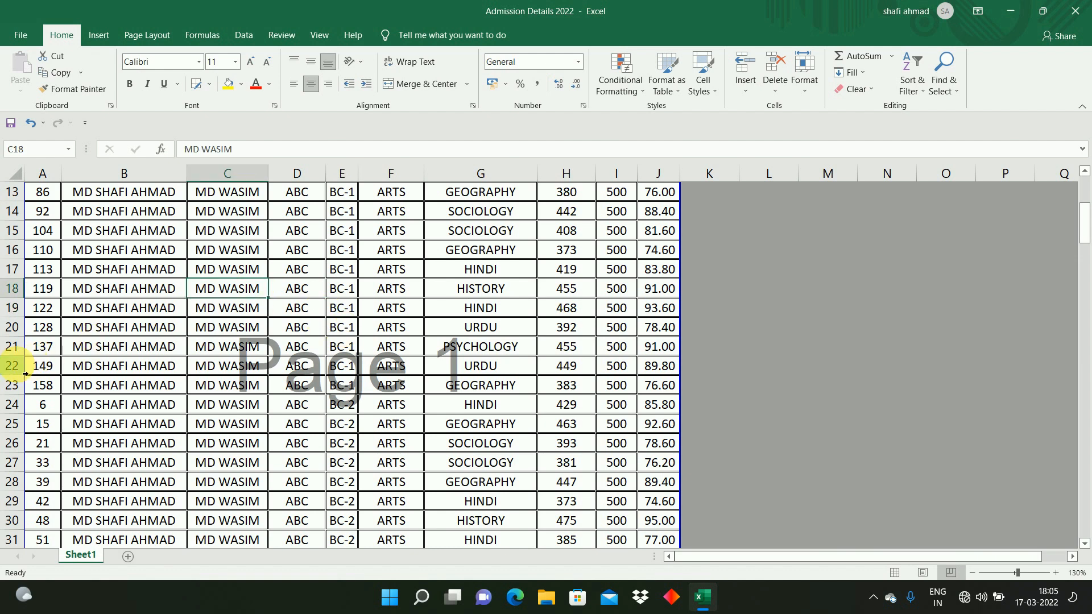
click(12, 365)
click(47, 332)
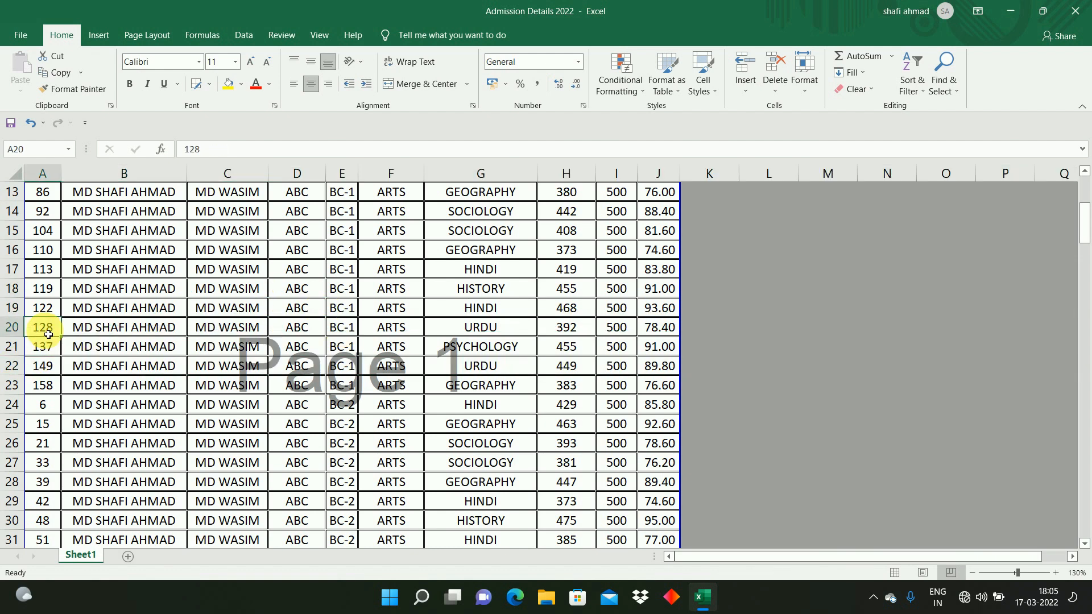
Step: Select the ARTS BC-1 records in rows 5 to 23 and custom-sort them by column J, smallest to largest, without headers
key(ctrl+Home)
click(191, 355)
drag(58, 271, 481, 273)
click(573, 280)
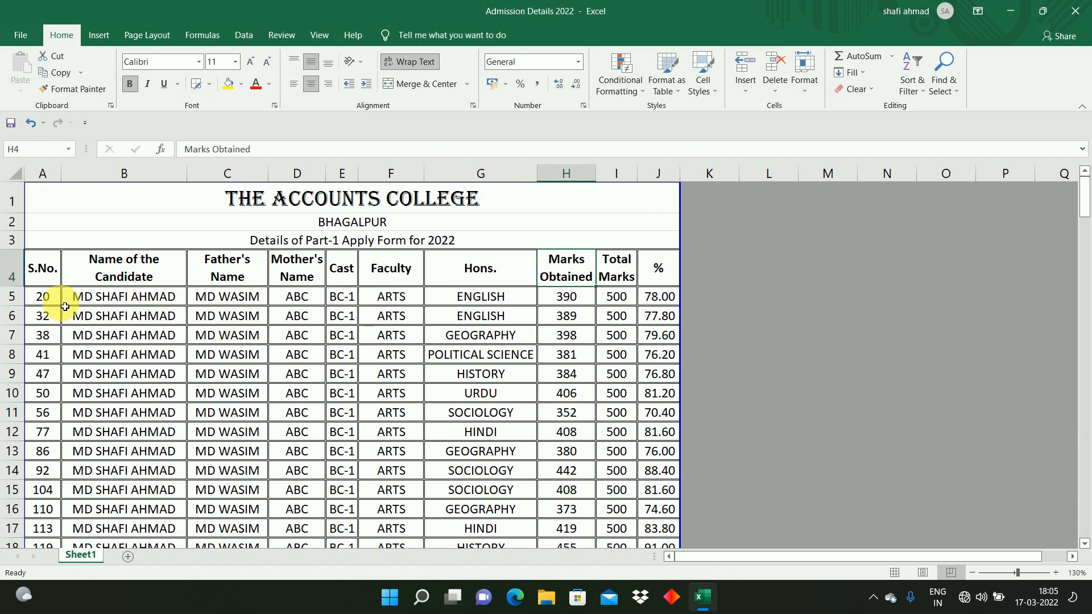
click(46, 300)
key(shift+Right)
key(shift+Right)
key(shift+Right)
key(shift+Right)
key(shift+Right)
key(shift+Right)
key(shift+Right)
key(shift+Right)
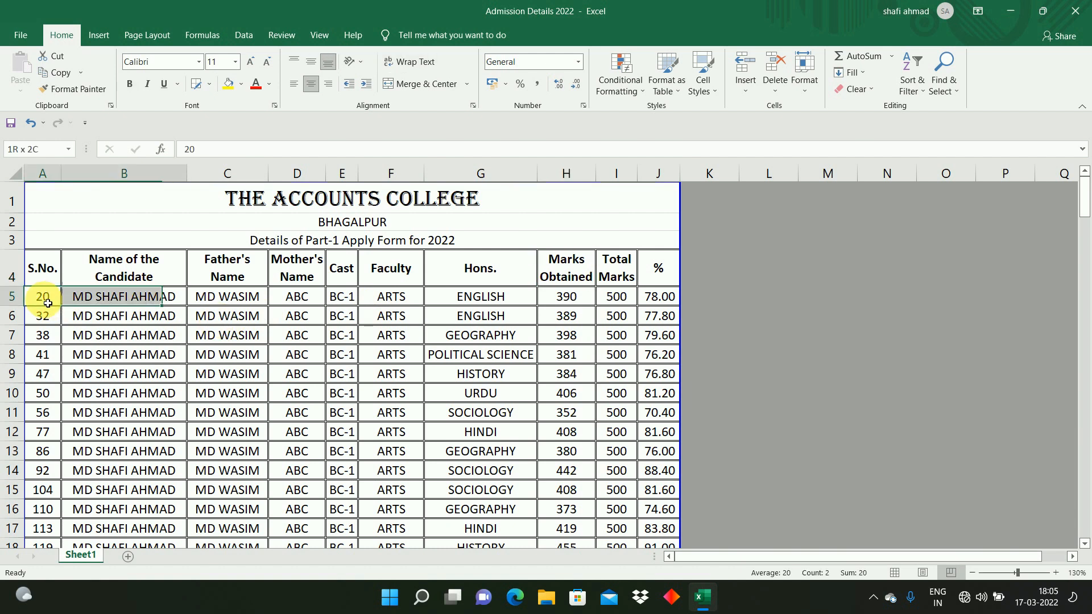
key(shift+Right)
key(shift+Down)
key(shift+Down)
key(shift+Down)
key(shift+Down)
key(shift+Down)
key(shift+Down)
key(shift+Down)
key(shift+Down)
key(shift+Down)
key(shift+Down)
key(shift+Down)
key(shift+Down)
key(shift+Down)
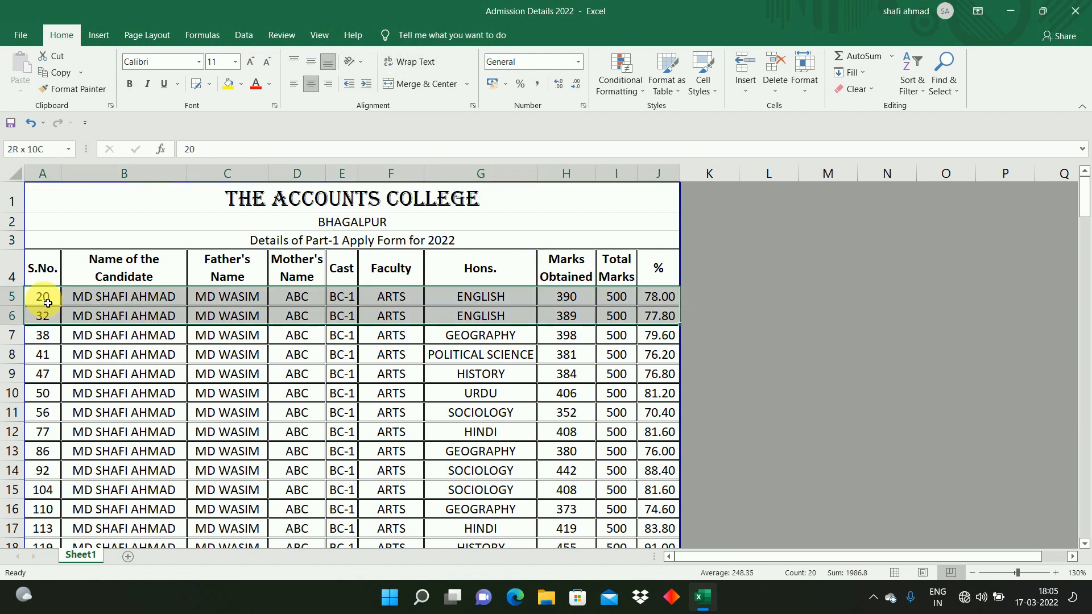
key(shift+Down)
key(shift+Down)
key(shift+Down)
key(shift+Down)
key(shift+Down)
key(shift+Down)
key(shift+Down)
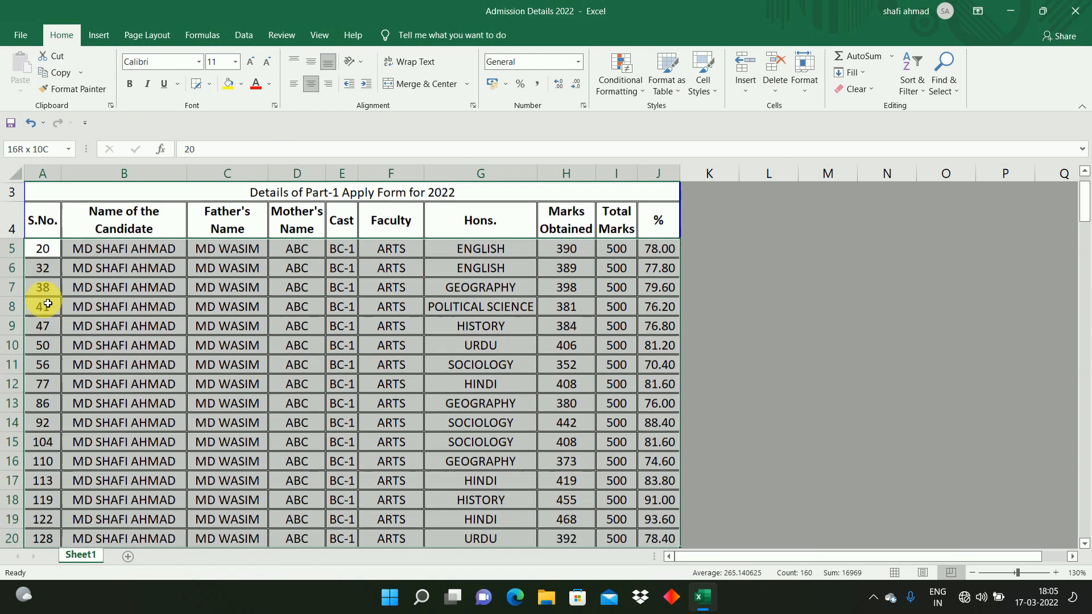
key(shift+Up)
key(shift+Up)
key(shift+Up)
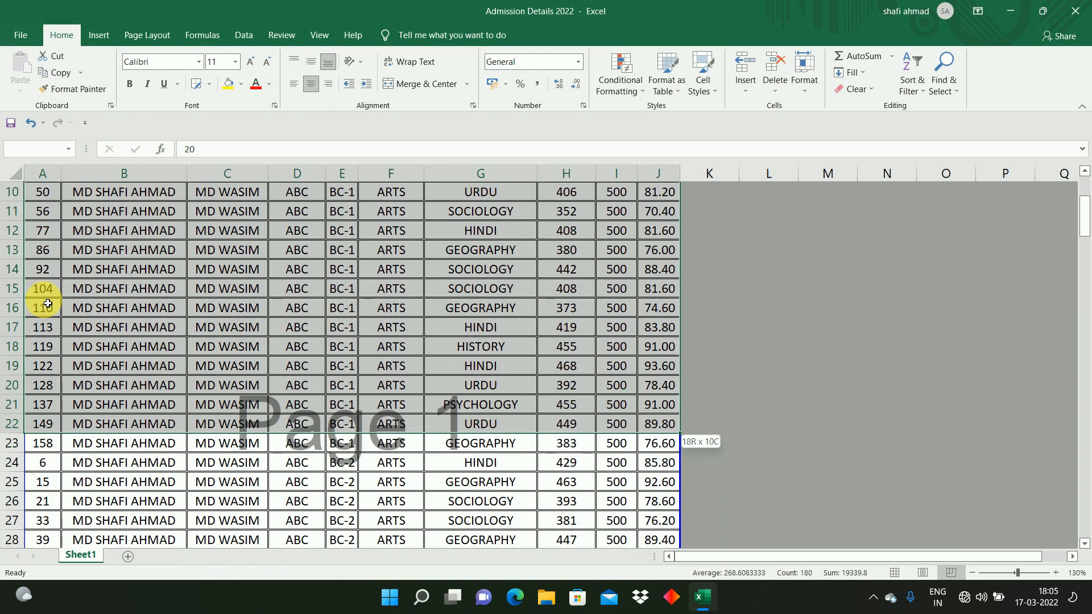
key(shift+Down)
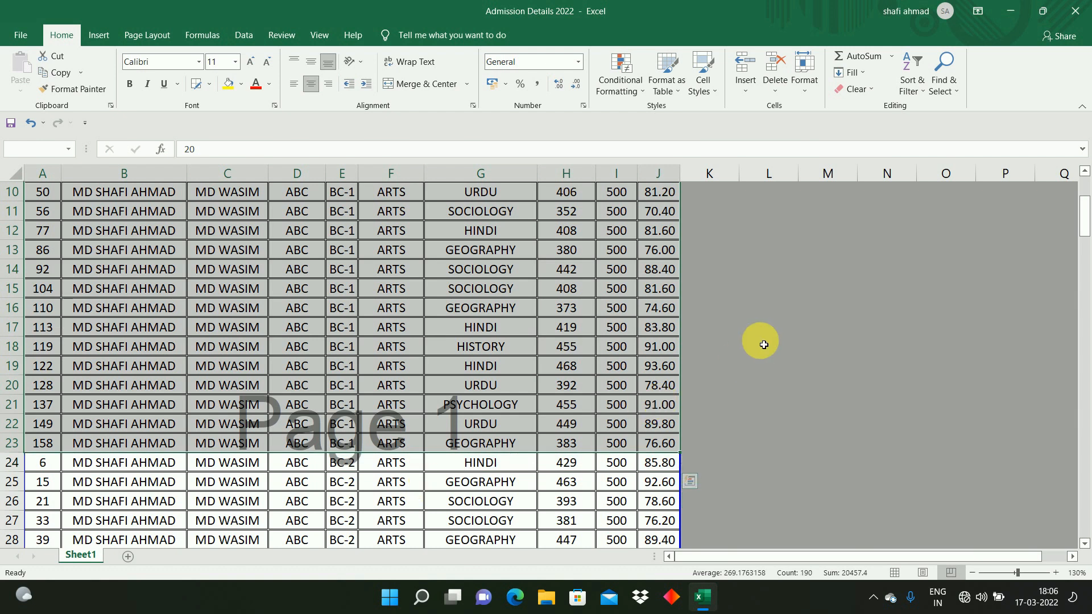
click(910, 91)
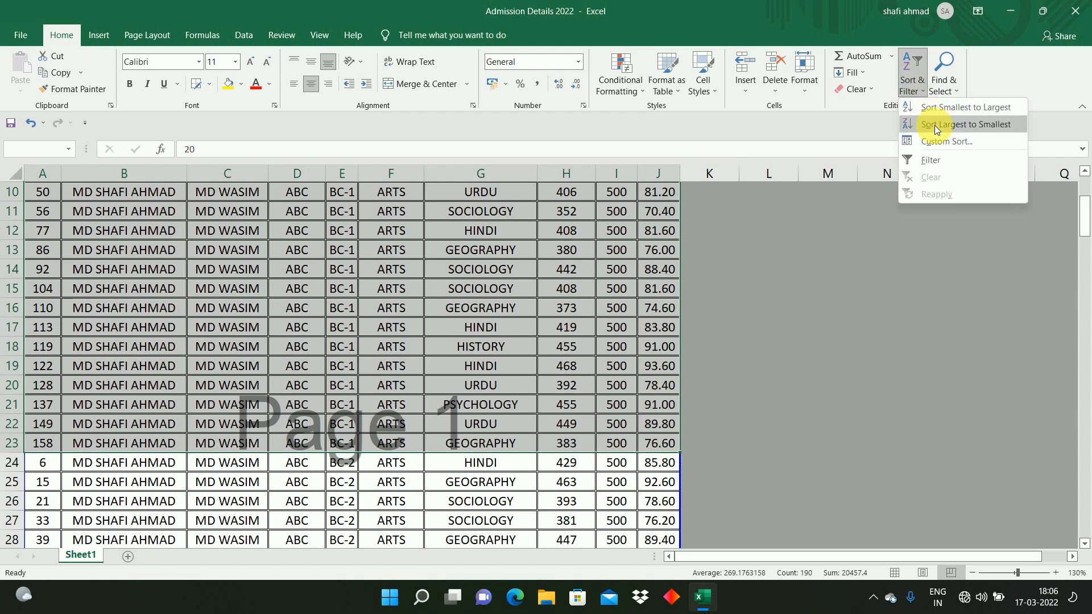
click(943, 141)
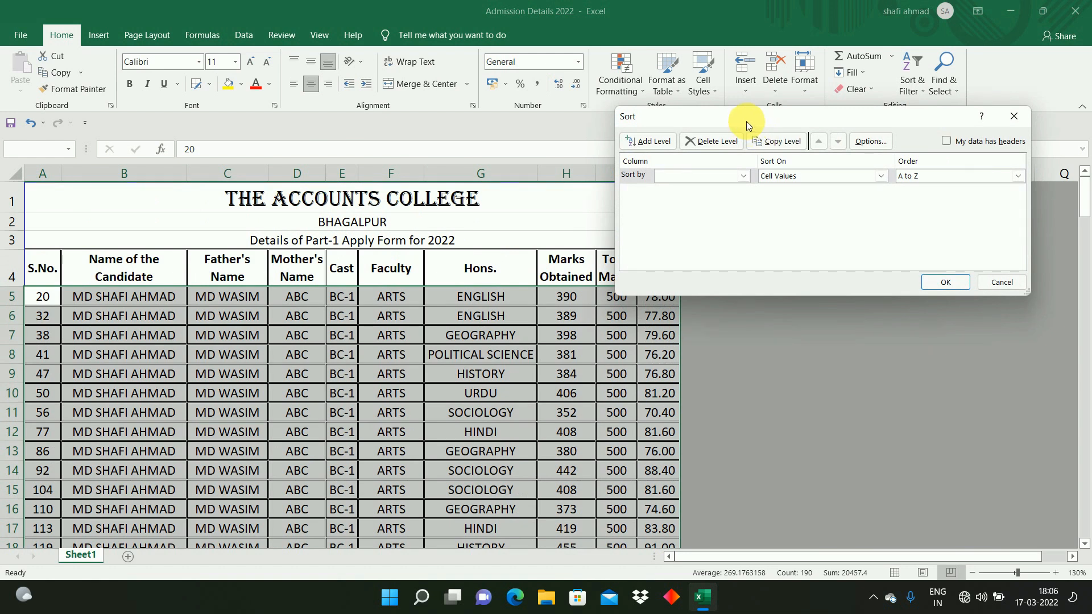
drag(746, 121, 815, 97)
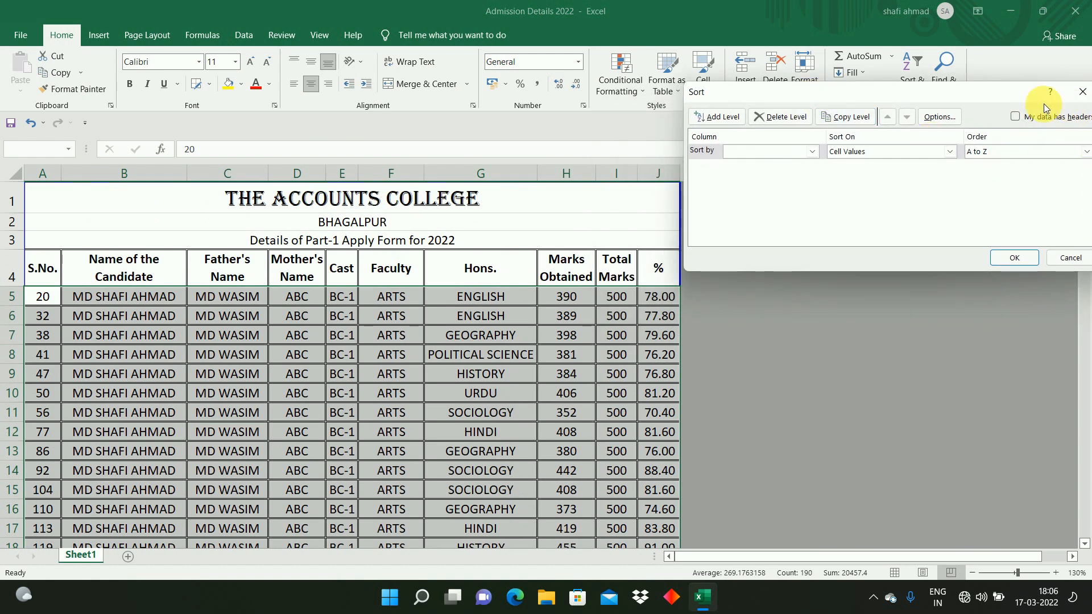
drag(1022, 91, 980, 100)
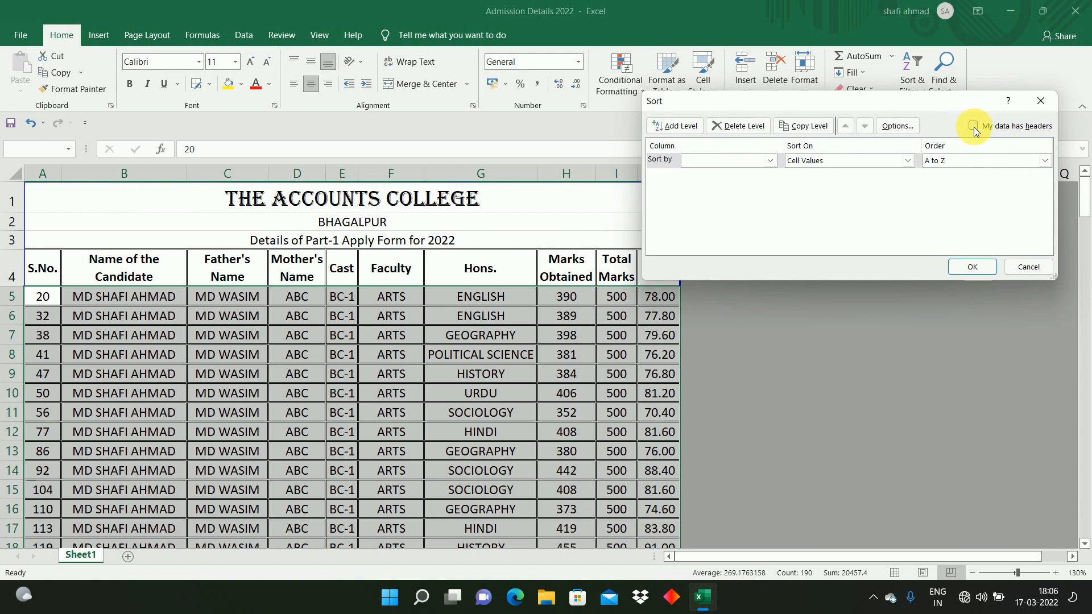
click(736, 161)
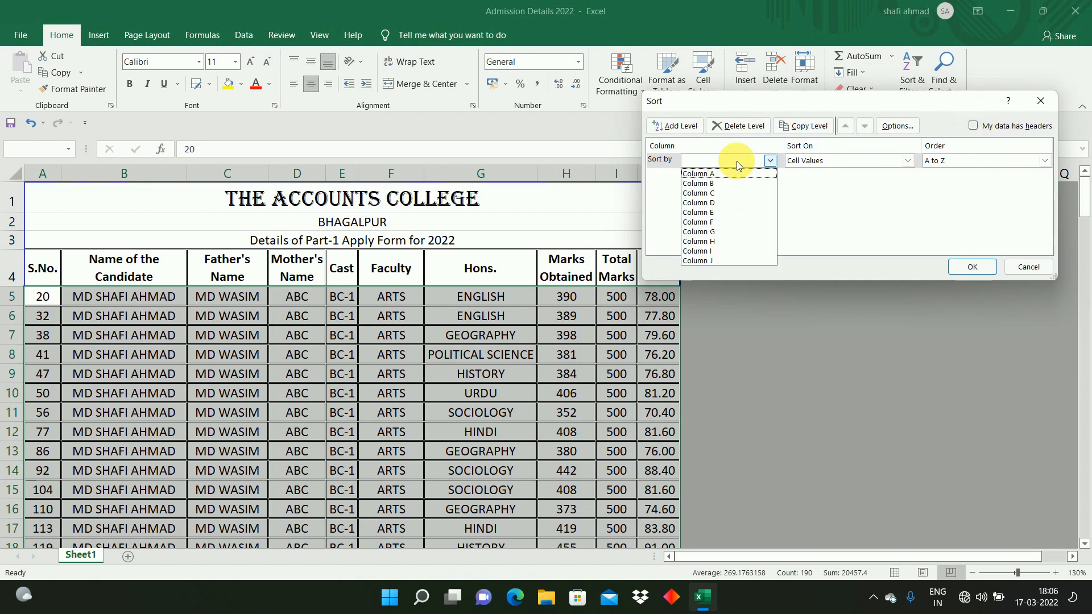
click(498, 122)
drag(722, 104, 119, 109)
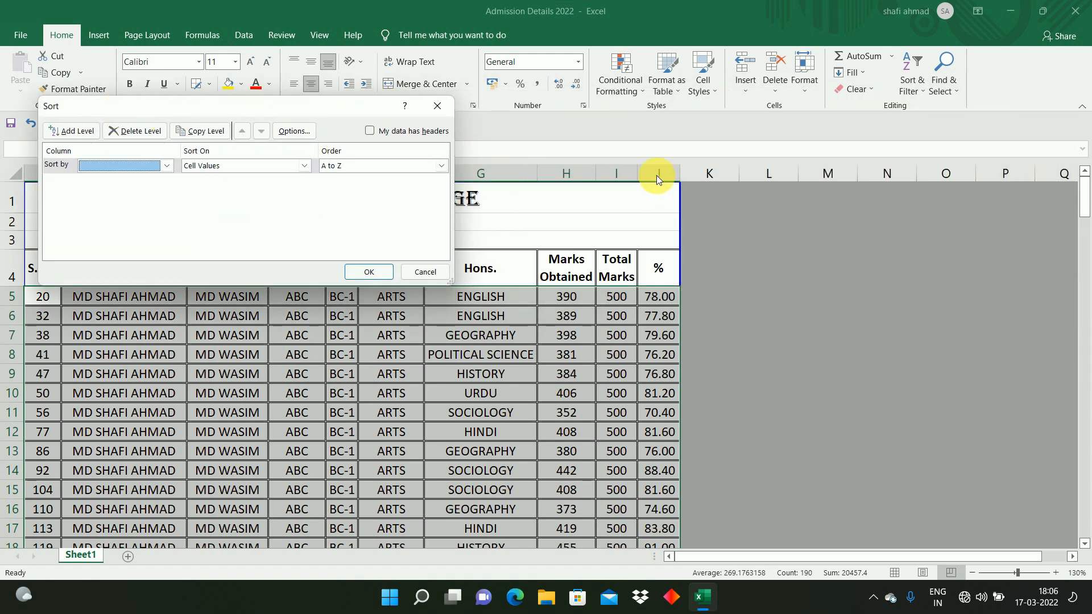
drag(345, 107, 371, 91)
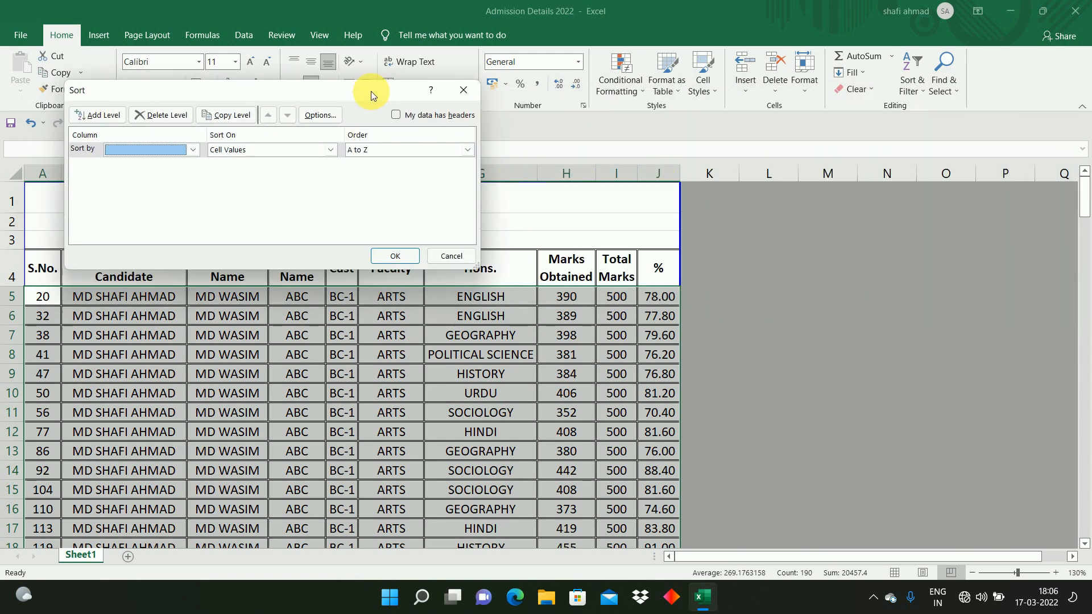
click(192, 150)
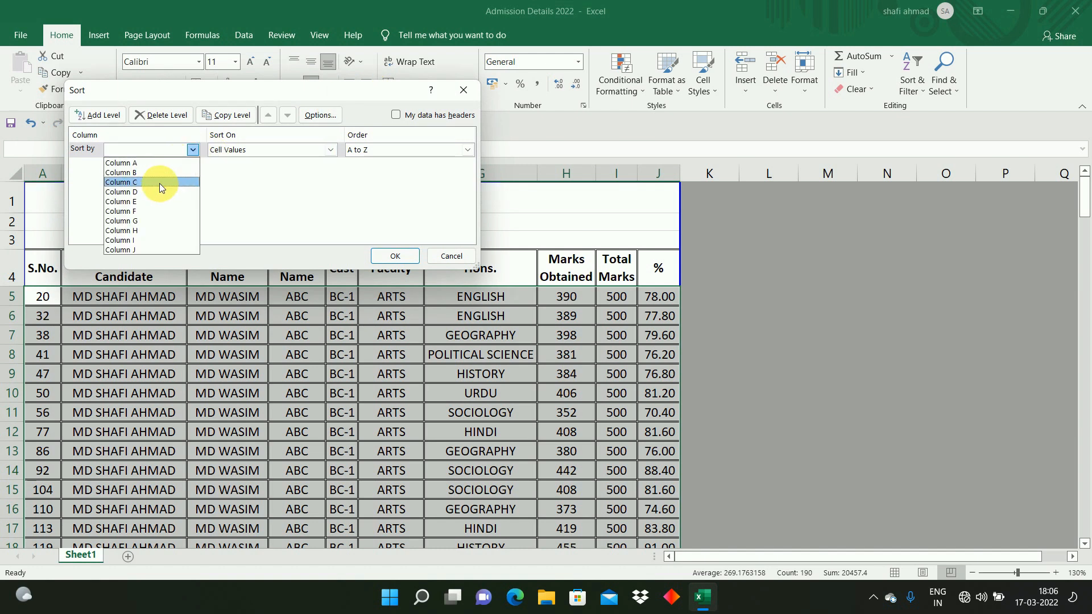
click(142, 248)
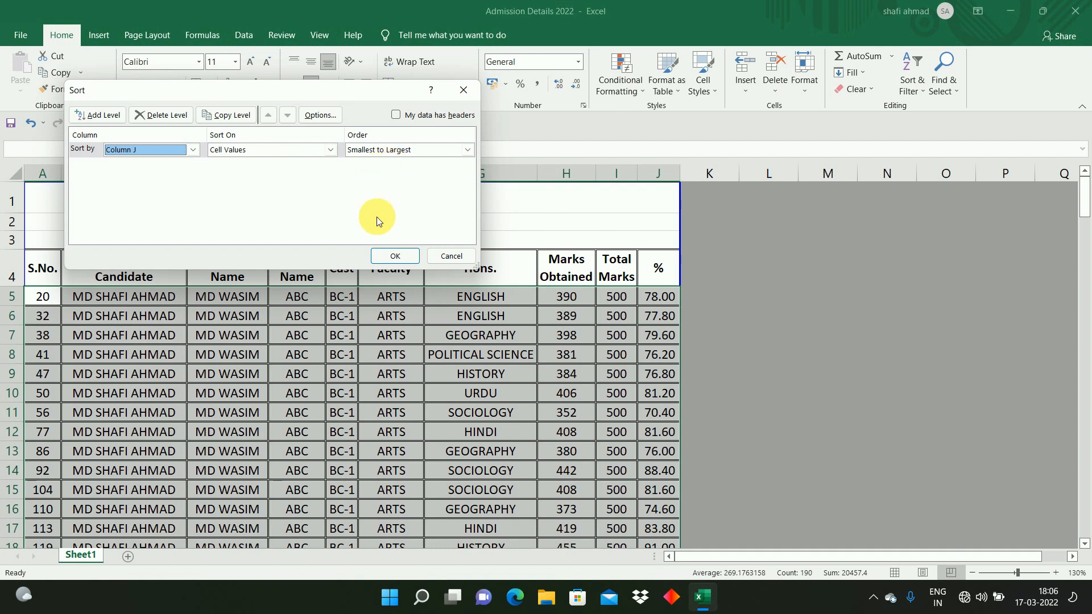
click(396, 255)
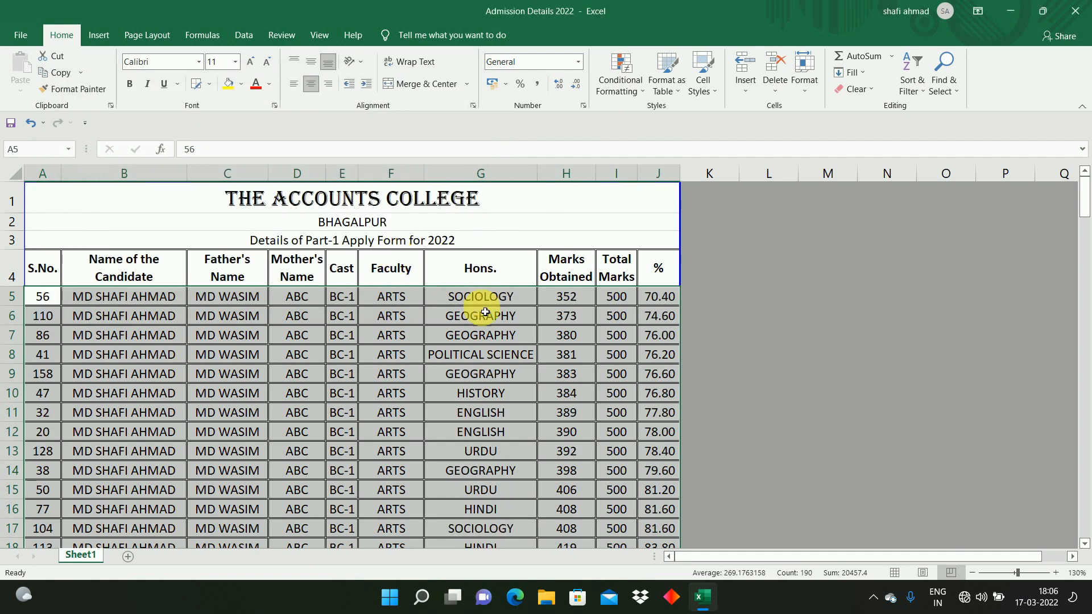
Step: Enter BC-1 in cell K5 and BC-2 in cell K6 beside the table
click(340, 298)
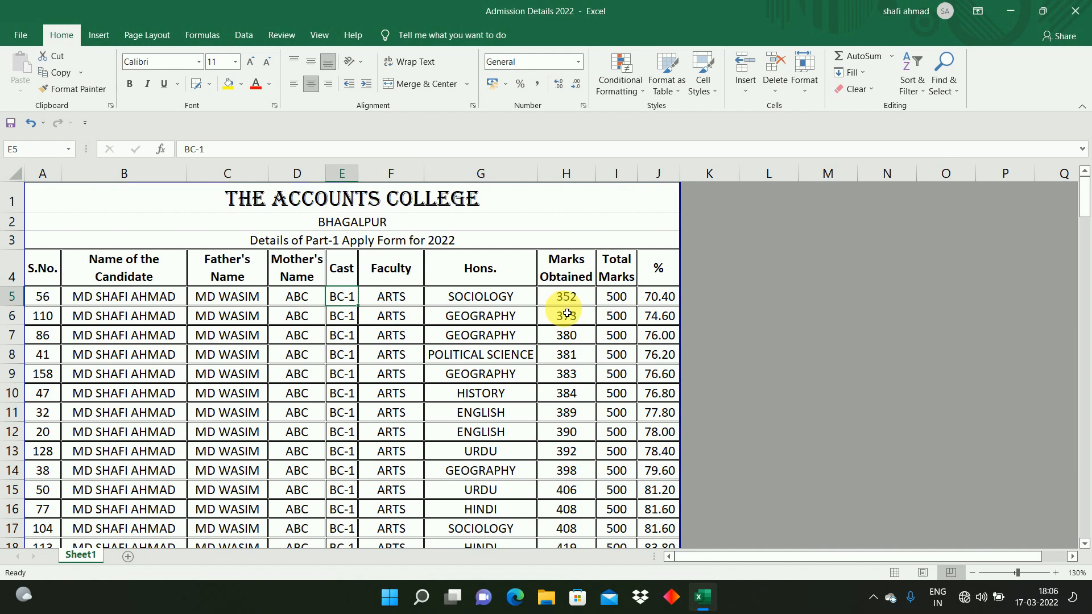
click(670, 297)
click(669, 322)
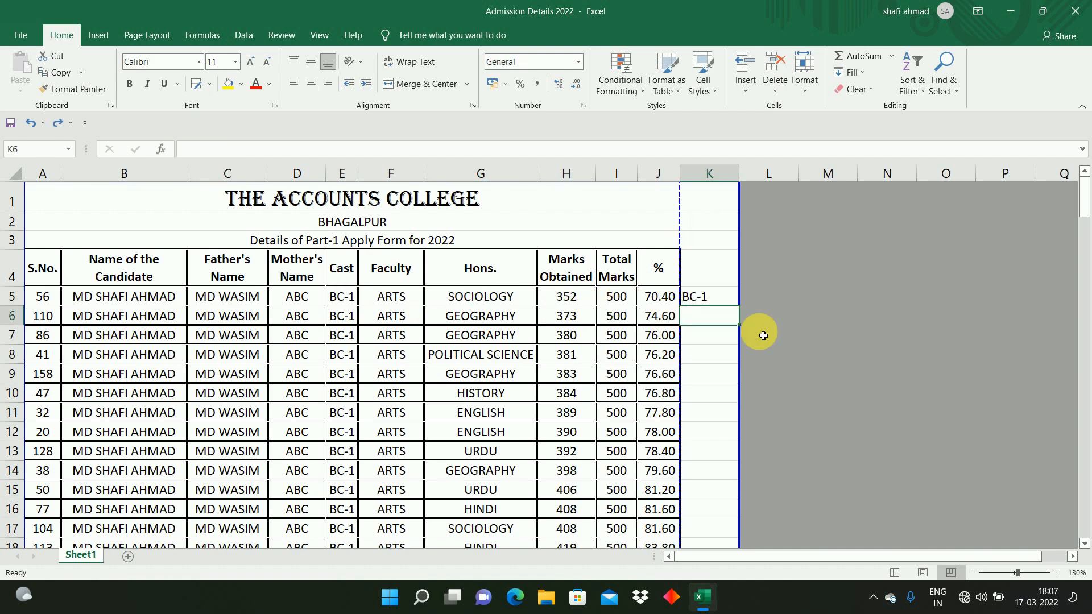
key(ctrl+z)
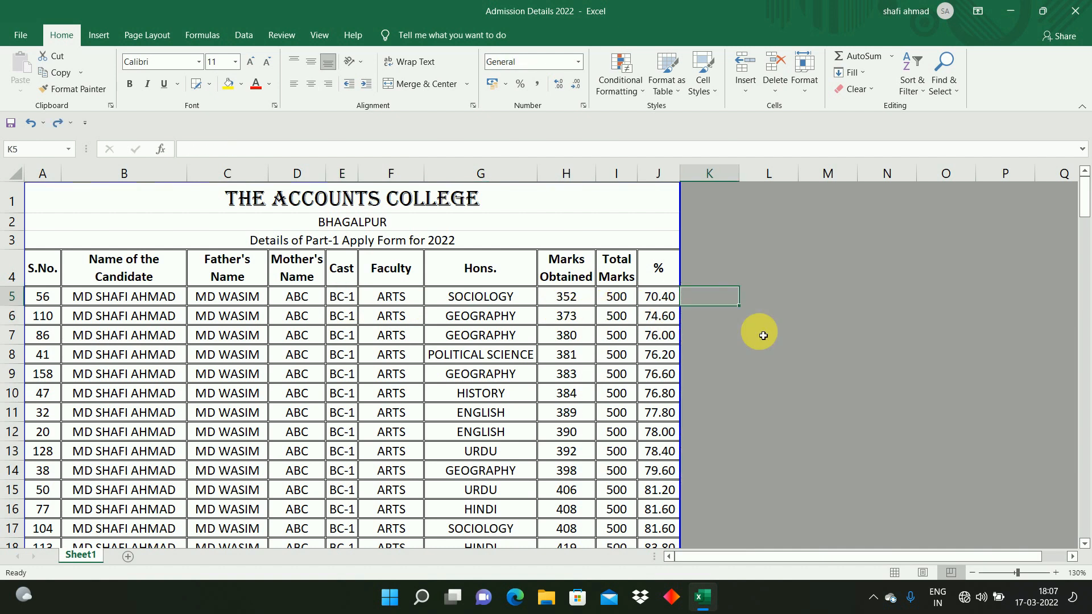
click(669, 301)
click(692, 303)
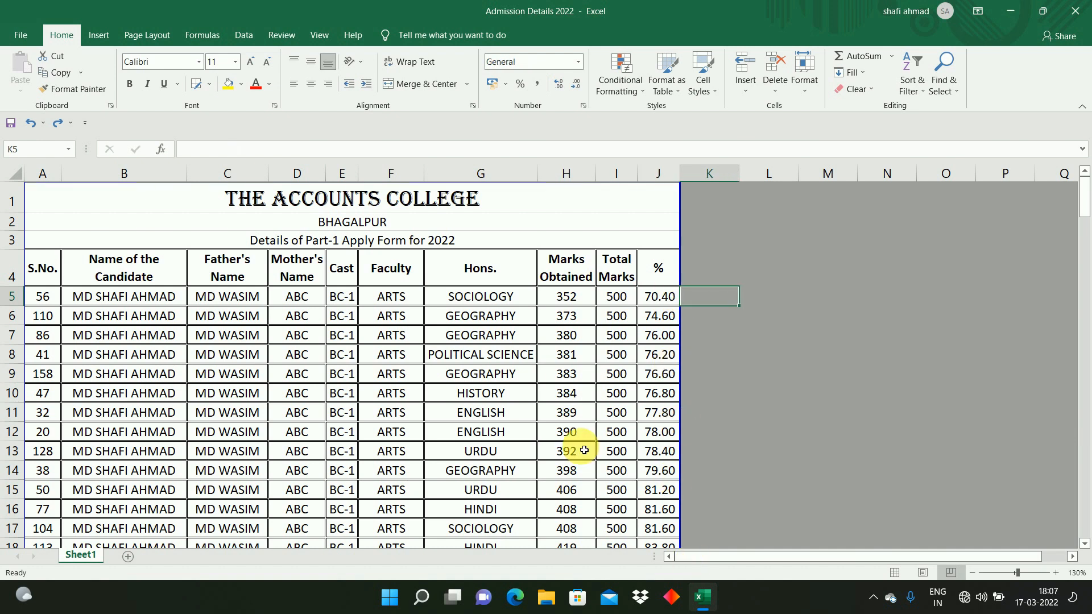
text(BC-1)
key(Return)
text(BC-2)
key(Return)
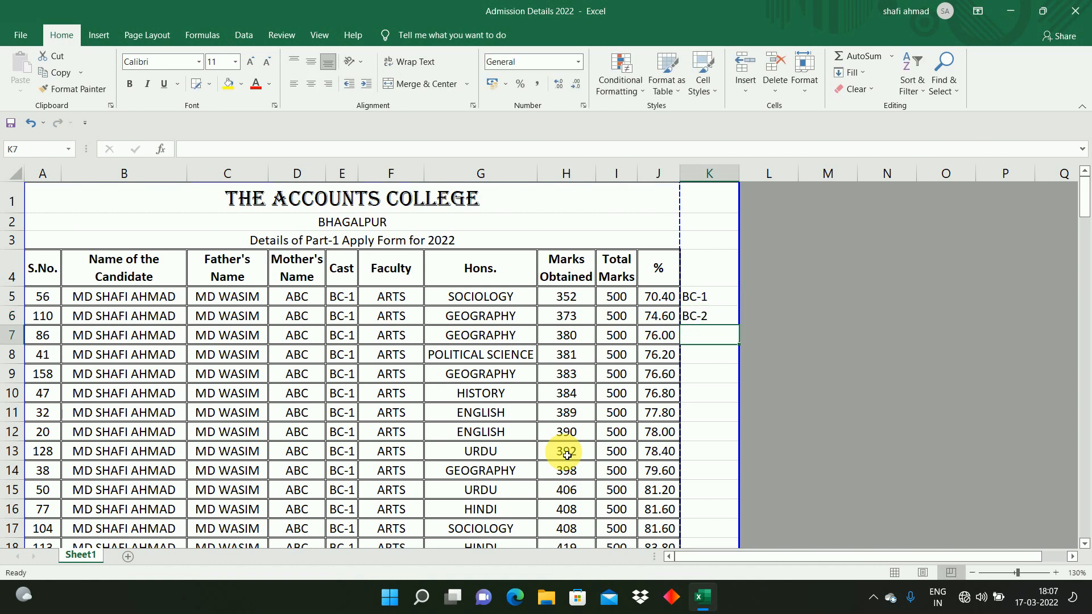
click(704, 299)
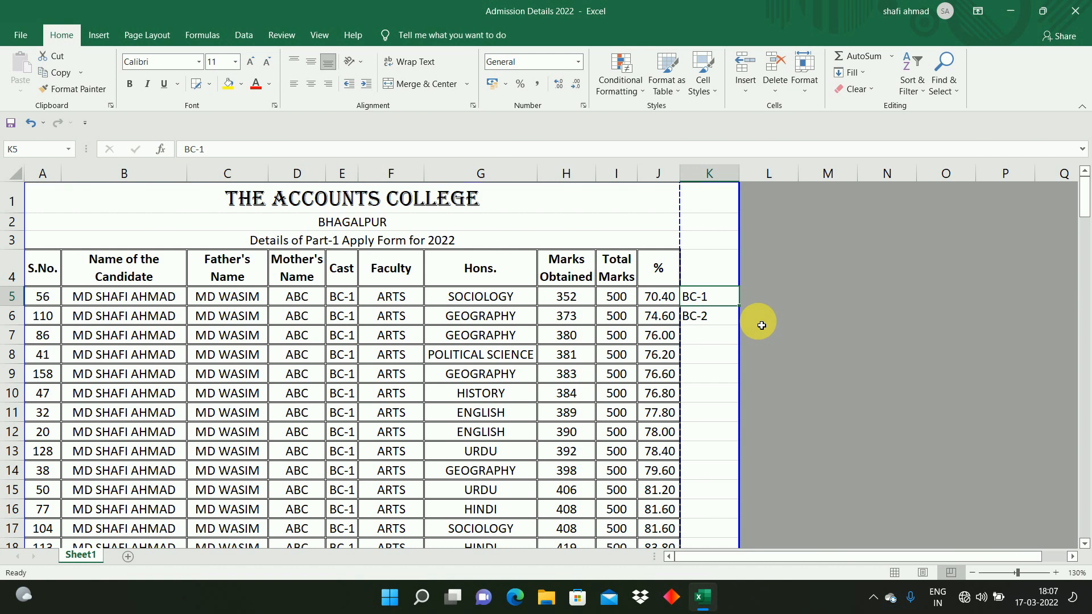
click(720, 313)
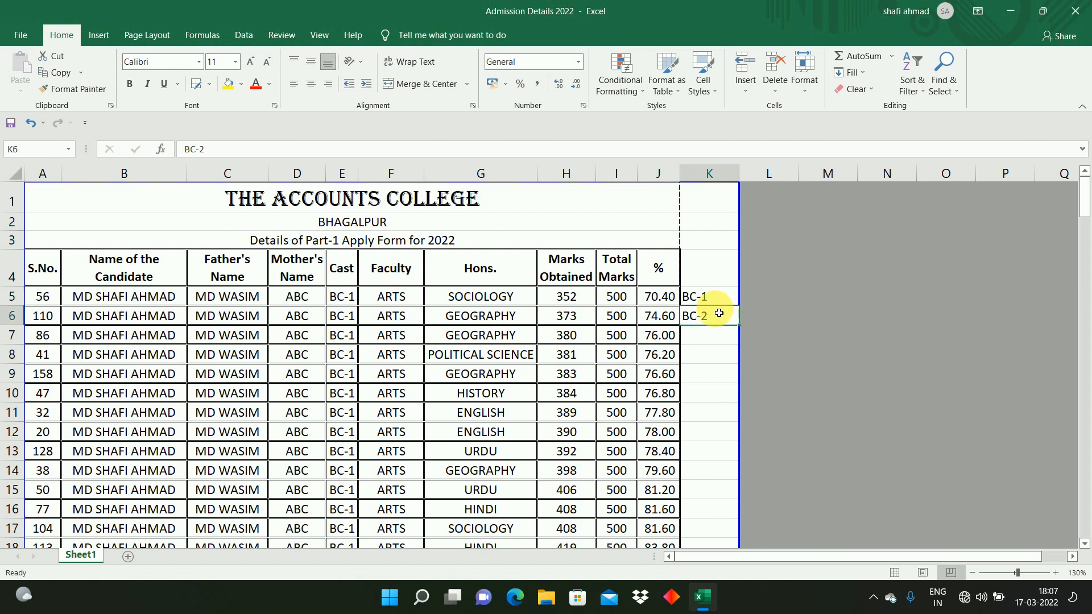
Step: Open the AutoCorrect options under Proofing and look up the replacement entry for 1, then cancel
click(17, 33)
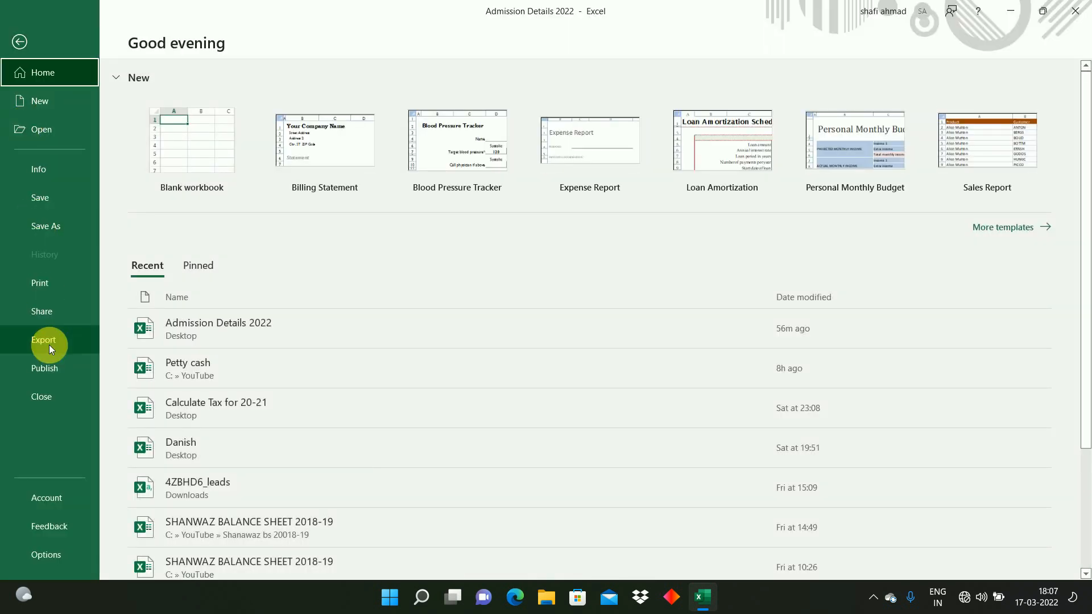
key(Escape)
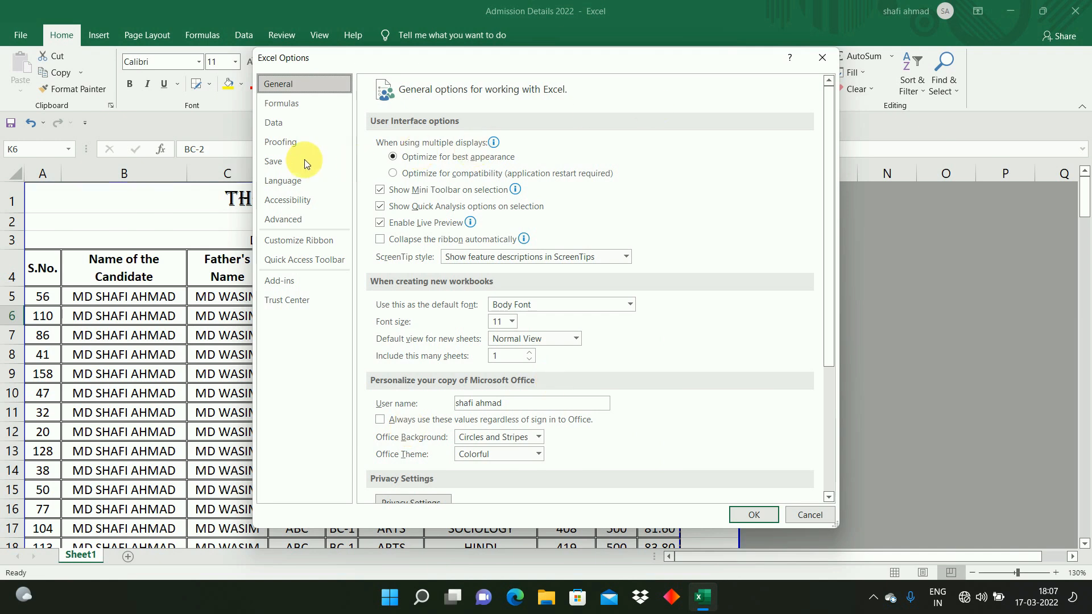
click(276, 142)
click(651, 151)
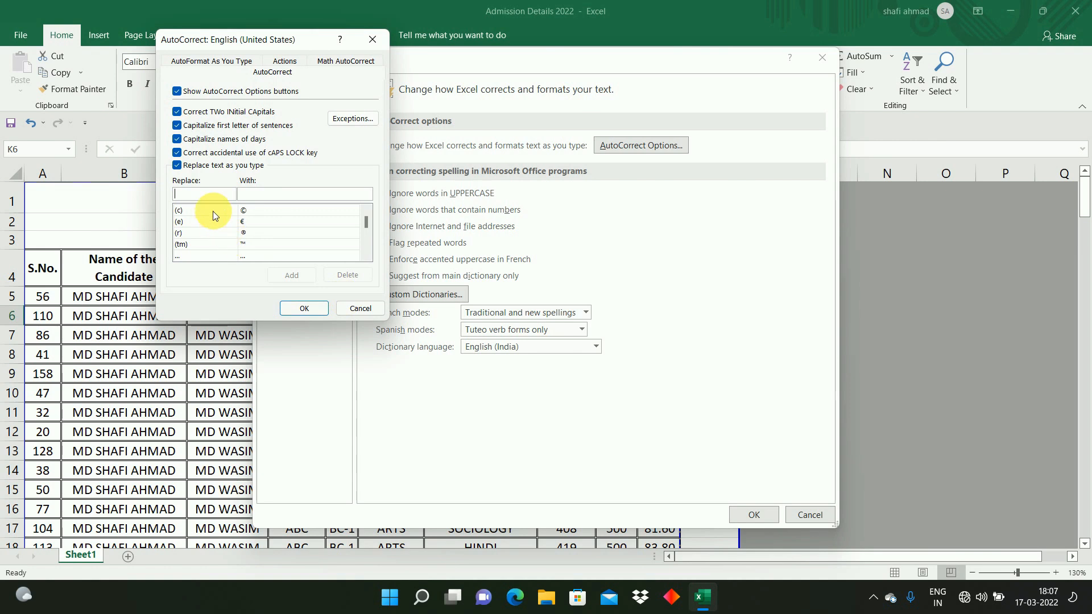
text(1)
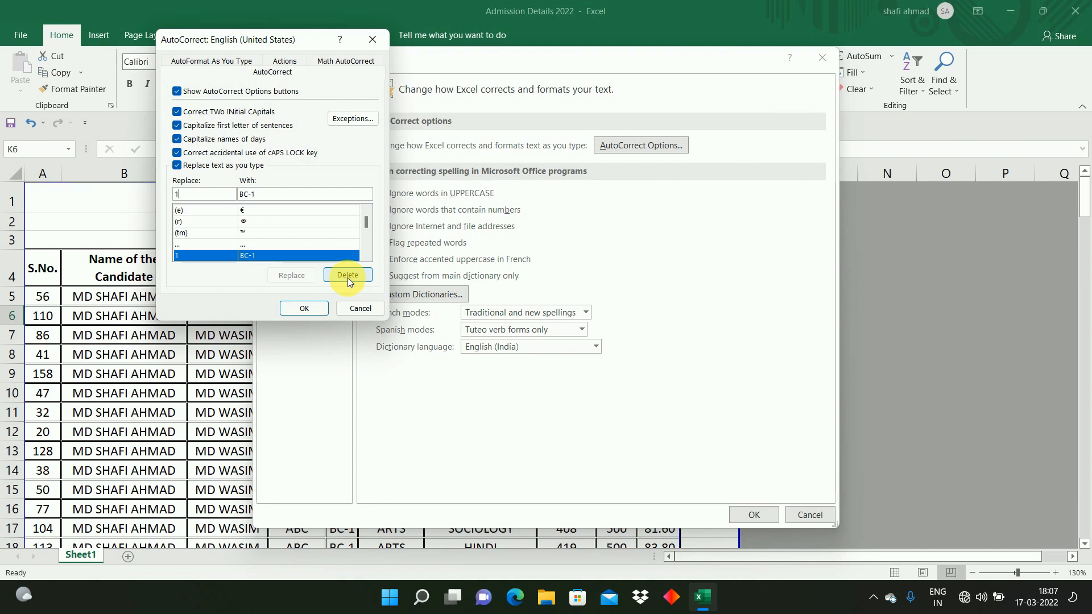
click(360, 307)
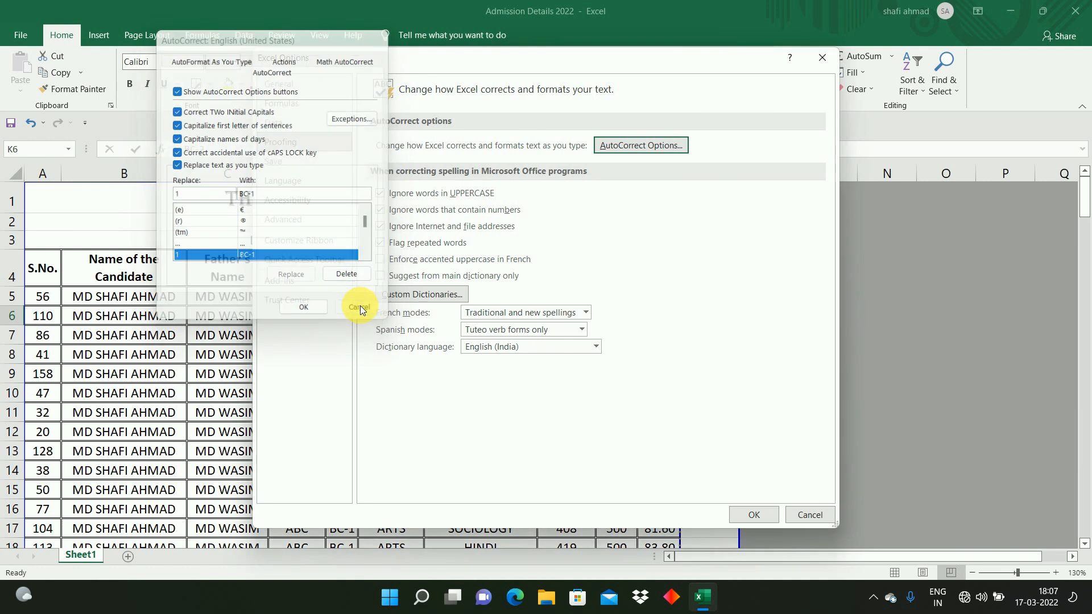
Step: Enter 1 and 2 in cells K5 and K6, then fill the number series down to 10 in K14
click(804, 514)
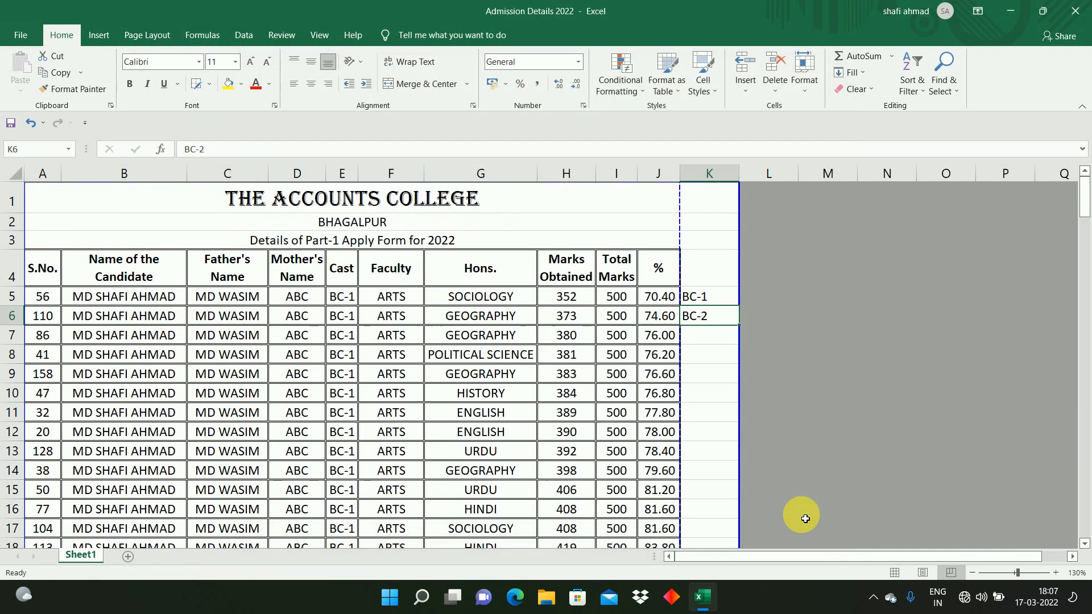
click(715, 357)
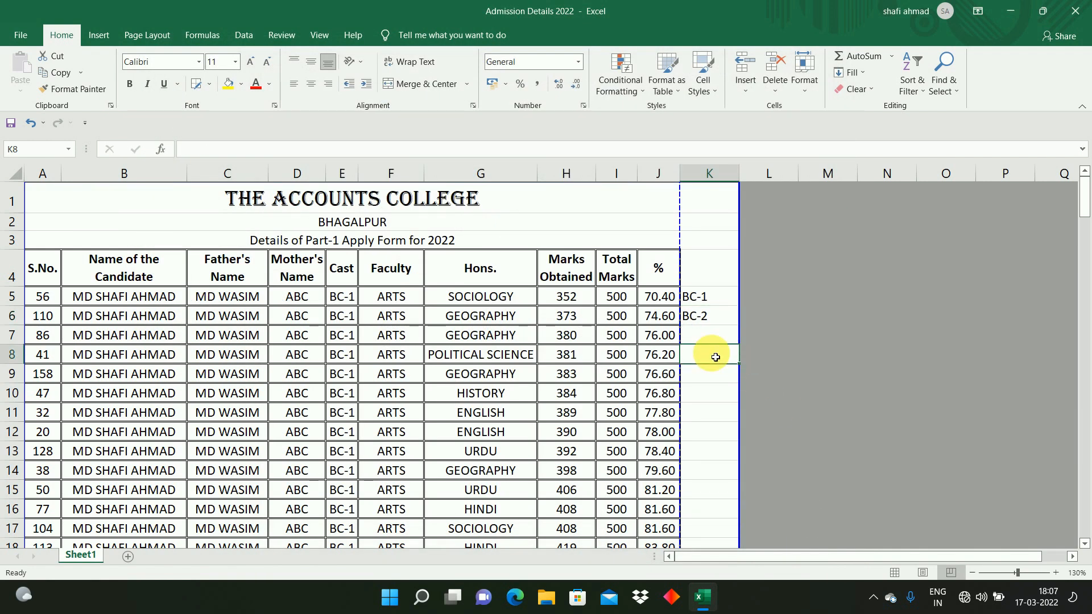
click(701, 294)
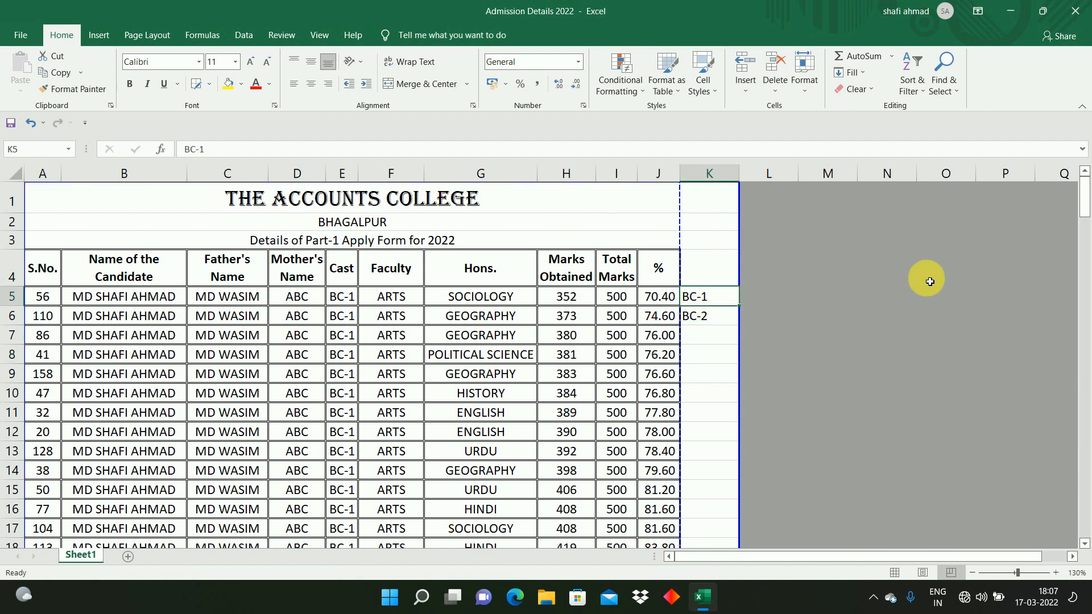
text(01)
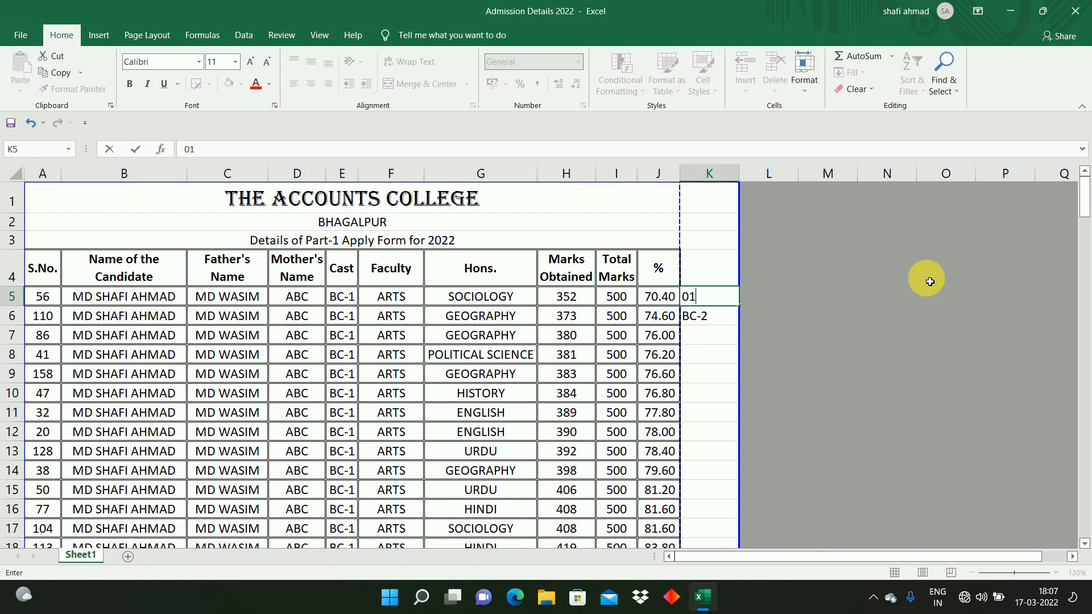
key(Return)
text(02)
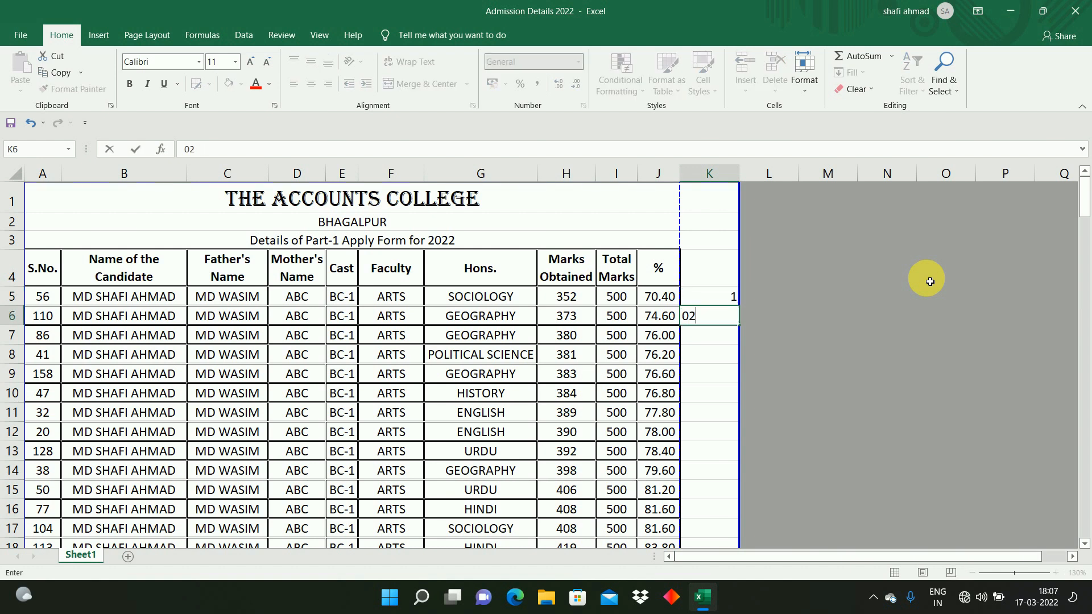
key(Return)
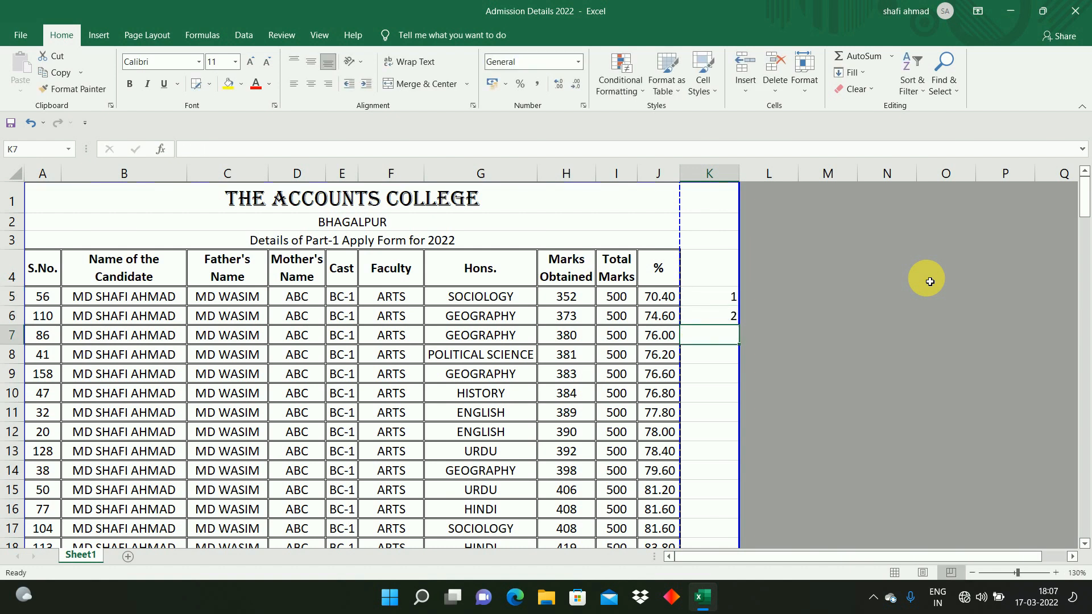
drag(719, 297, 746, 480)
click(724, 477)
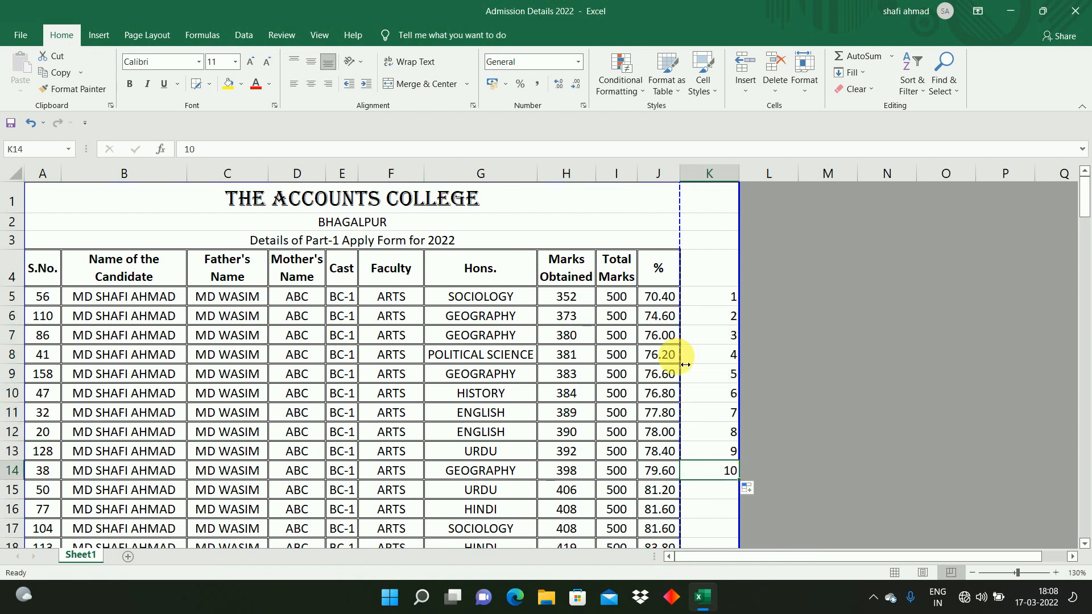
Step: Browse through the ARTS records and their Cast values to review the table
drag(660, 296, 12, 491)
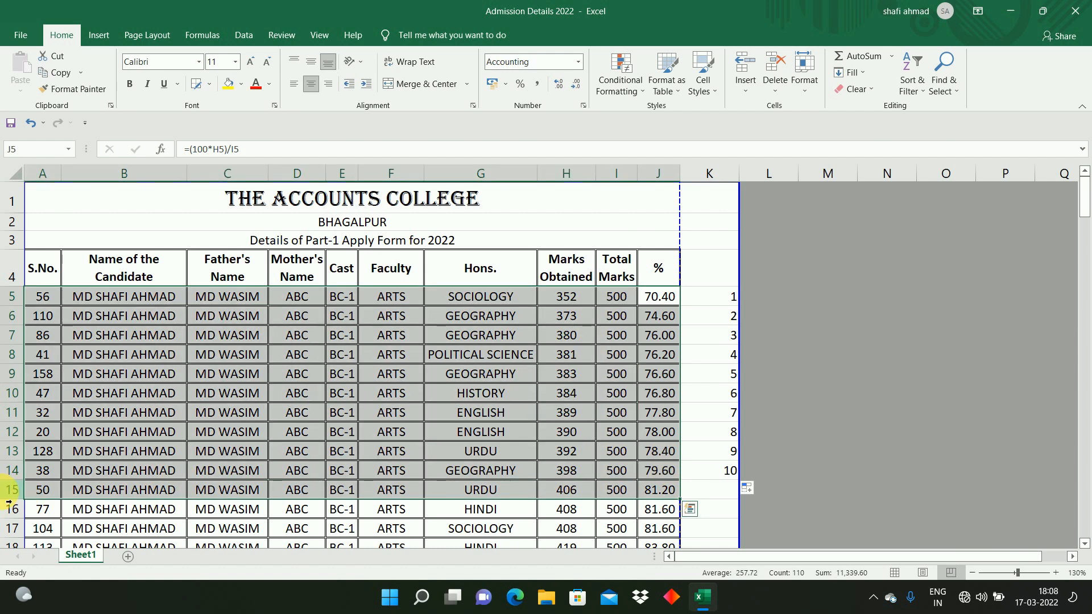
click(337, 492)
click(339, 516)
key(Down)
key(Down)
key(Down)
key(Down)
key(Down)
key(Down)
key(Down)
key(Down)
key(Down)
key(Down)
key(Down)
key(Down)
key(Down)
key(Down)
key(Down)
key(Down)
key(Down)
key(Down)
key(Down)
key(Down)
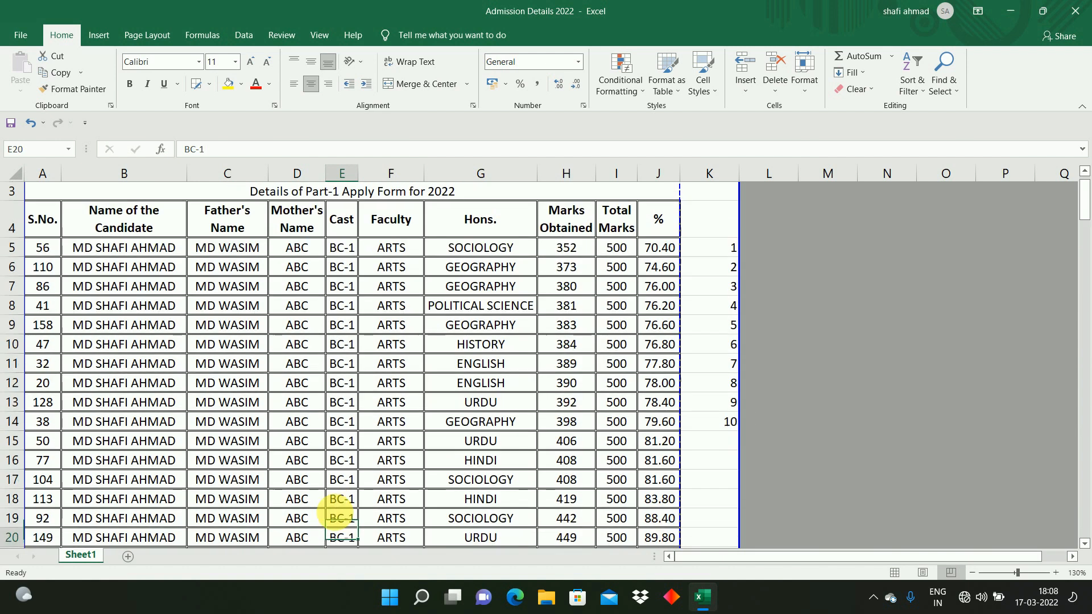
key(Up)
key(Up)
key(Up)
key(Up)
key(Up)
key(Up)
key(Up)
key(Up)
key(Up)
key(Up)
key(Up)
key(Up)
key(Up)
key(Up)
key(Up)
key(Up)
key(Up)
key(Up)
key(Up)
key(Up)
key(Down)
key(Down)
key(Down)
key(Down)
click(517, 306)
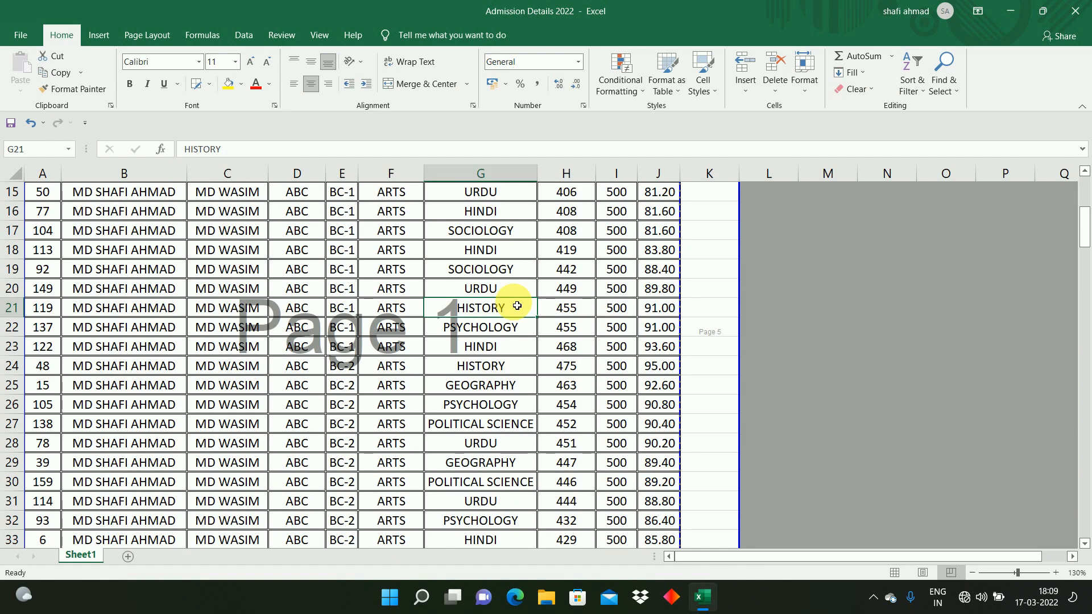
key(Left)
key(Left)
key(Left)
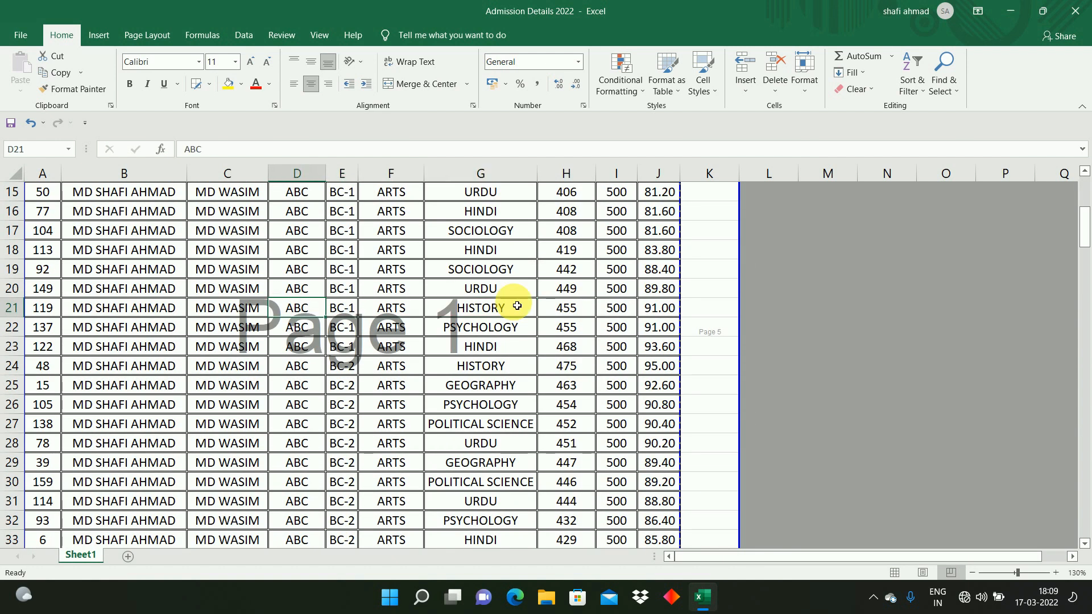
key(Left)
key(Left)
key(Left)
key(ctrl+Home)
key(Down)
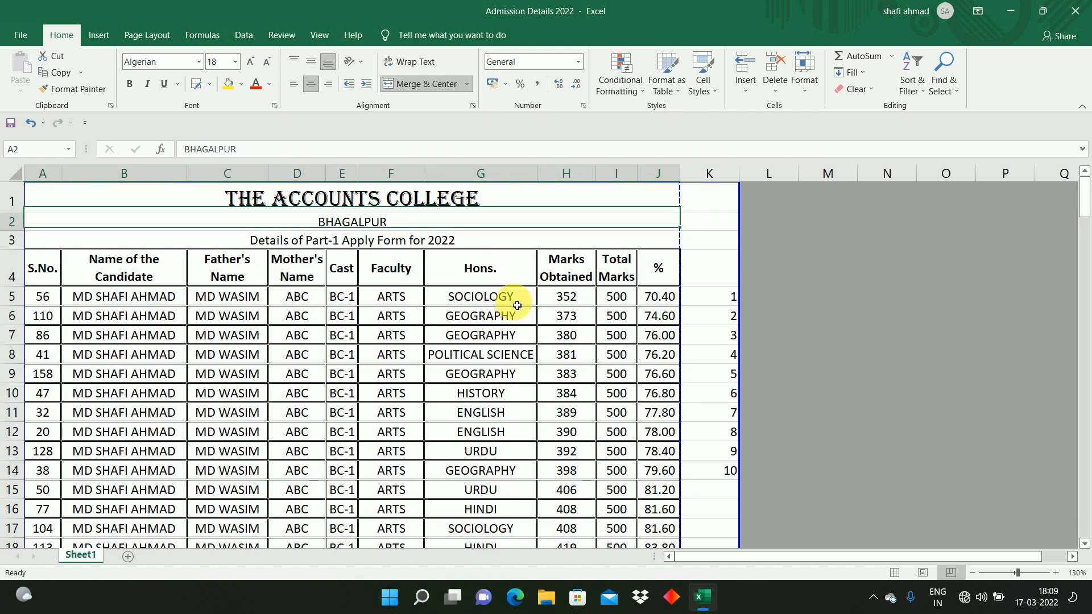
key(Down)
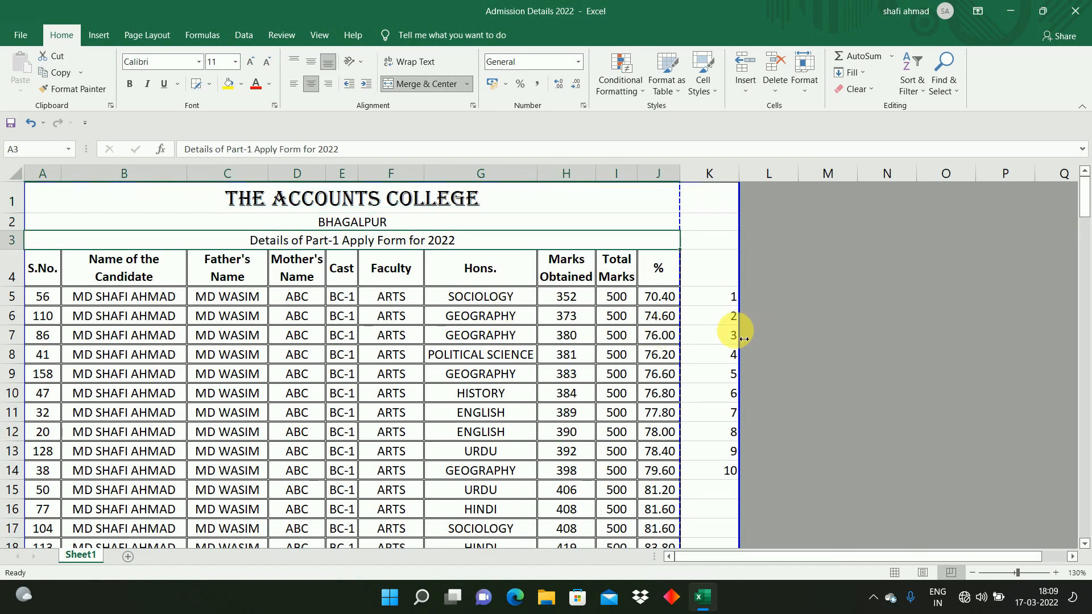
Step: Move the print area's right boundary back so it ends at column J
drag(741, 336, 689, 346)
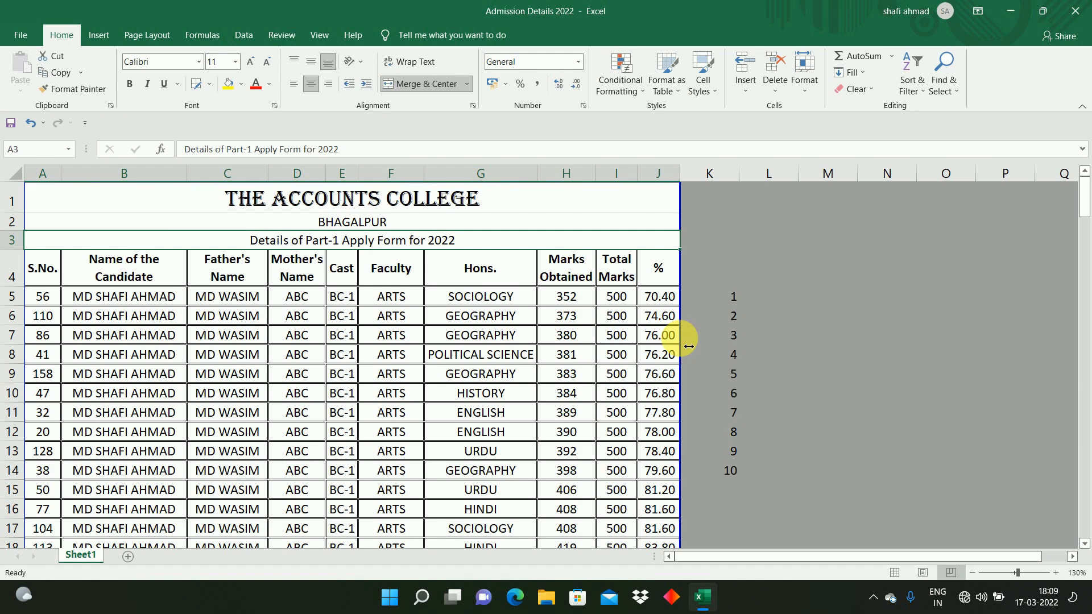
click(252, 304)
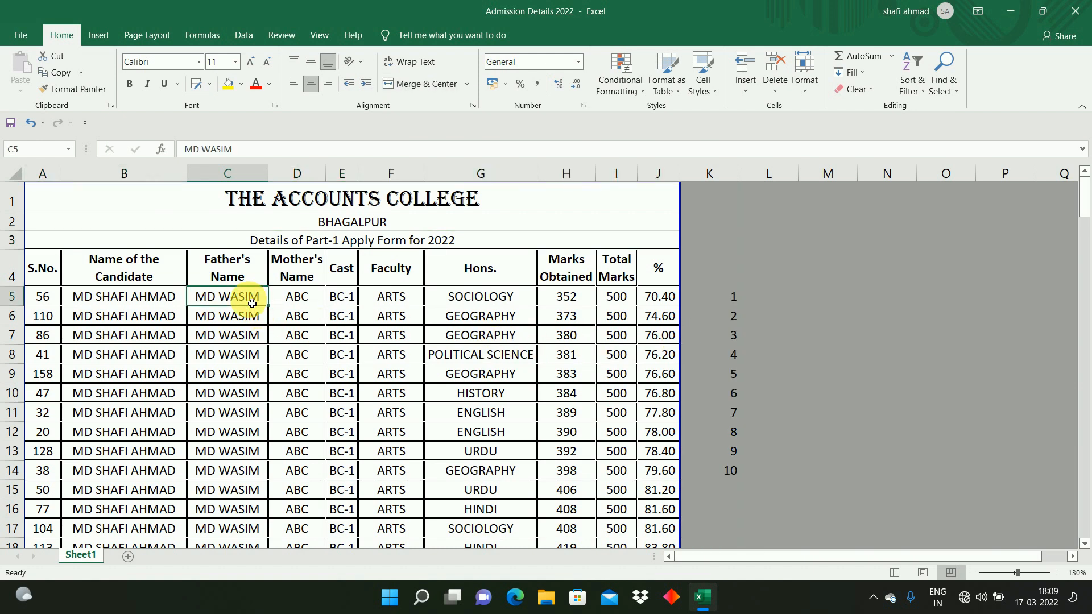
Step: Select the table from the row 4 headers down to row 101, open Custom Sort and add four more sort levels
click(60, 276)
key(ctrl+shift+Right)
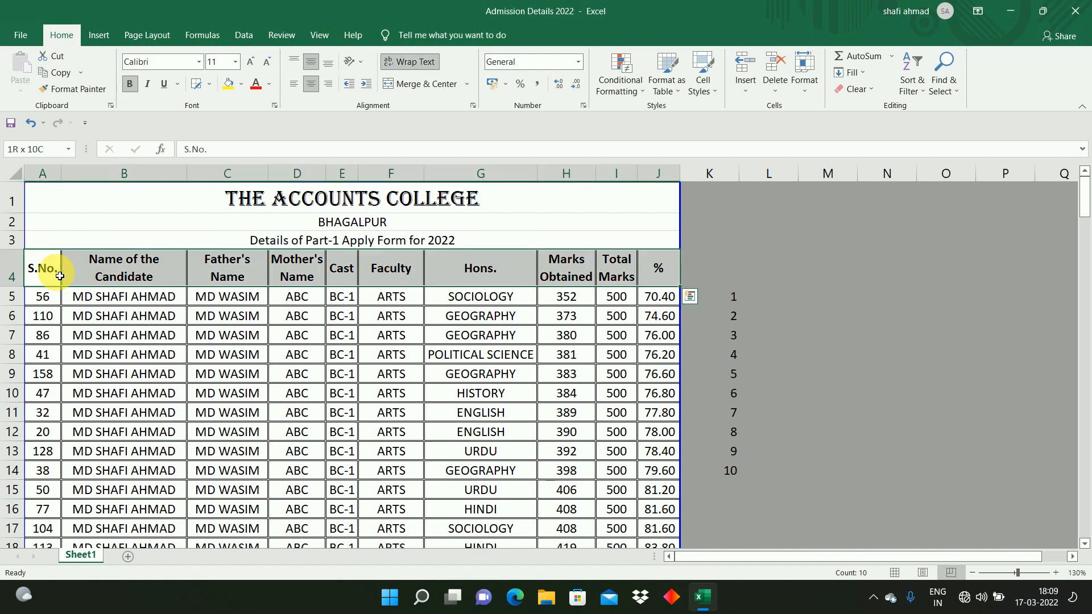
key(ctrl+shift+Down)
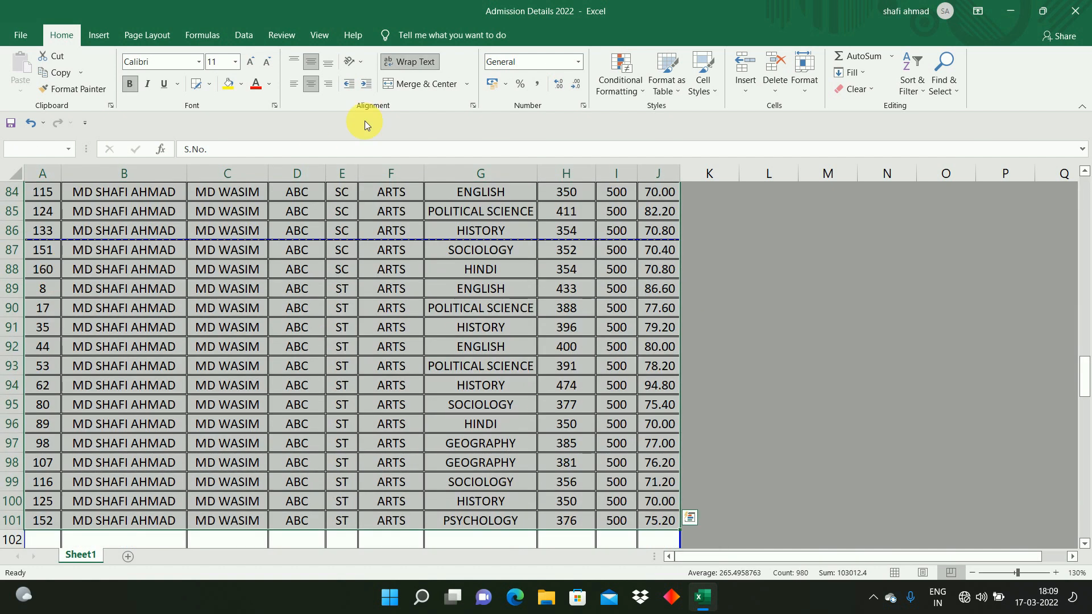
click(906, 91)
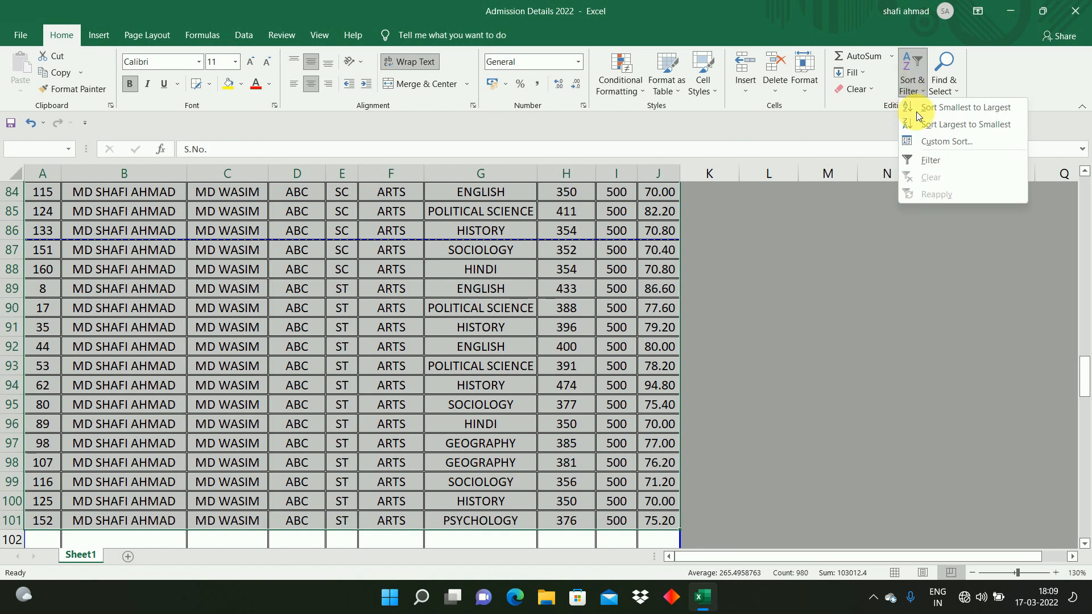
click(931, 142)
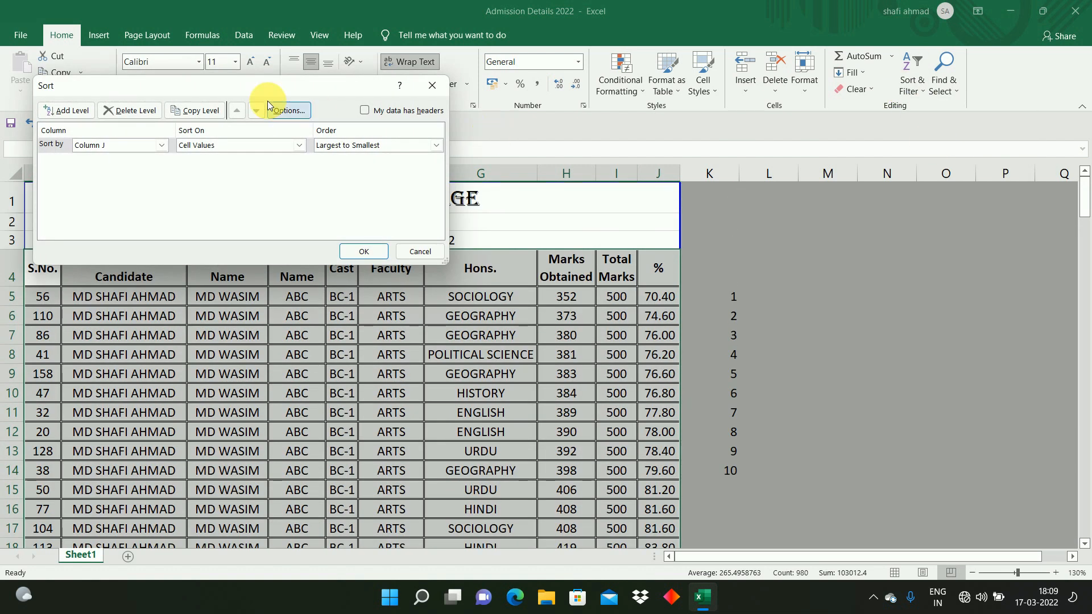
drag(262, 87, 384, 89)
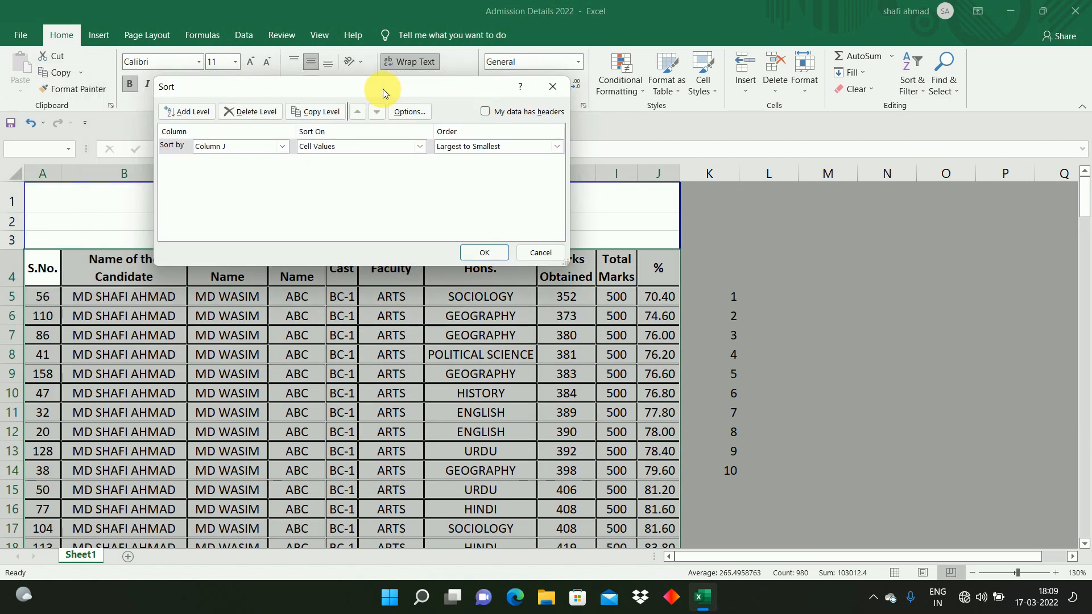
click(195, 112)
click(196, 111)
click(196, 111)
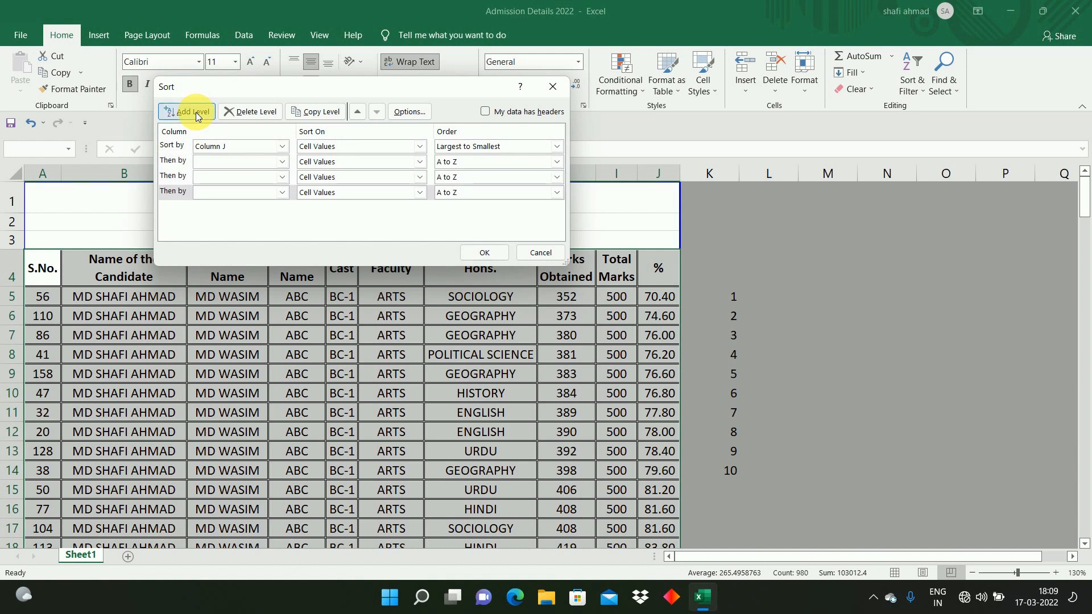
click(196, 112)
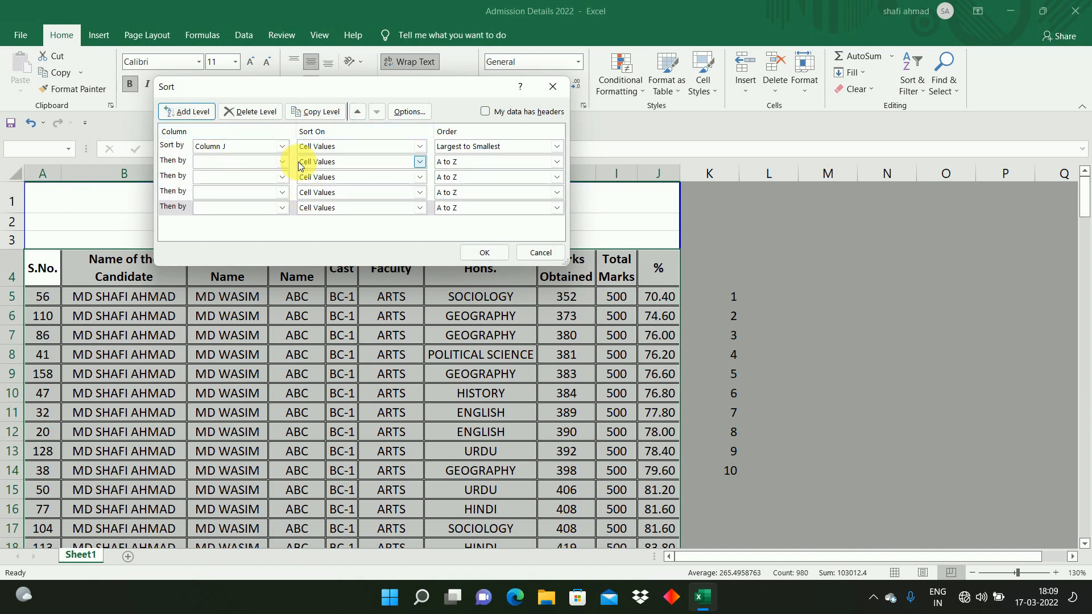